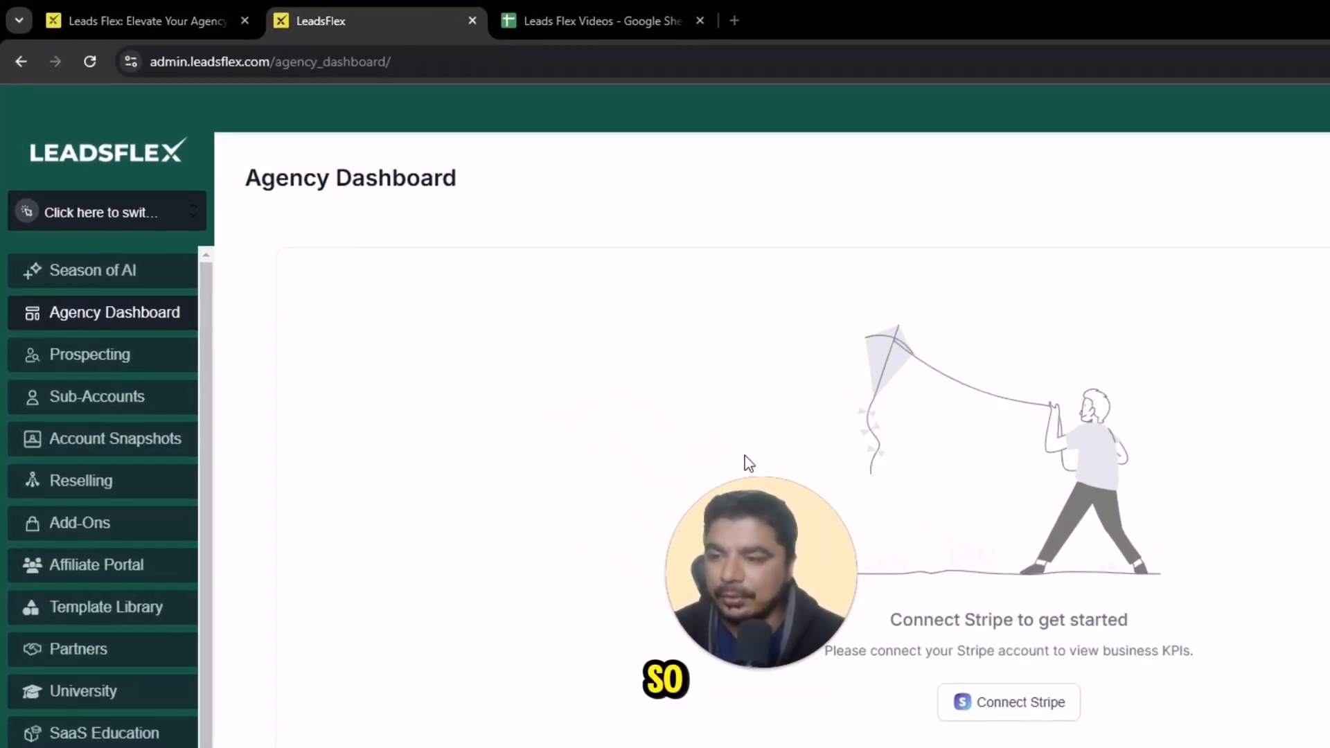
Step: Switch to the Test account sub-account and open its calendar settings
{"action": "left_click", "coordinate": [27, 222]}
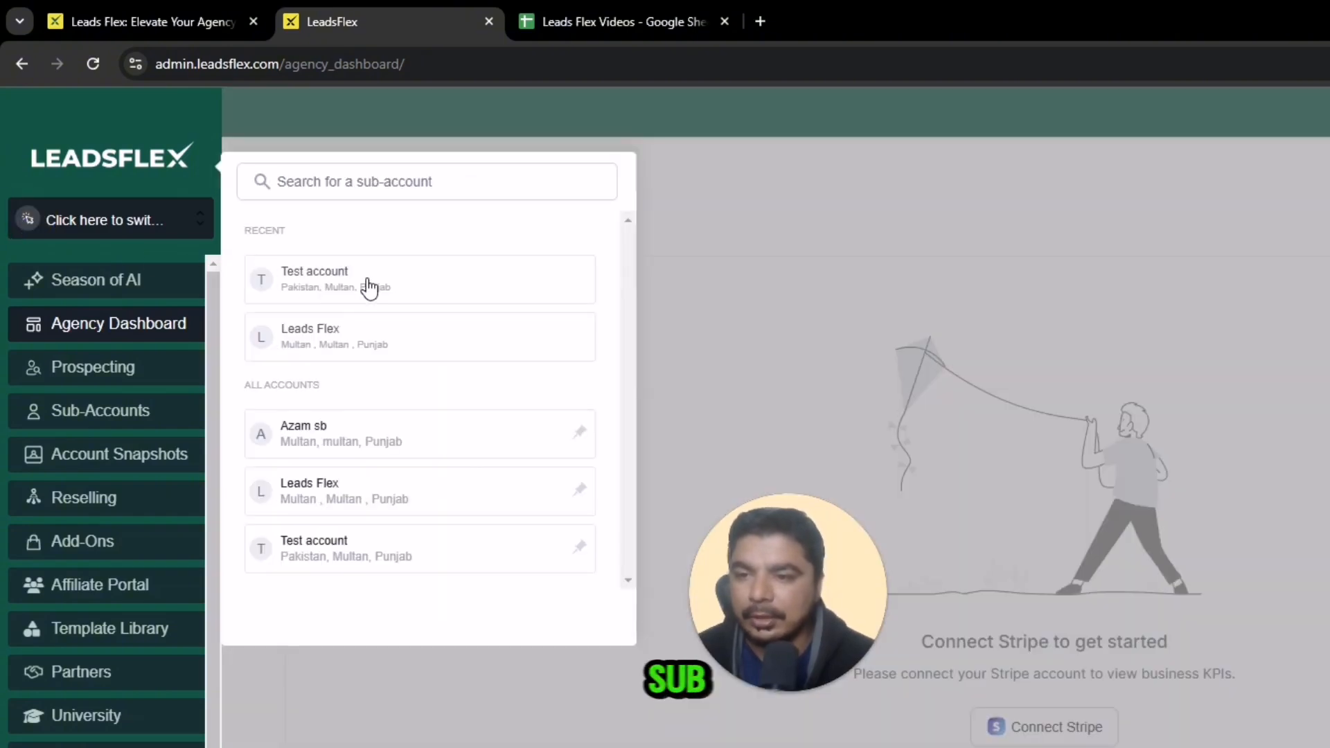
{"action": "left_click", "coordinate": [380, 284]}
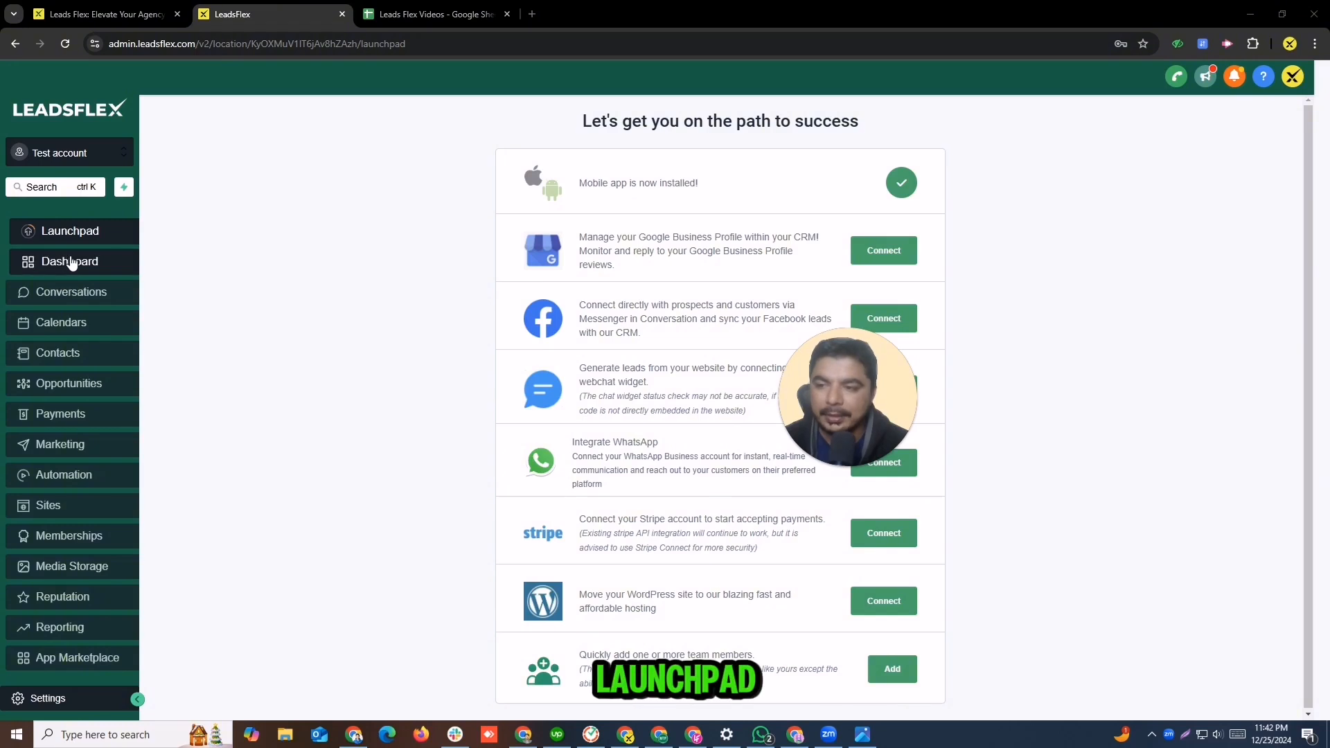
{"action": "left_click", "coordinate": [81, 329]}
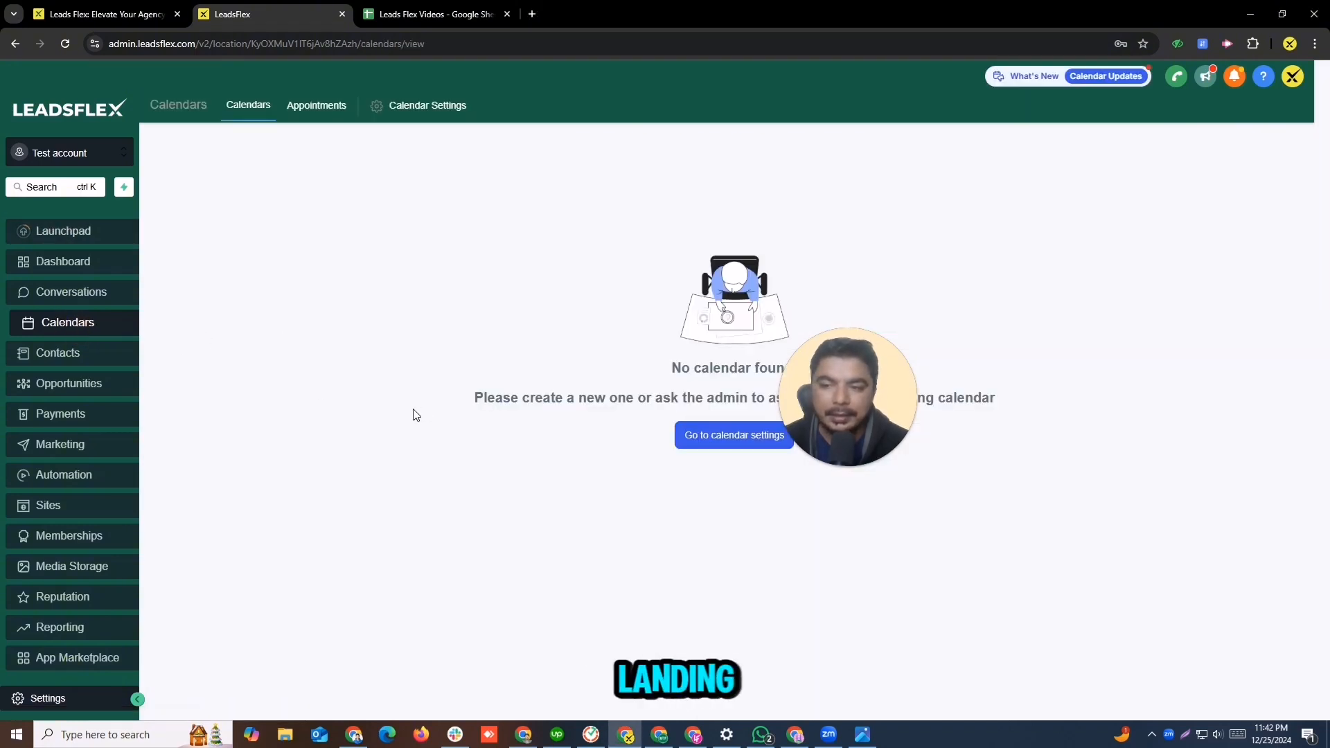
{"action": "left_click_drag", "start_coordinate": [818, 371], "coordinate": [1171, 493]}
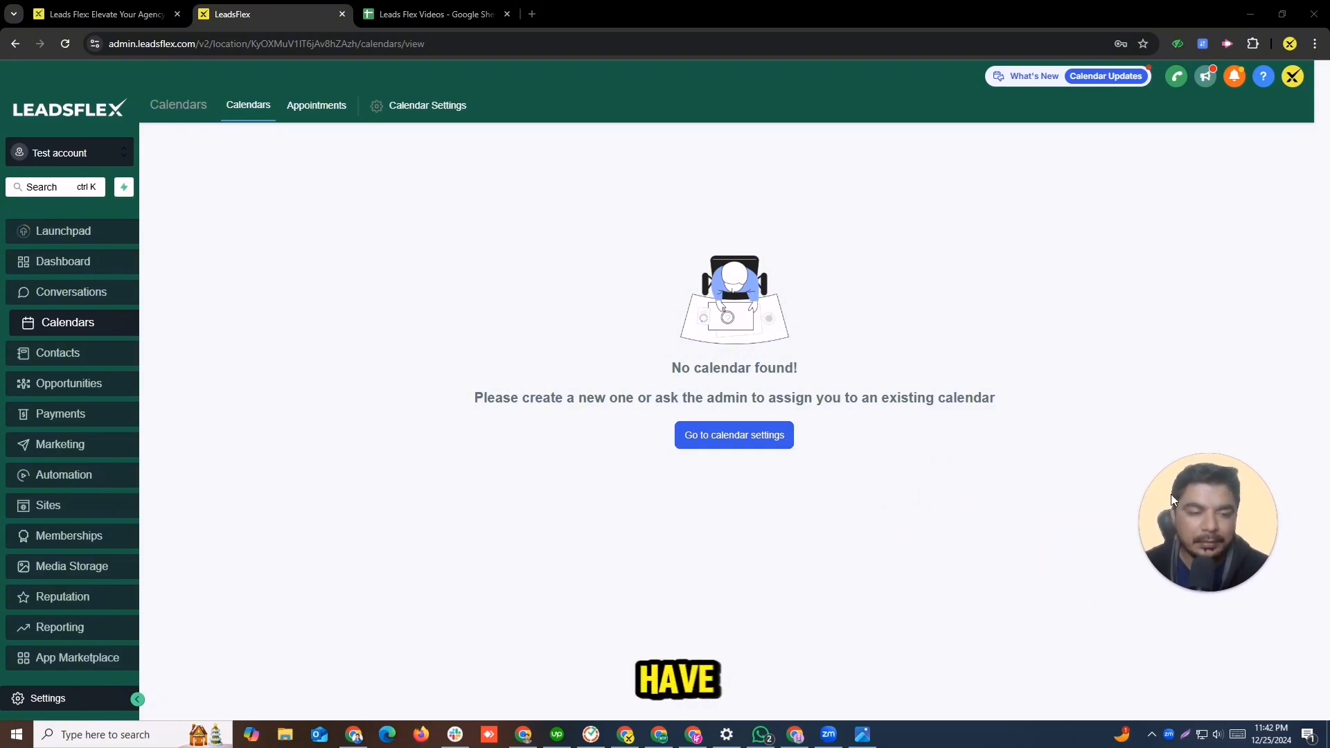
{"action": "left_click", "coordinate": [729, 436]}
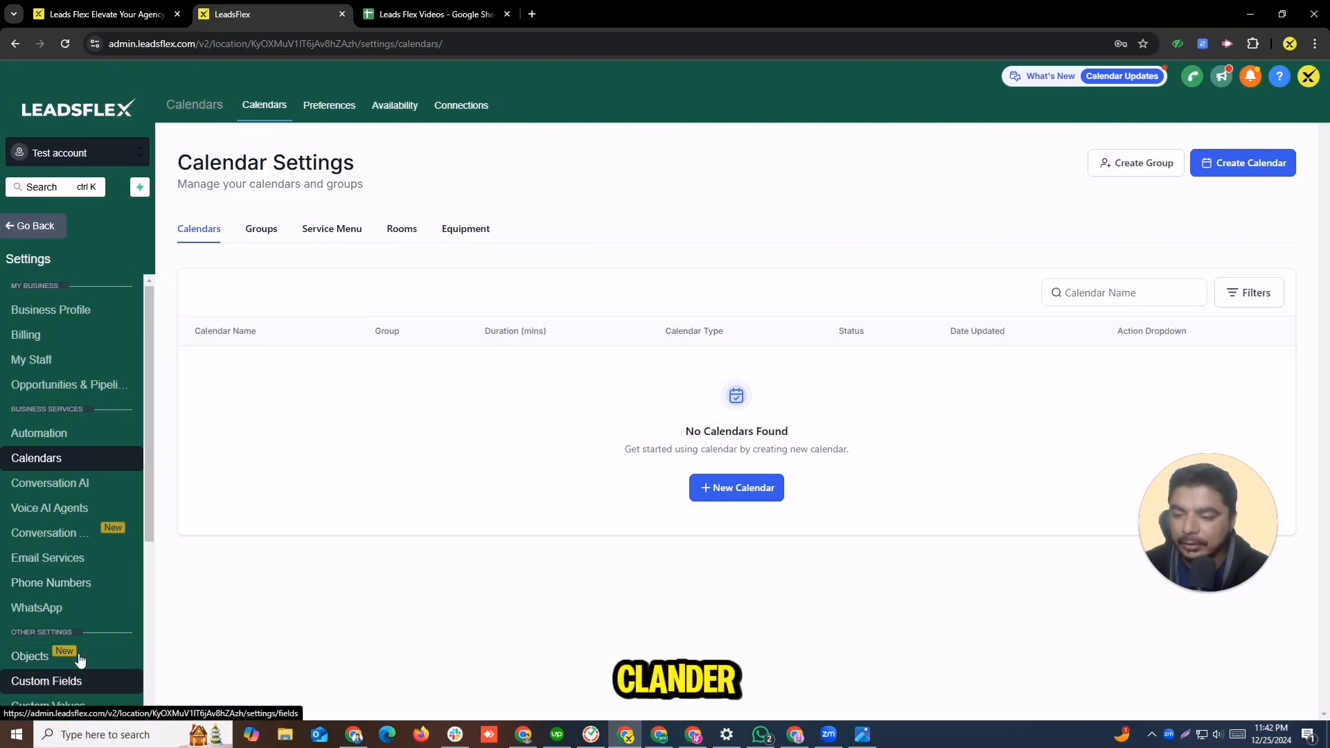
Step: Open the sub-account's Integrations settings and connect a Google account, choosing the first listed account for sign-in
{"action": "scroll", "coordinate": [86, 662], "scroll_direction": "down", "scroll_amount": 4}
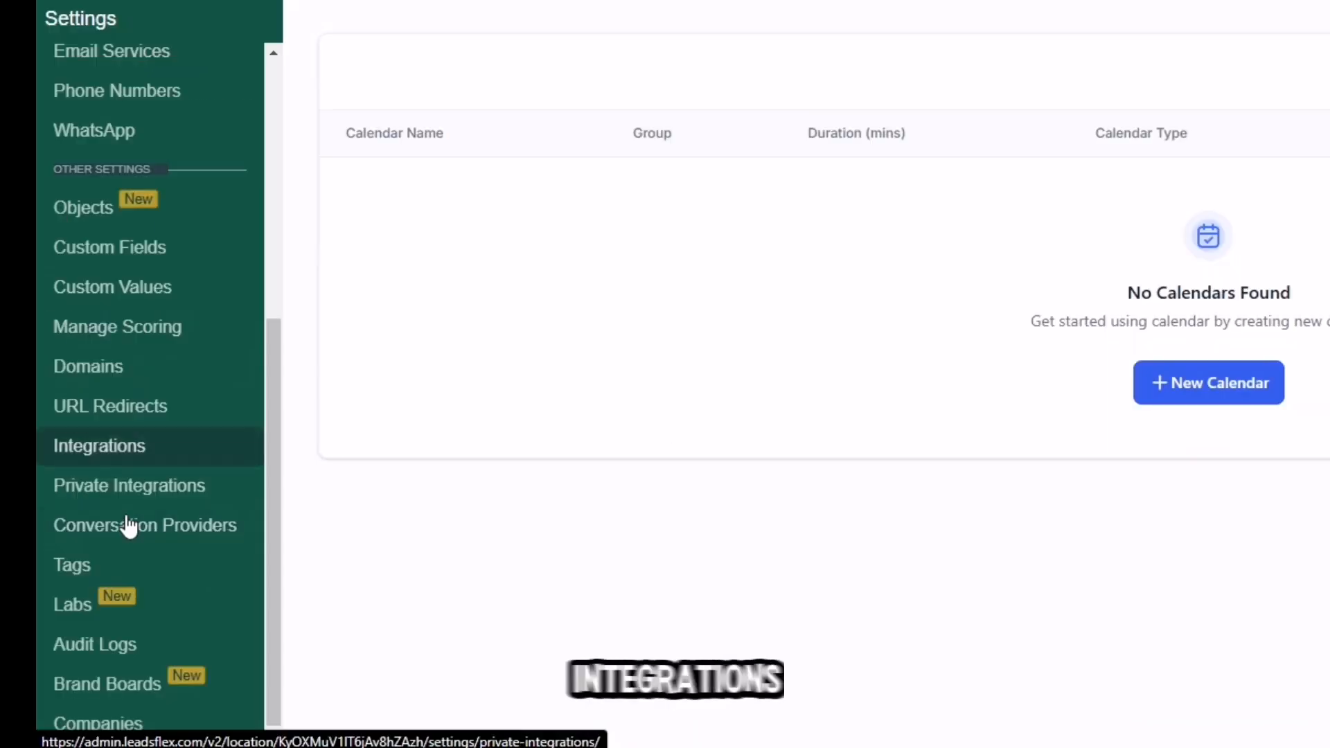
{"action": "left_click", "coordinate": [77, 453]}
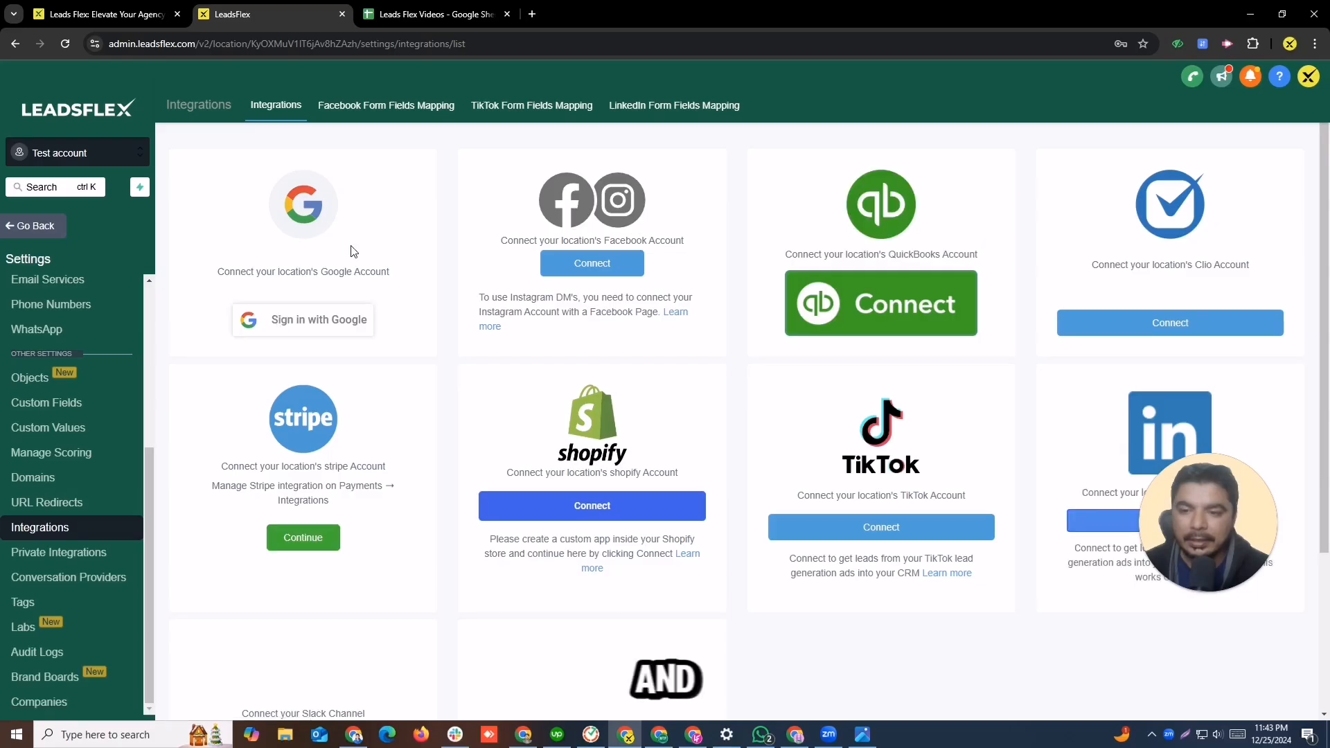
{"action": "left_click", "coordinate": [309, 322]}
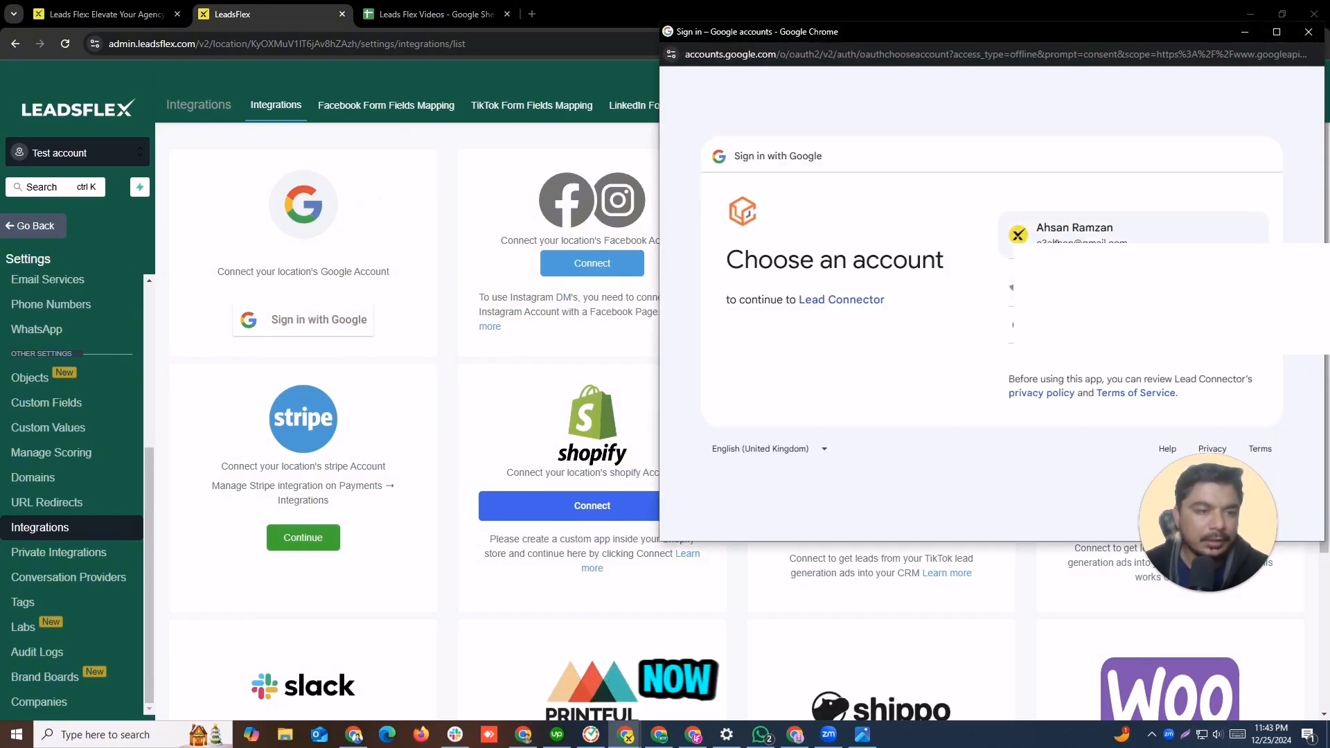
{"action": "left_click", "coordinate": [1053, 239]}
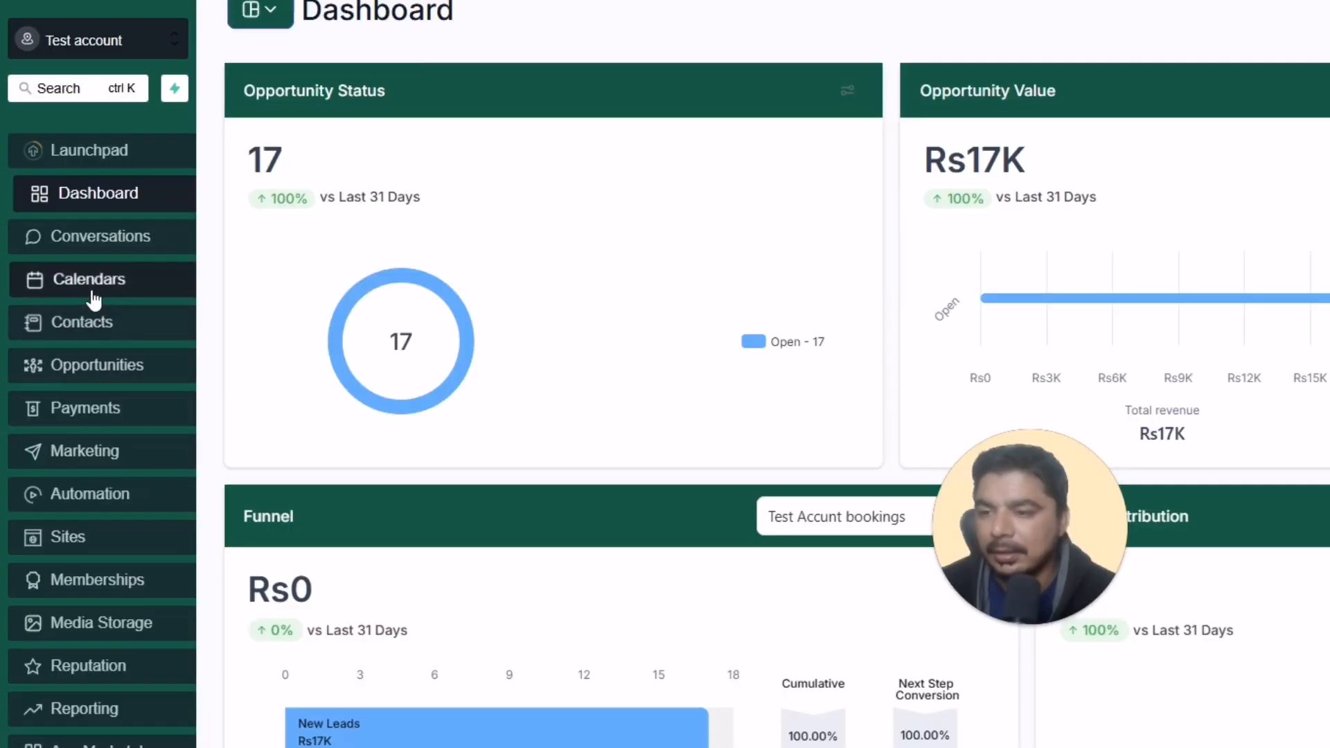
Step: Return to the sub-account's calendar settings and start a new calendar with the Personal Booking scheduling type
{"action": "left_click", "coordinate": [93, 298]}
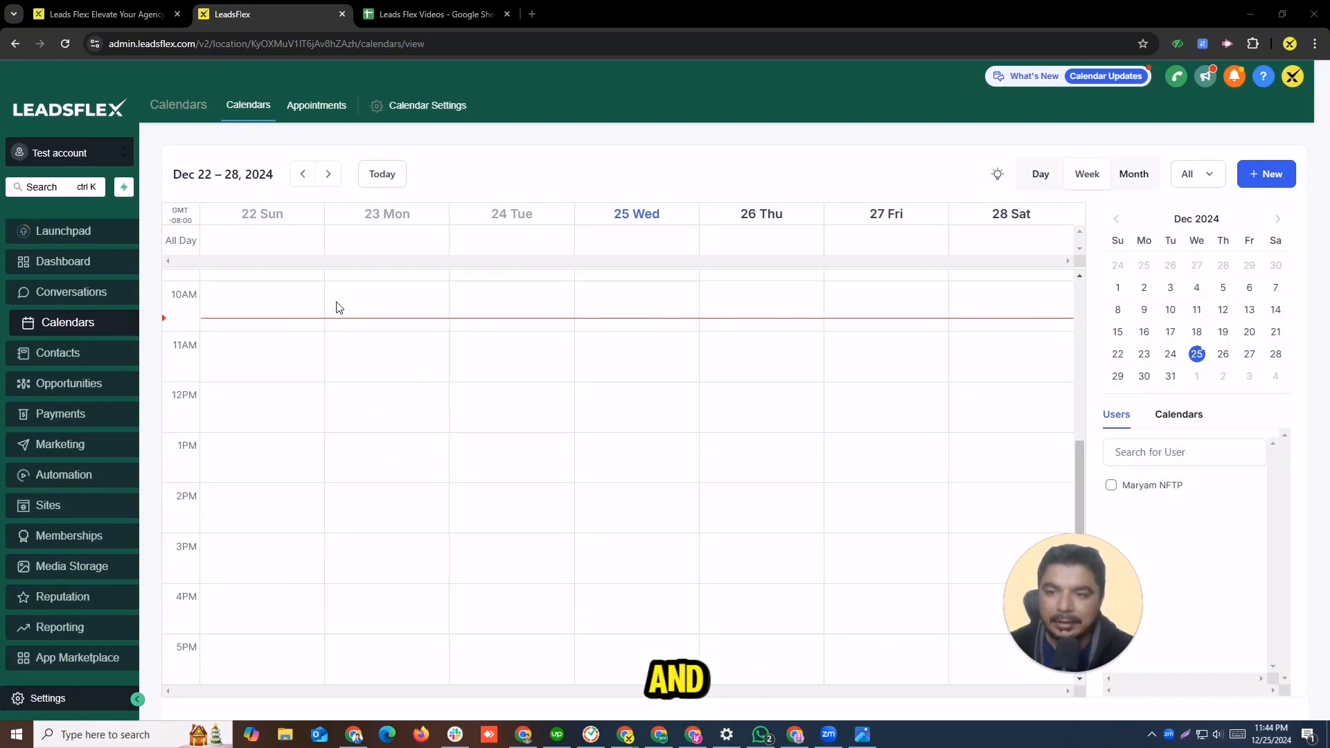
{"action": "left_click", "coordinate": [431, 105]}
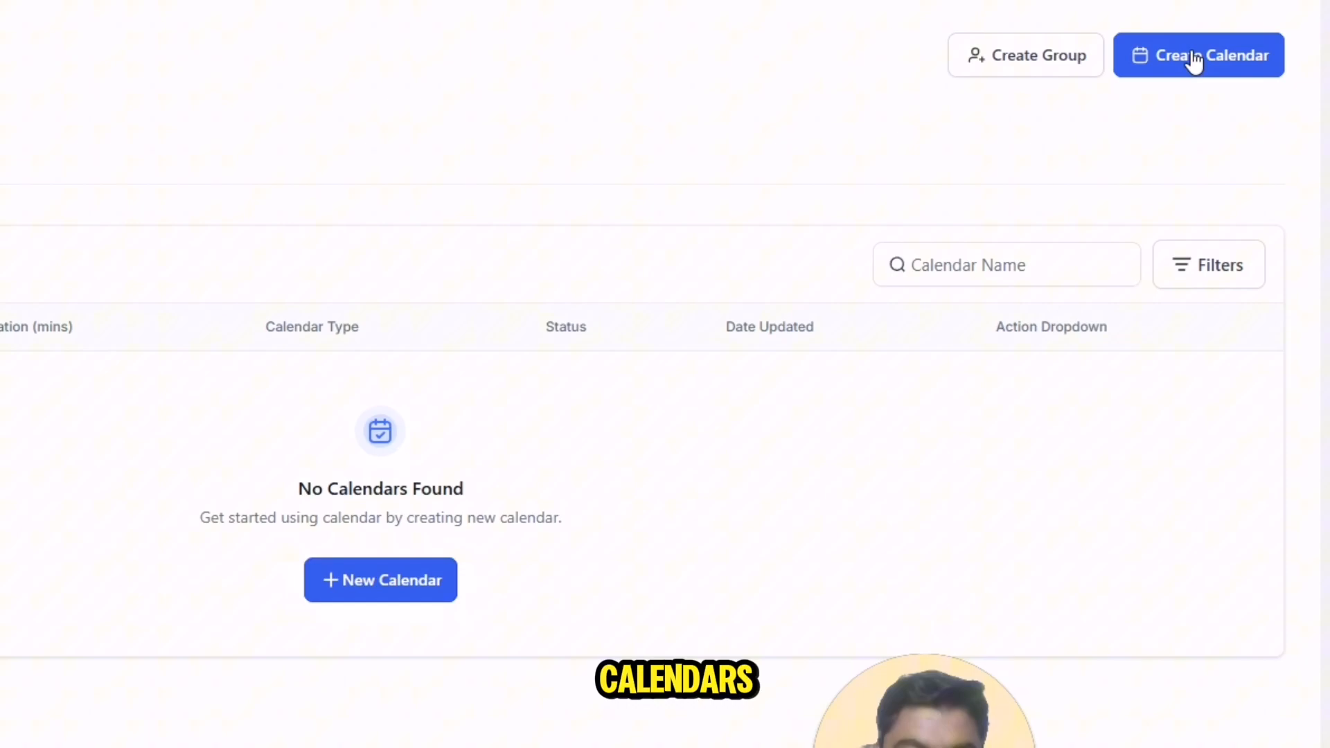
{"action": "left_click", "coordinate": [1194, 61]}
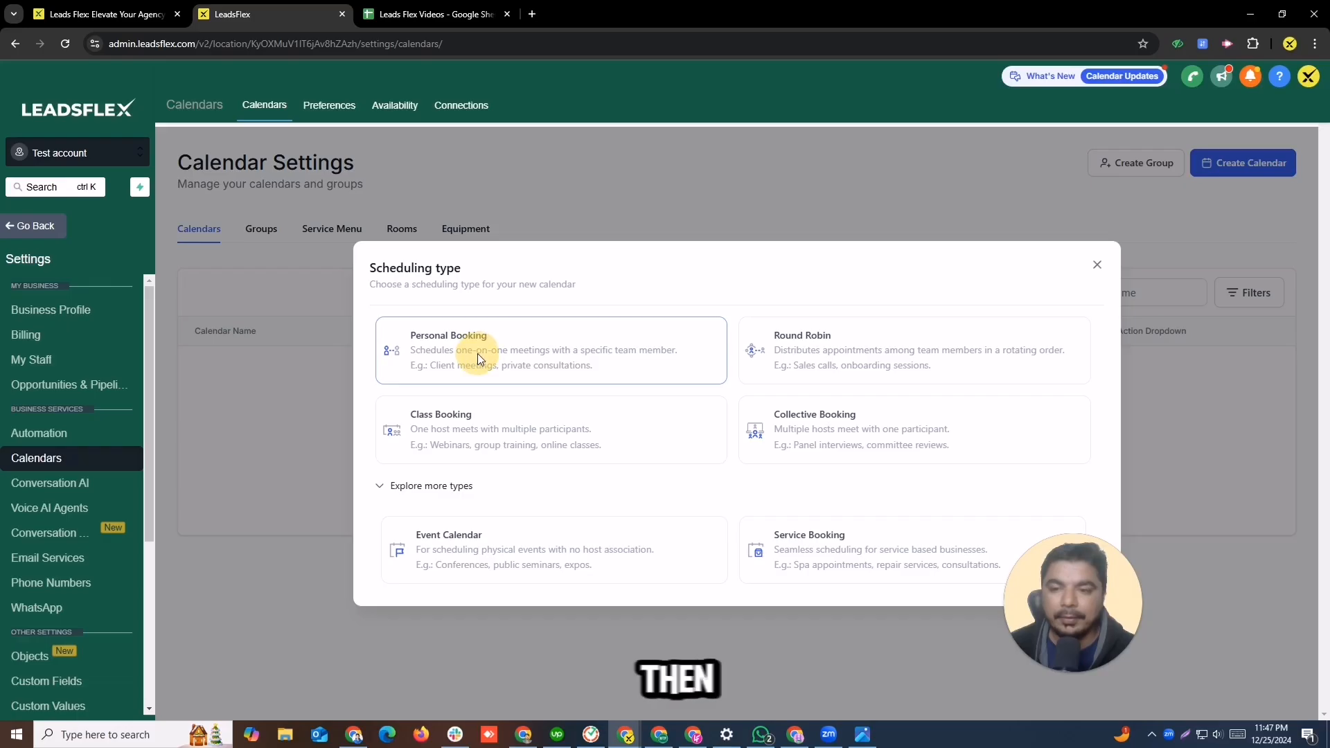
{"action": "left_click", "coordinate": [480, 331]}
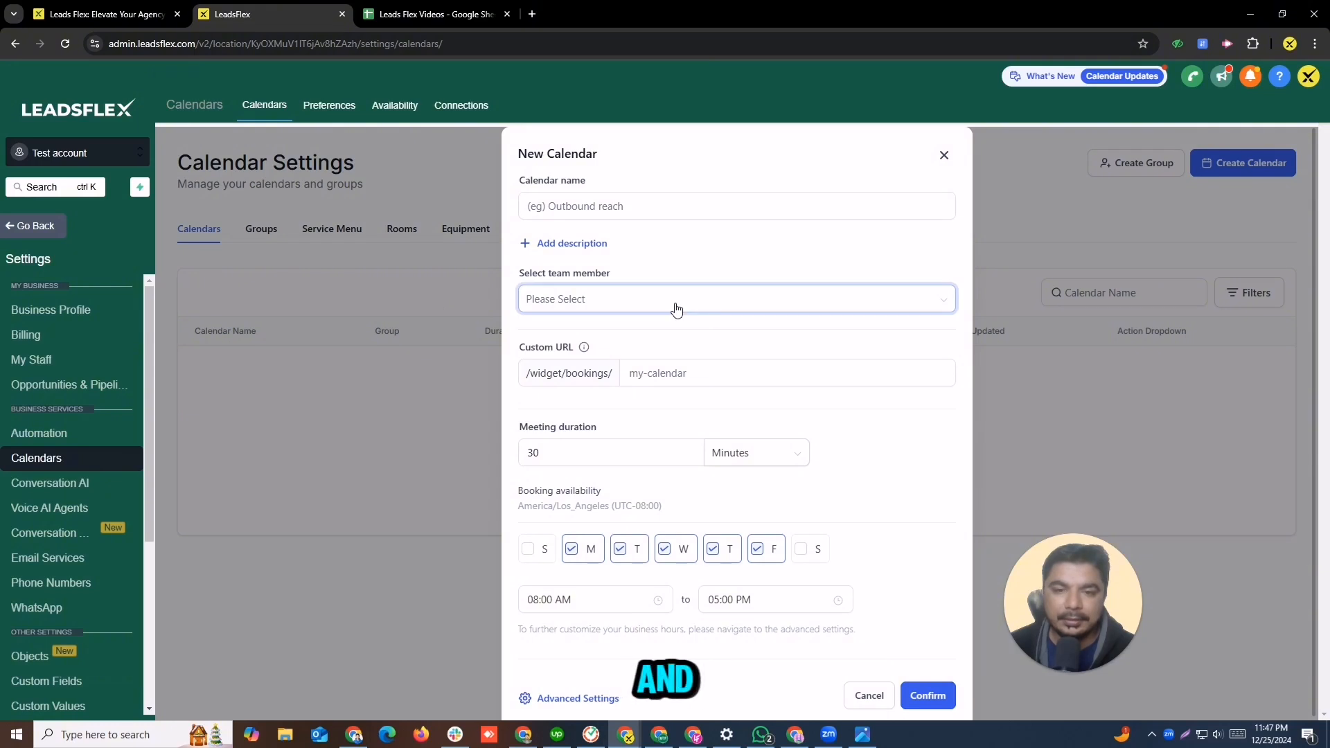
Step: Name the new calendar TestOnecalander
{"action": "left_click", "coordinate": [586, 215]}
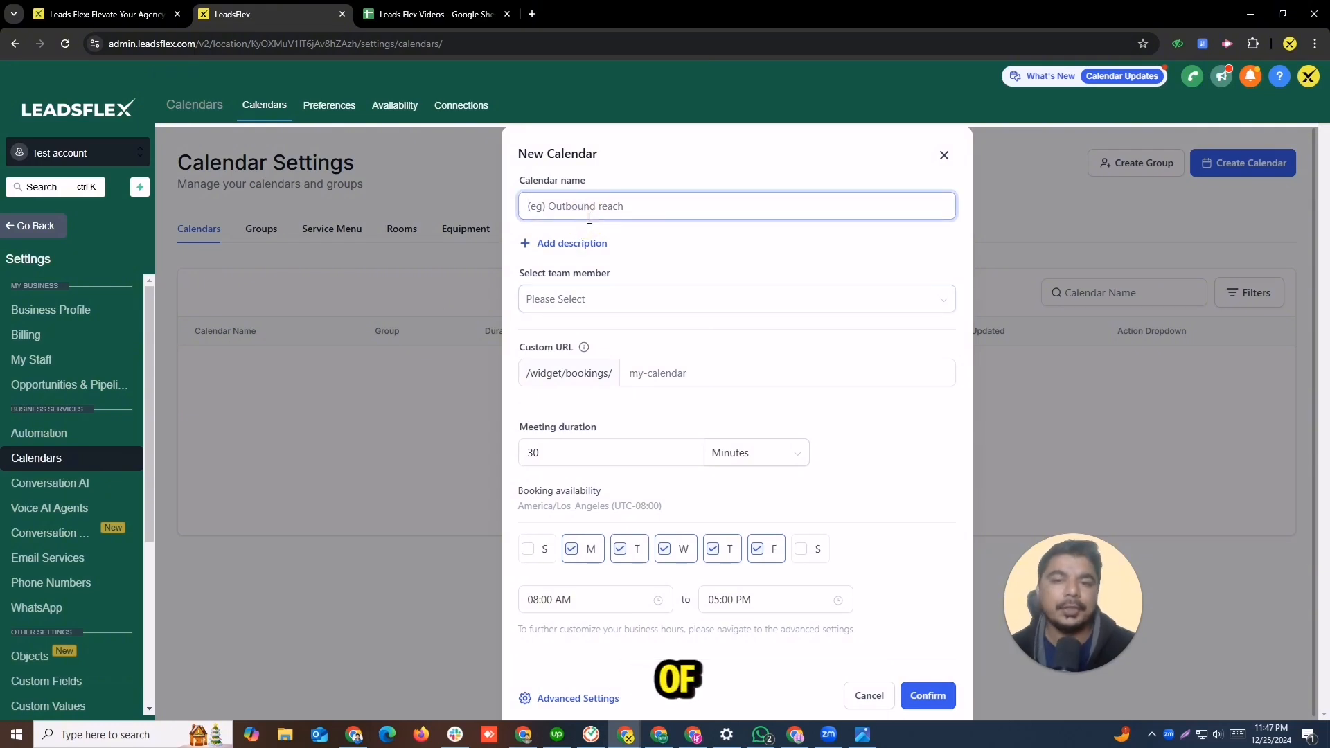
{"action": "type", "text": "Test"}
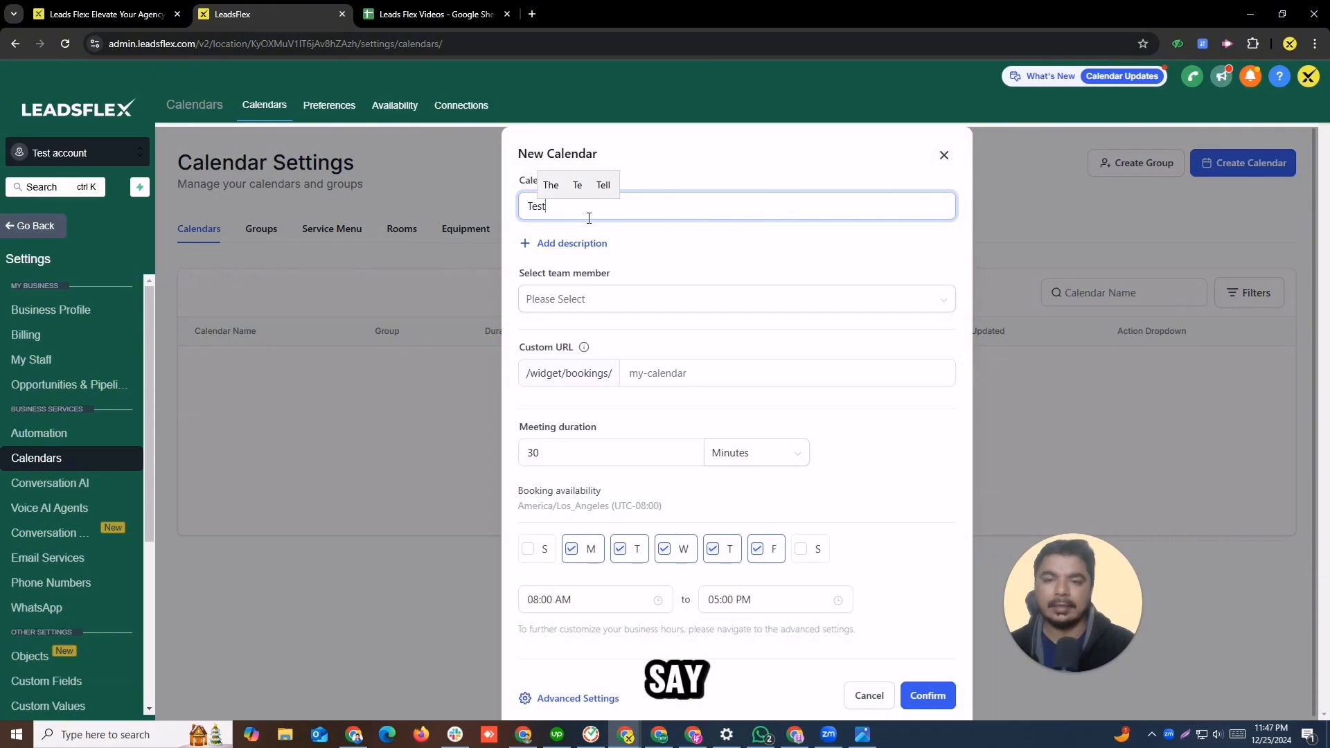
{"action": "type", "text": "One"}
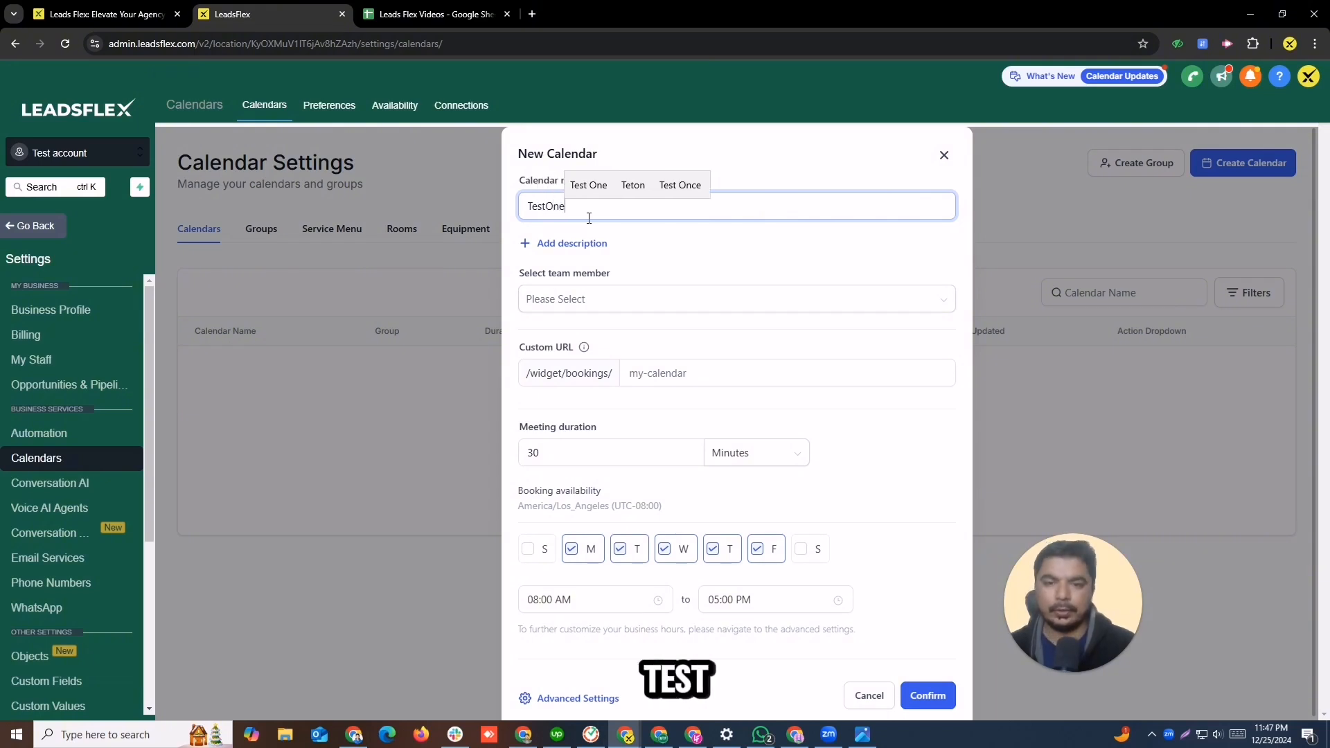
{"action": "type", "text": "calcam"}
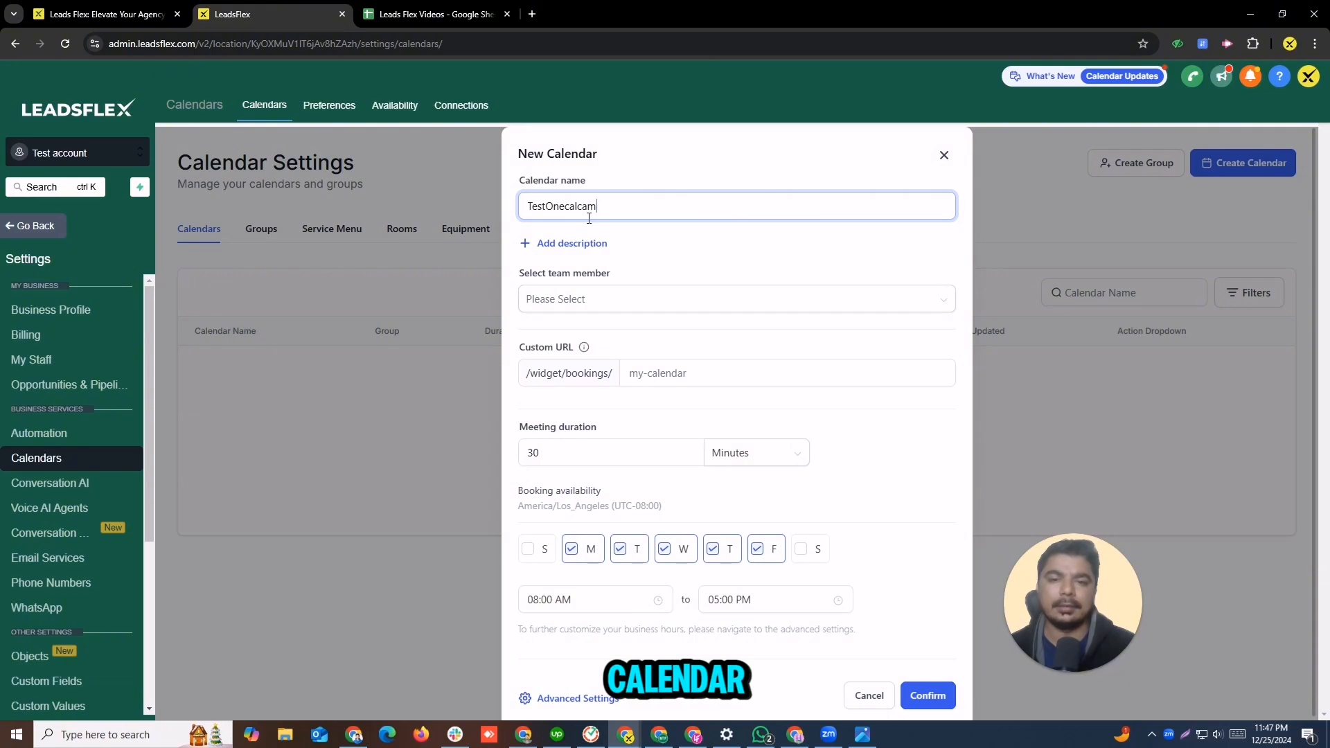
{"action": "key", "text": "BackSpace"}
{"action": "key", "text": "BackSpace"}
{"action": "key", "text": "BackSpace"}
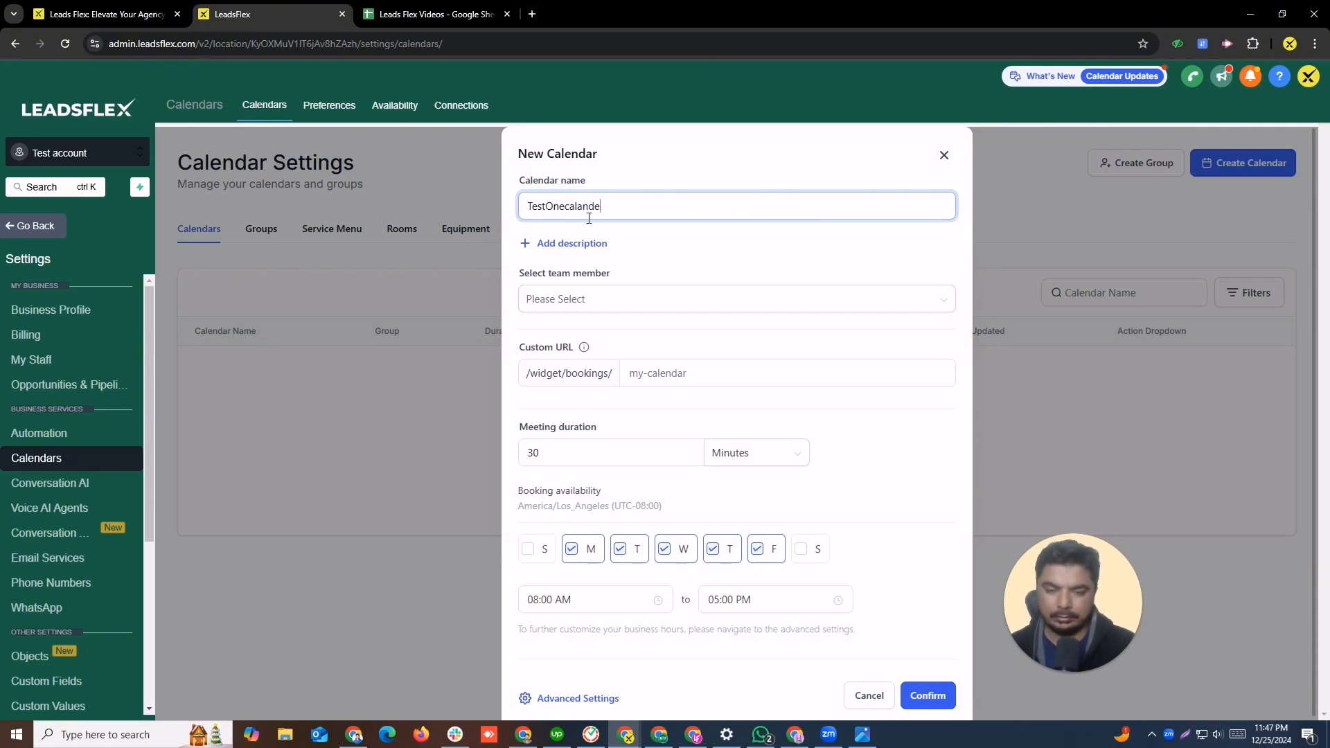
Step: Assign the only available team member to the new calendar
{"action": "left_click", "coordinate": [603, 301]}
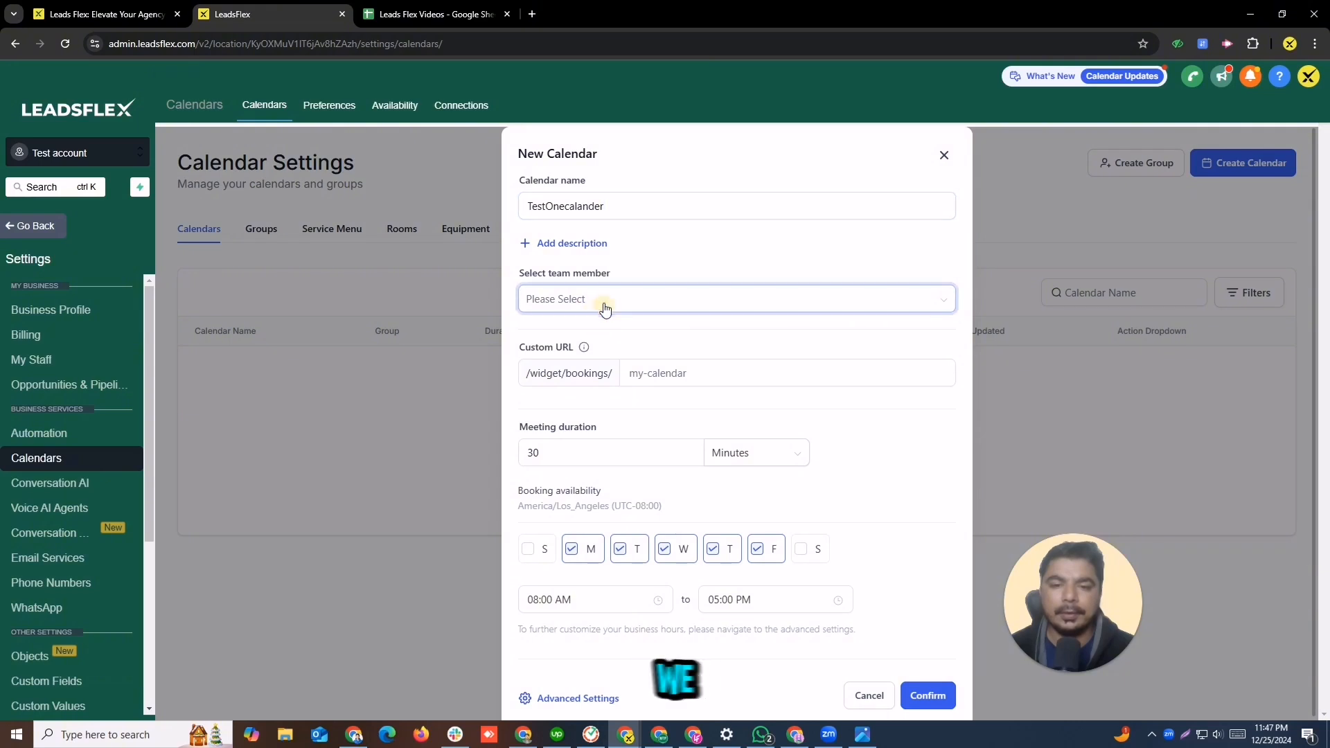
{"action": "left_click", "coordinate": [544, 333]}
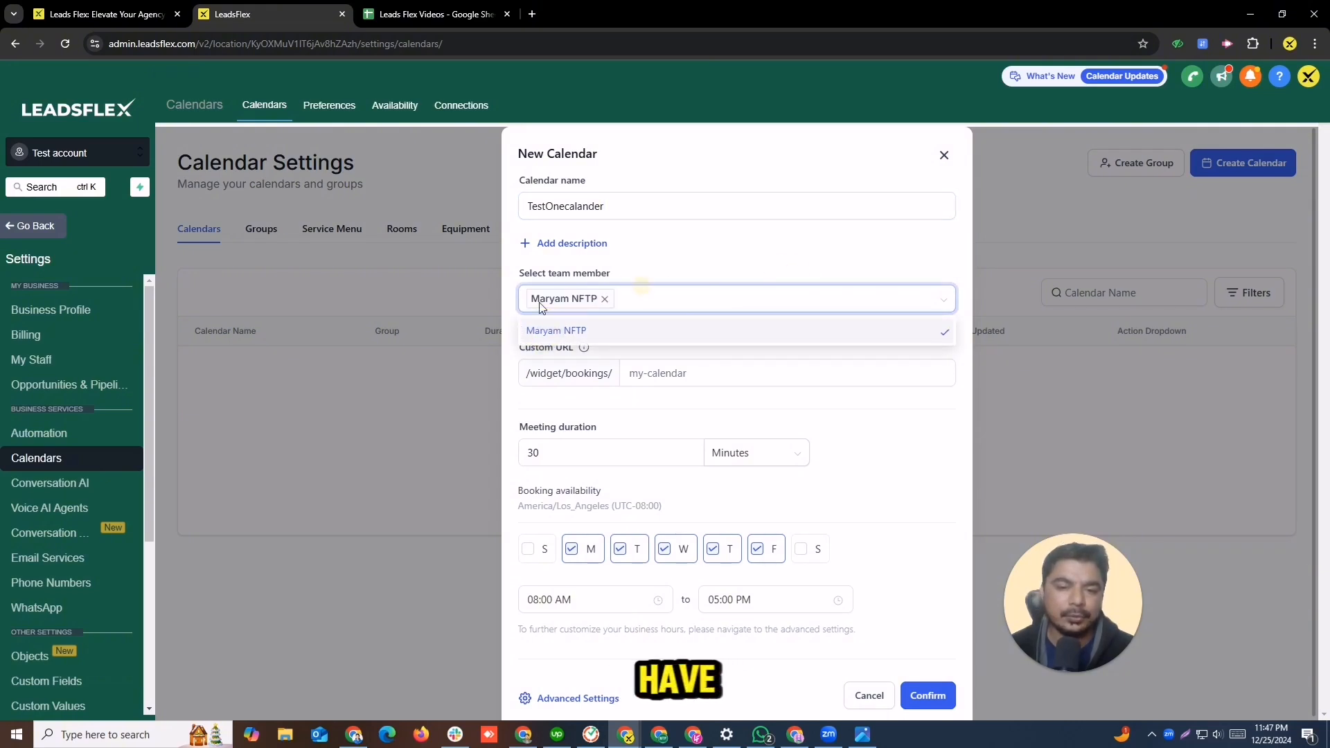
{"action": "left_click", "coordinate": [909, 244]}
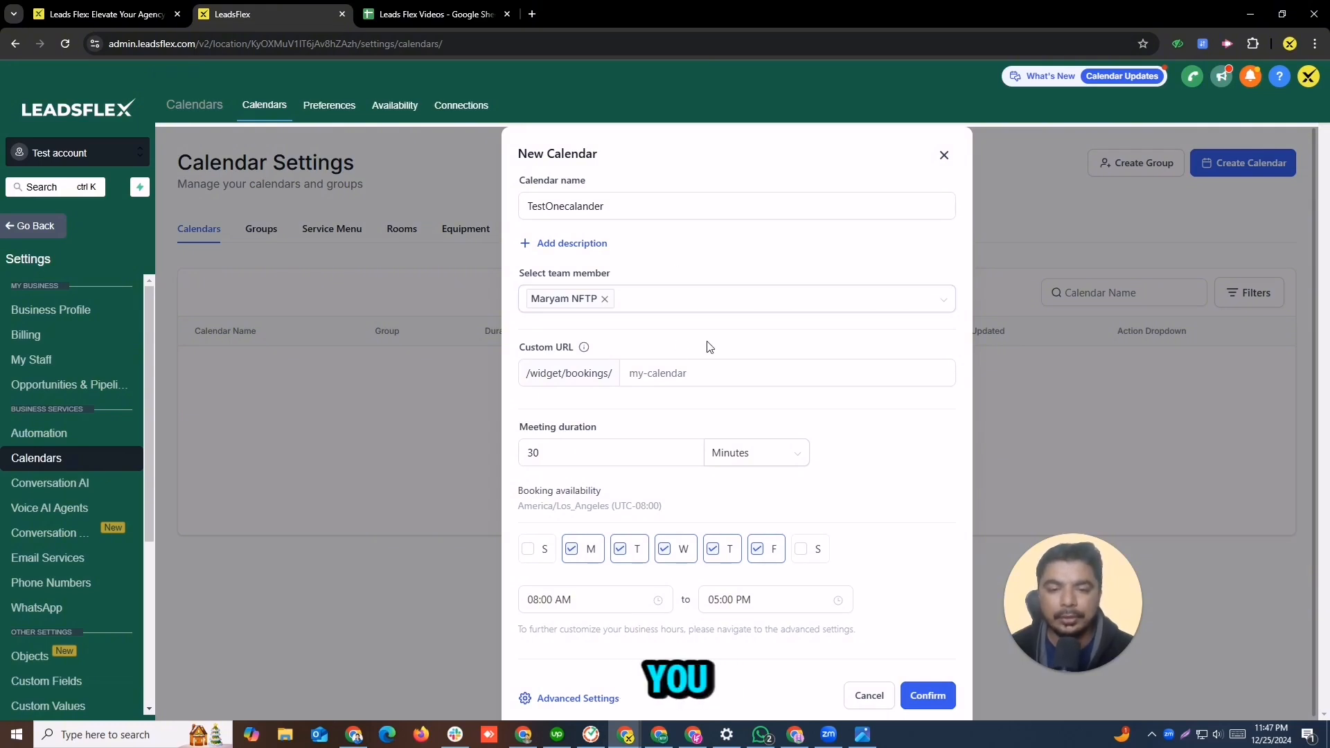
Step: Set the calendar's custom booking URL slug to testonegif
{"action": "left_click", "coordinate": [675, 367]}
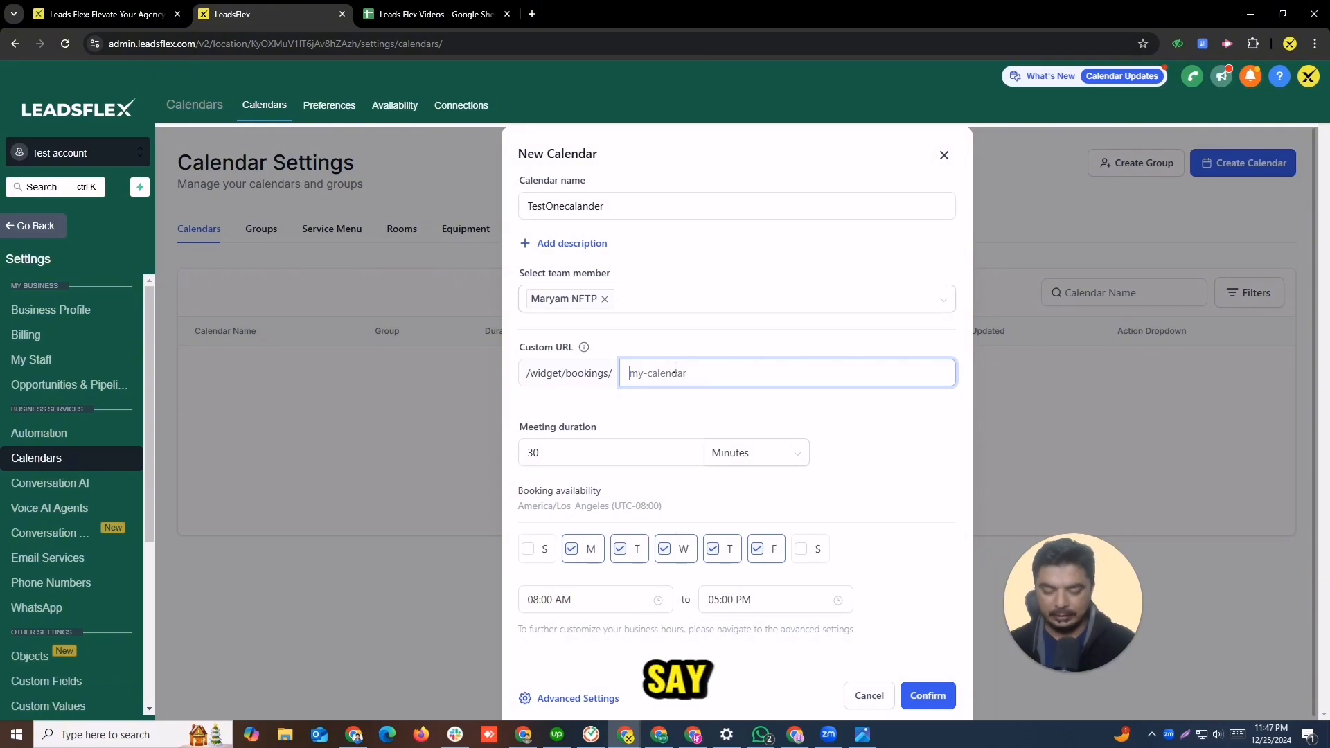
{"action": "type", "text": "testone"}
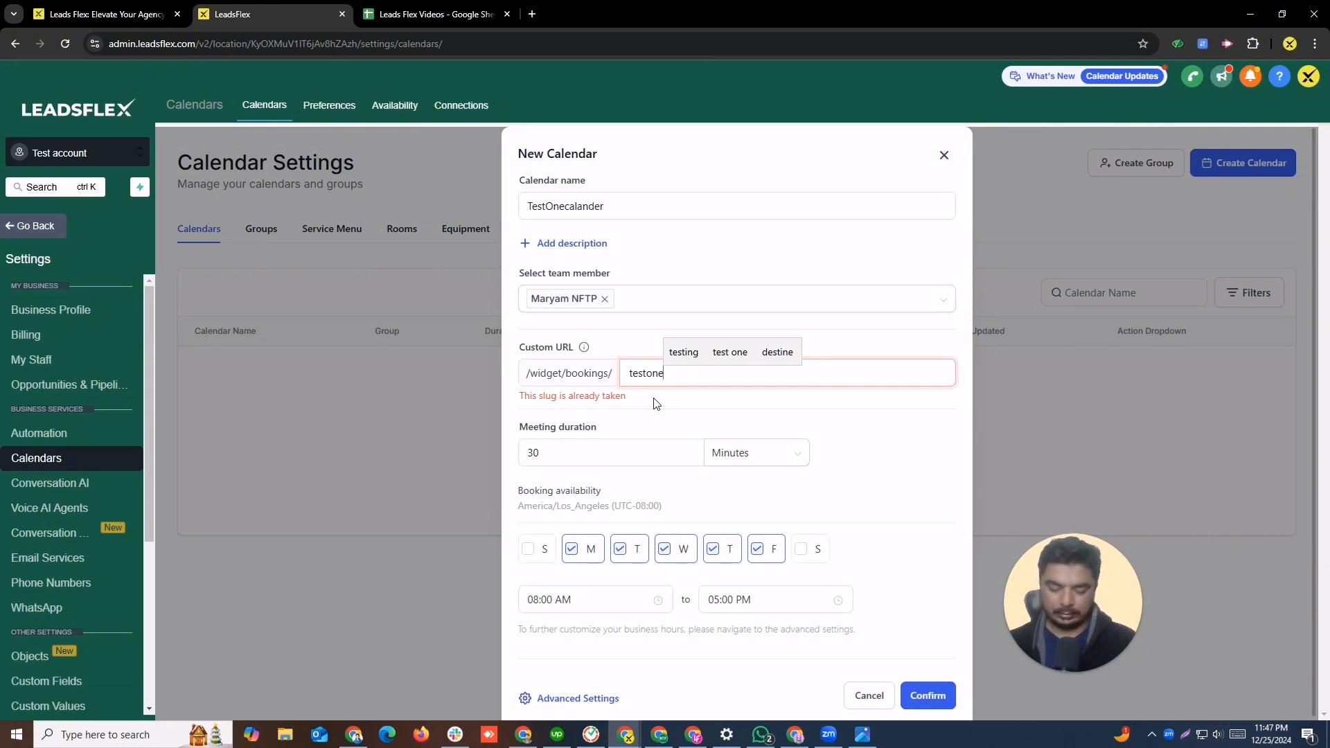
{"action": "type", "text": "gif"}
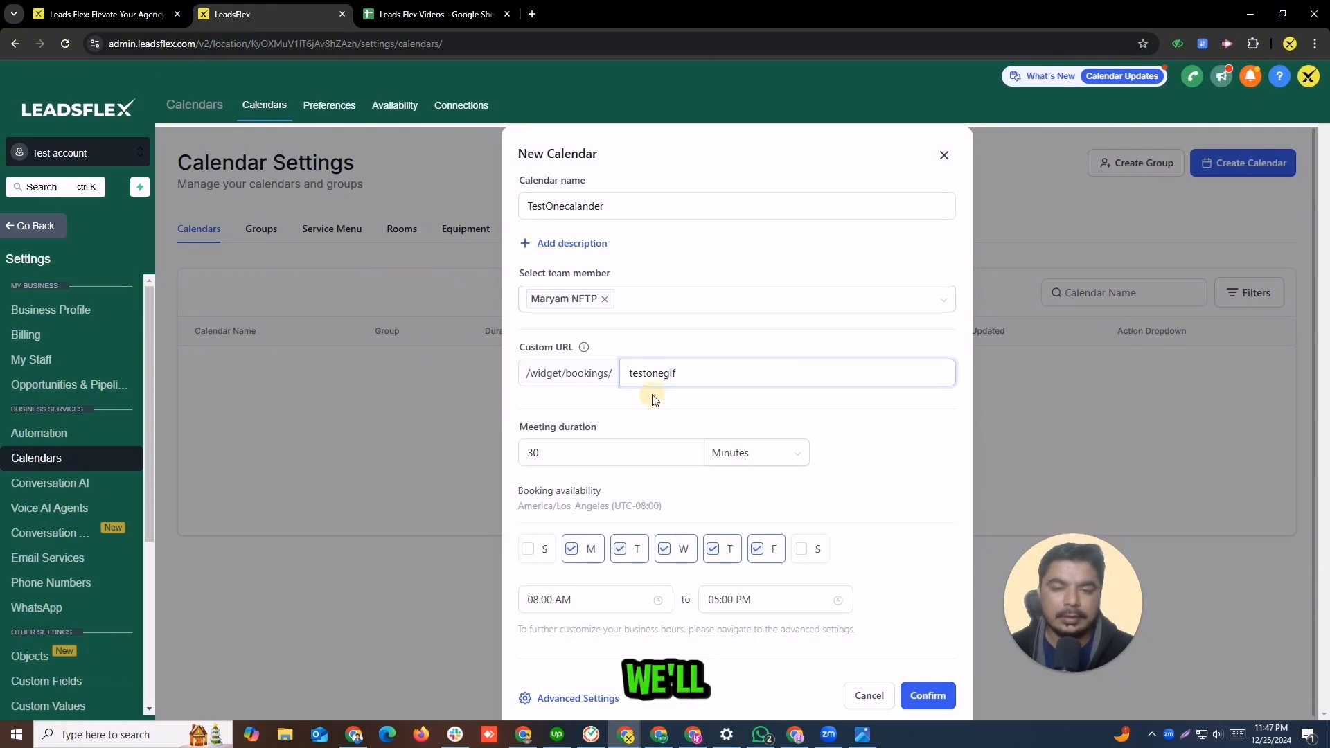
{"action": "left_click", "coordinate": [653, 395]}
Step: Keep the meeting duration at 30 minutes with the default weekday availability and confirm creation of the calendar
{"action": "left_click", "coordinate": [744, 455]}
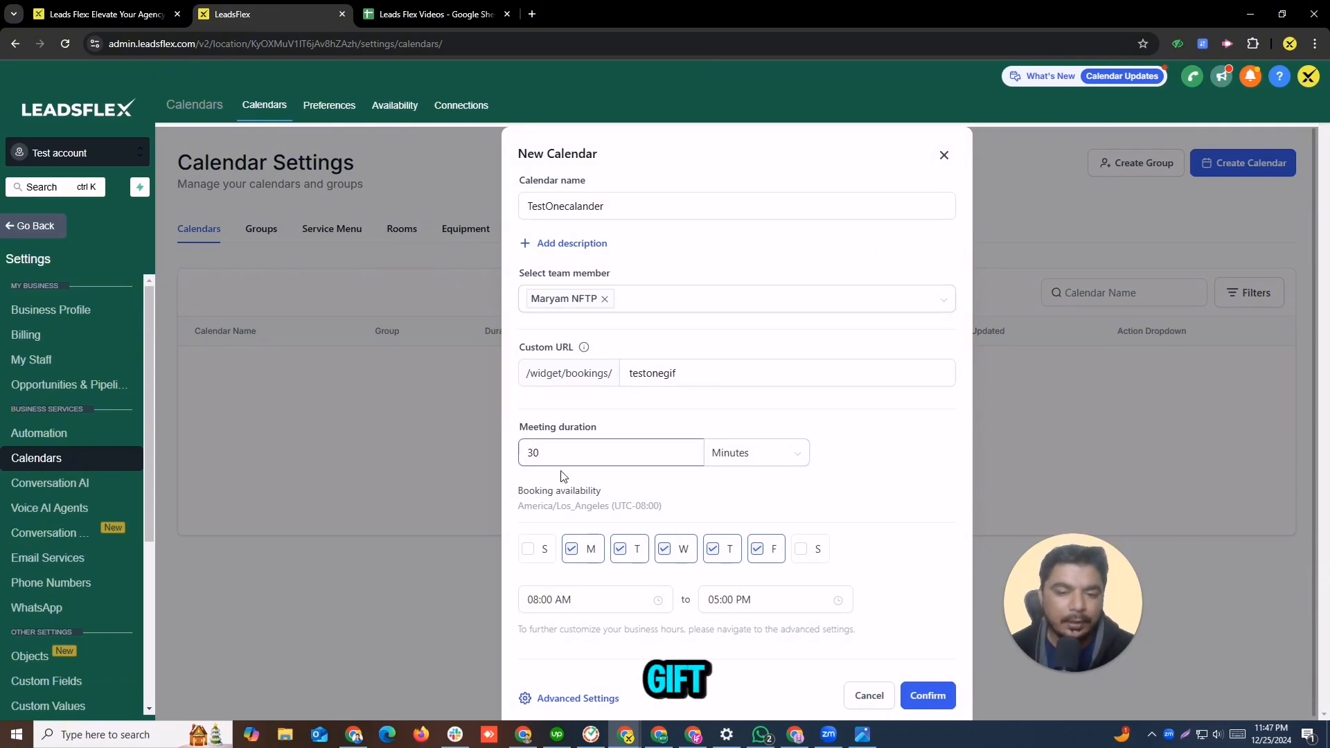
{"action": "left_click", "coordinate": [698, 461]}
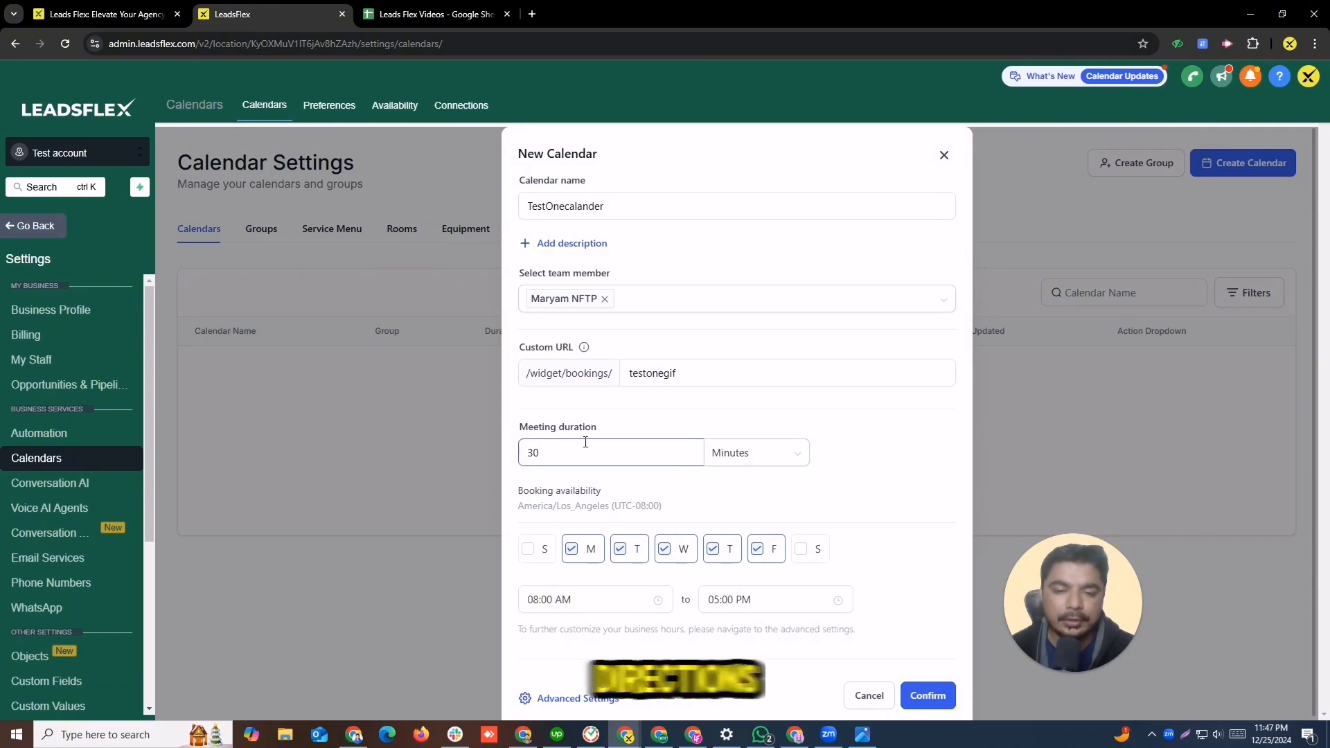
{"action": "left_click_drag", "start_coordinate": [539, 442], "coordinate": [756, 420]}
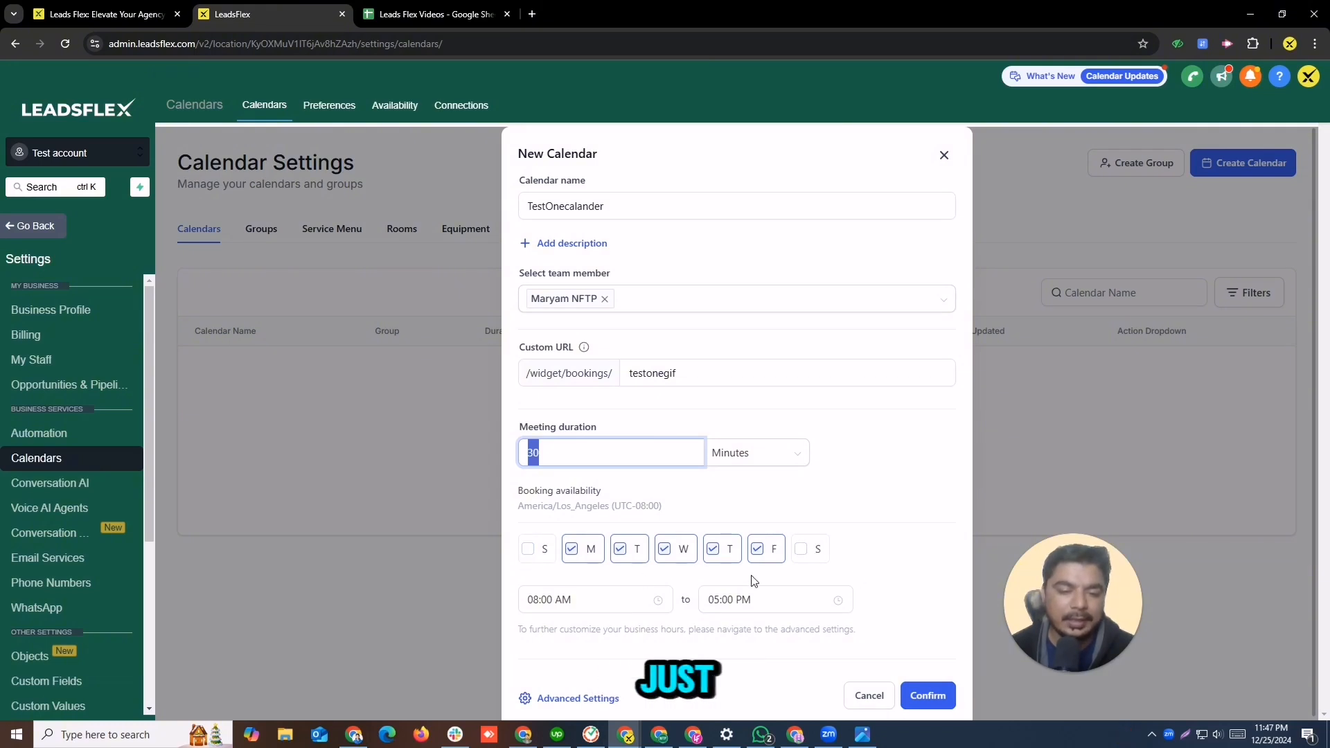
{"action": "scroll", "coordinate": [843, 431], "scroll_direction": "down", "scroll_amount": 1}
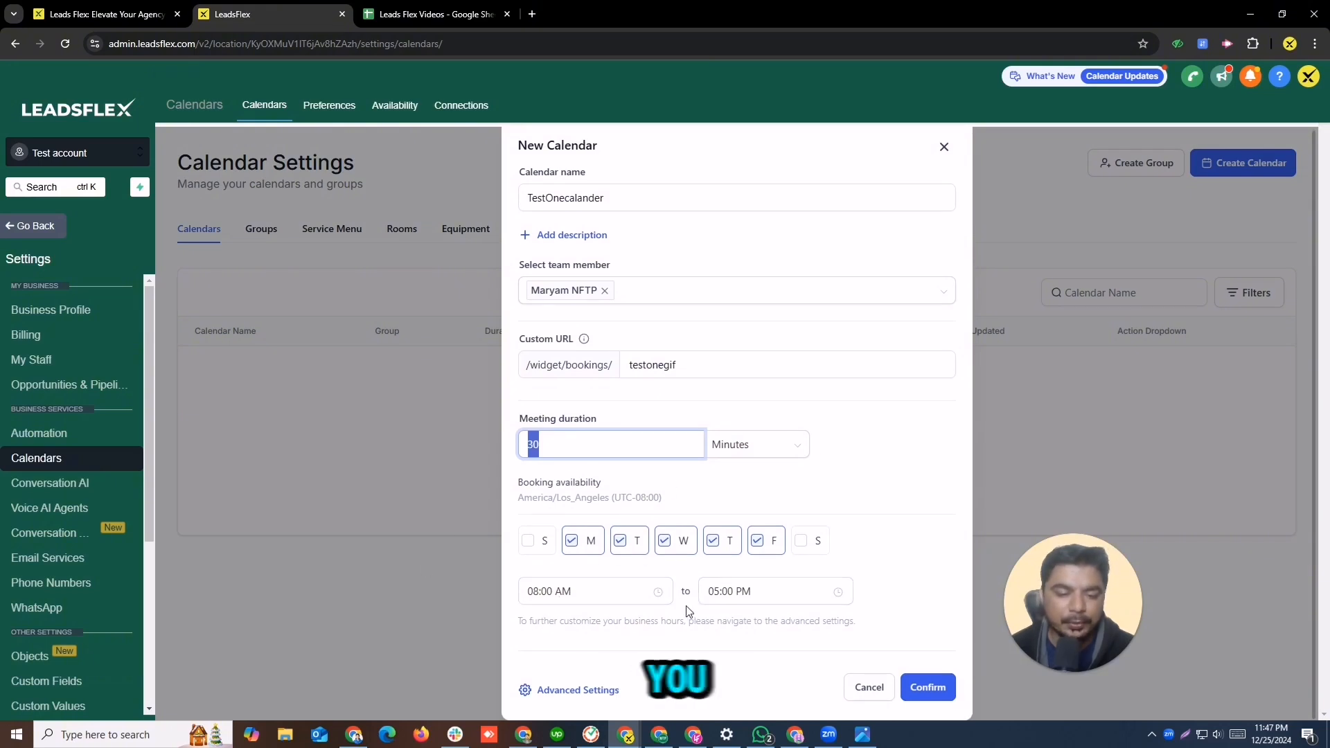
{"action": "left_click", "coordinate": [929, 688]}
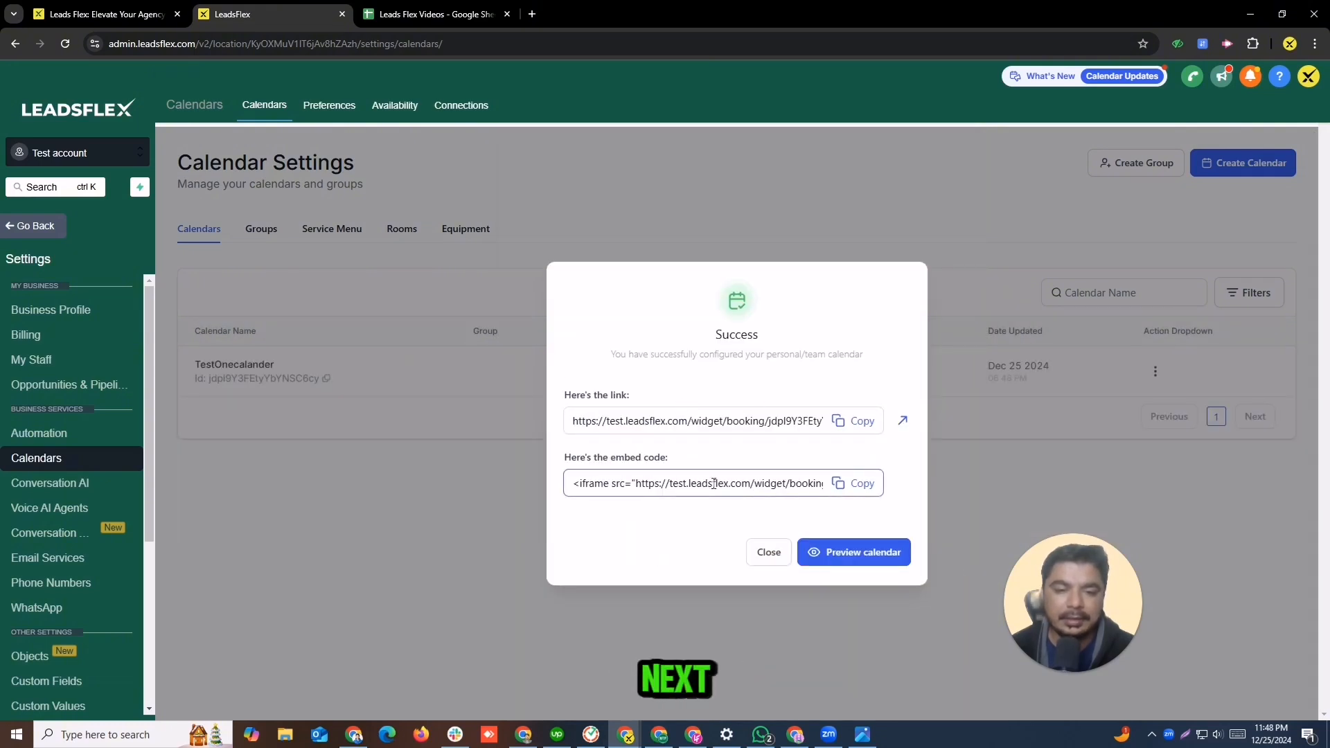
Step: Preview the new calendar's public booking page, return to the calendar settings and close the success dialog
{"action": "left_click", "coordinate": [843, 559]}
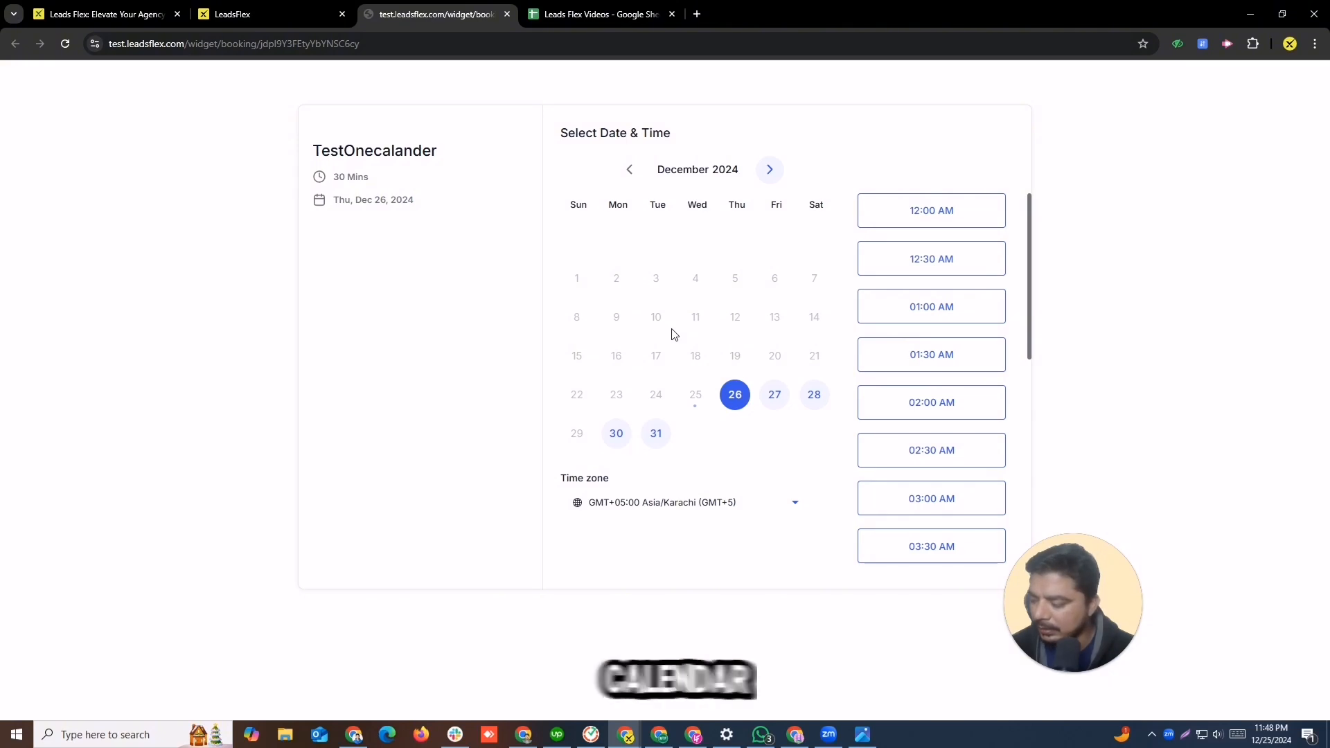
{"action": "left_click", "coordinate": [312, 8]}
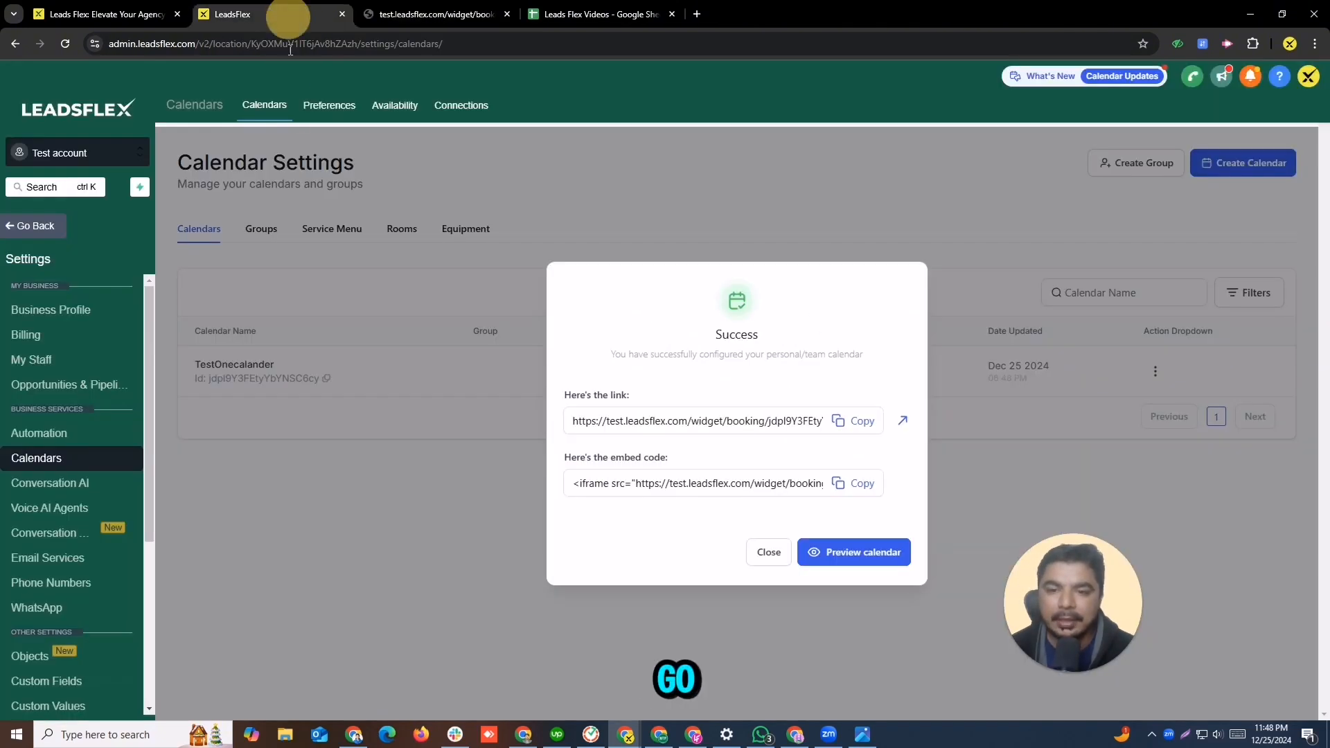
{"action": "left_click", "coordinate": [768, 552]}
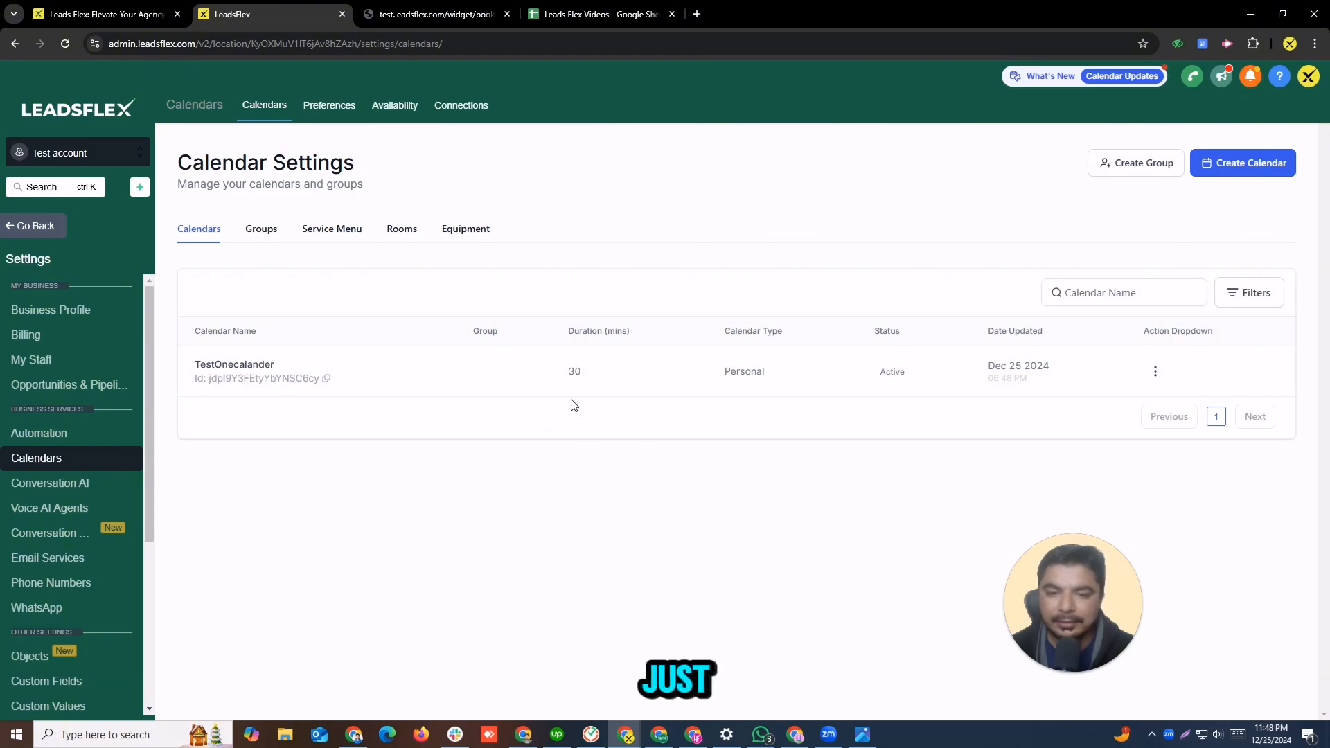
Step: Edit TestOnecalander and upload the image IMG-20241225-WA0035 as its calendar logo, using the square widget shape
{"action": "left_click", "coordinate": [1155, 371]}
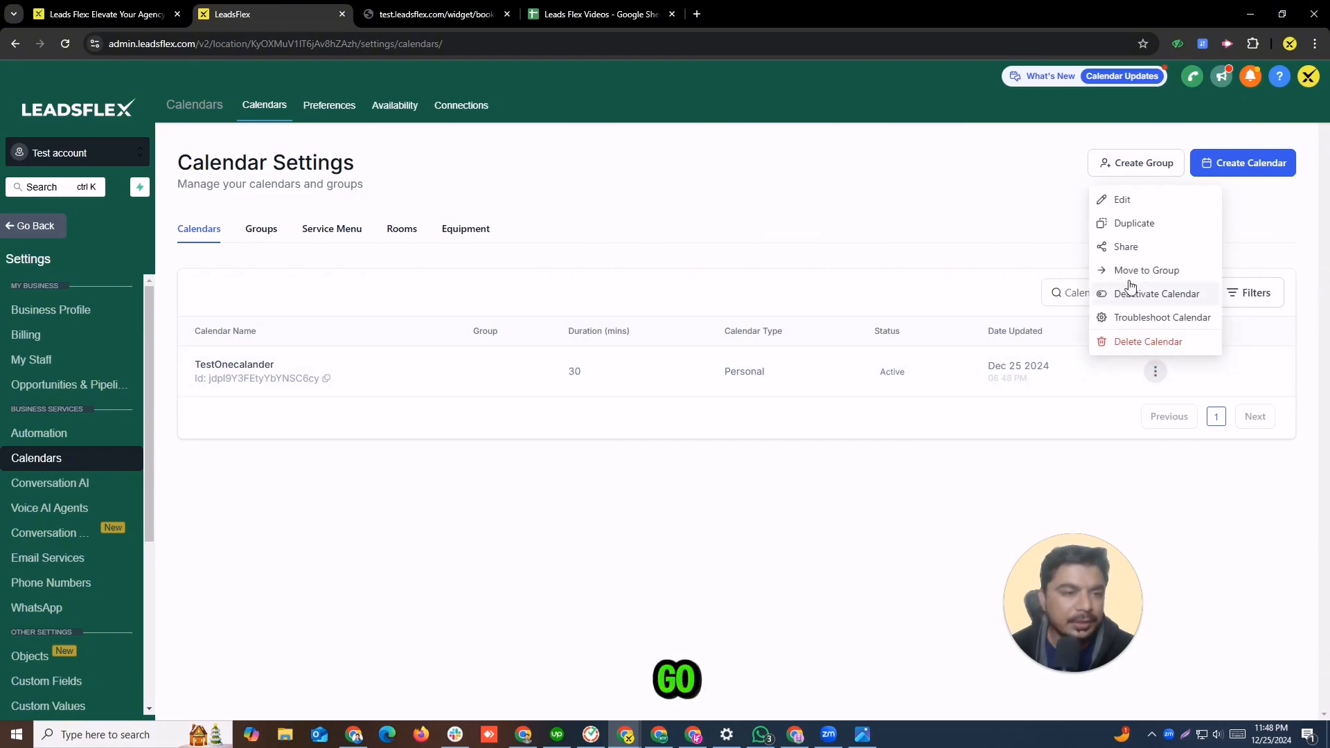
{"action": "left_click", "coordinate": [1123, 199]}
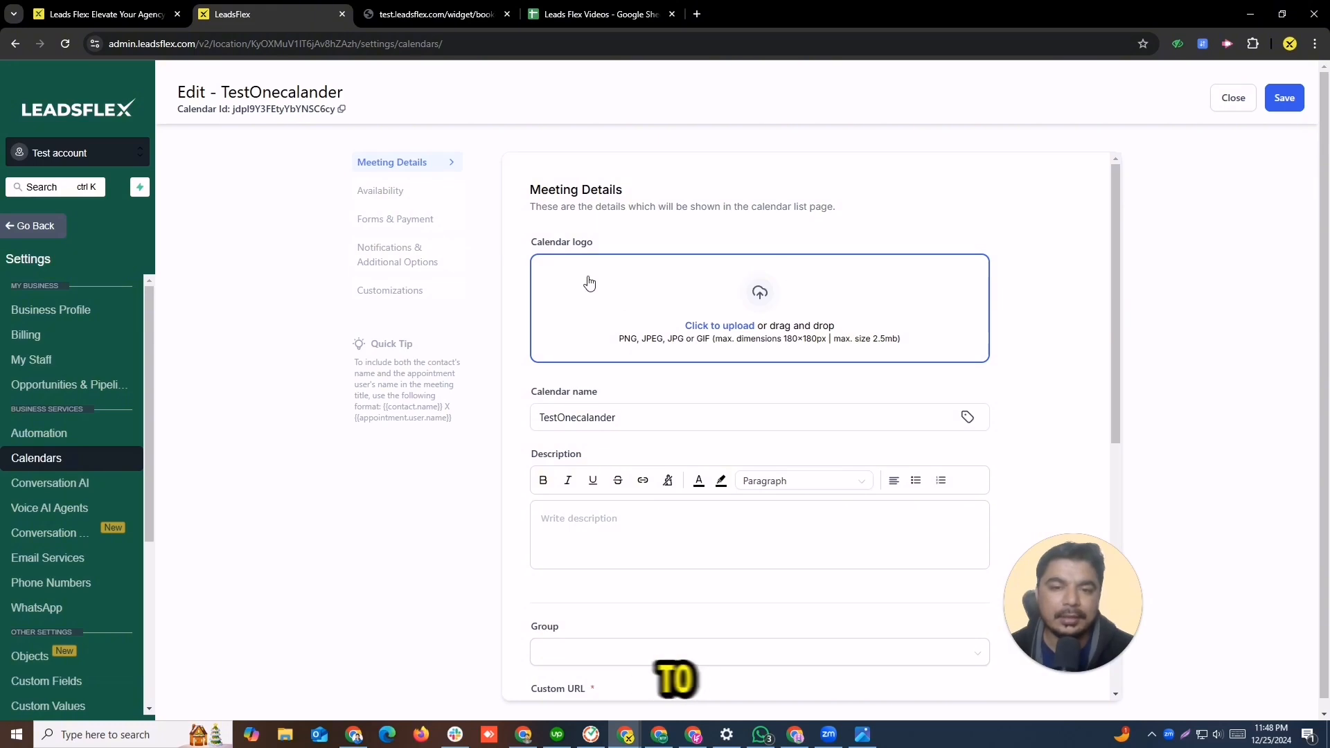
{"action": "left_click", "coordinate": [705, 302]}
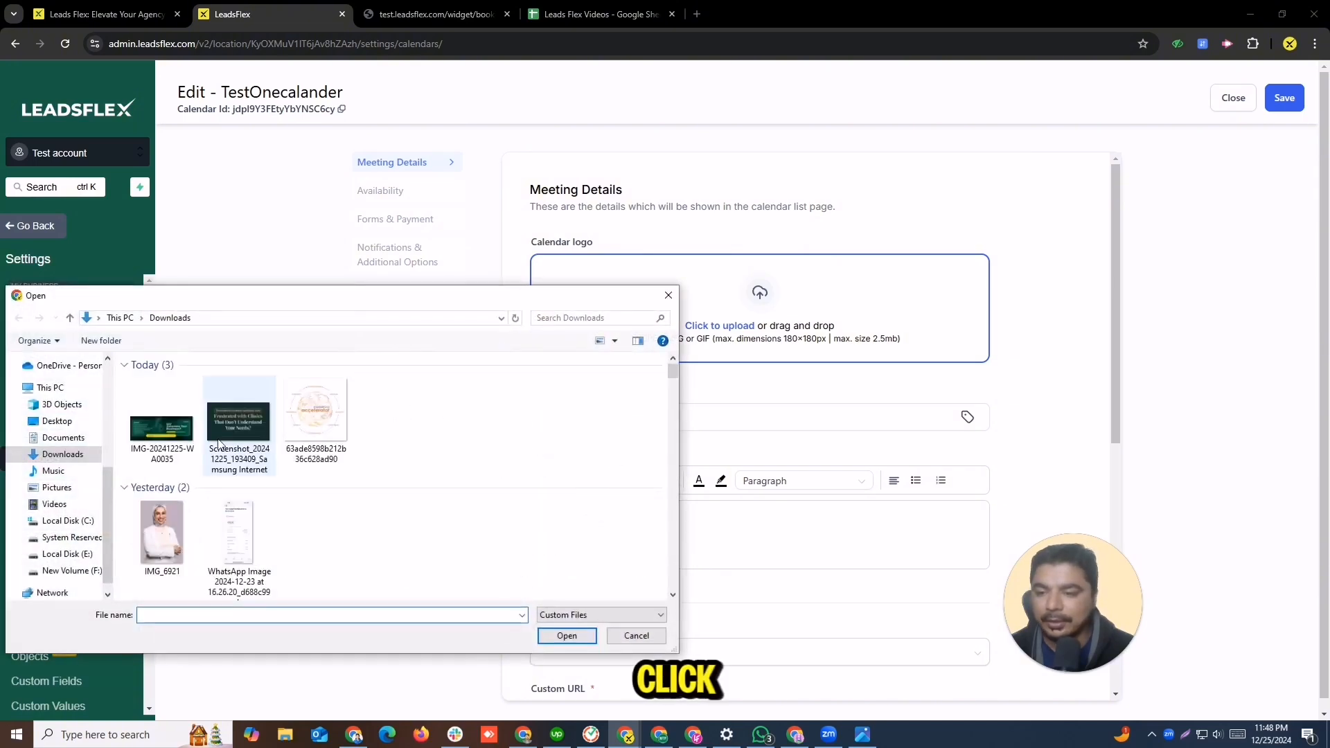
{"action": "left_click", "coordinate": [177, 442]}
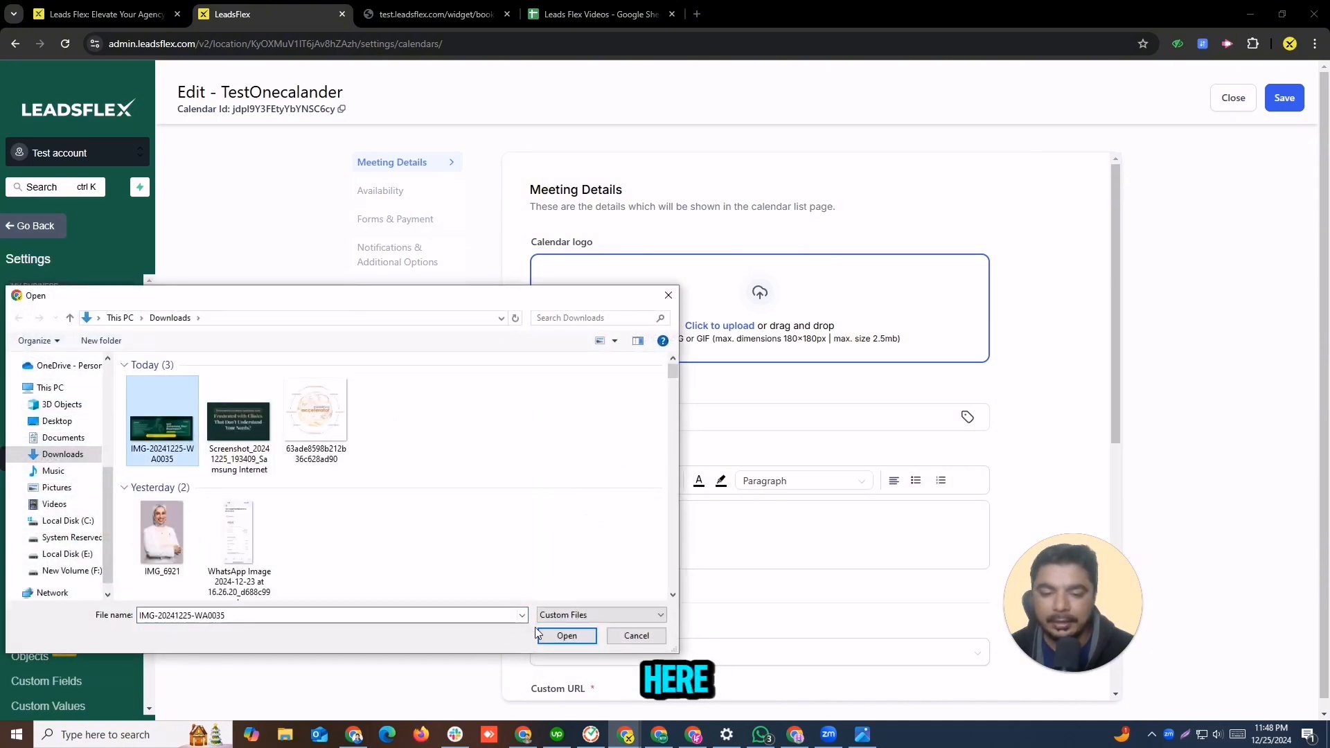
{"action": "left_click", "coordinate": [567, 636]}
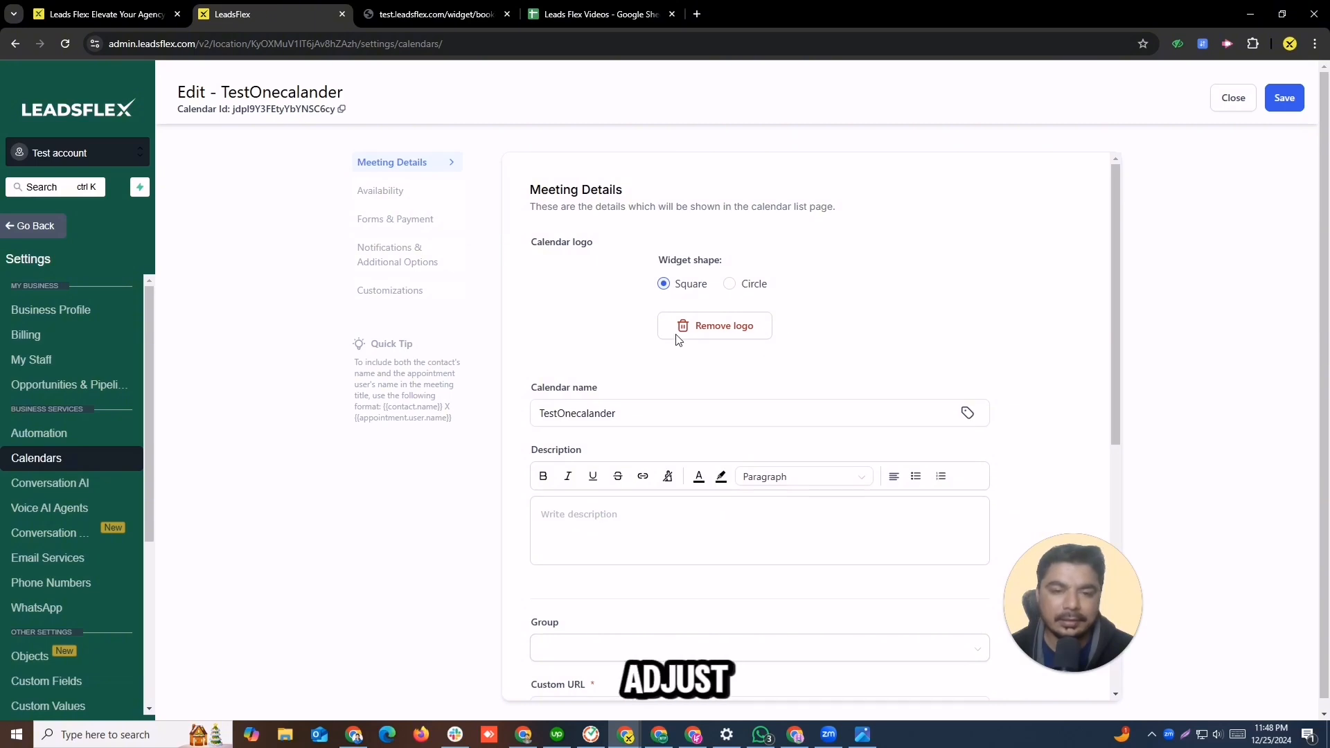
{"action": "left_click", "coordinate": [753, 287]}
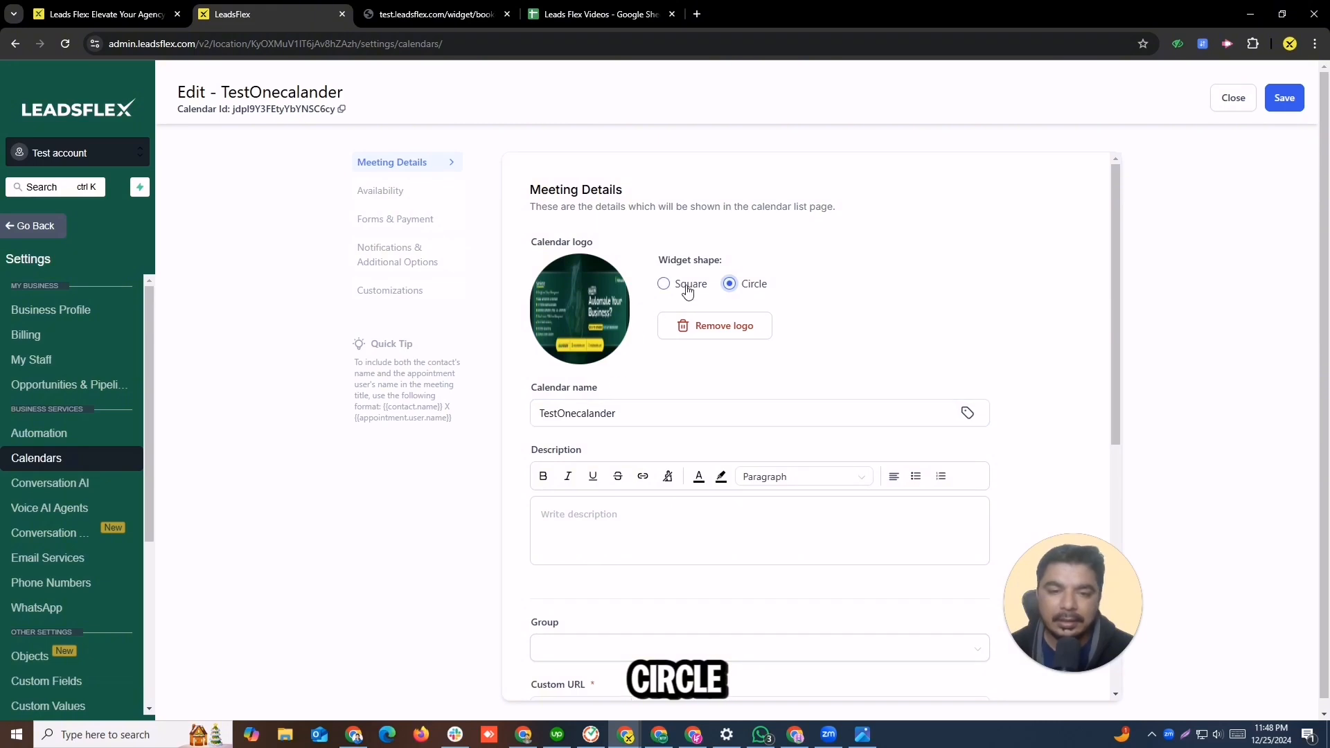
{"action": "left_click", "coordinate": [664, 285]}
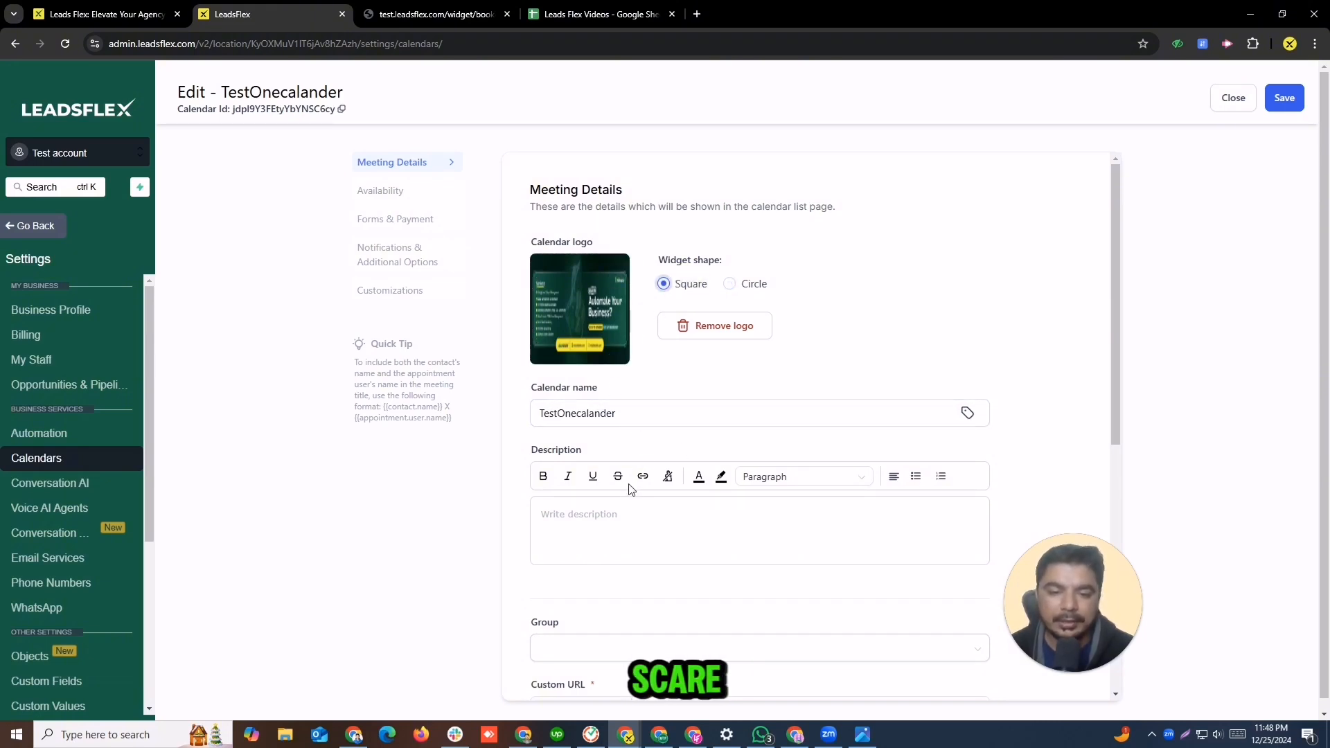
Step: Enter "Bok Free appointments" as the calendar's description
{"action": "left_click_drag", "start_coordinate": [644, 414], "coordinate": [476, 409]}
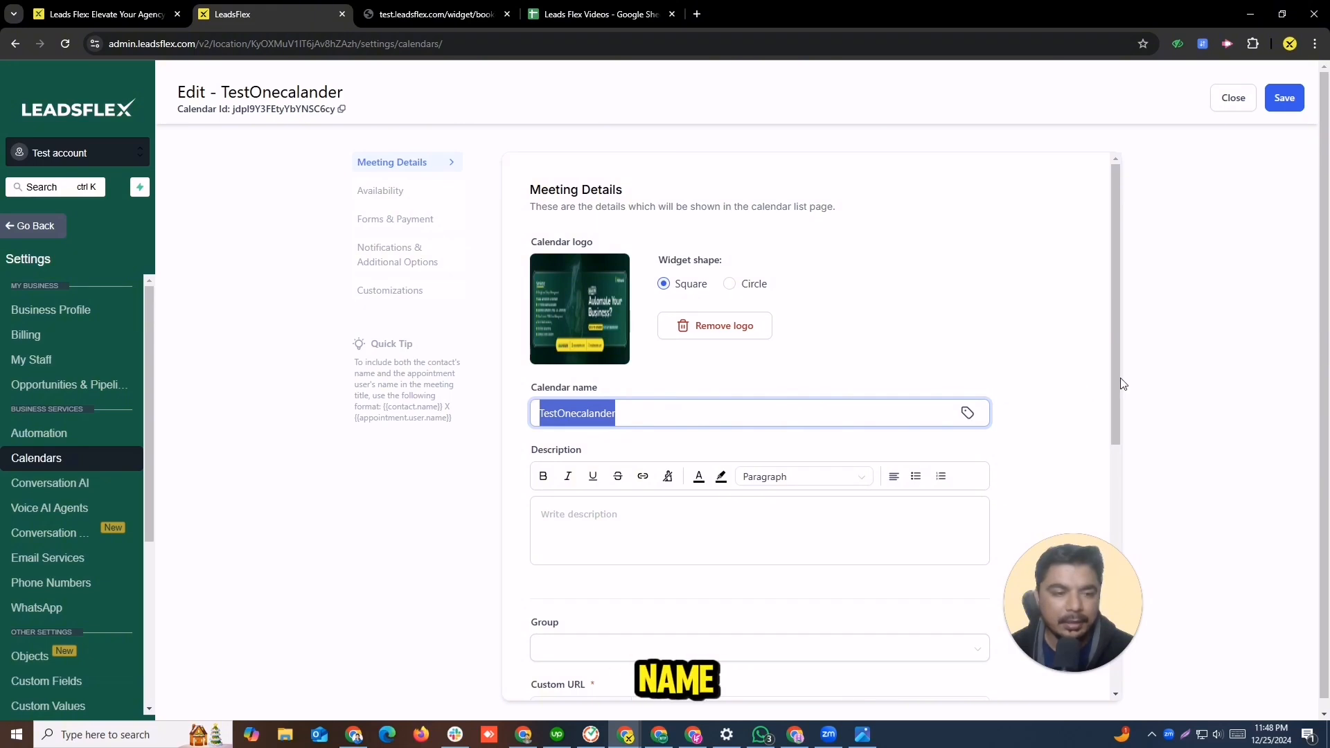
{"action": "left_click_drag", "start_coordinate": [1117, 380], "coordinate": [1117, 419]}
{"action": "left_click", "coordinate": [688, 467]}
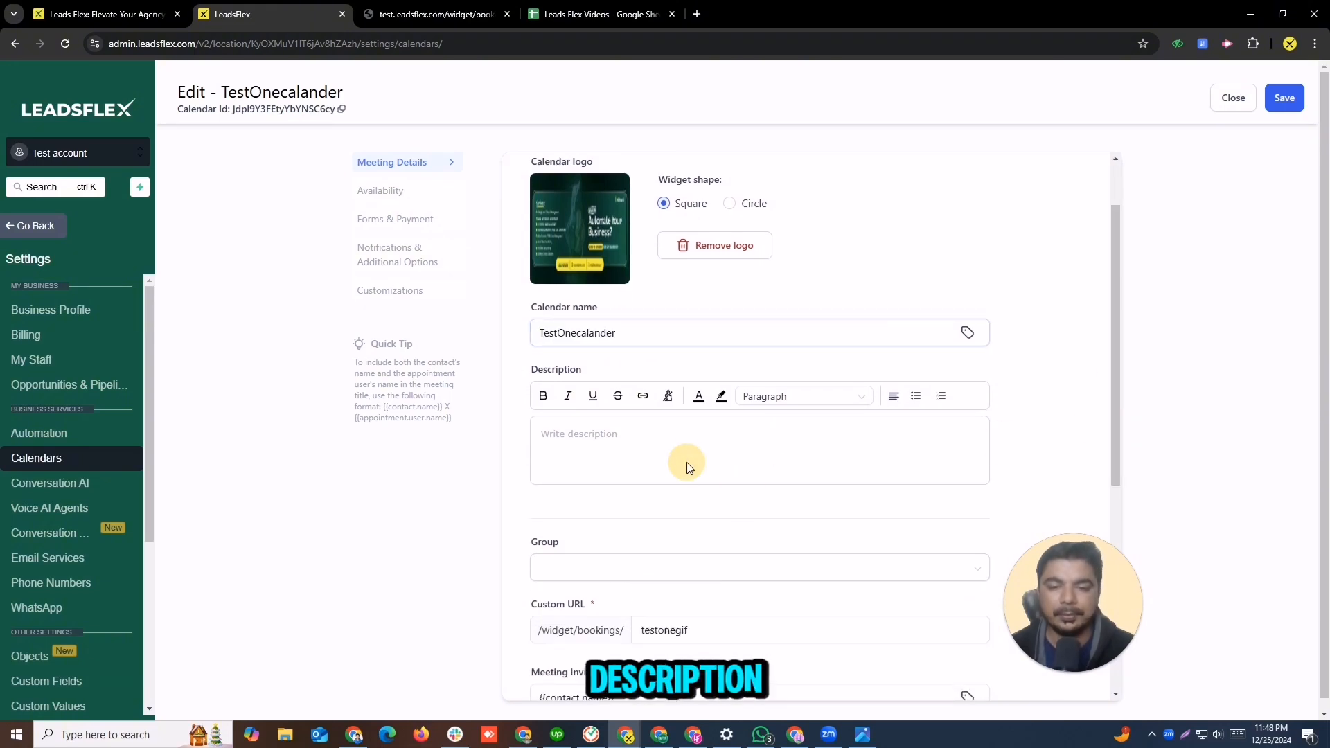
{"action": "left_click", "coordinate": [645, 443]}
{"action": "left_click", "coordinate": [668, 430]}
{"action": "type", "text": "B"}
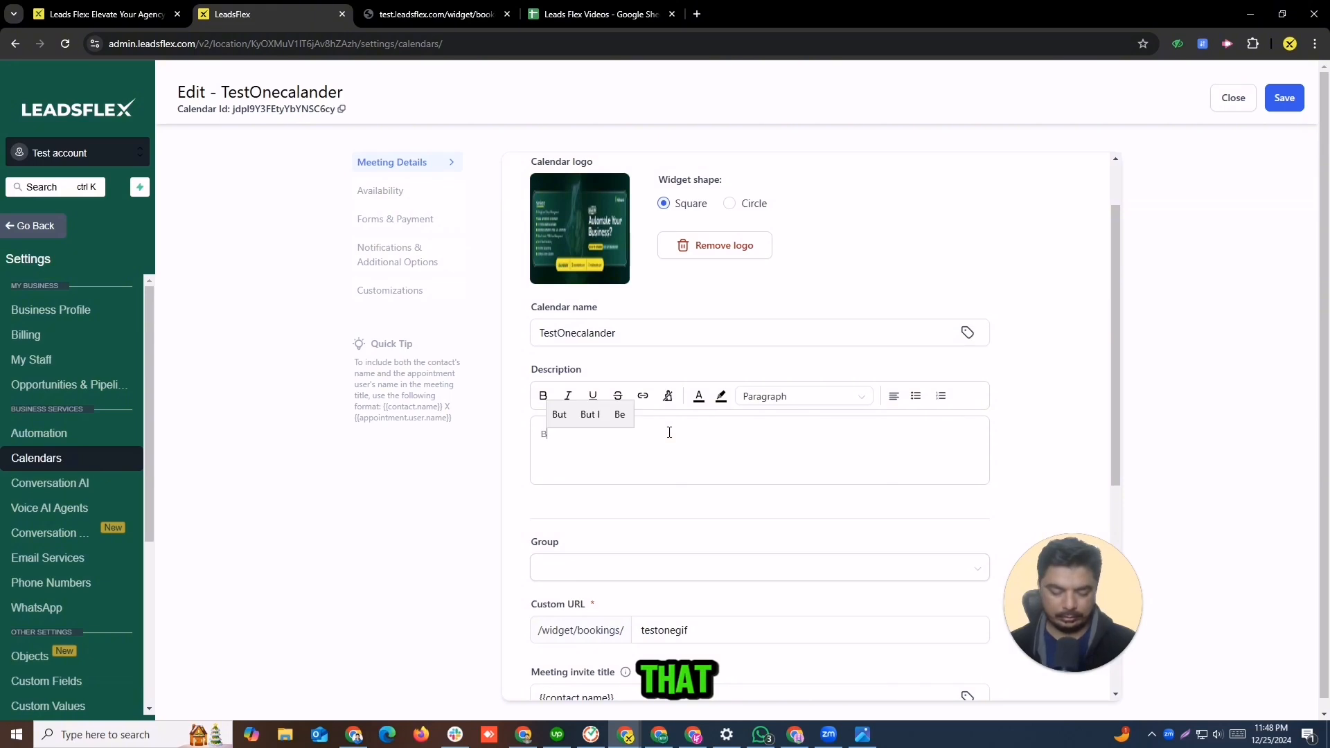
{"action": "type", "text": "ok Free"}
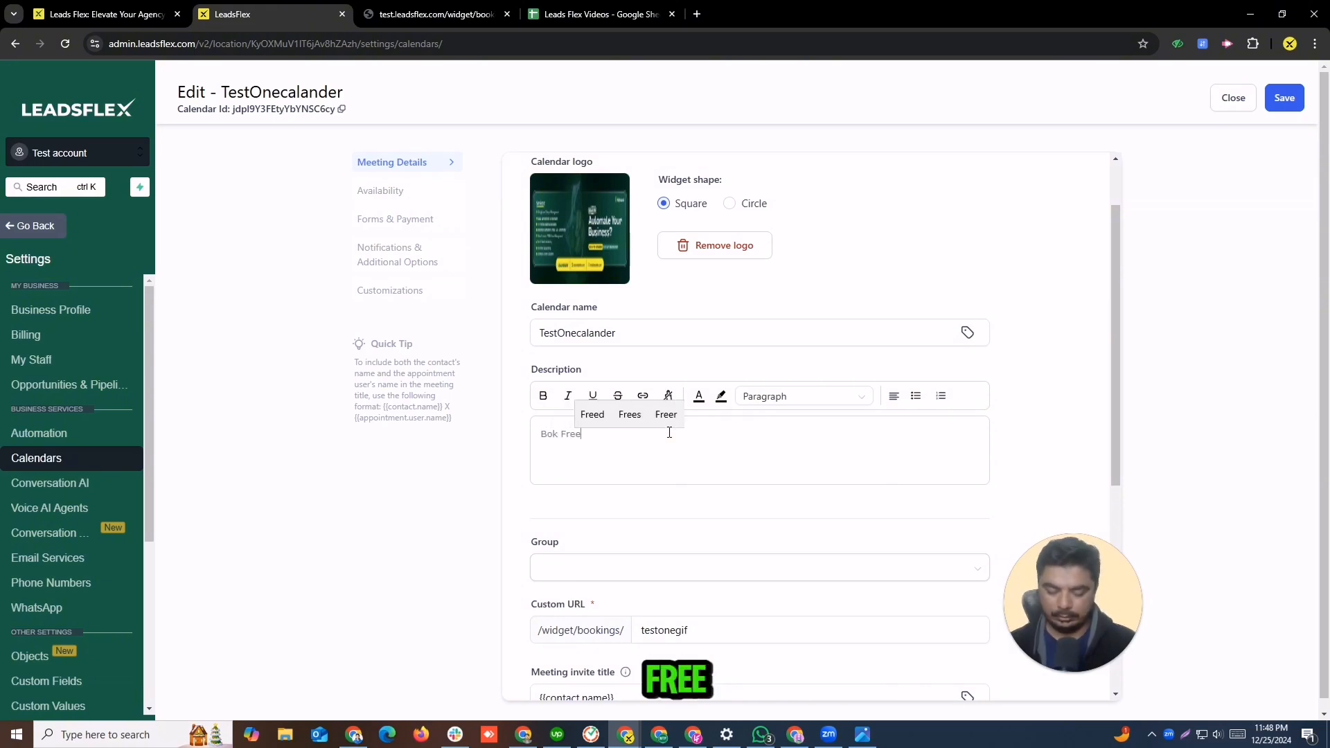
{"action": "type", "text": " cansaltion"}
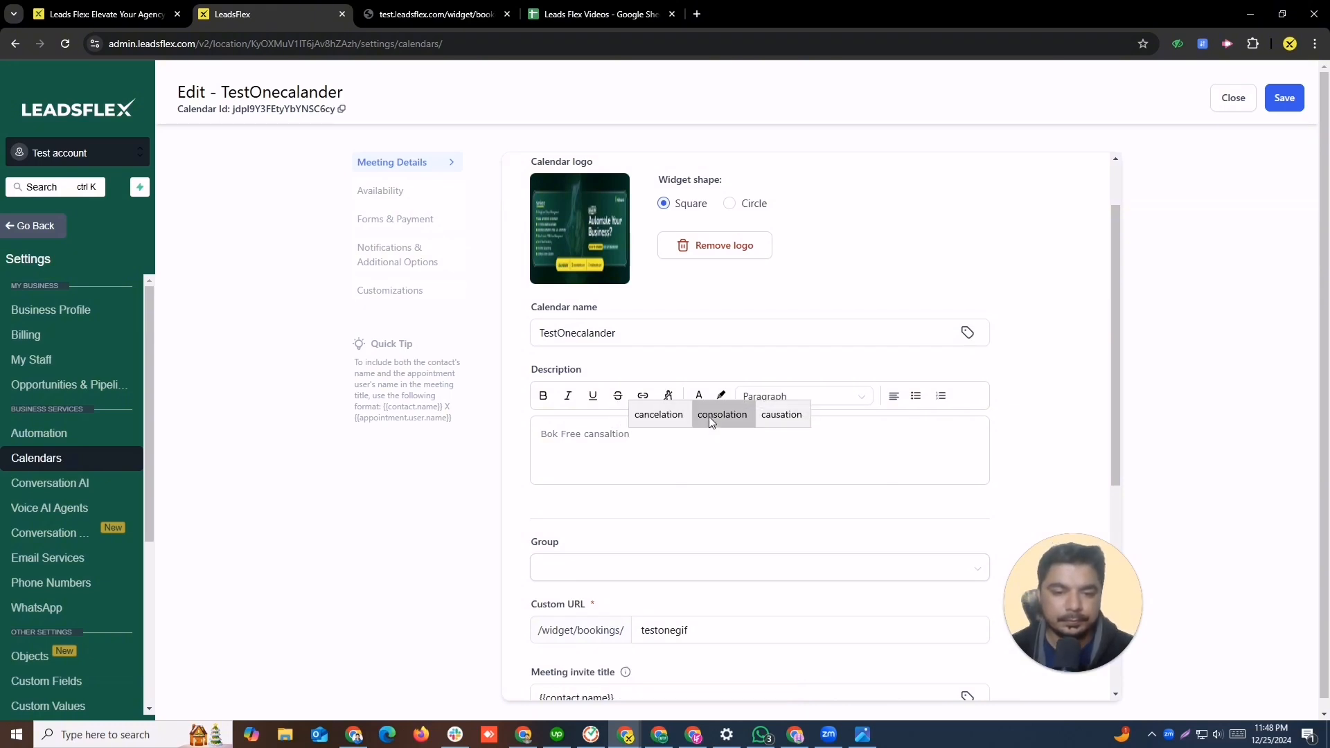
{"action": "double_click", "coordinate": [601, 434]}
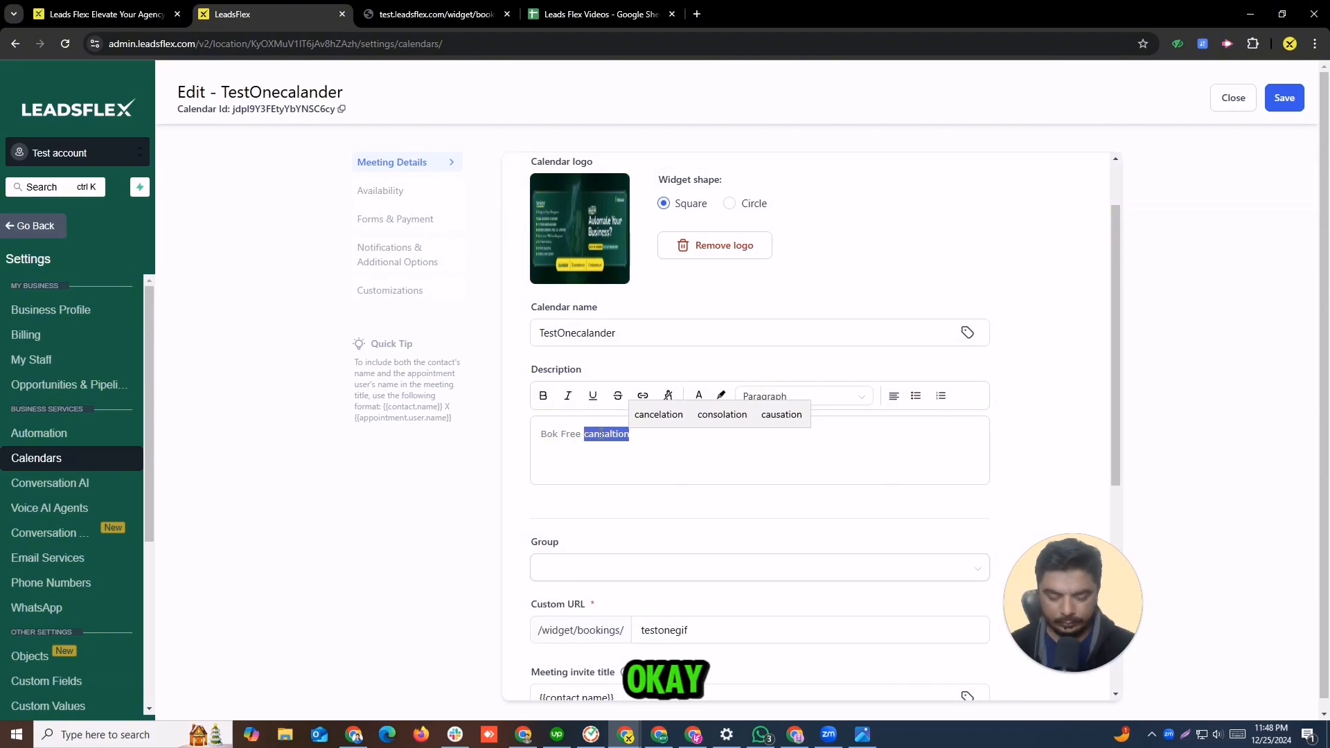
{"action": "key", "text": "BackSpace"}
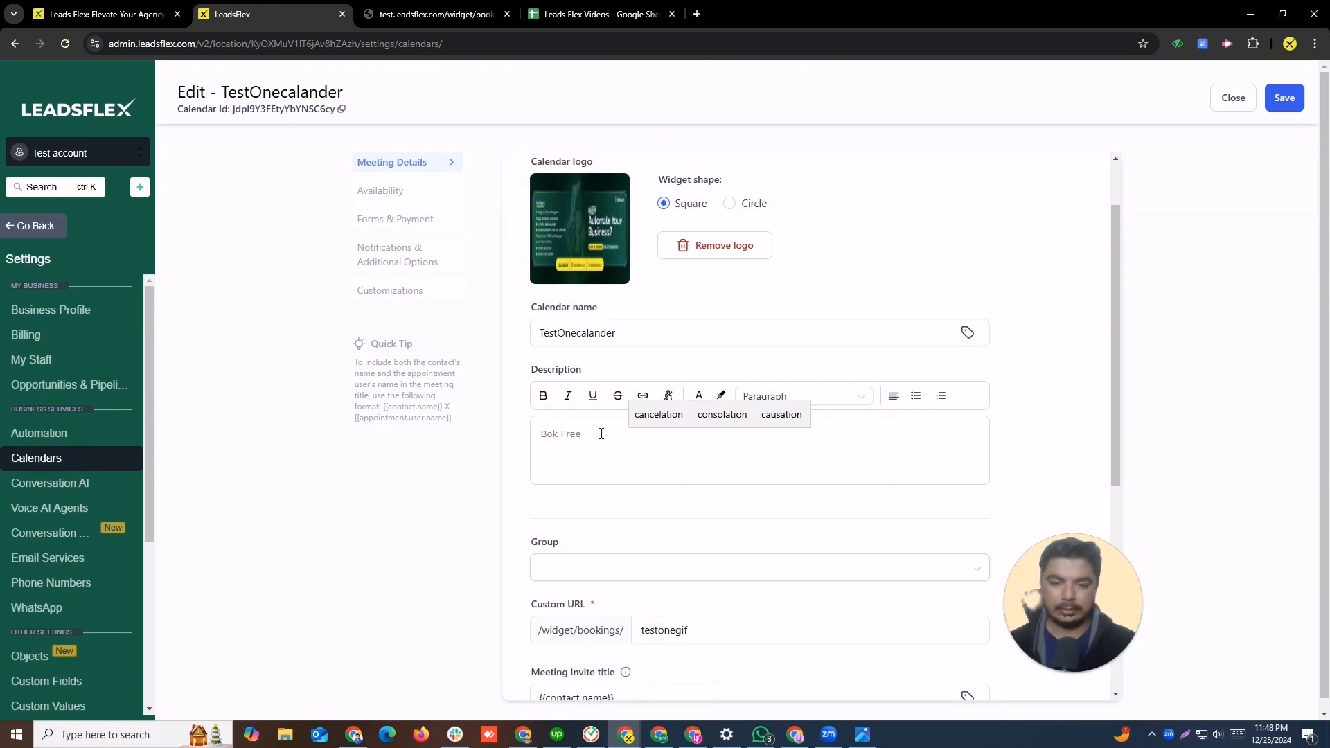
{"action": "type", "text": "appo"}
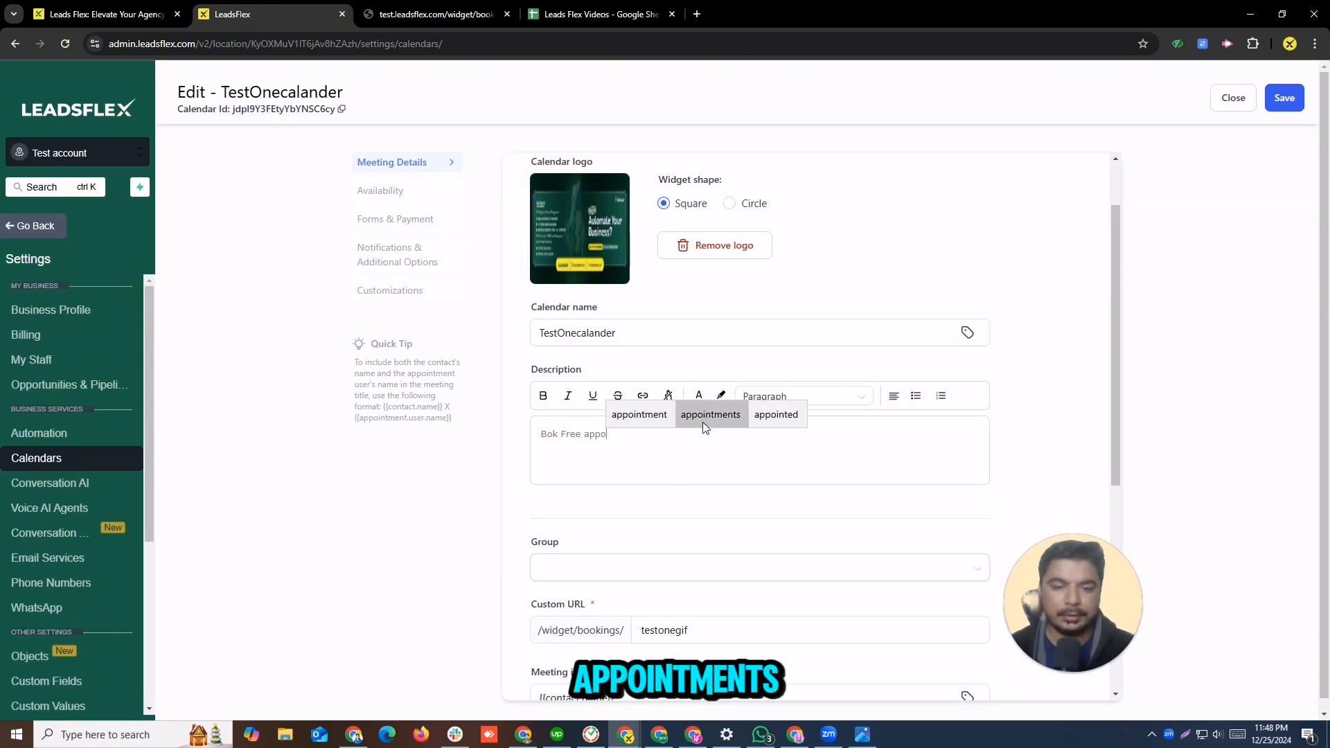
{"action": "left_click", "coordinate": [702, 422]}
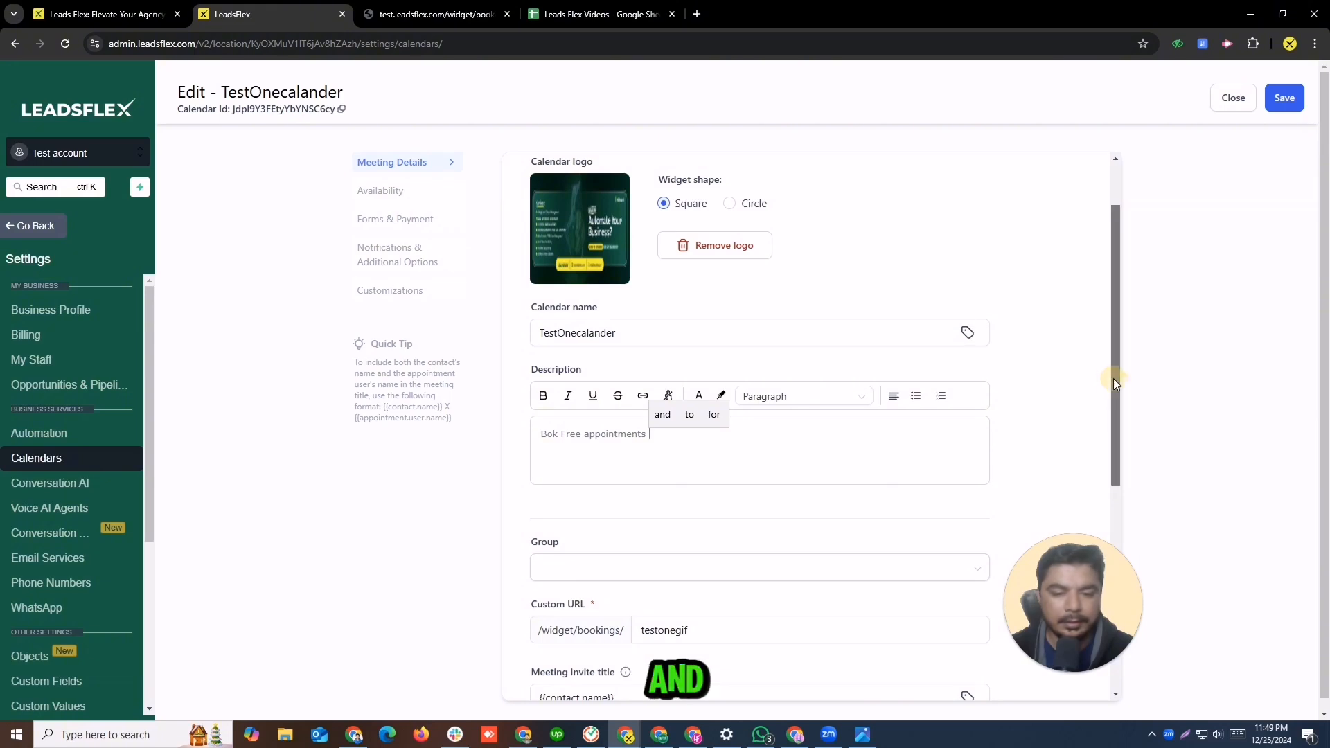
Step: Check the calendar's available group choices and inspect the meeting invite title
{"action": "left_click_drag", "start_coordinate": [1113, 378], "coordinate": [1112, 447]}
{"action": "left_click", "coordinate": [664, 435]}
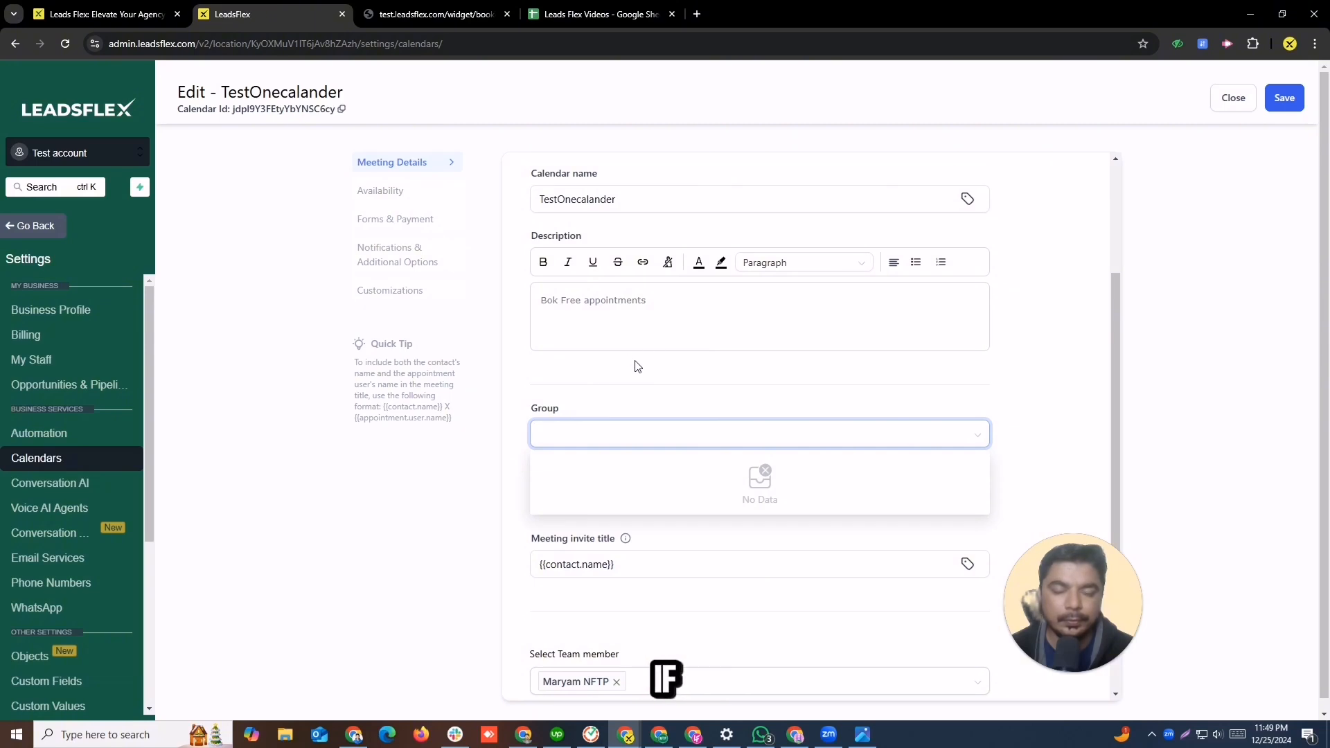
{"action": "left_click", "coordinate": [1018, 392]}
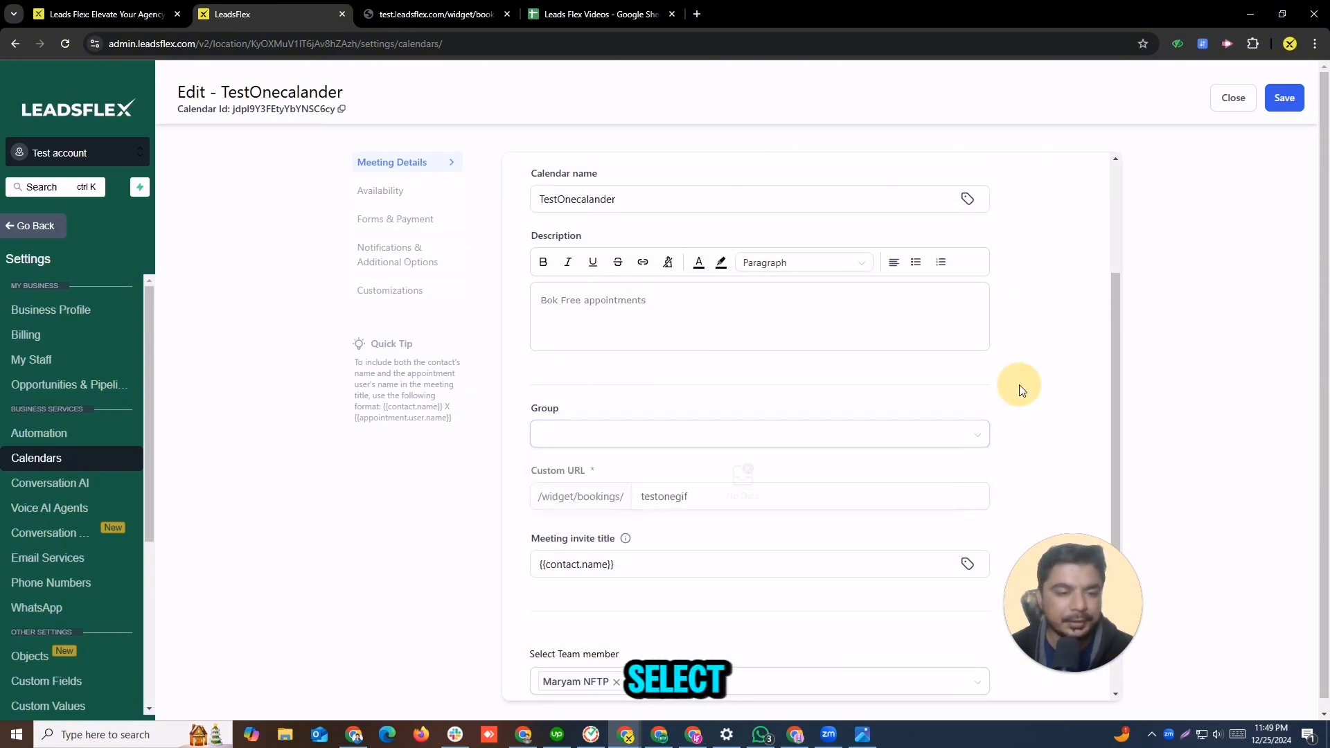
{"action": "left_click_drag", "start_coordinate": [1116, 358], "coordinate": [1132, 454]}
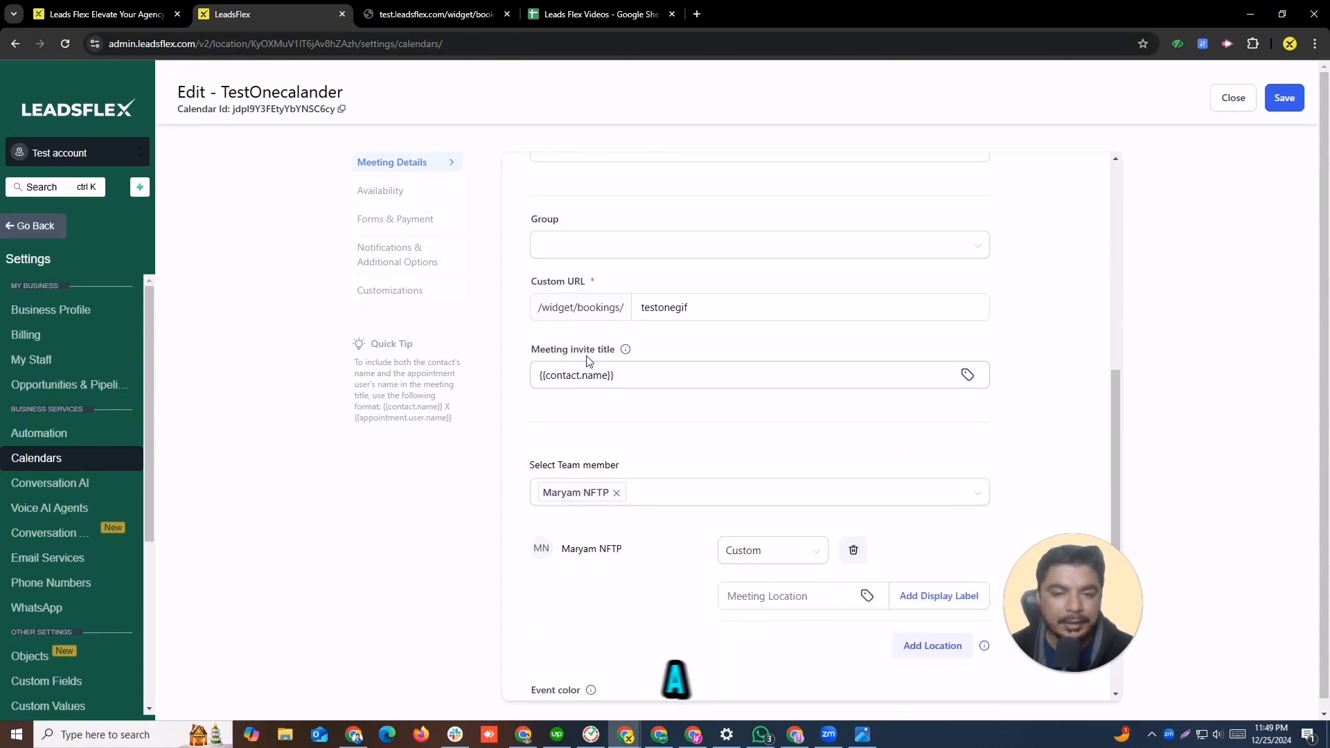
{"action": "left_click_drag", "start_coordinate": [630, 377], "coordinate": [498, 367]}
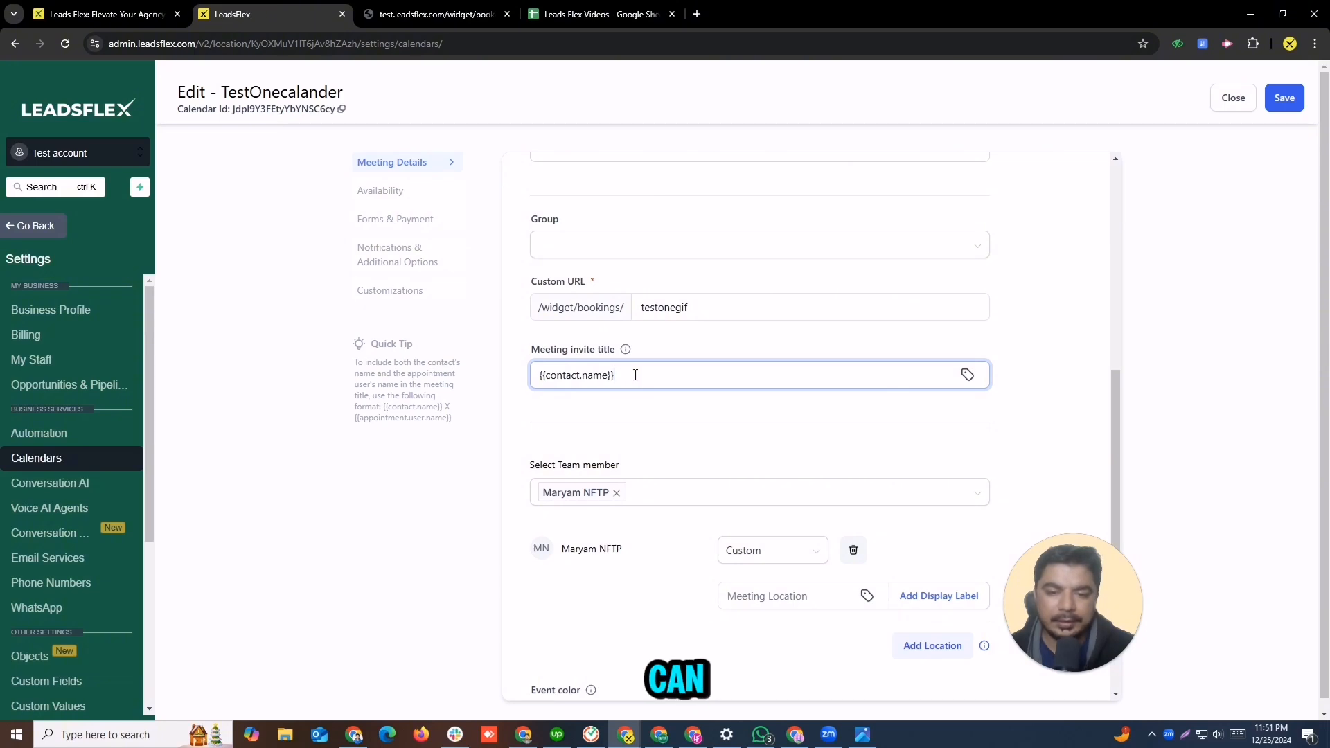
{"action": "left_click_drag", "start_coordinate": [636, 375], "coordinate": [403, 325]}
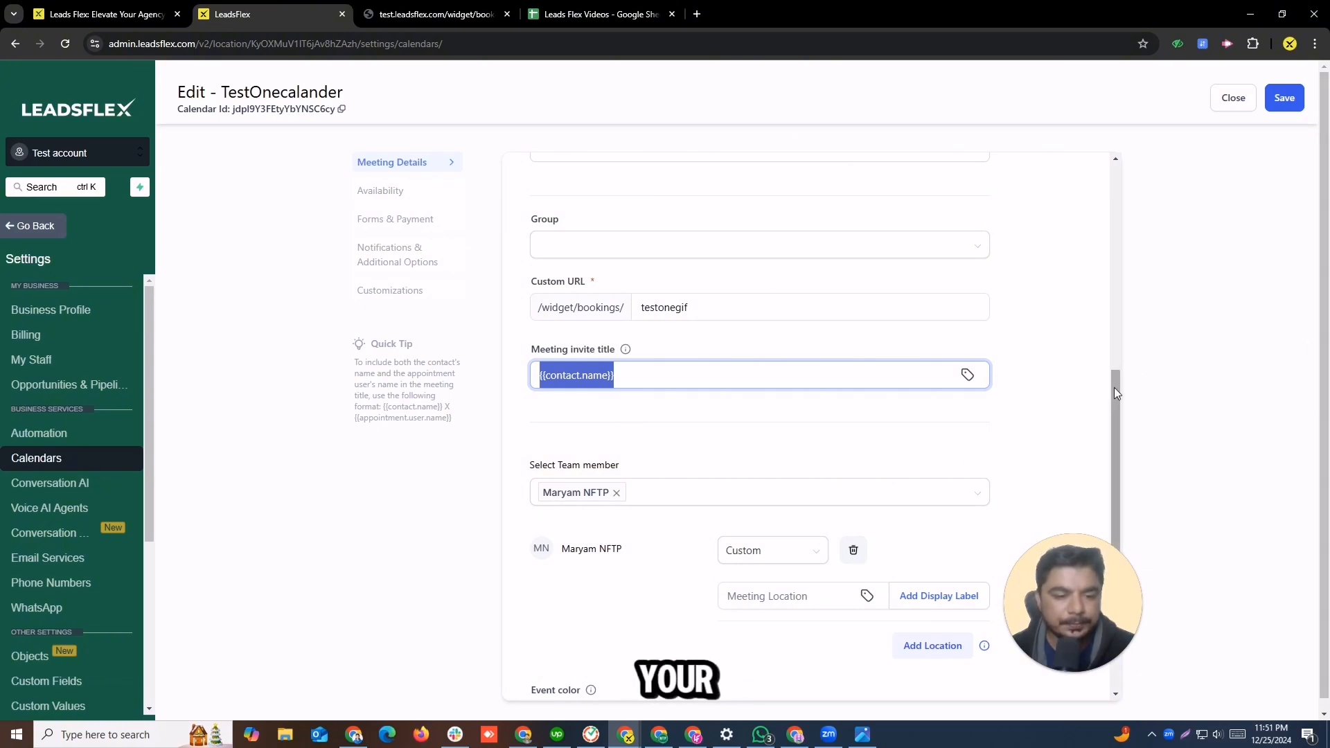
Step: Set the assigned team member's meeting location to Google Meet
{"action": "scroll", "coordinate": [1114, 388], "scroll_direction": "down", "scroll_amount": 1}
{"action": "left_click", "coordinate": [668, 645]}
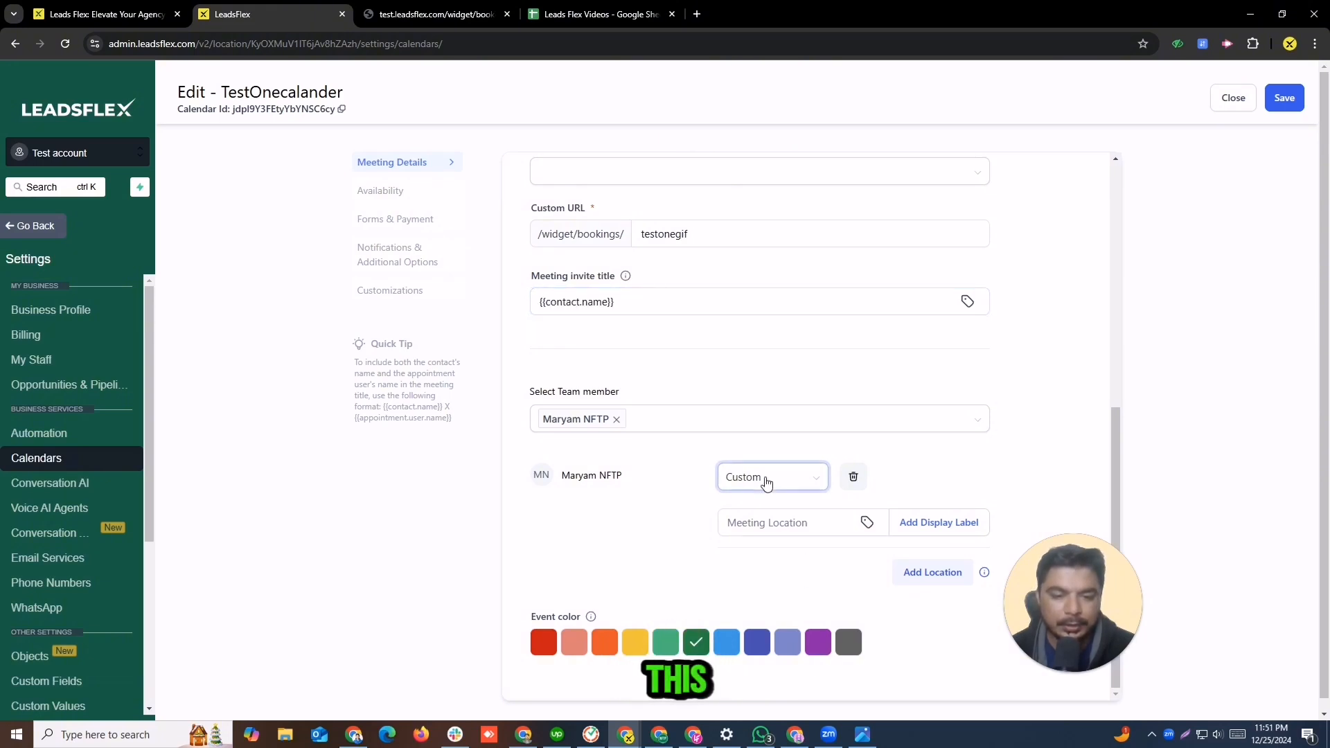
{"action": "left_click", "coordinate": [767, 479]}
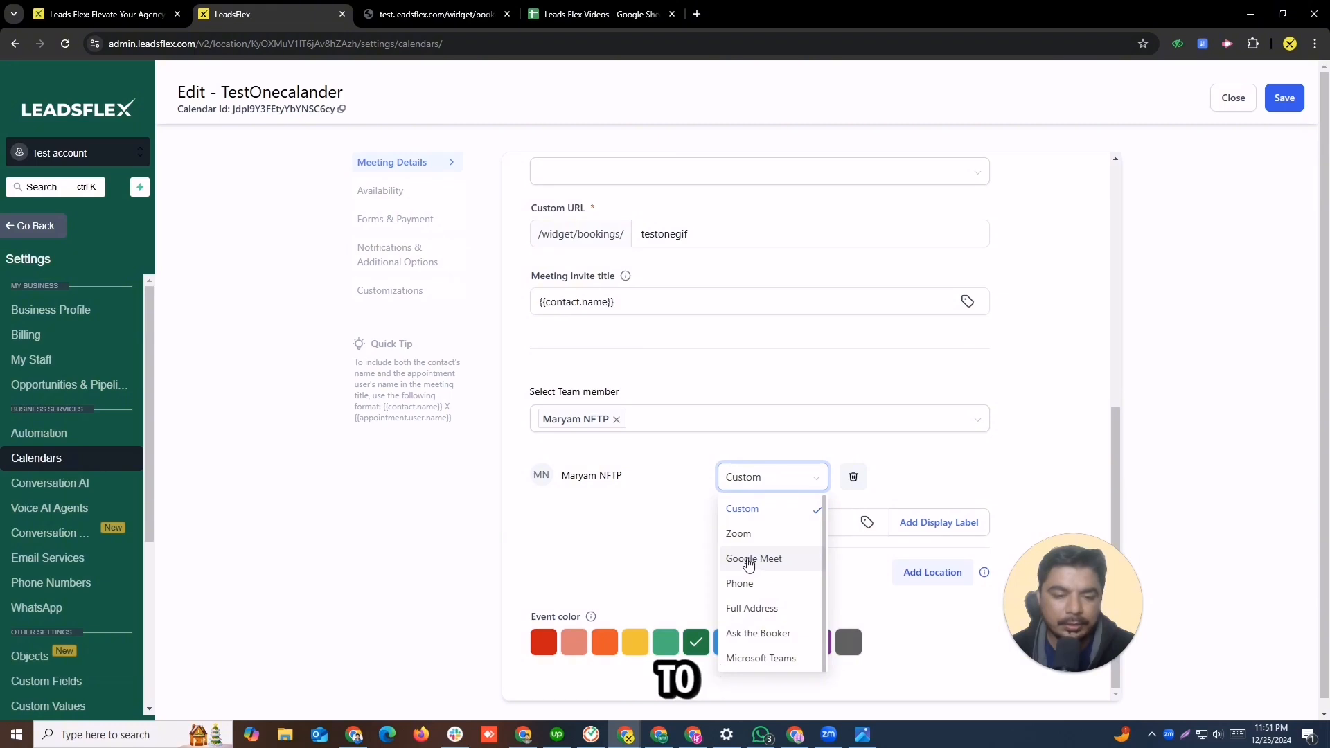
{"action": "left_click", "coordinate": [760, 559]}
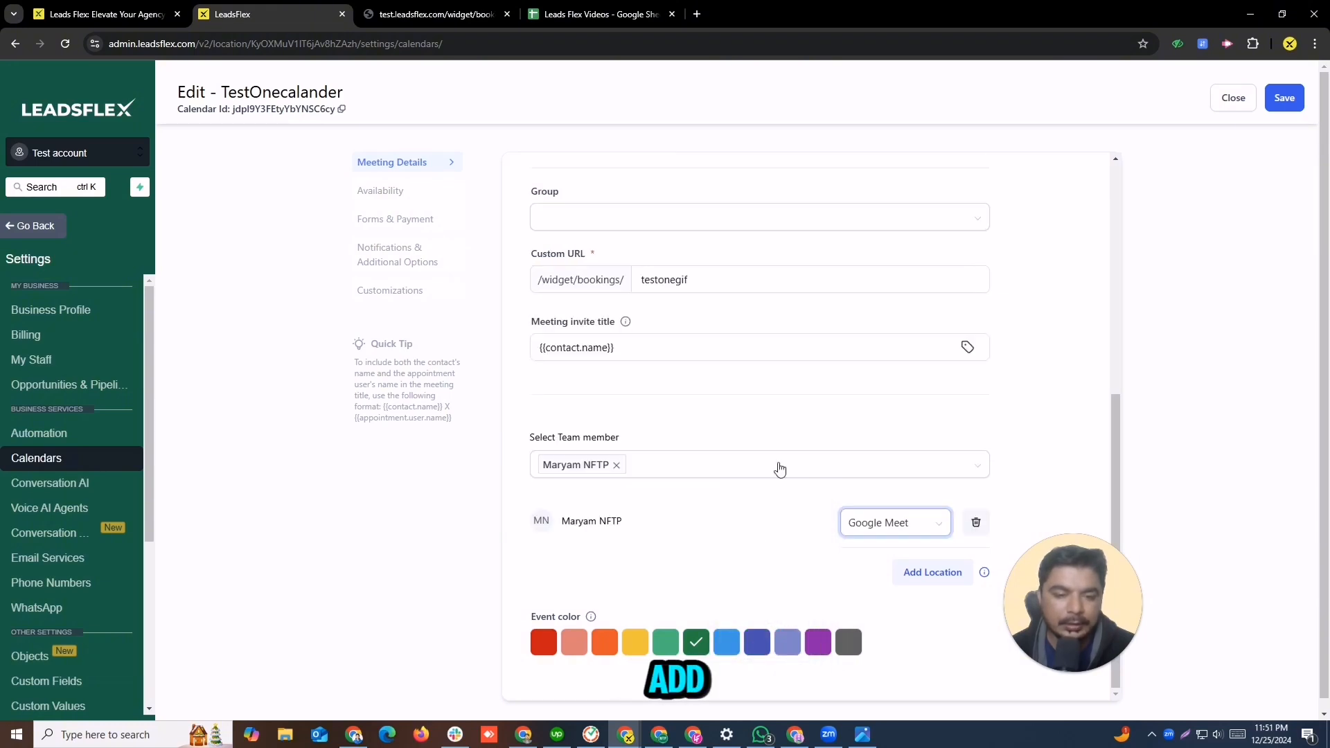
{"action": "scroll", "coordinate": [880, 555], "scroll_direction": "down", "scroll_amount": 1}
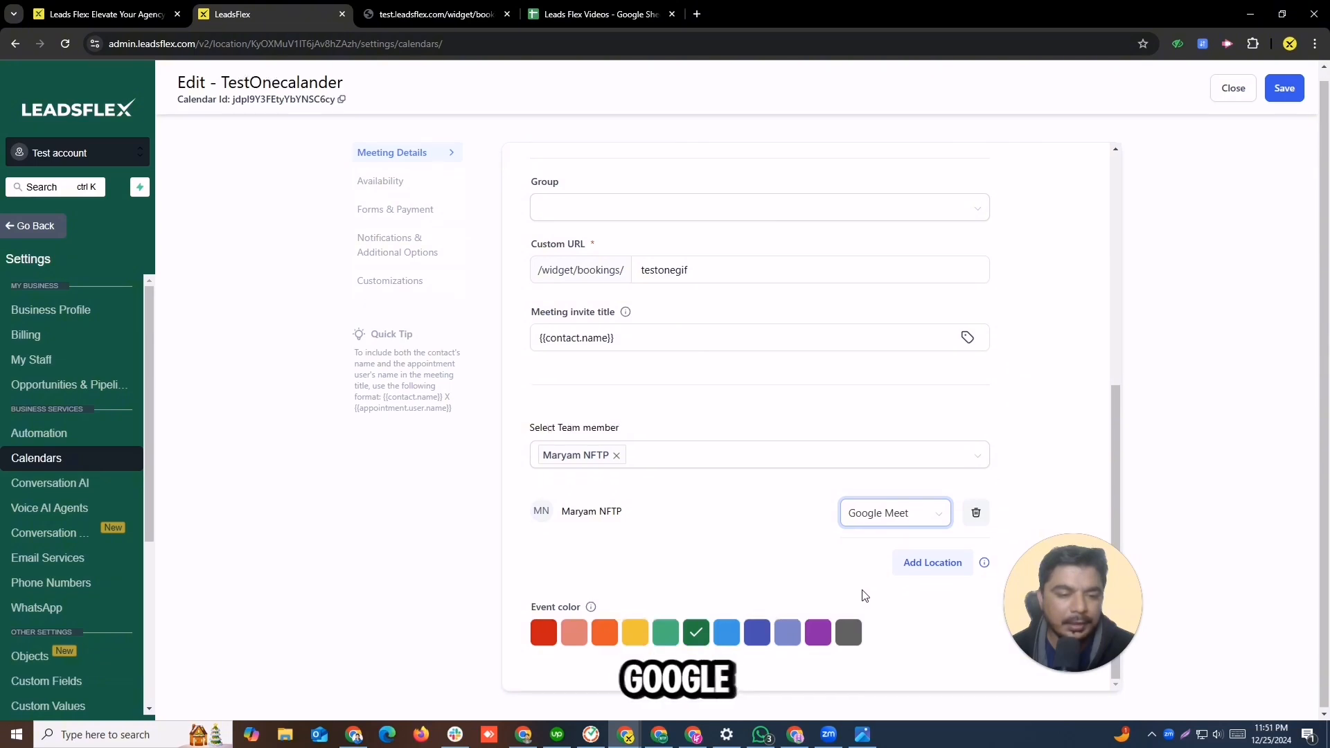
Step: Review the calendar's weekly availability, form choices, widget order, consent text and confirmation page settings
{"action": "scroll", "coordinate": [1018, 303], "scroll_direction": "up", "scroll_amount": 10}
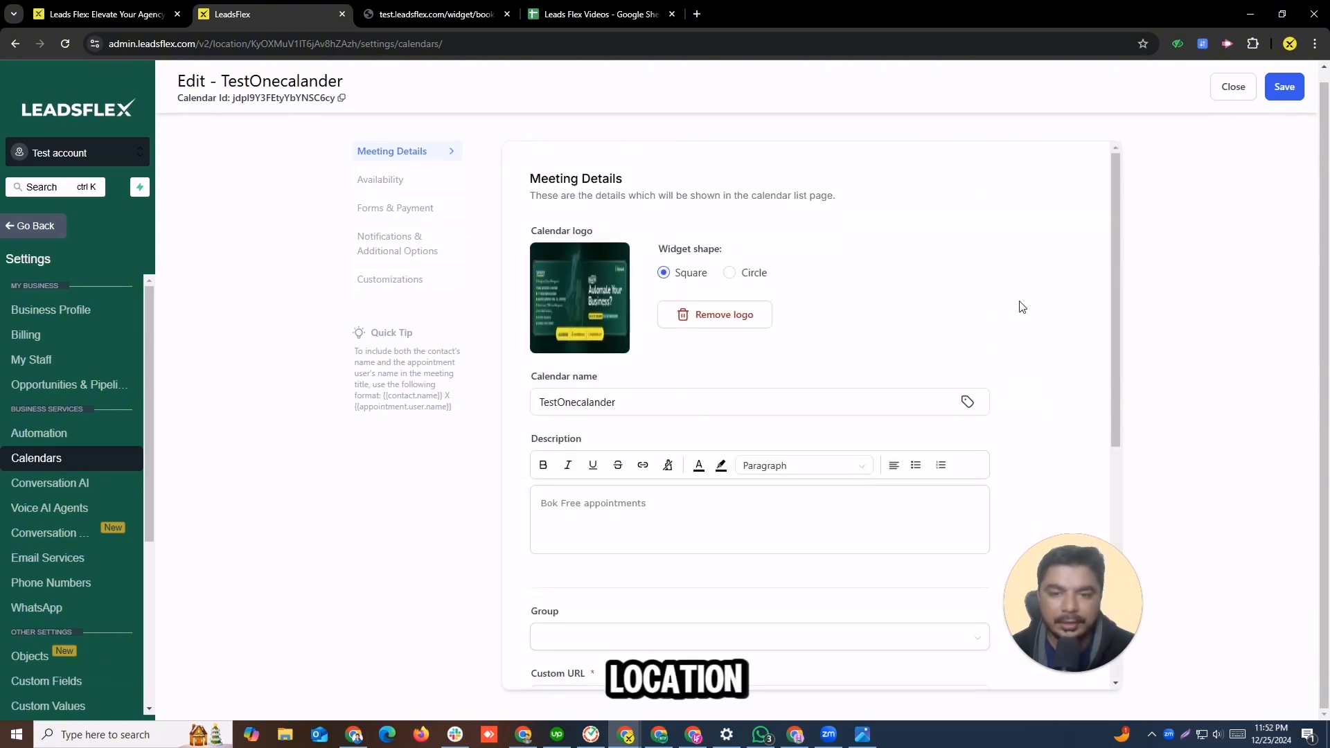
{"action": "left_click", "coordinate": [383, 183]}
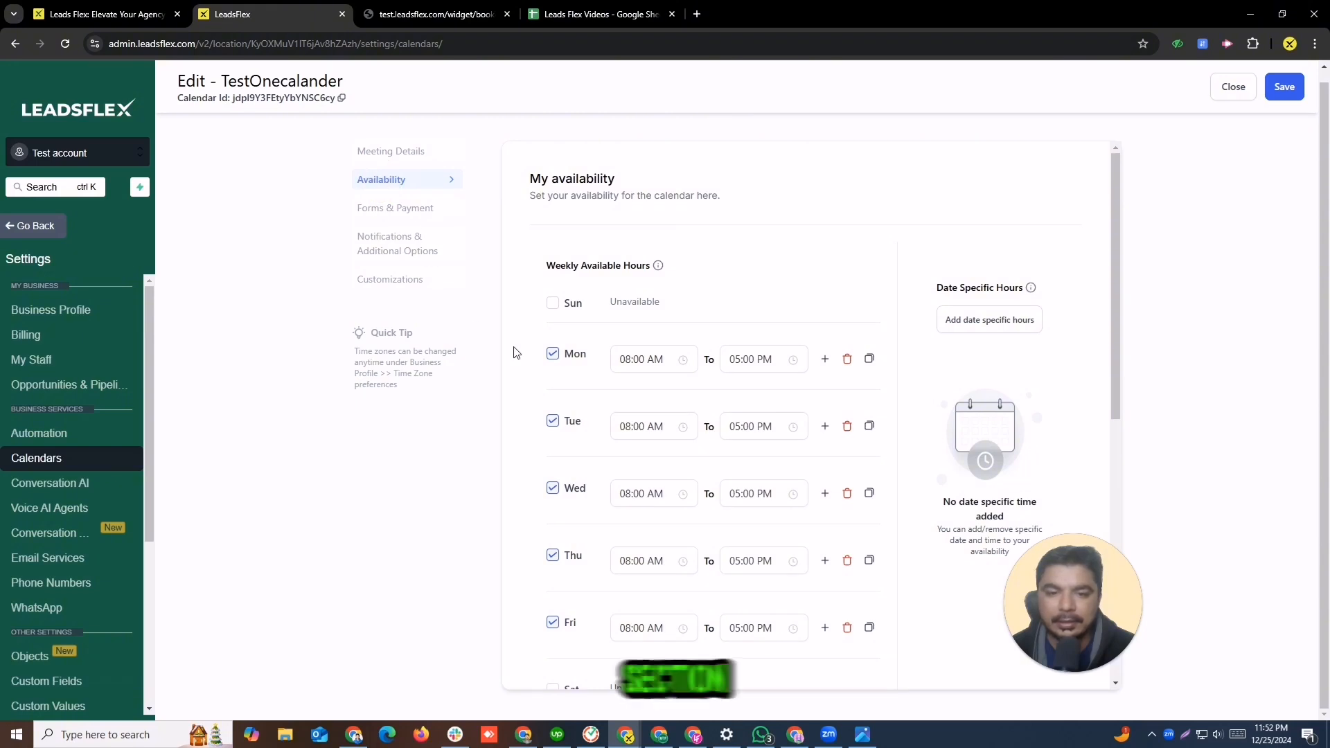
{"action": "left_click", "coordinate": [402, 209]}
{"action": "left_click", "coordinate": [654, 280]}
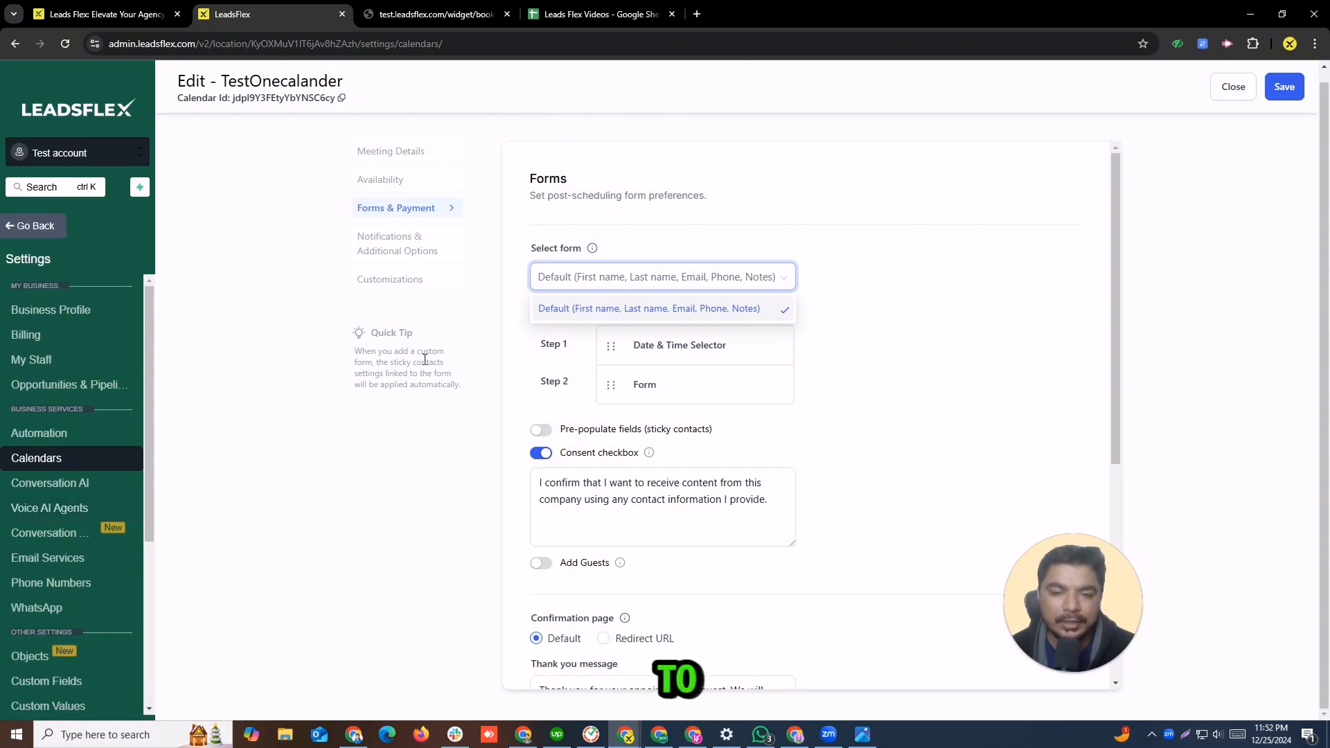
{"action": "left_click", "coordinate": [835, 325]}
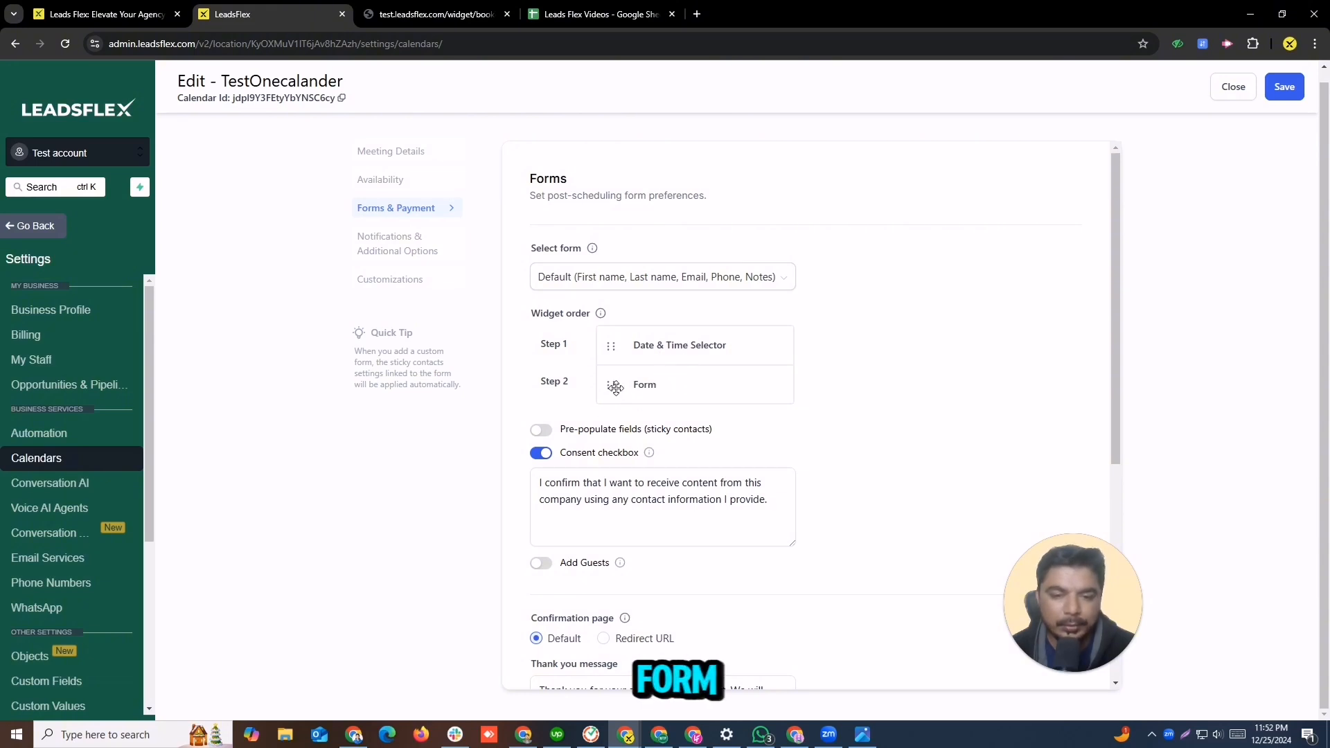
{"action": "left_click_drag", "start_coordinate": [615, 387], "coordinate": [611, 345]}
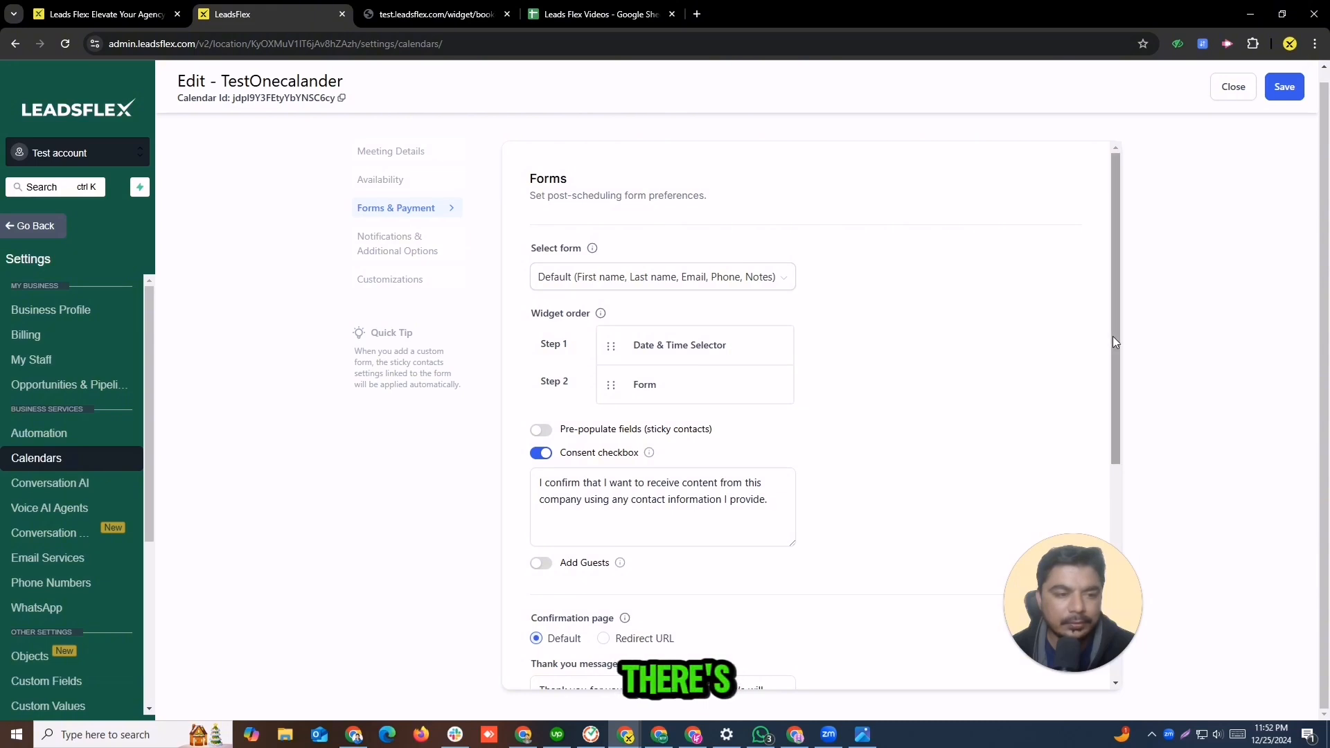
{"action": "left_click_drag", "start_coordinate": [1116, 338], "coordinate": [1117, 385]}
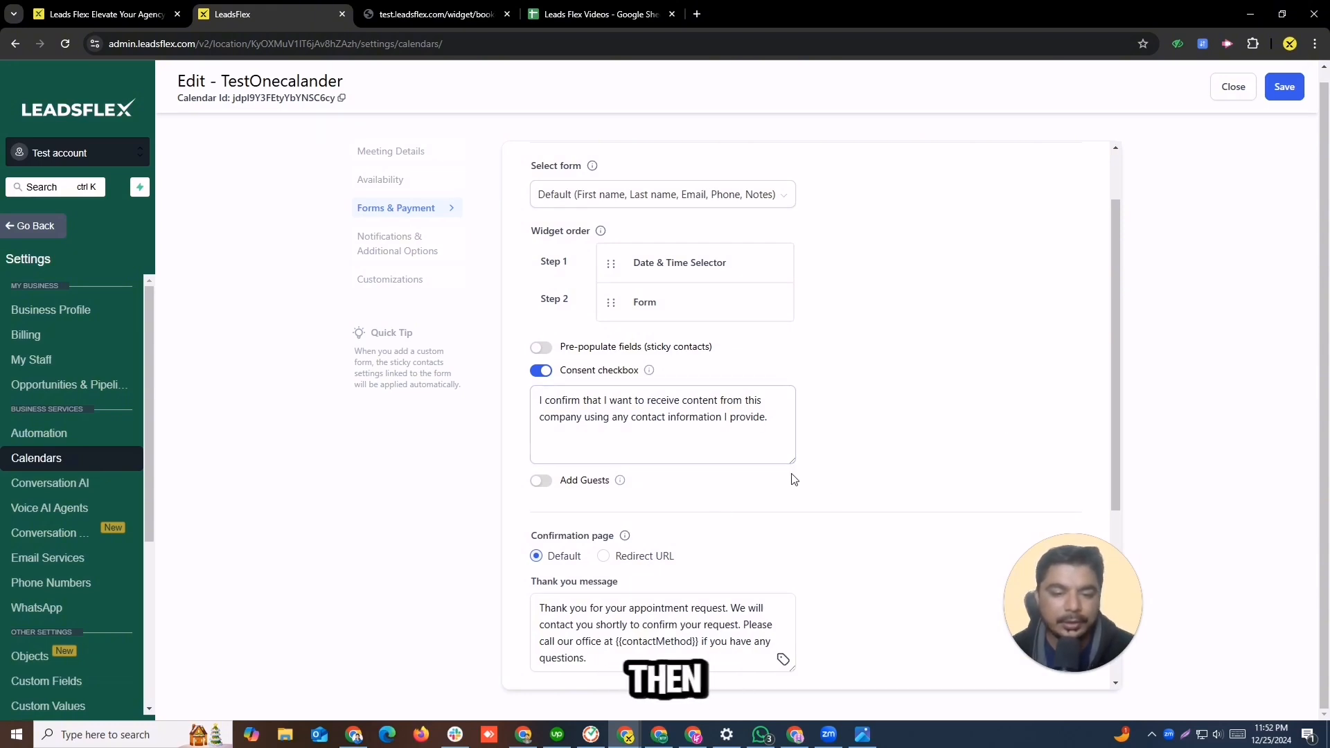
{"action": "left_click_drag", "start_coordinate": [1117, 356], "coordinate": [1124, 453]}
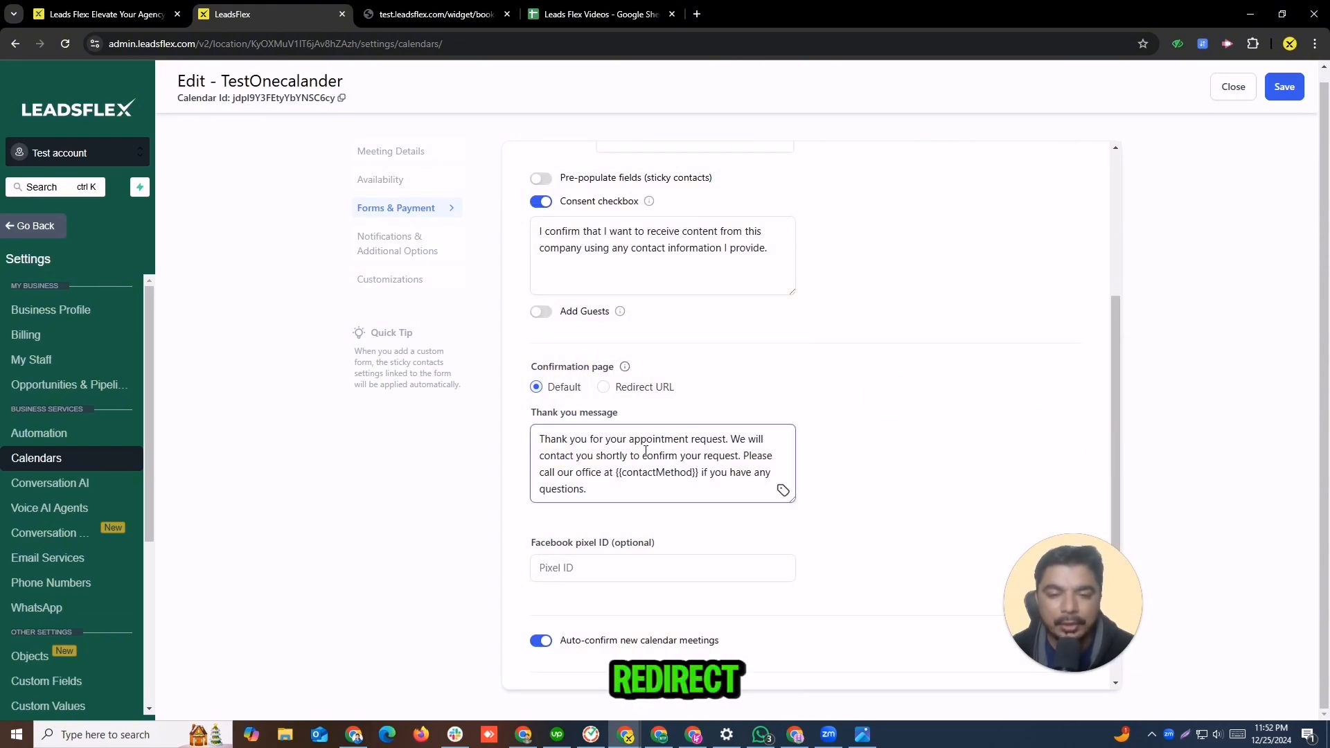
Step: Try the Redirect URL option for the confirmation page and switch back to the default thank-you message
{"action": "left_click", "coordinate": [605, 389]}
{"action": "left_click", "coordinate": [554, 426]}
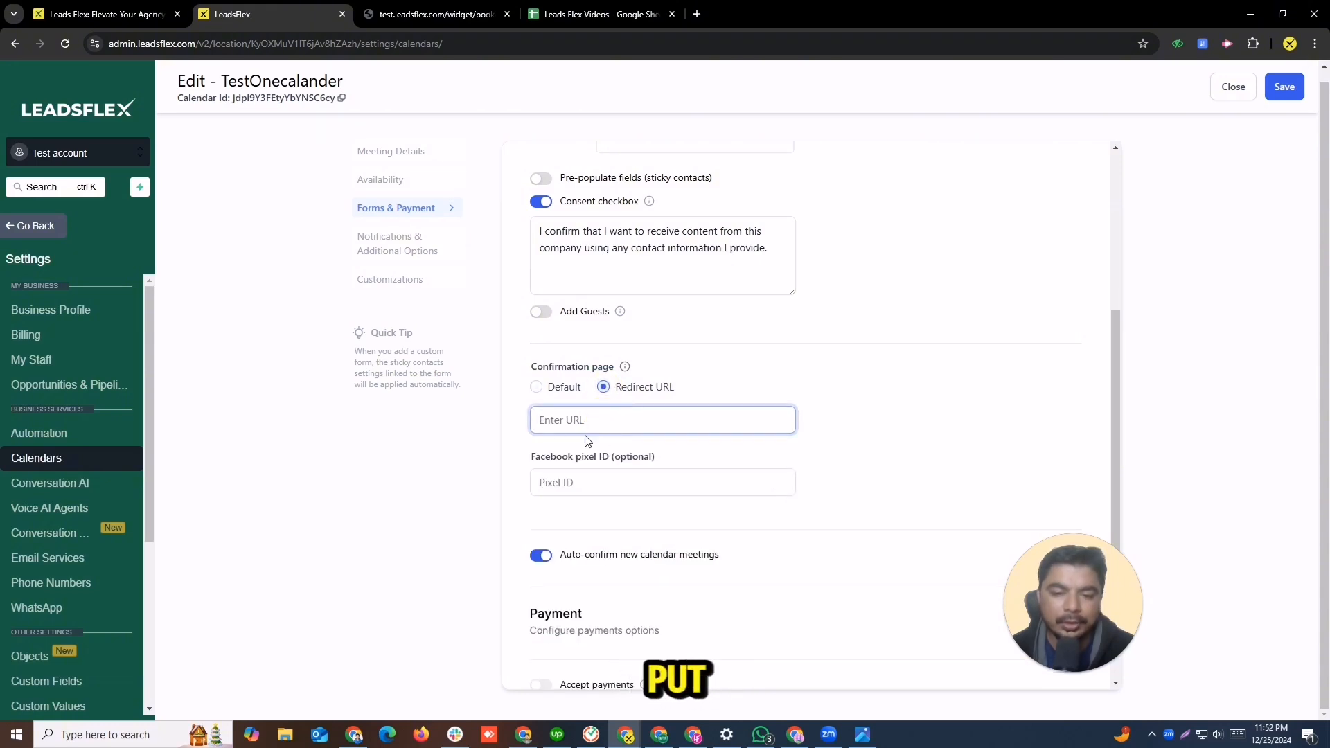
{"action": "left_click", "coordinate": [537, 388]}
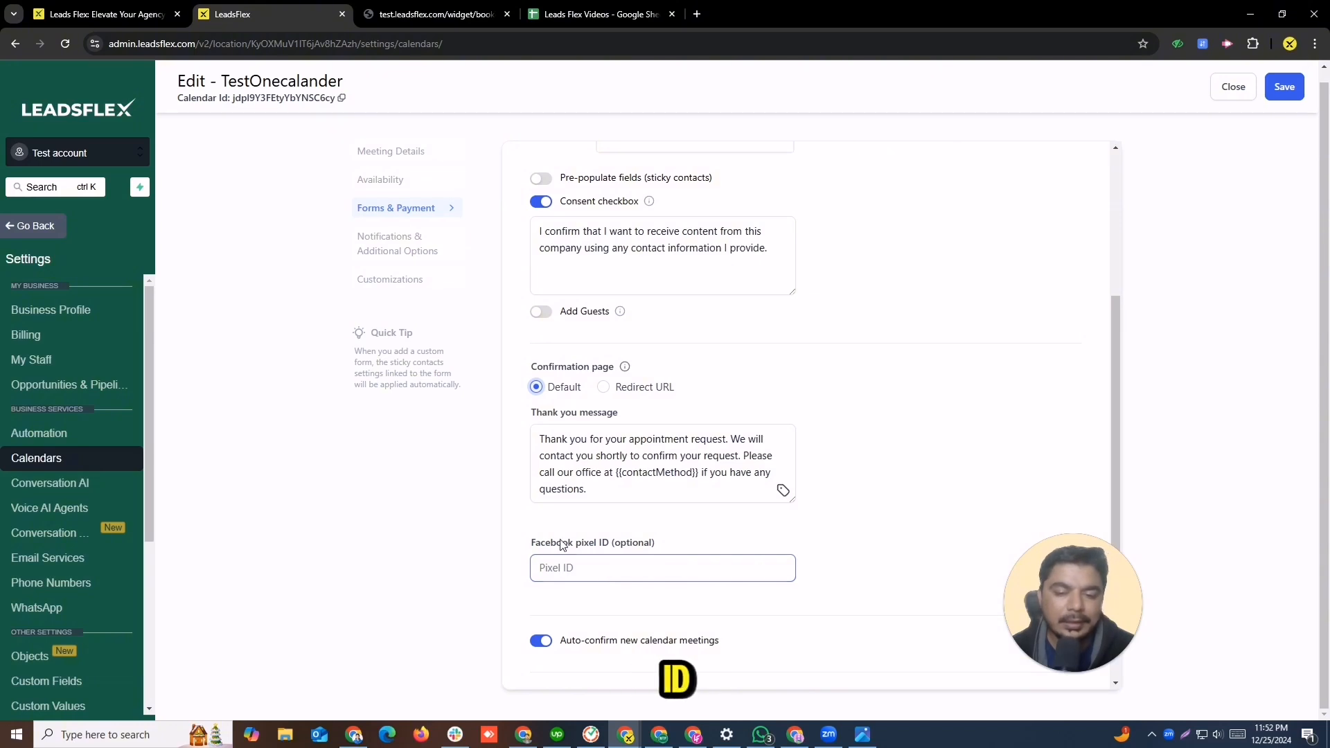
Step: Review the calendar's notification types, including cancellation, reschedule, reminder and follow-up
{"action": "left_click", "coordinate": [386, 254]}
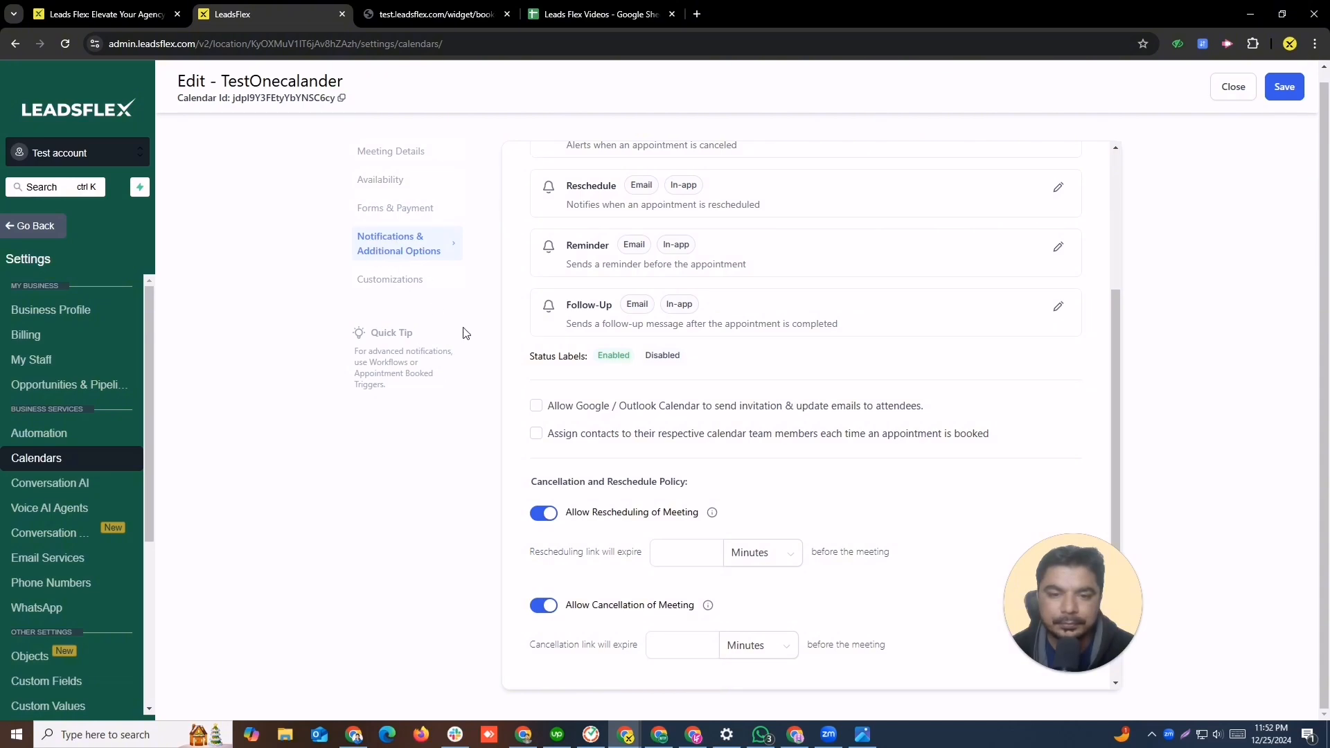
{"action": "scroll", "coordinate": [750, 320], "scroll_direction": "up", "scroll_amount": 4}
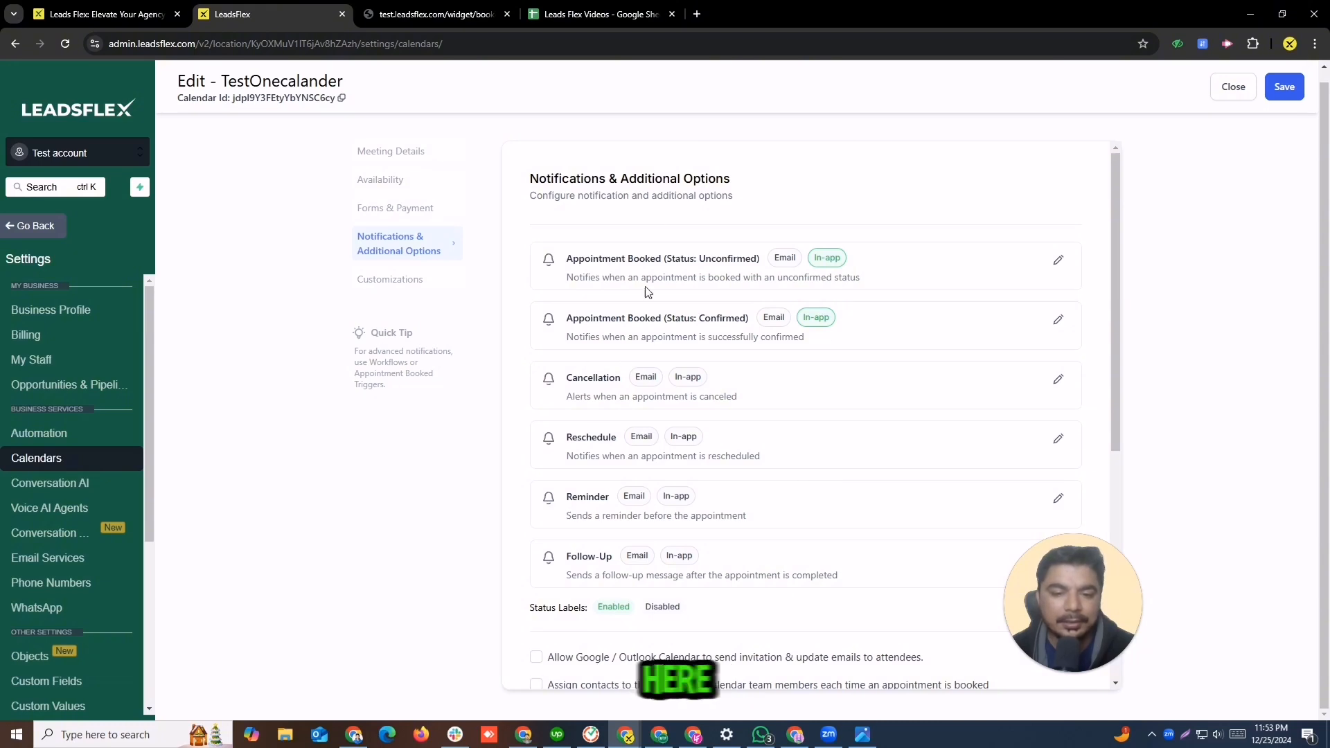
{"action": "left_click_drag", "start_coordinate": [572, 380], "coordinate": [729, 380]}
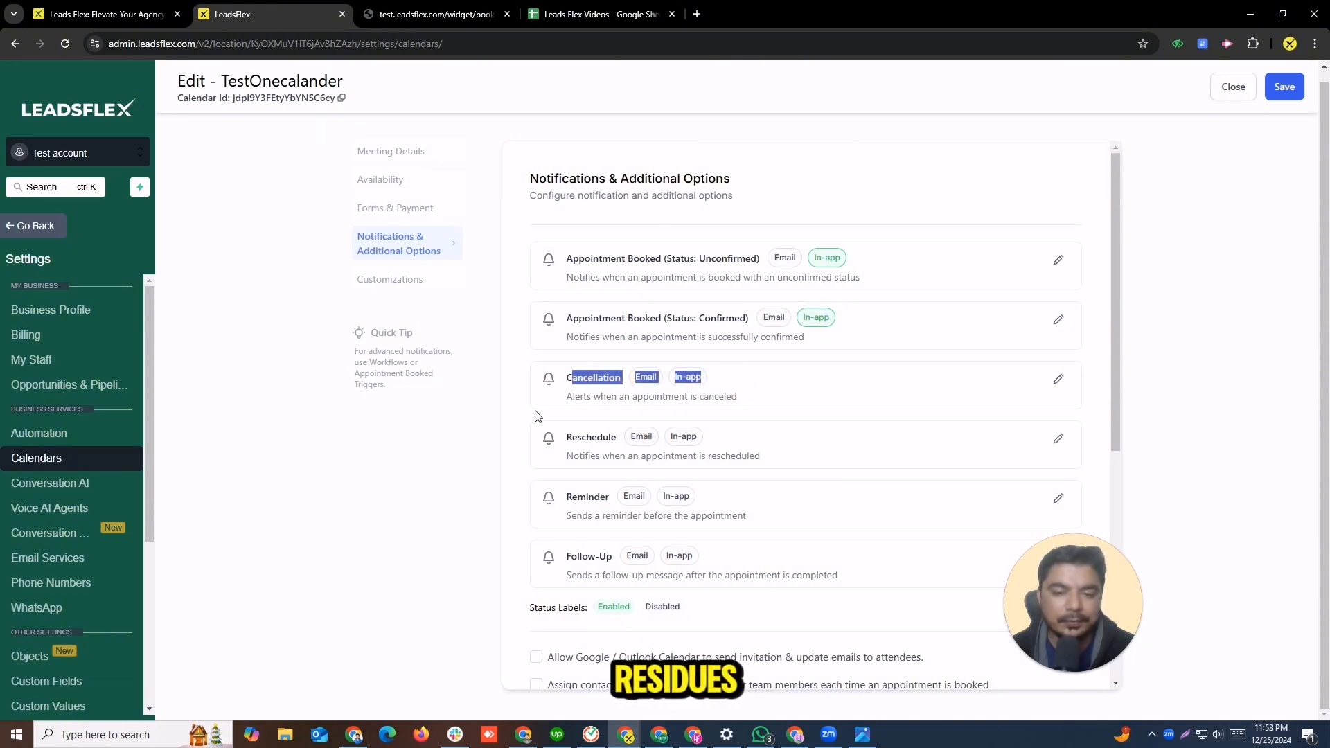
{"action": "left_click_drag", "start_coordinate": [573, 436], "coordinate": [622, 439]}
{"action": "left_click_drag", "start_coordinate": [573, 494], "coordinate": [654, 490]}
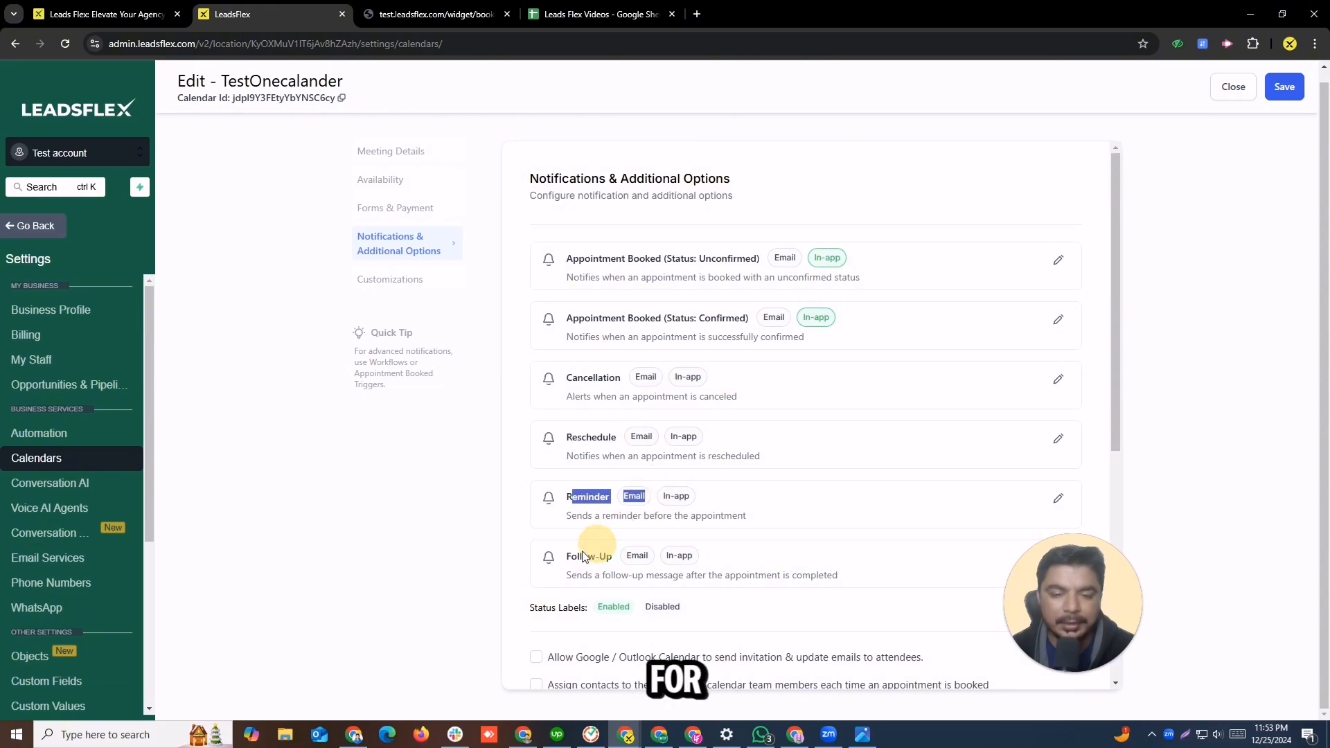
{"action": "left_click_drag", "start_coordinate": [573, 553], "coordinate": [718, 556]}
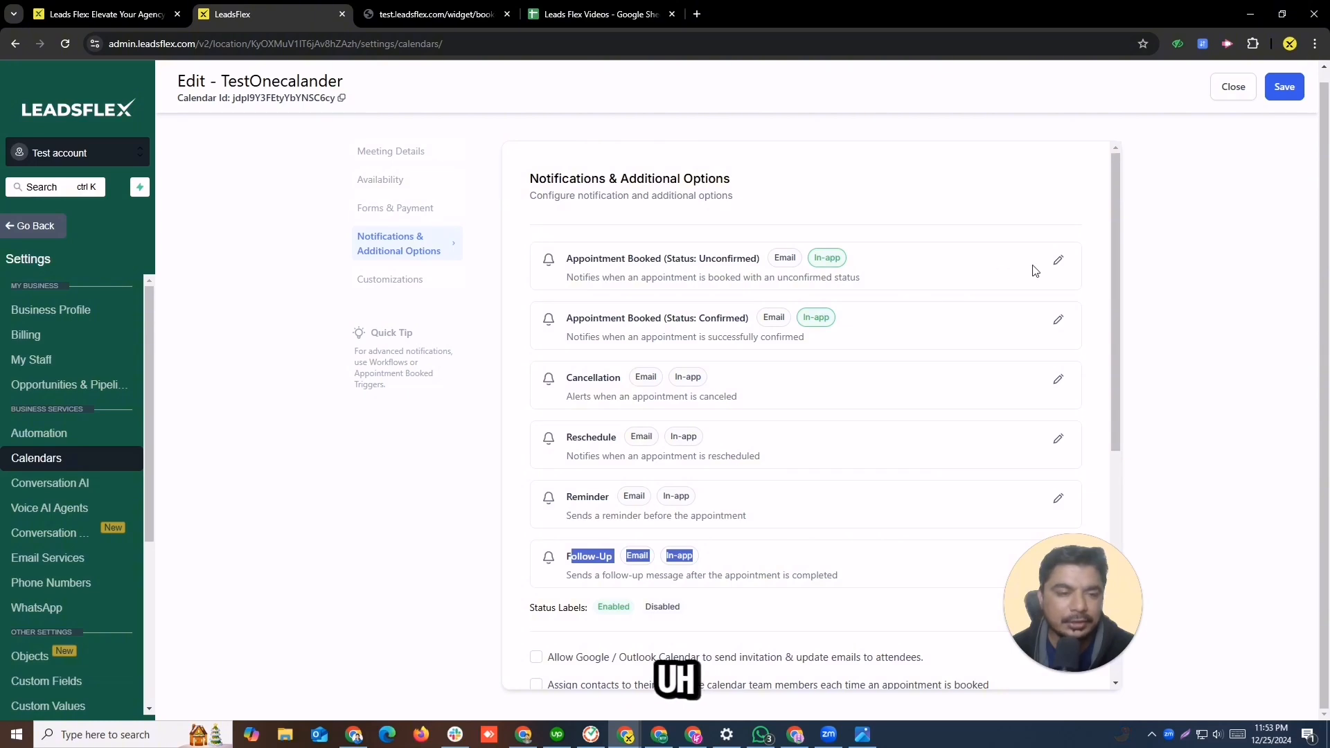
Step: Set the rescheduling link to expire 1 day before the meeting
{"action": "left_click_drag", "start_coordinate": [1116, 280], "coordinate": [1134, 437]}
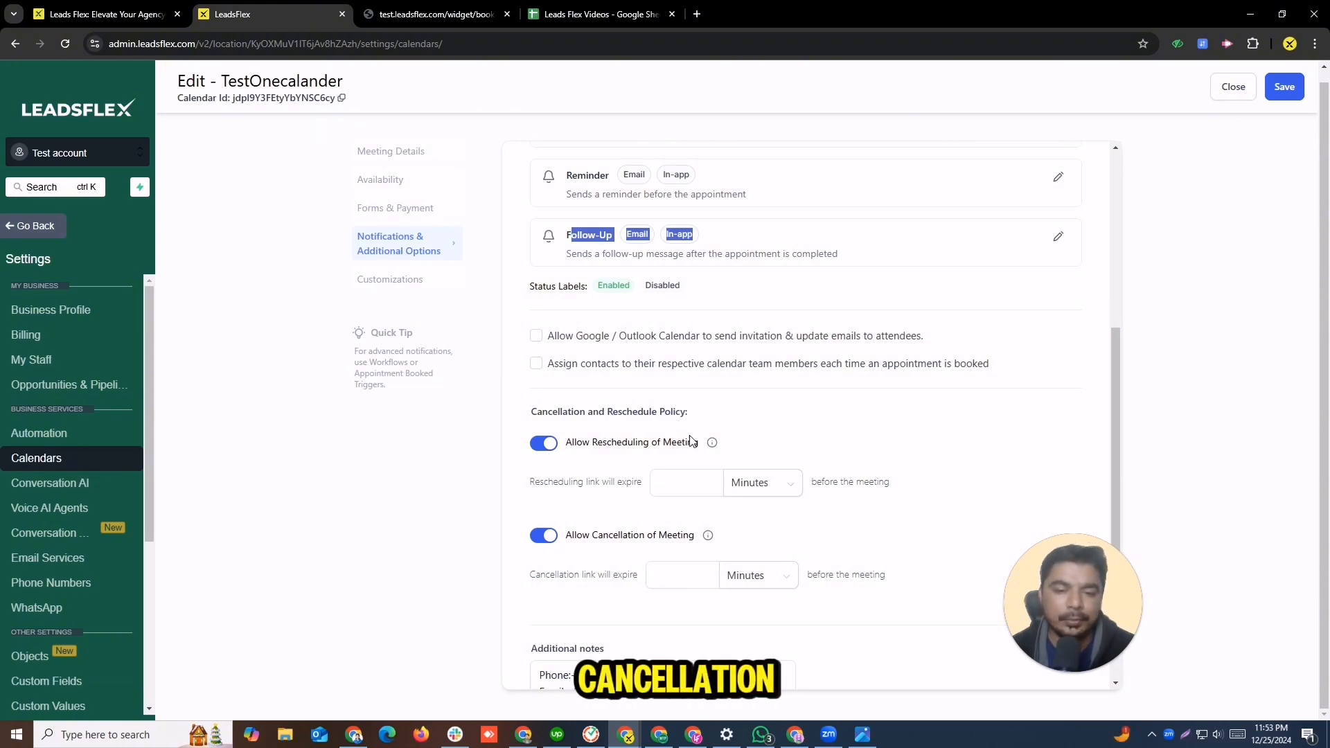
{"action": "left_click", "coordinate": [687, 481]}
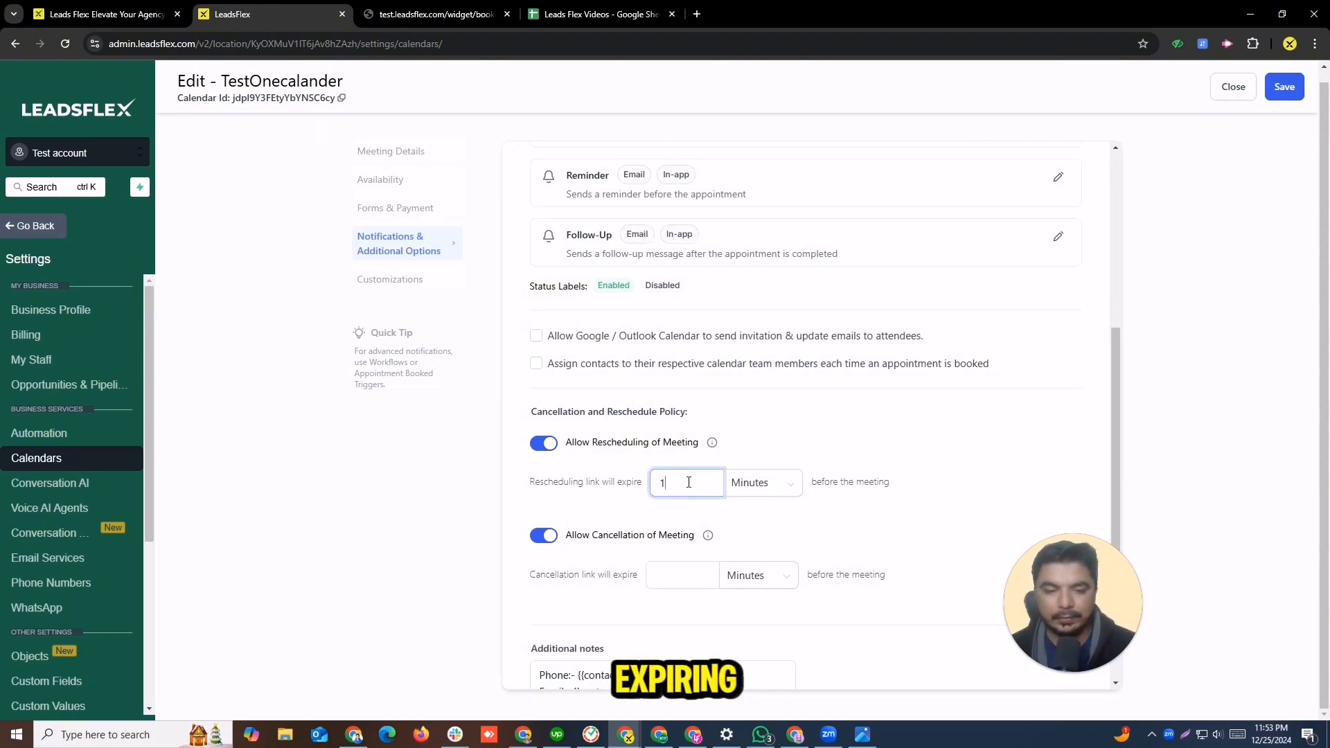
{"action": "type", "text": "1"}
{"action": "key", "text": "BackSpace"}
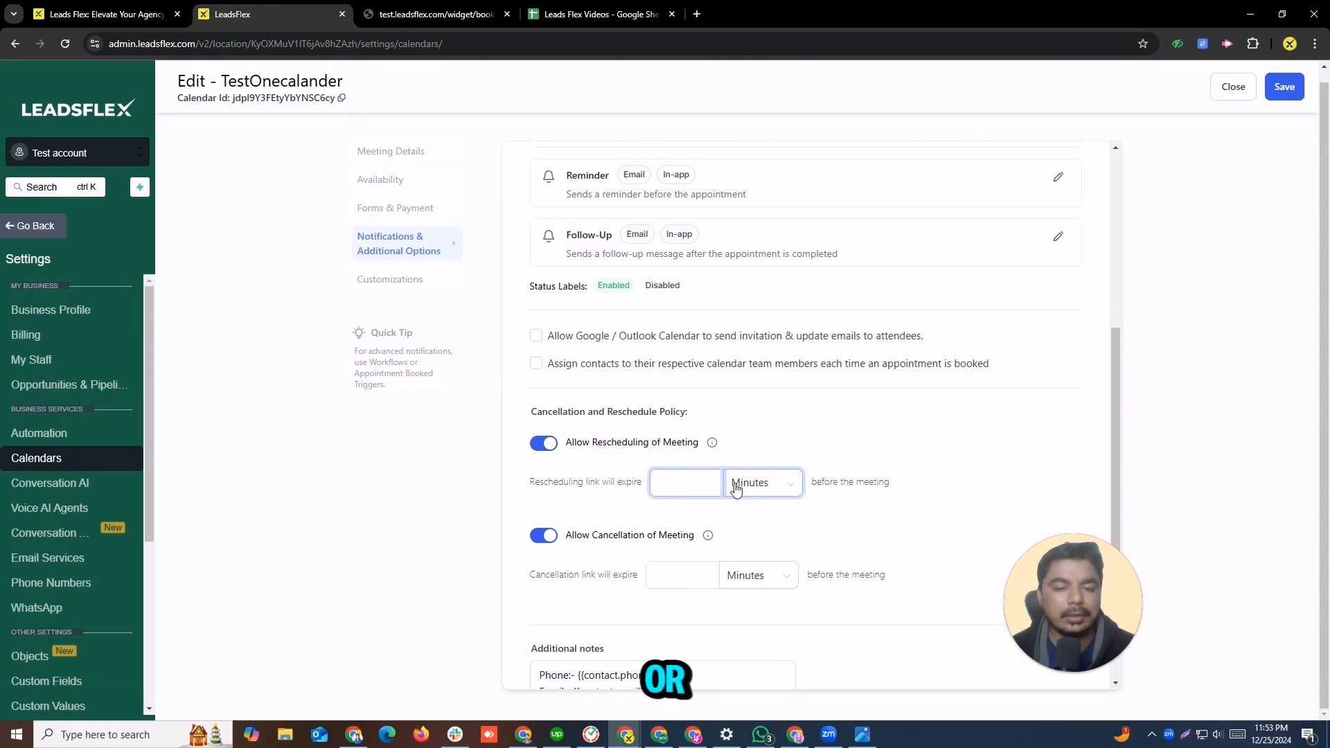
{"action": "left_click", "coordinate": [736, 490]}
{"action": "left_click", "coordinate": [743, 565]}
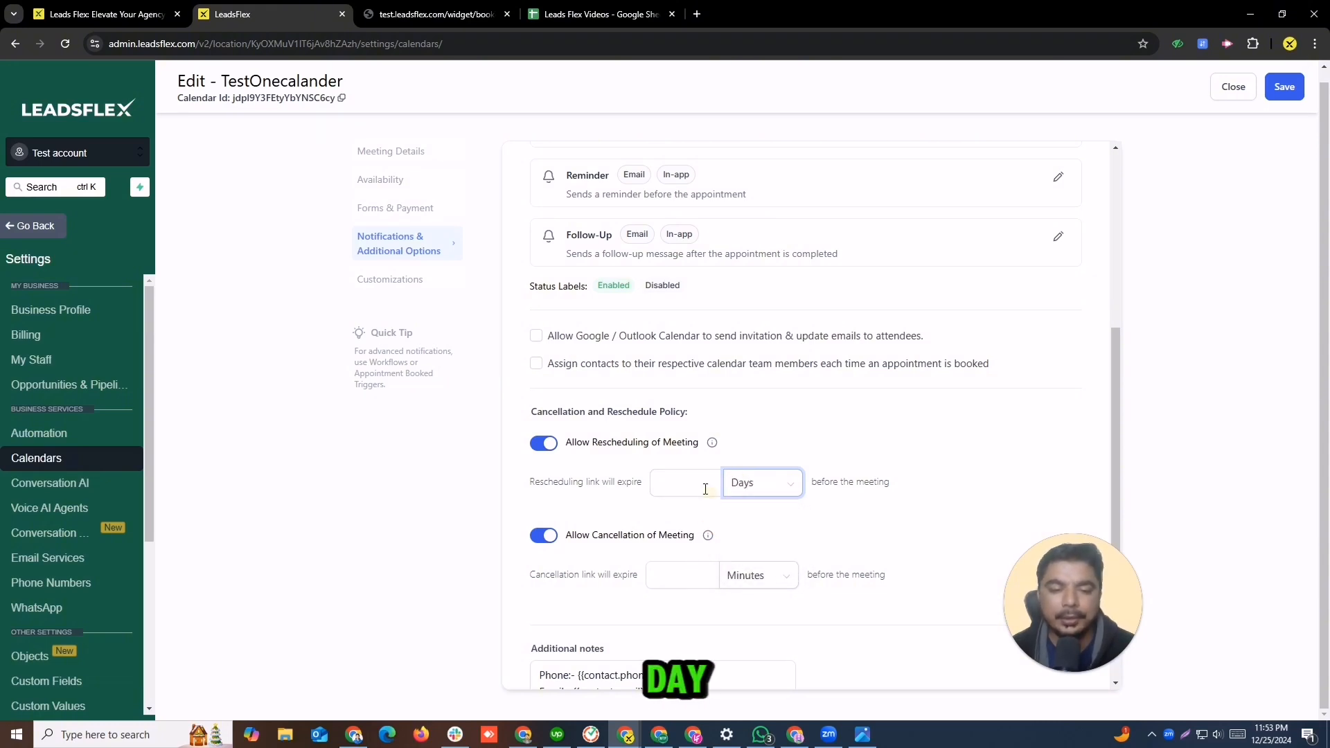
{"action": "left_click", "coordinate": [706, 489]}
{"action": "type", "text": "1"}
Step: Set the cancellation link to expire 1 hour before the meeting
{"action": "left_click", "coordinate": [737, 580]}
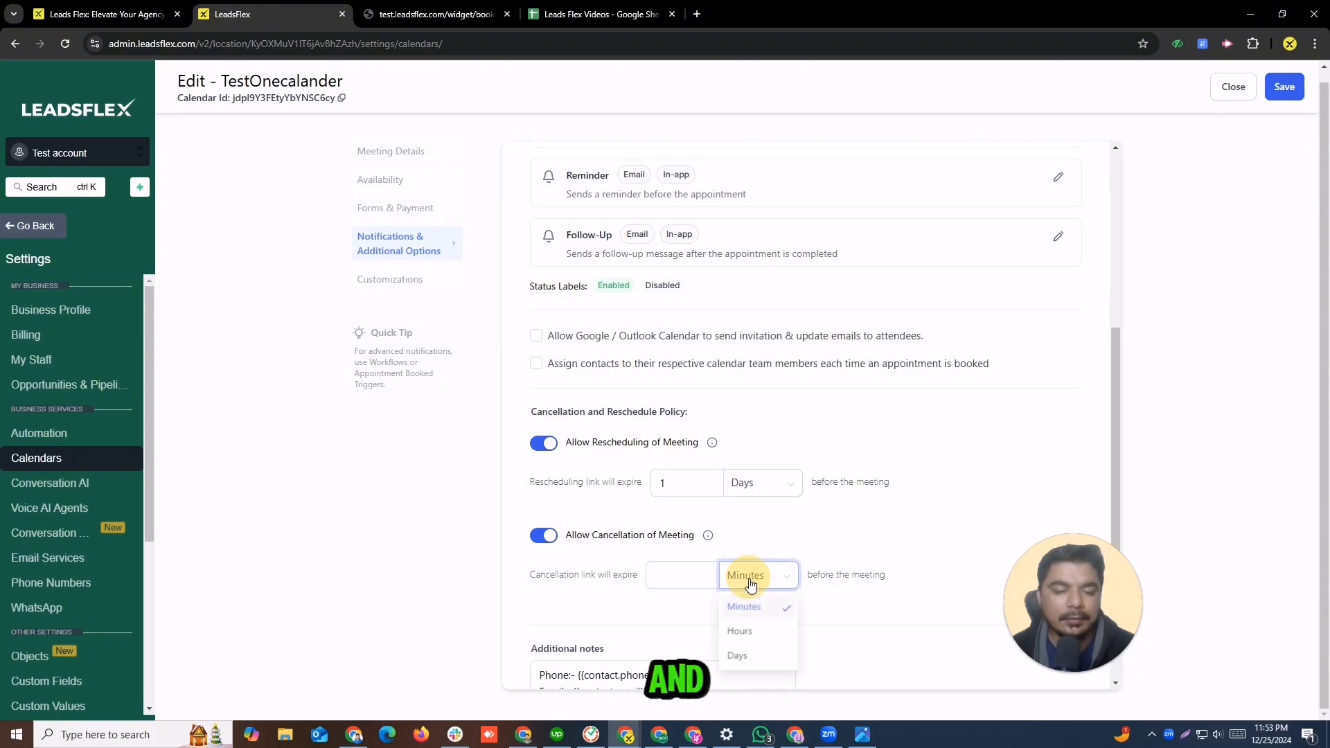
{"action": "left_click", "coordinate": [739, 654]}
{"action": "left_click", "coordinate": [684, 580]}
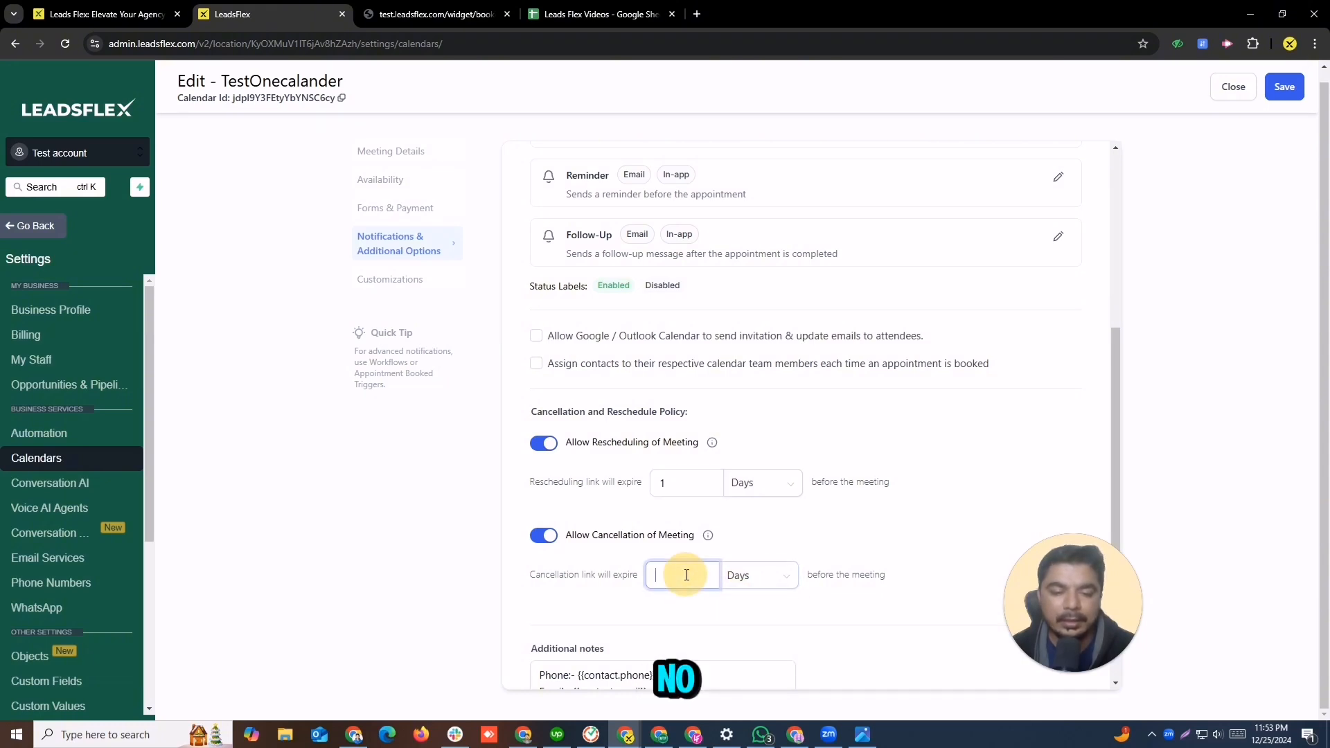
{"action": "left_click", "coordinate": [759, 584]}
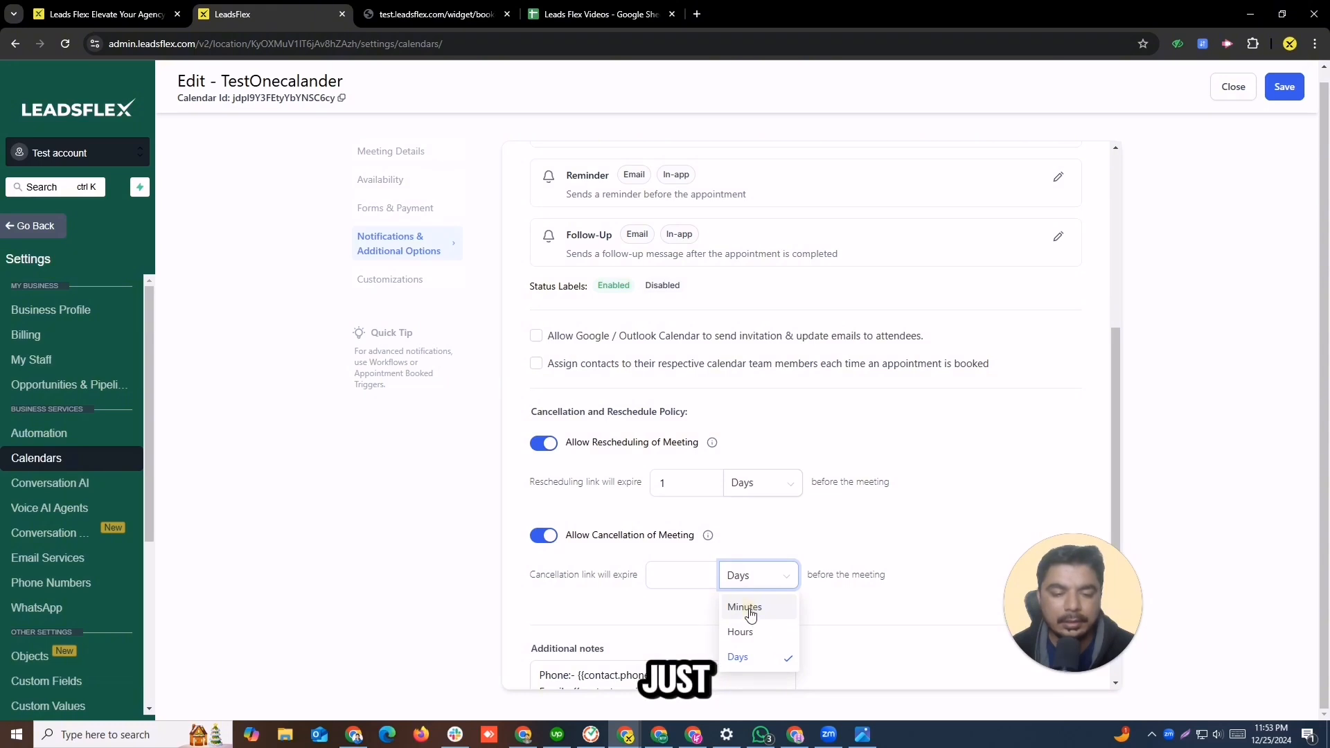
{"action": "left_click", "coordinate": [747, 608]}
{"action": "left_click", "coordinate": [738, 577]}
{"action": "left_click", "coordinate": [753, 633]}
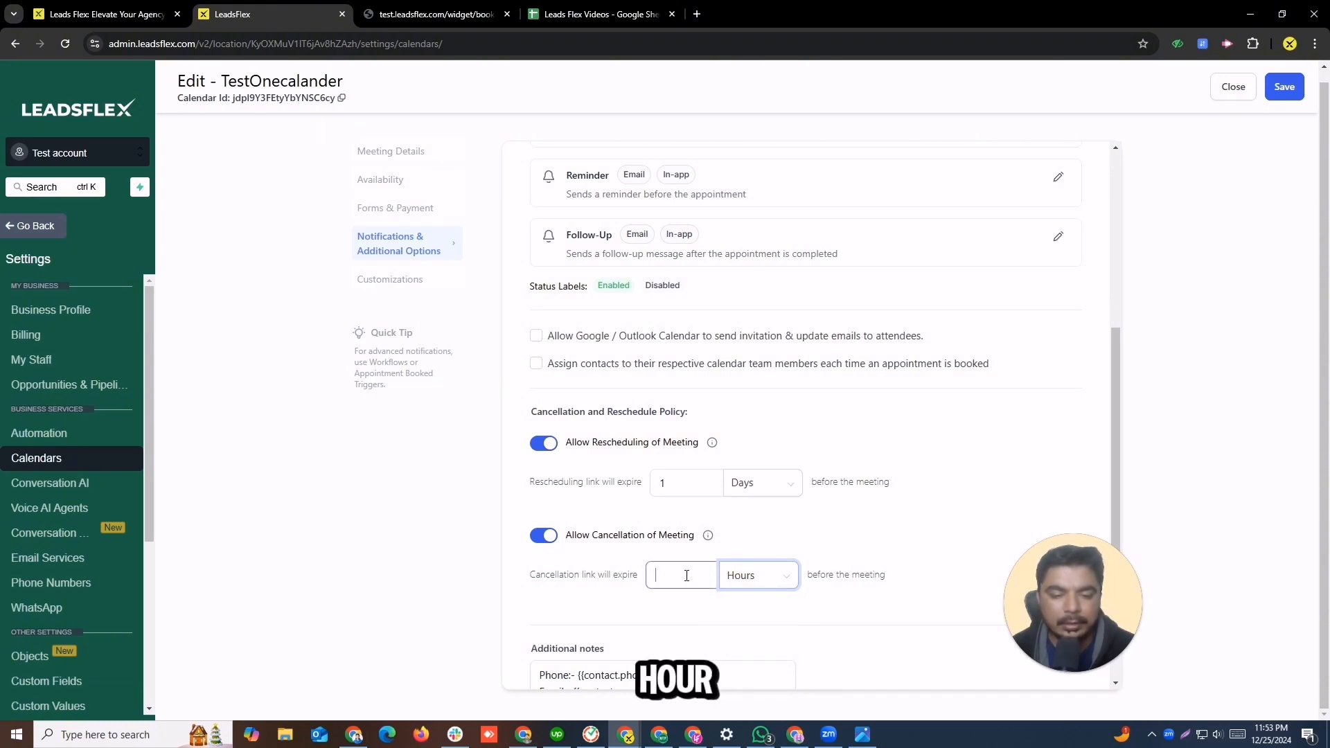
{"action": "left_click", "coordinate": [683, 575]}
{"action": "type", "text": "1"}
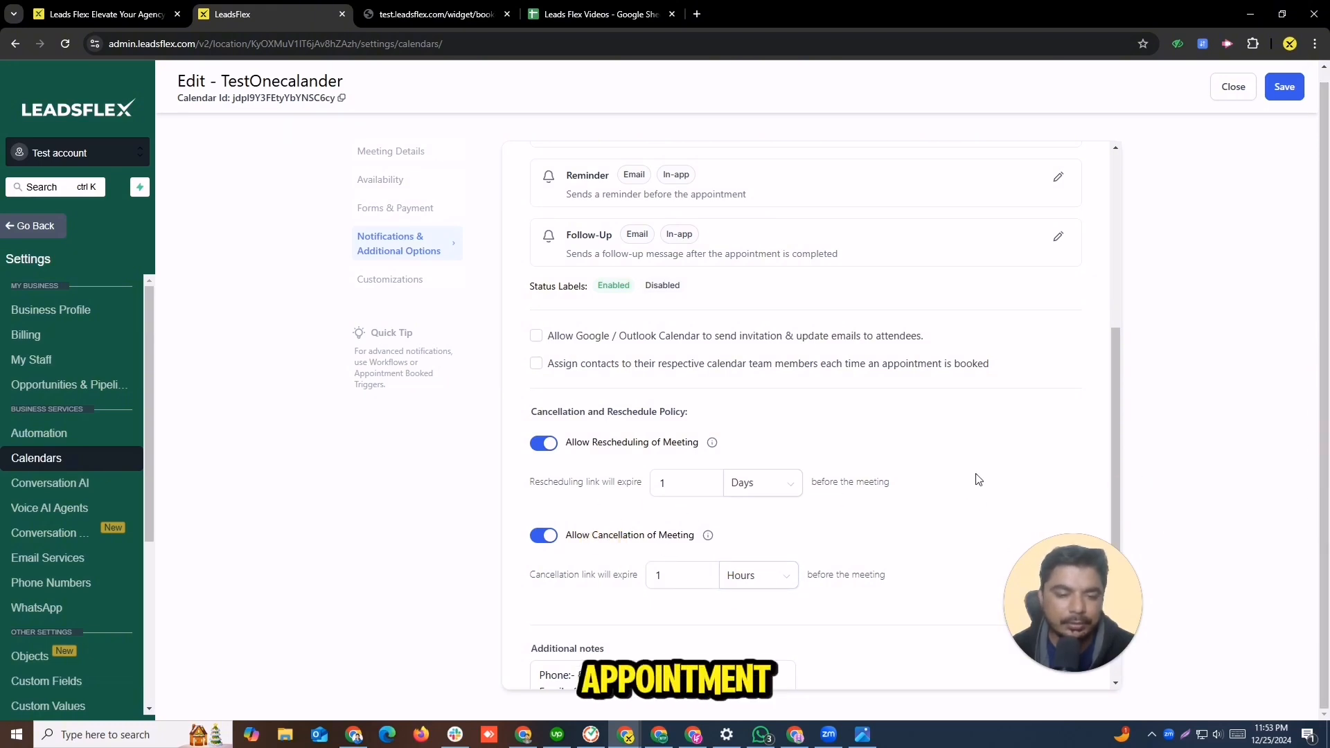
{"action": "scroll", "coordinate": [1111, 406], "scroll_direction": "down", "scroll_amount": 2}
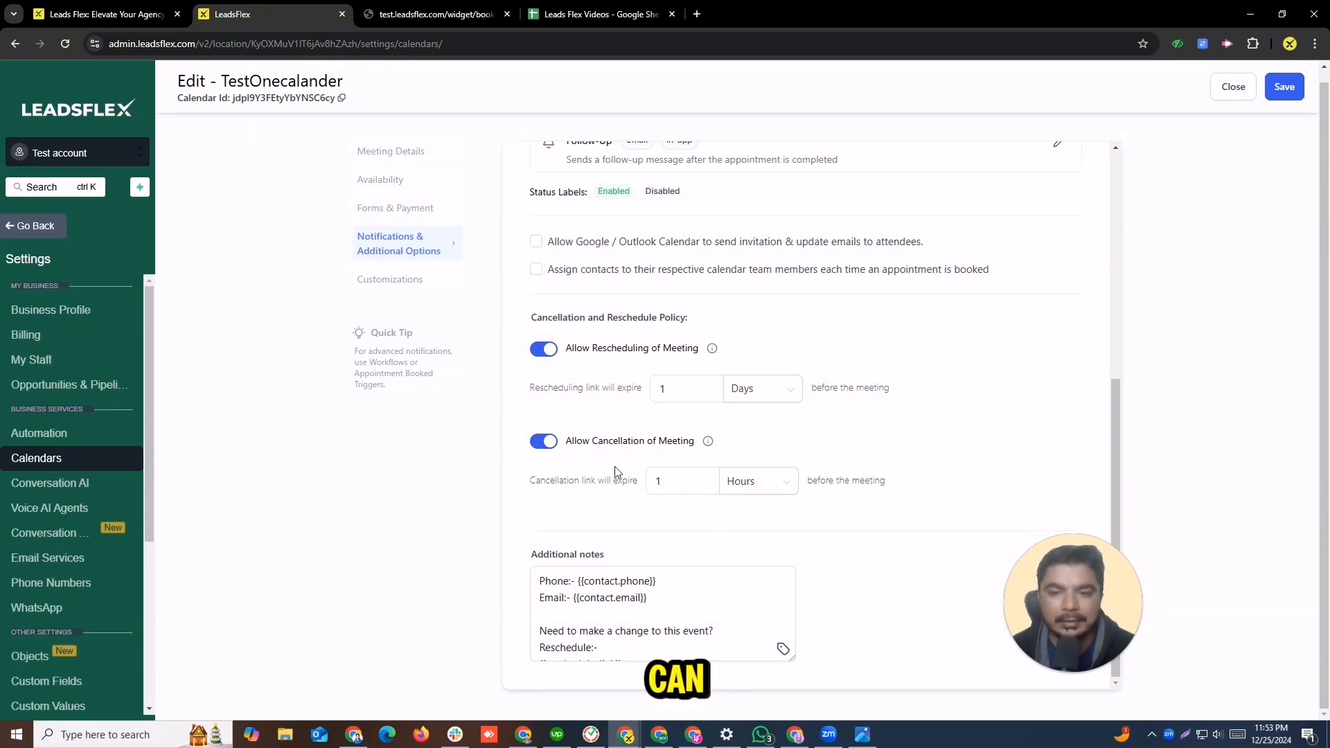
Step: Set the booking widget's primary color to green #67B304FF in the calendar's customizations
{"action": "left_click", "coordinate": [377, 279]}
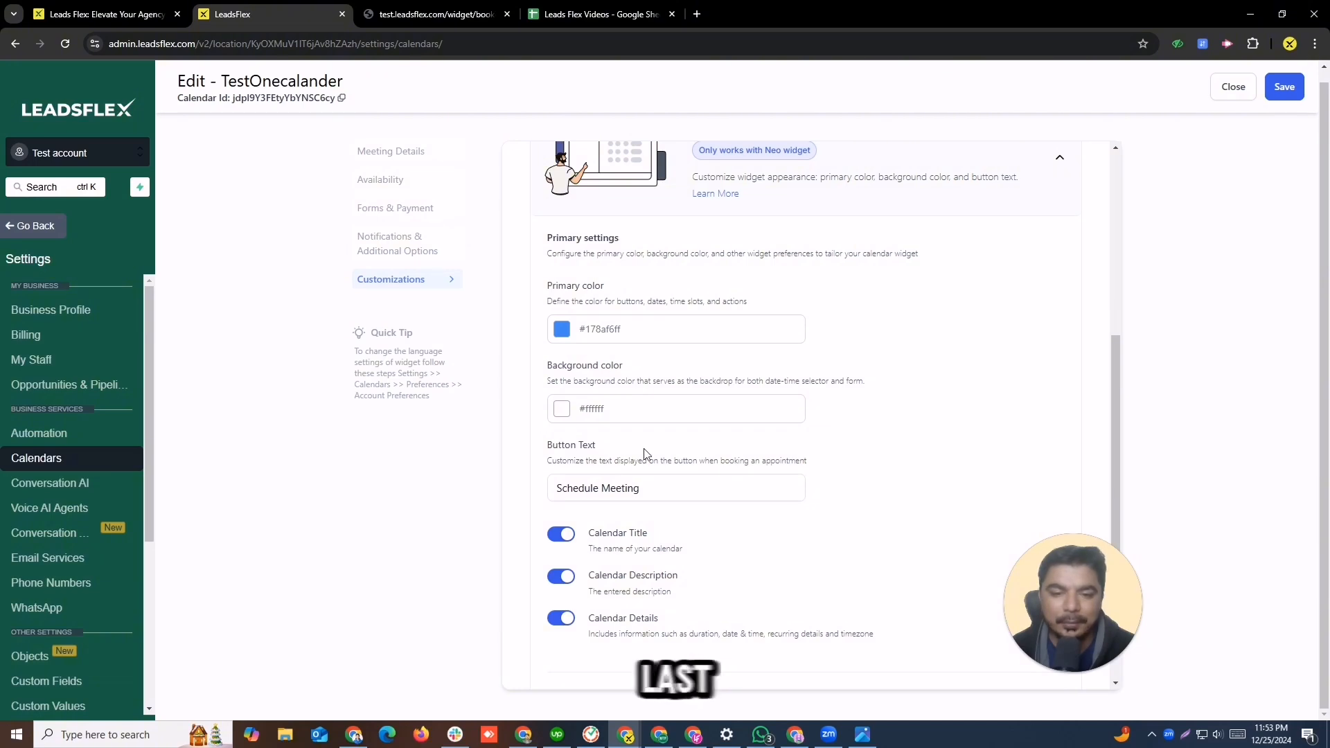
{"action": "left_click", "coordinate": [430, 14]}
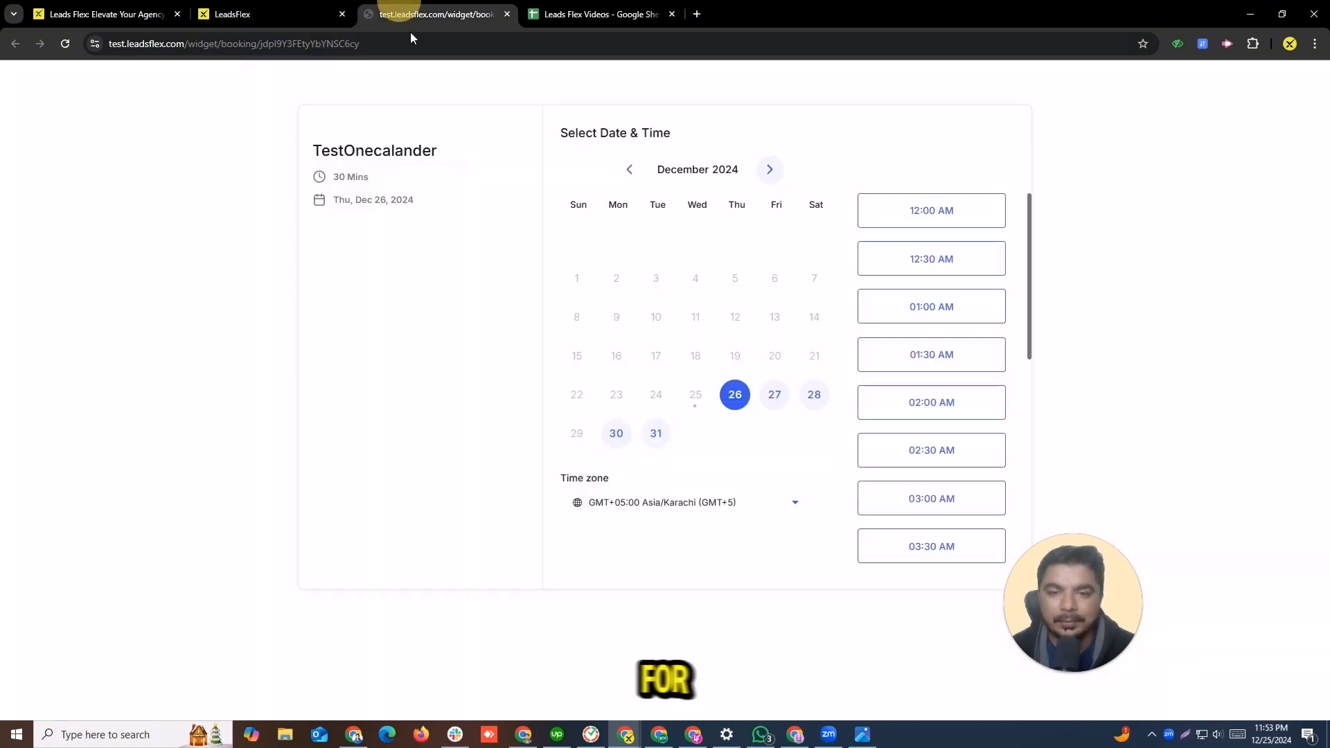
{"action": "left_click", "coordinate": [261, 10]}
{"action": "left_click", "coordinate": [373, 281]}
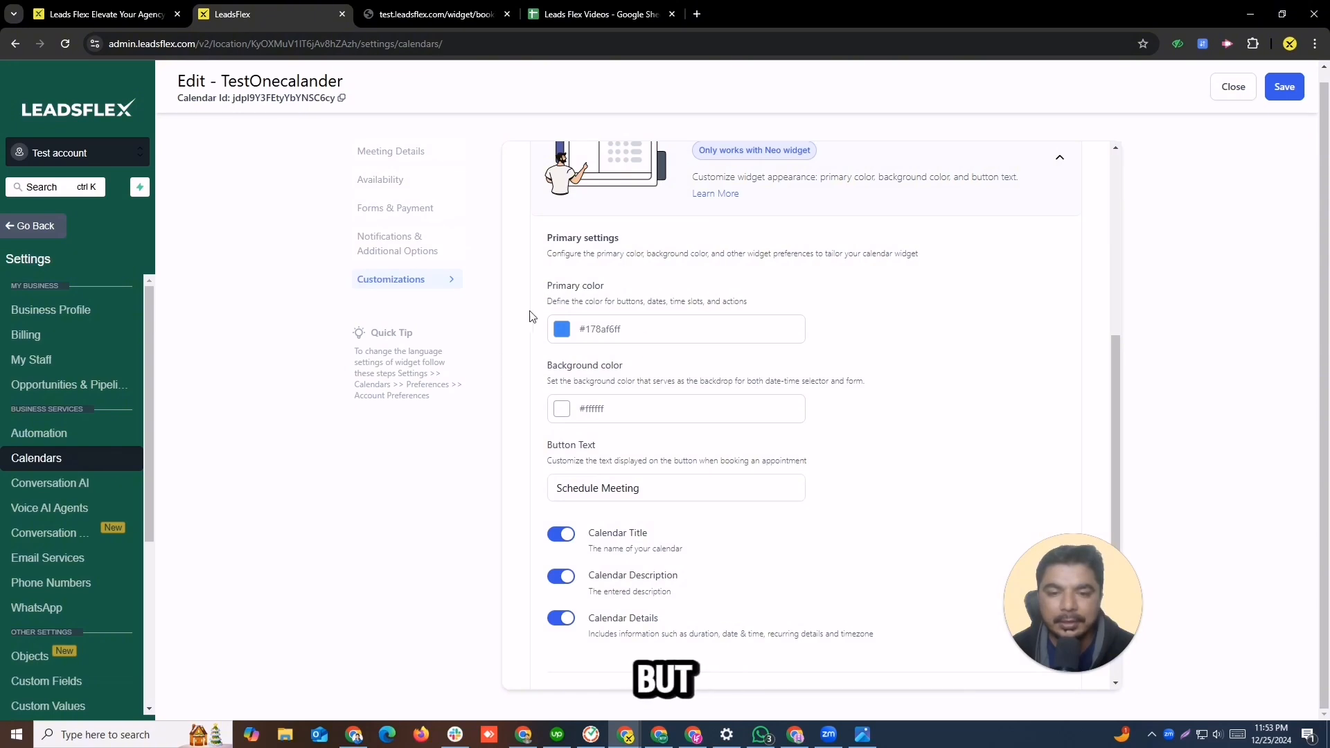
{"action": "left_click", "coordinate": [563, 331]}
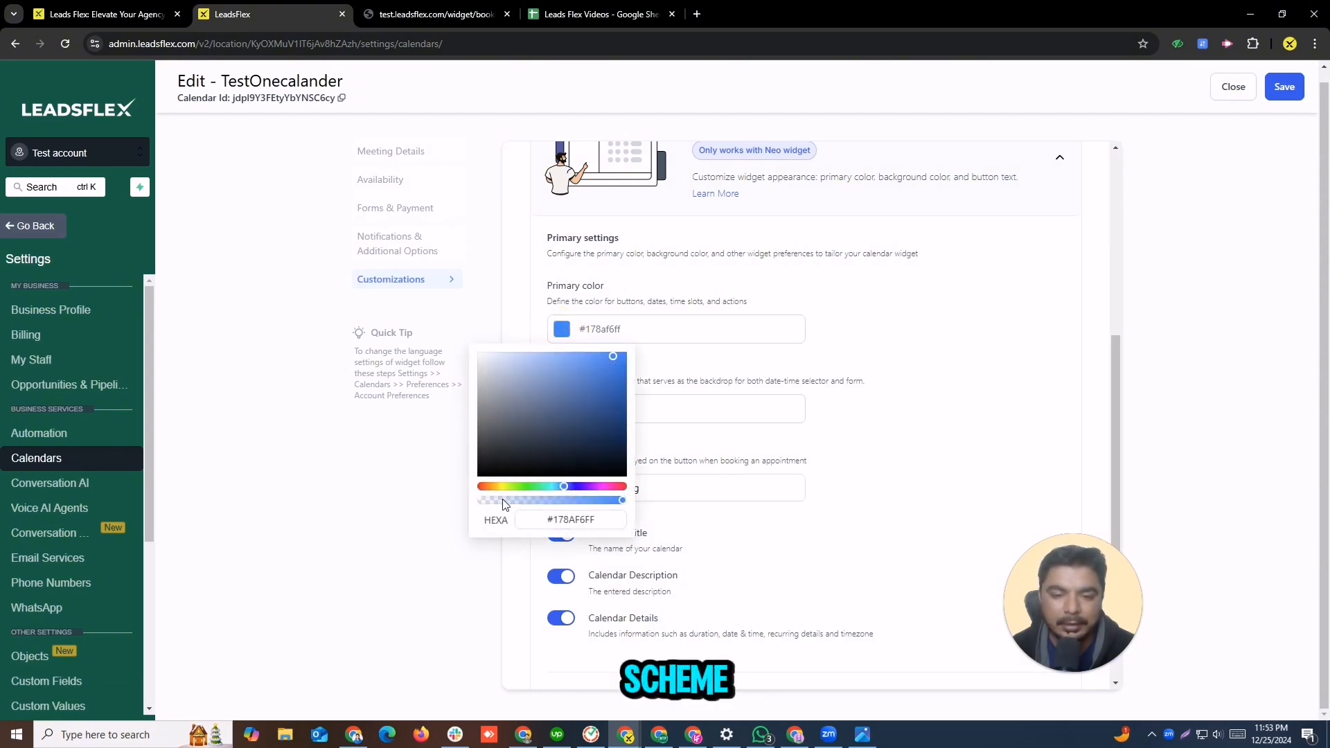
{"action": "left_click", "coordinate": [516, 486]}
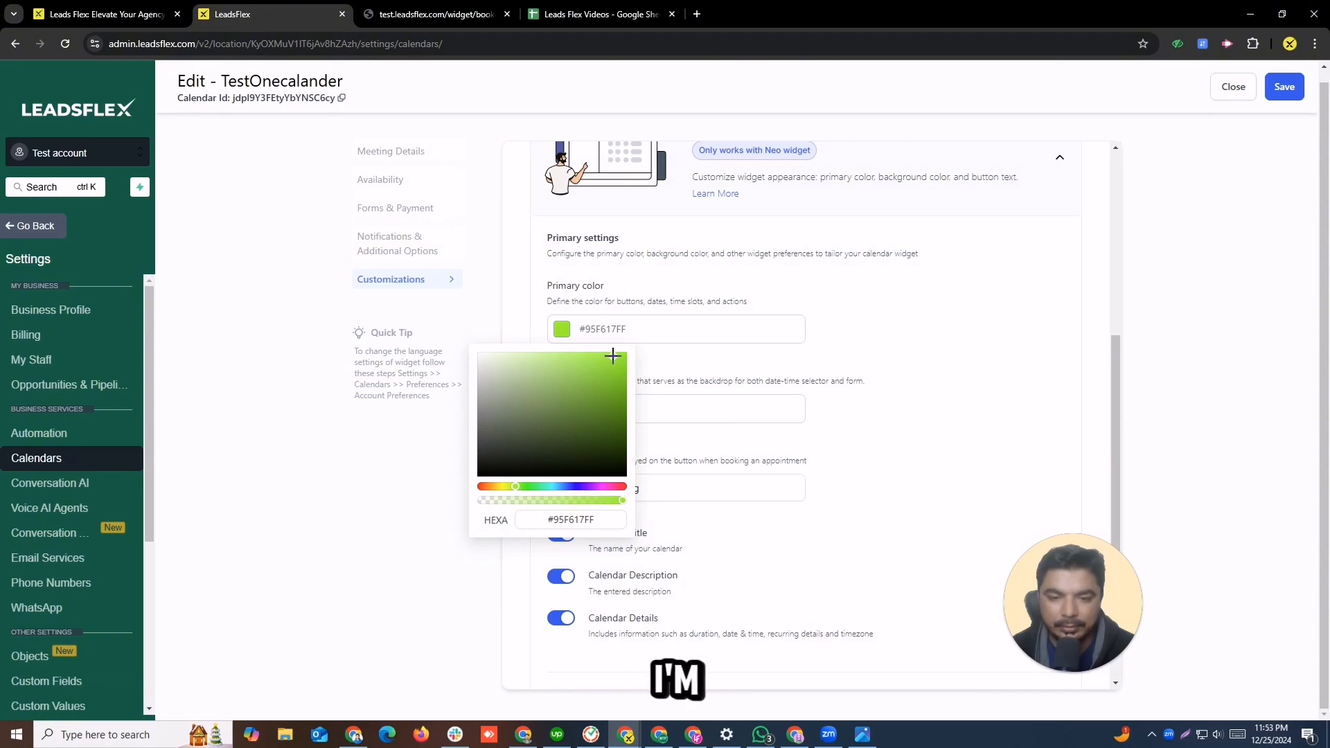
{"action": "left_click_drag", "start_coordinate": [612, 356], "coordinate": [624, 390]}
{"action": "left_click", "coordinate": [812, 507]}
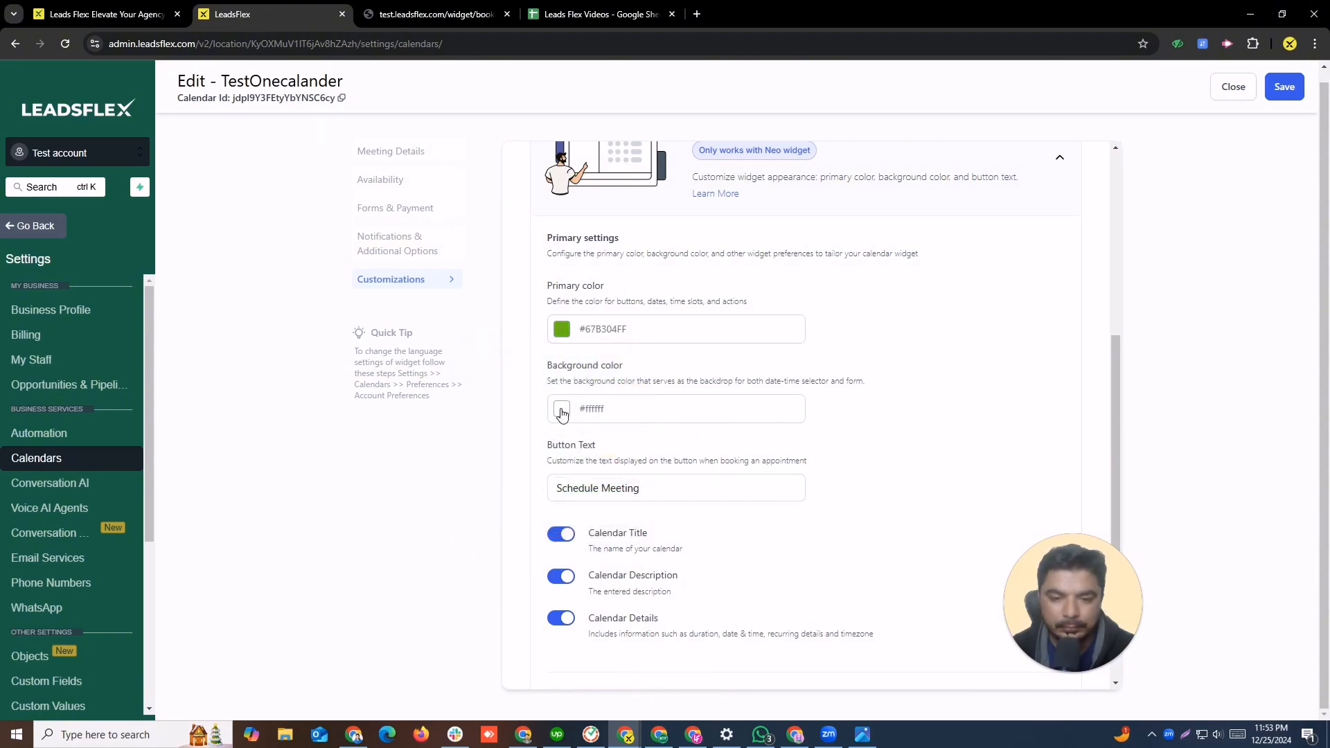
Step: Set the booking widget's background color to red #DE4444FF and save the calendar
{"action": "left_click", "coordinate": [561, 410]}
{"action": "left_click", "coordinate": [579, 446]}
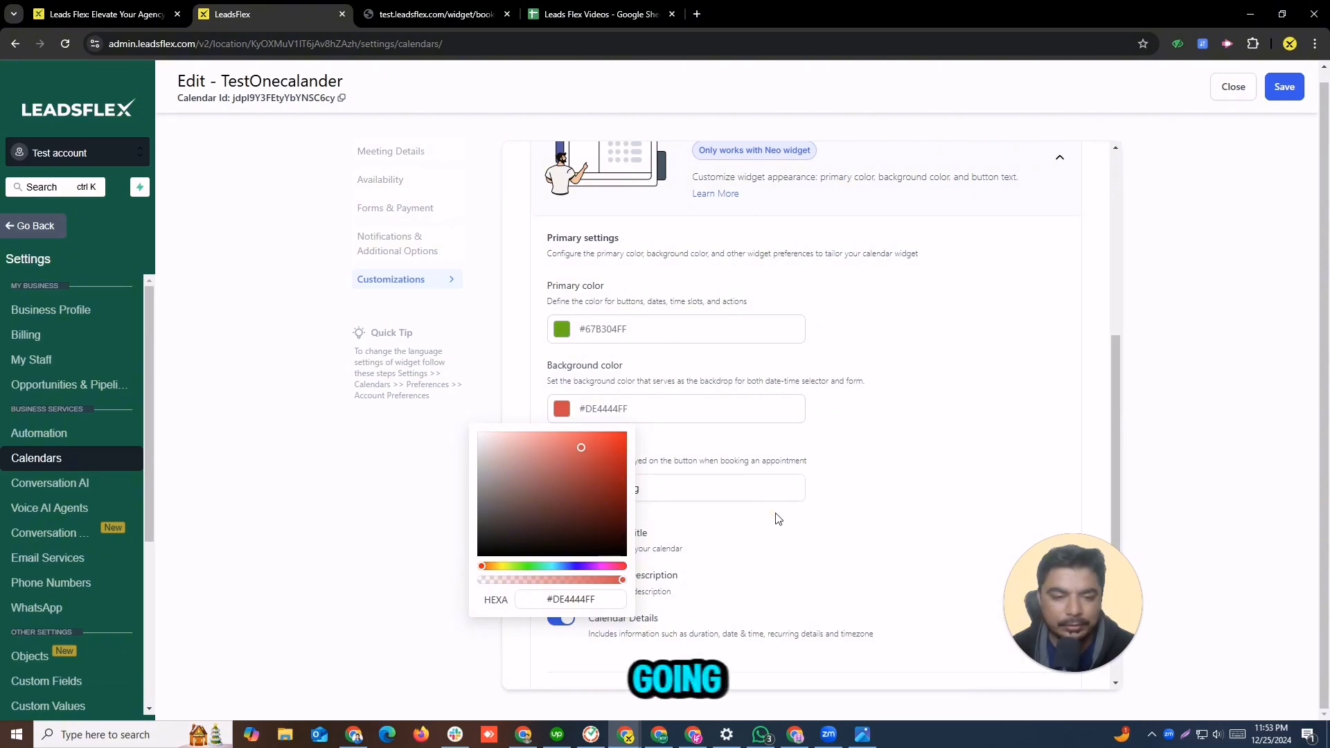
{"action": "left_click", "coordinate": [778, 518]}
{"action": "scroll", "coordinate": [741, 464], "scroll_direction": "down", "scroll_amount": 3}
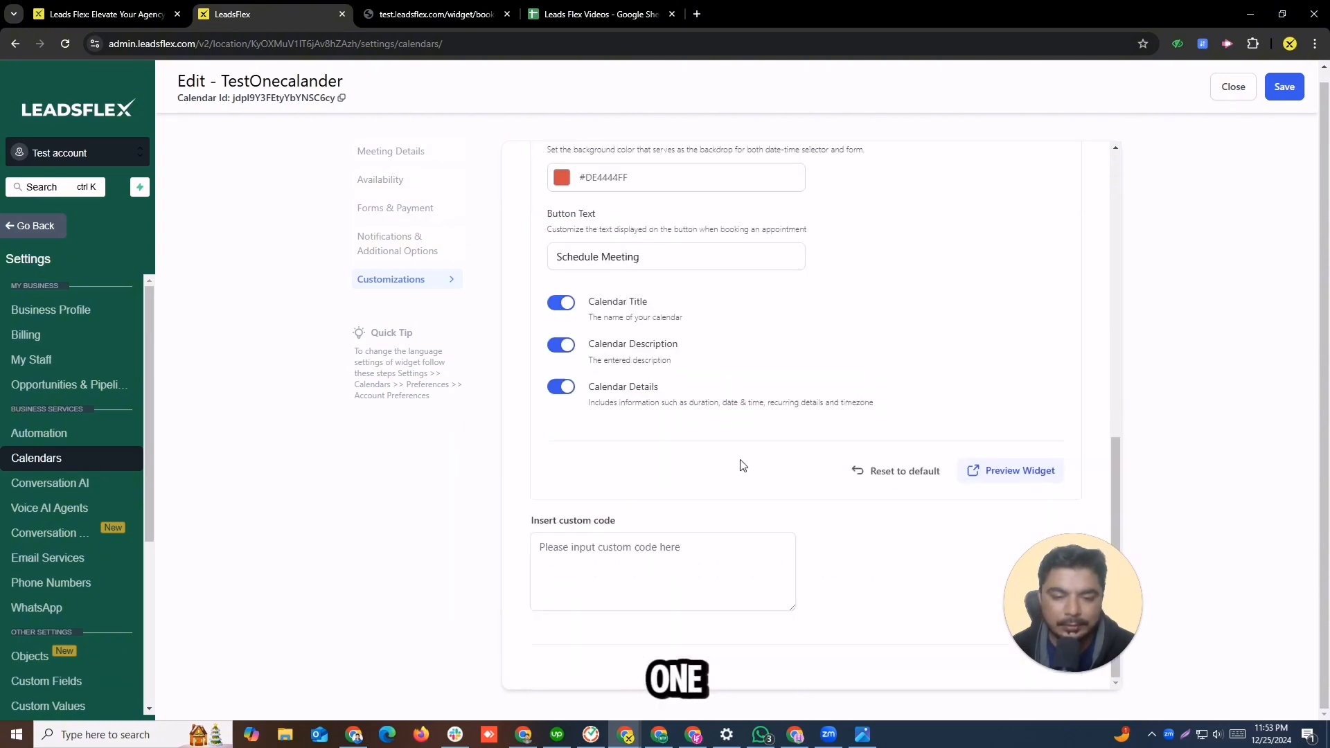
{"action": "left_click", "coordinate": [561, 547]}
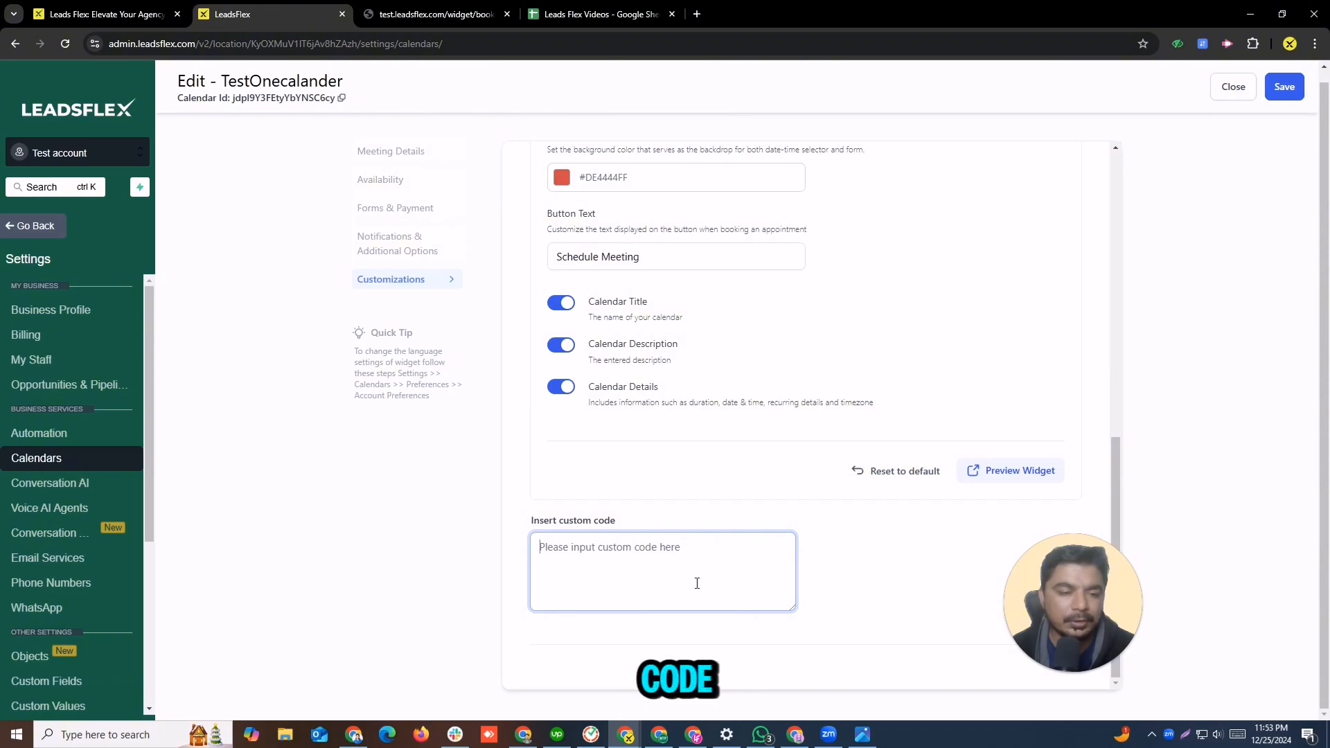
{"action": "left_click", "coordinate": [1282, 85]}
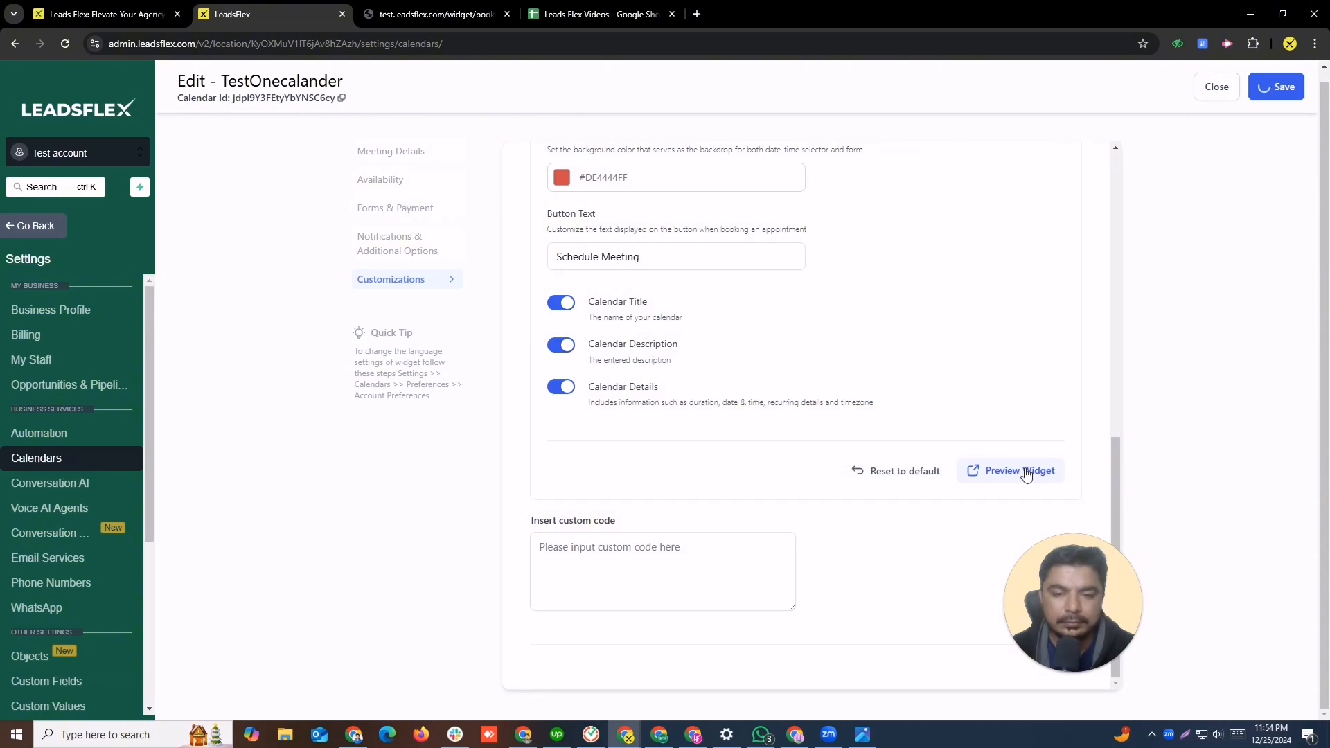
Step: Reload the live booking page and inspect its logo, calendar name, description, colors and available time slots
{"action": "left_click", "coordinate": [438, 14]}
{"action": "left_click", "coordinate": [65, 44]}
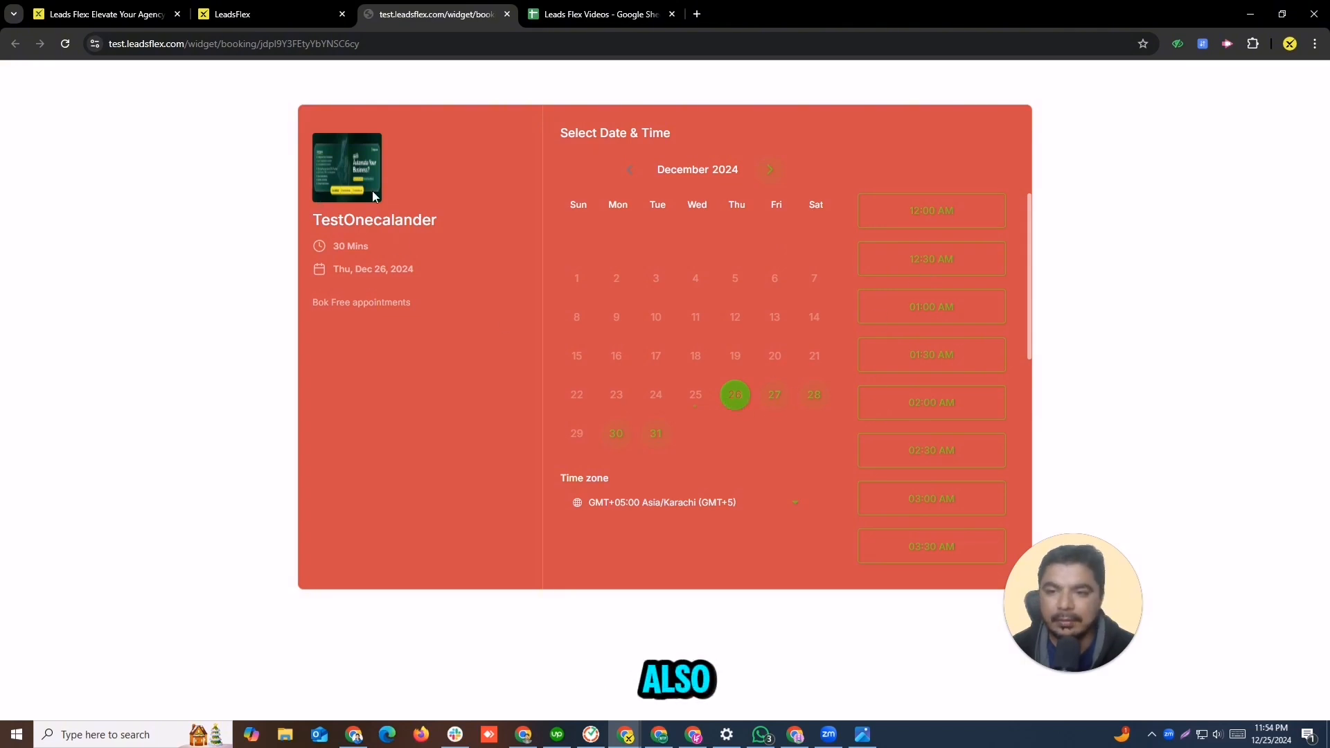
{"action": "left_click_drag", "start_coordinate": [323, 218], "coordinate": [460, 222]}
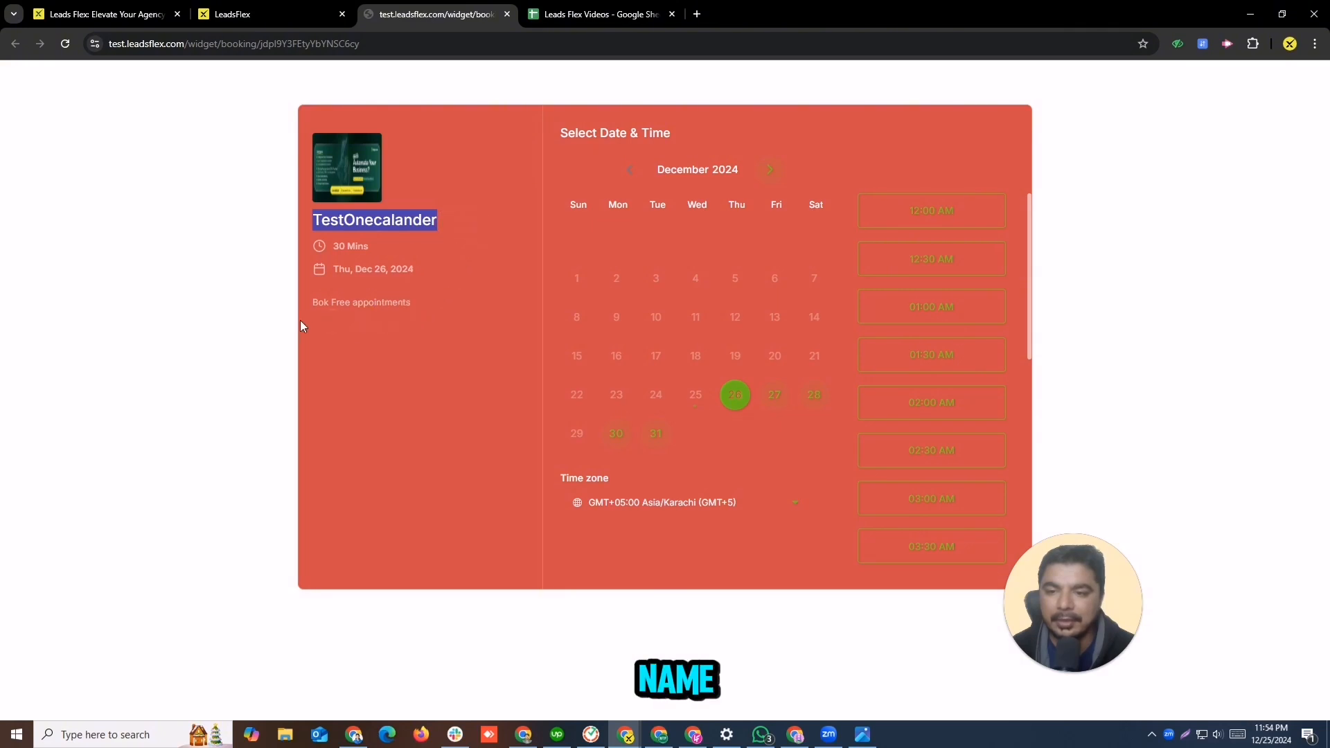
{"action": "left_click", "coordinate": [308, 304]}
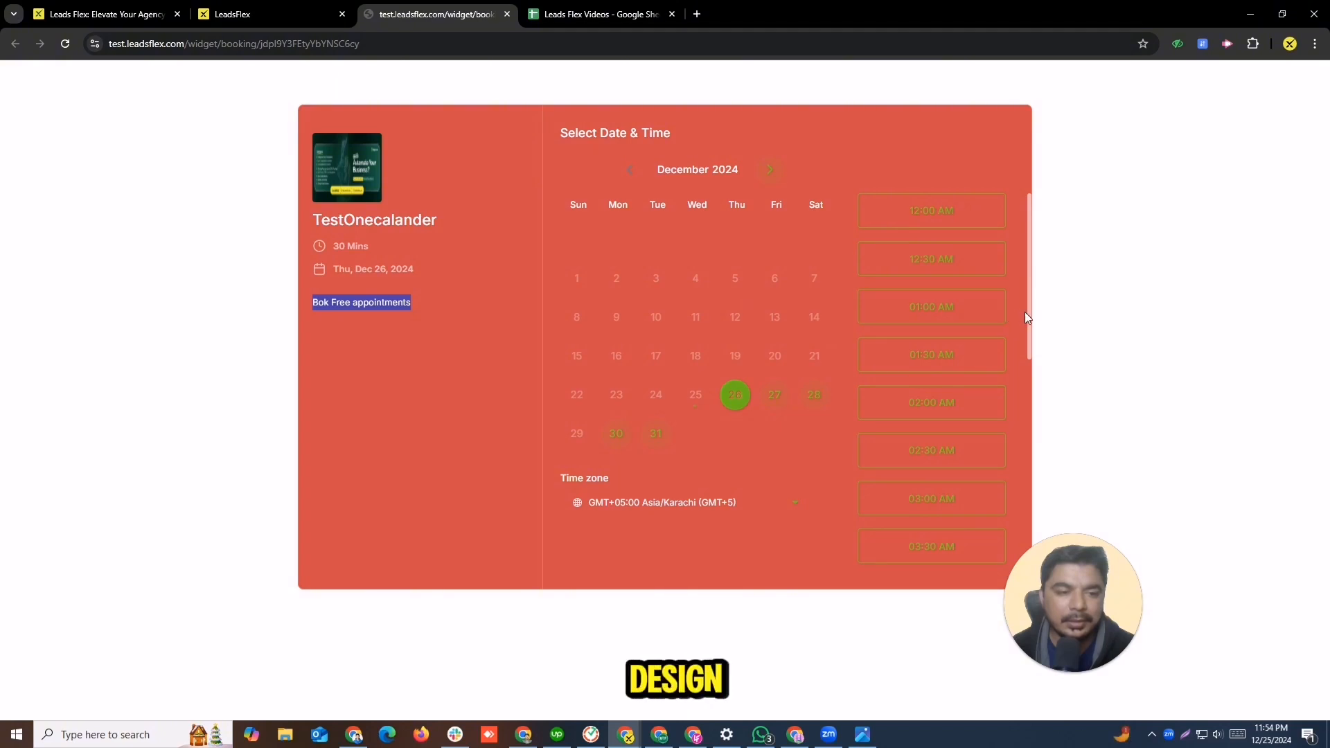
{"action": "left_click_drag", "start_coordinate": [1026, 334], "coordinate": [763, 328]}
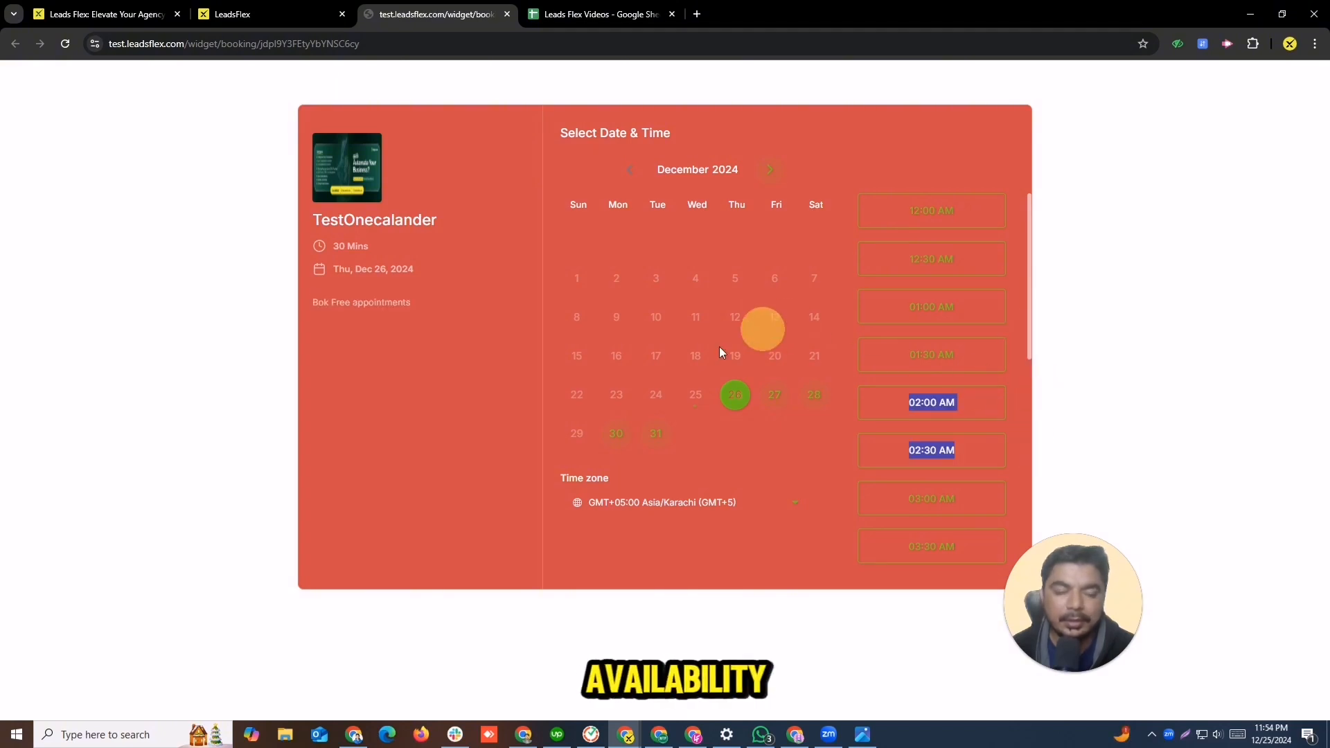
Step: Return to the calendar settings and check the calendar groups before going back to the calendar list
{"action": "left_click", "coordinate": [314, 4]}
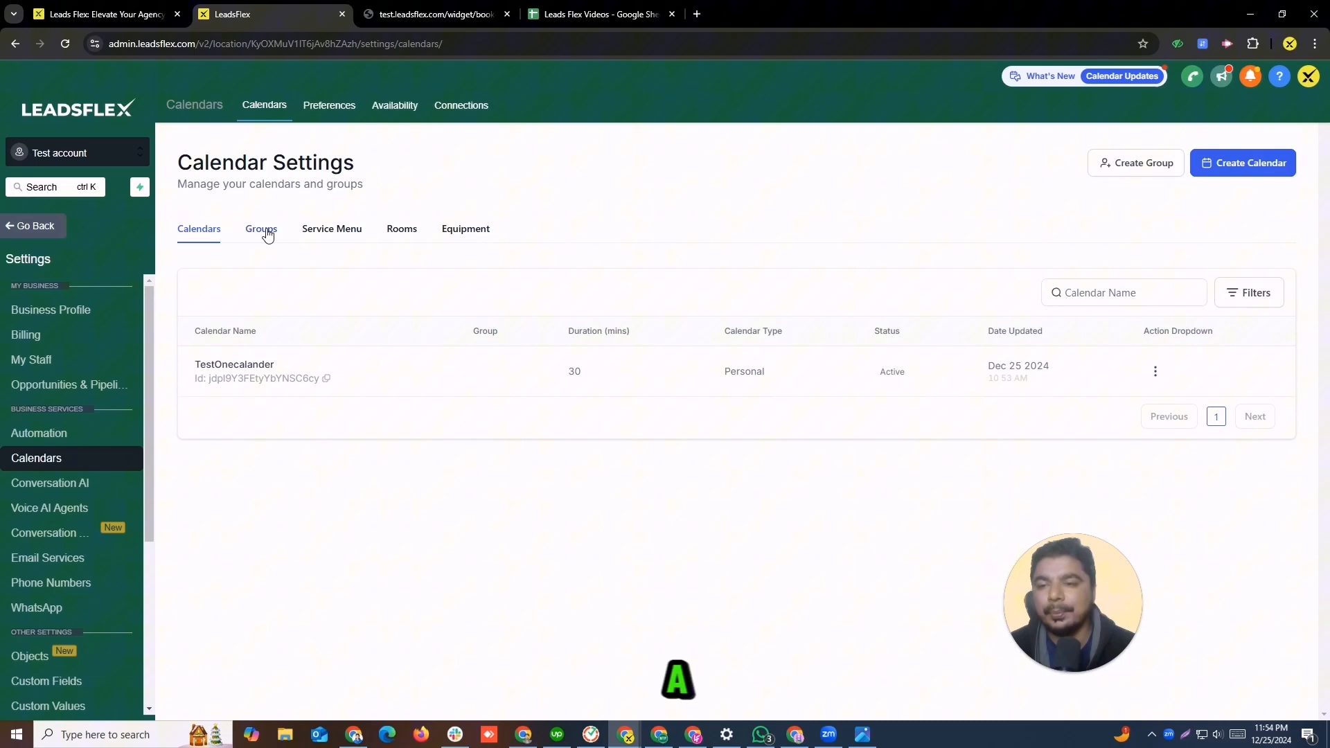
{"action": "left_click", "coordinate": [269, 235]}
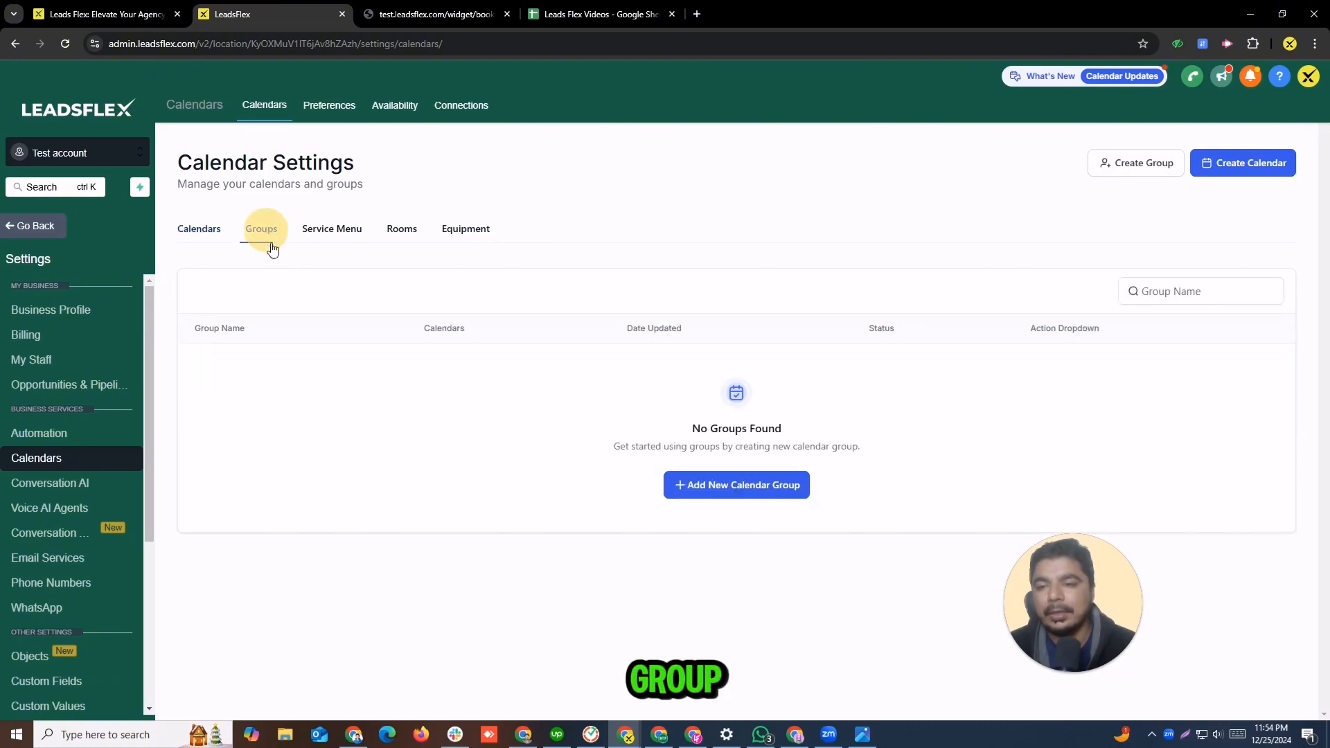
{"action": "left_click", "coordinate": [203, 230]}
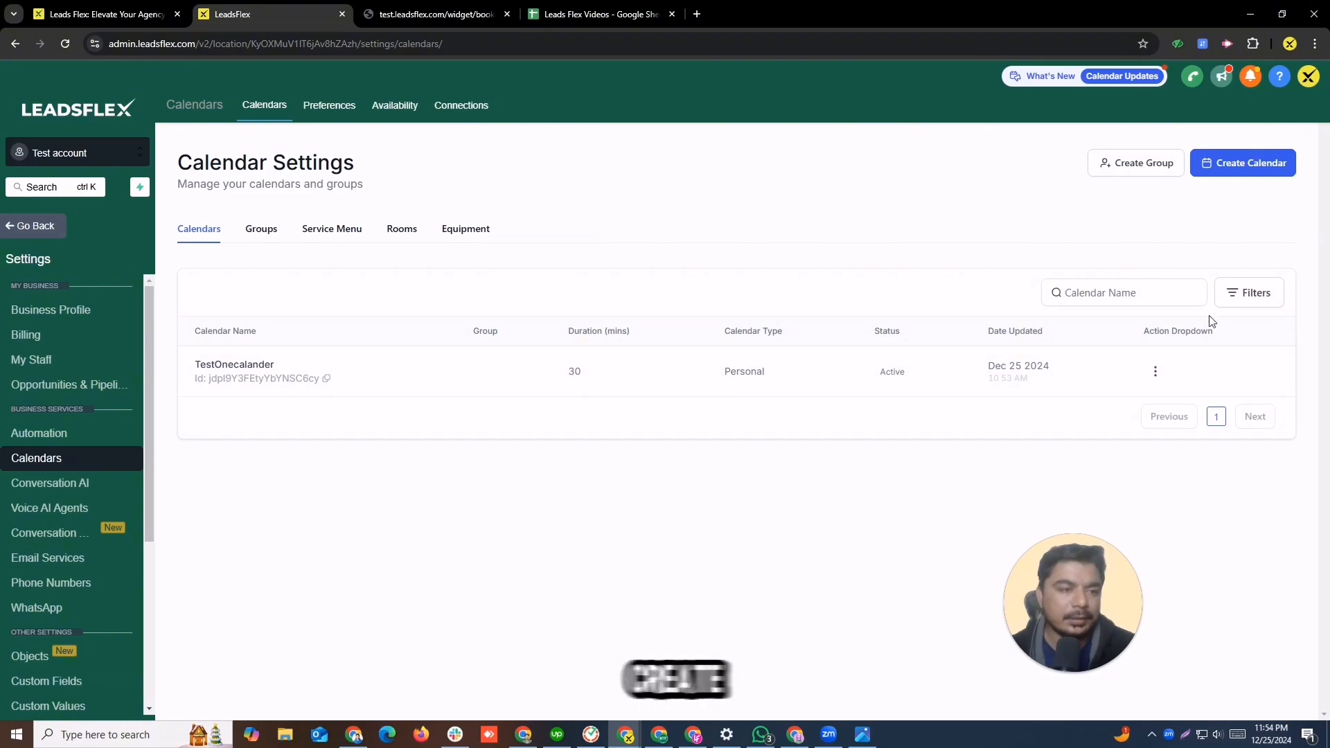
Step: Start a new Round Robin calendar and name it Testtwo
{"action": "left_click", "coordinate": [1235, 168]}
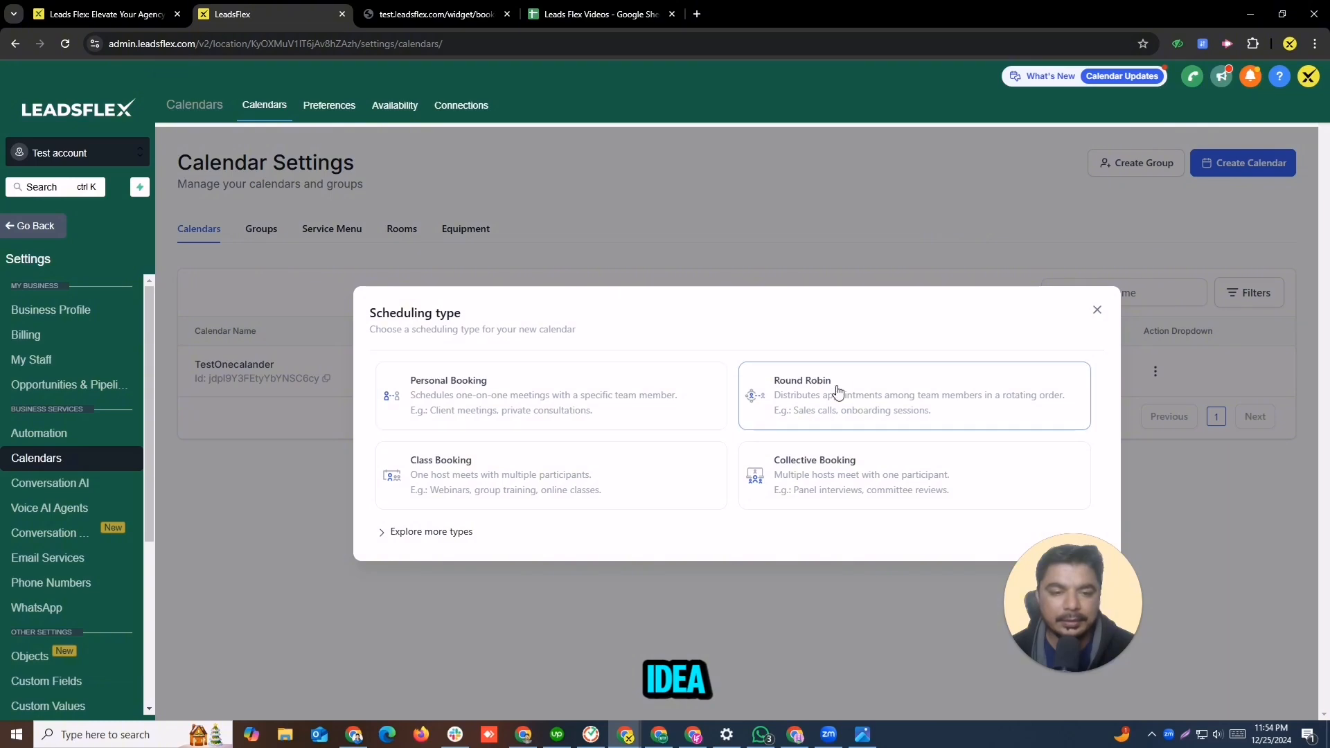
{"action": "left_click", "coordinate": [797, 400]}
{"action": "left_click", "coordinate": [592, 207]}
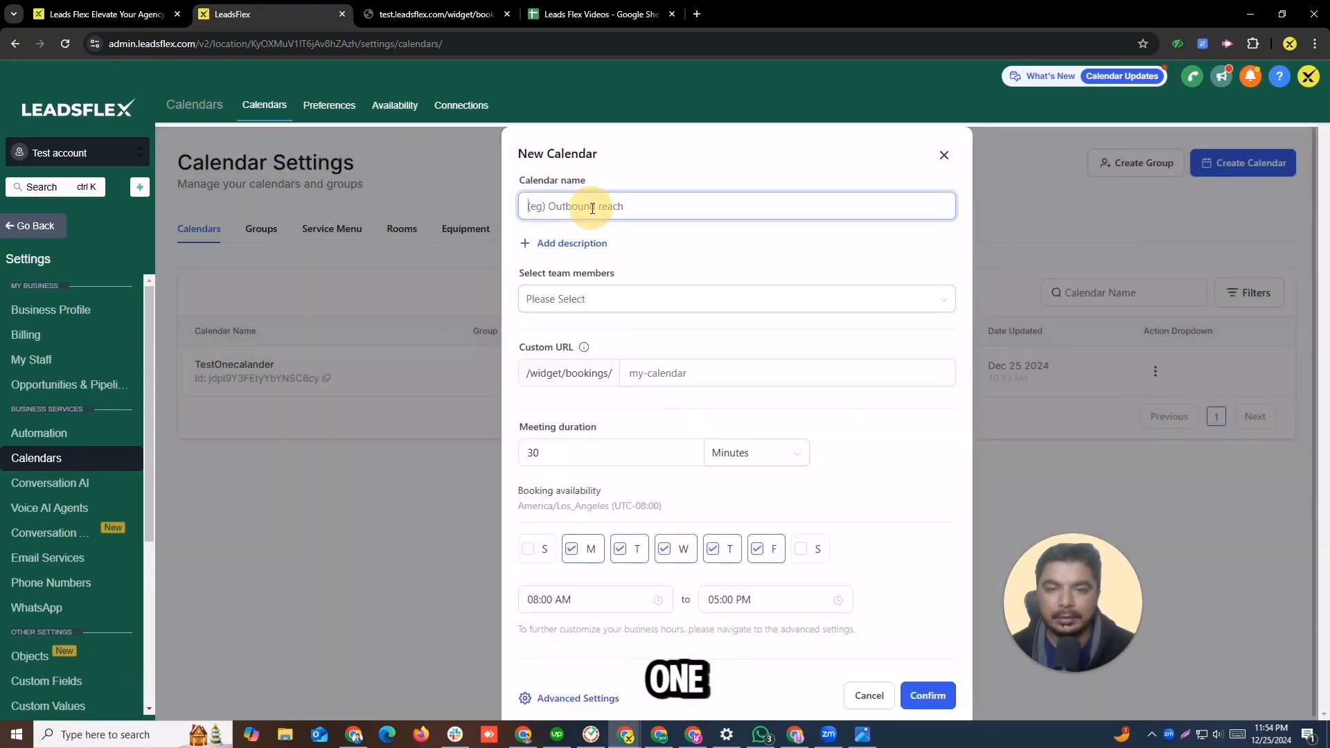
{"action": "type", "text": "Test"}
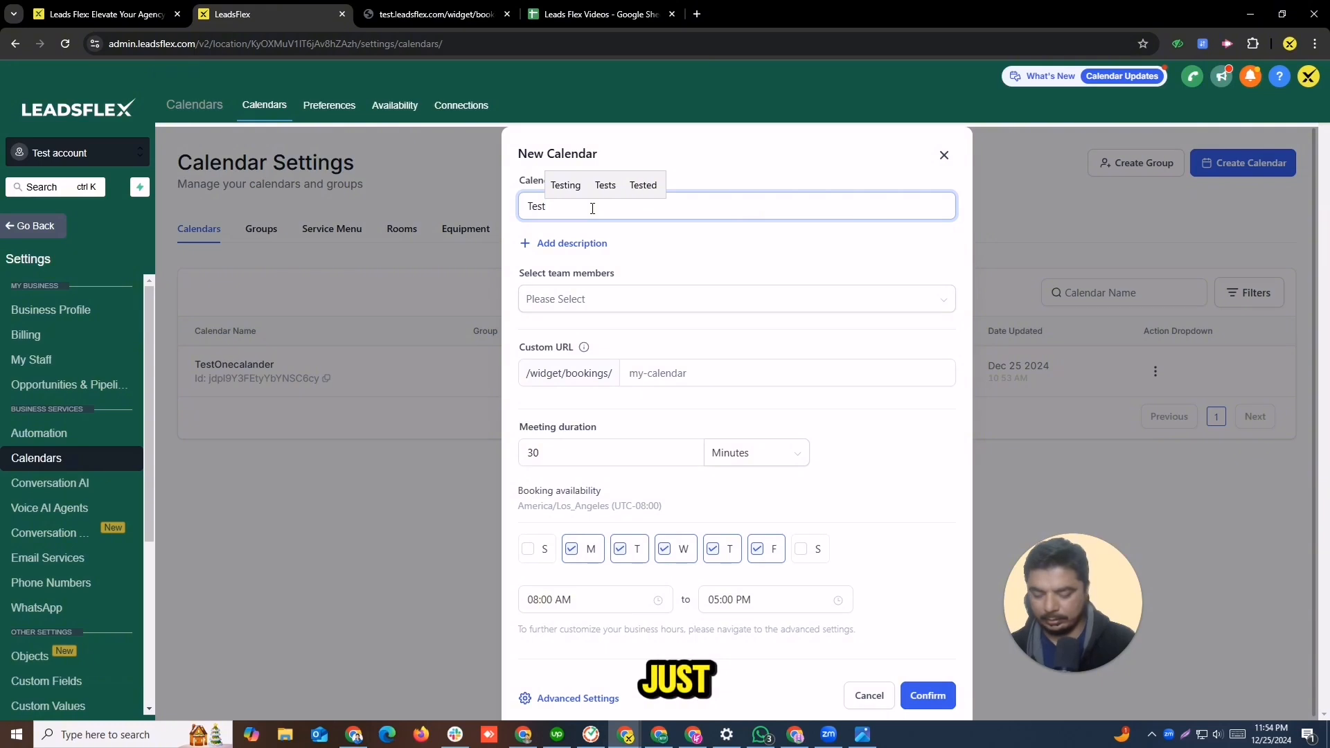
{"action": "type", "text": "twi"}
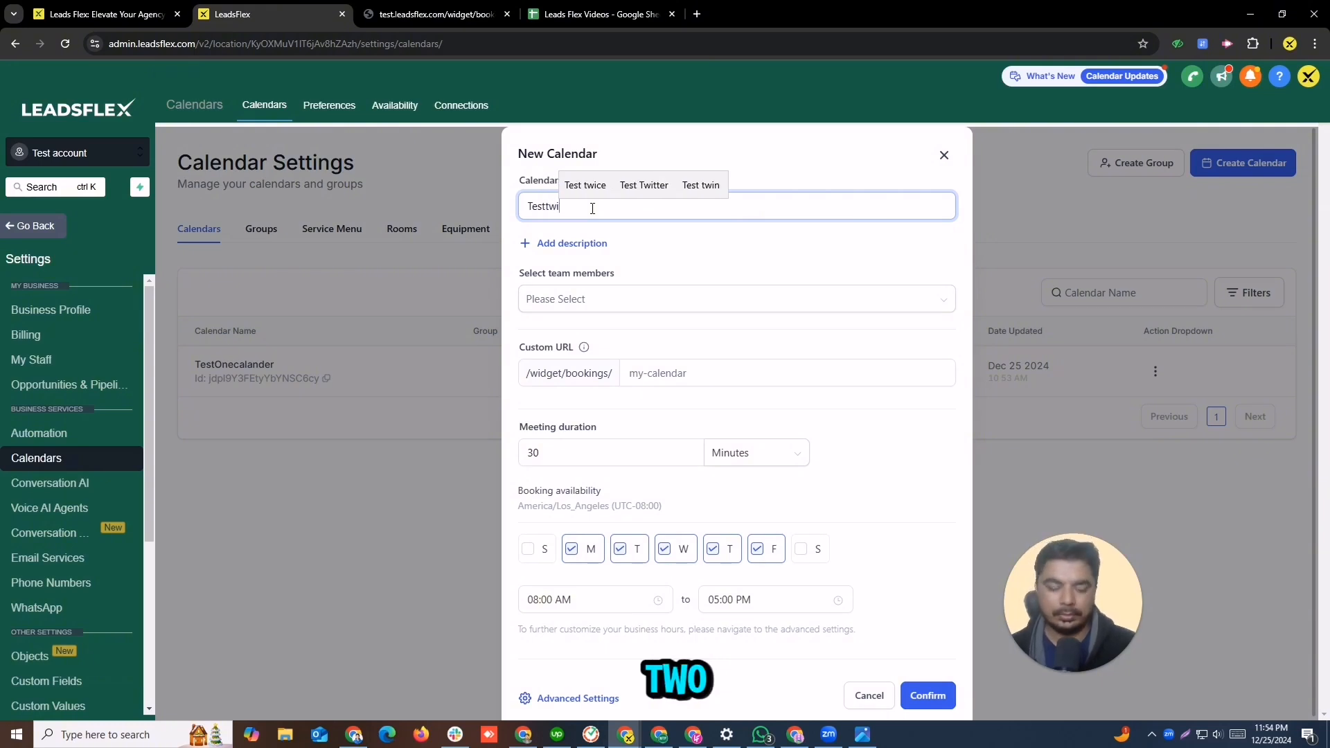
{"action": "key", "text": "BackSpace"}
{"action": "type", "text": "o"}
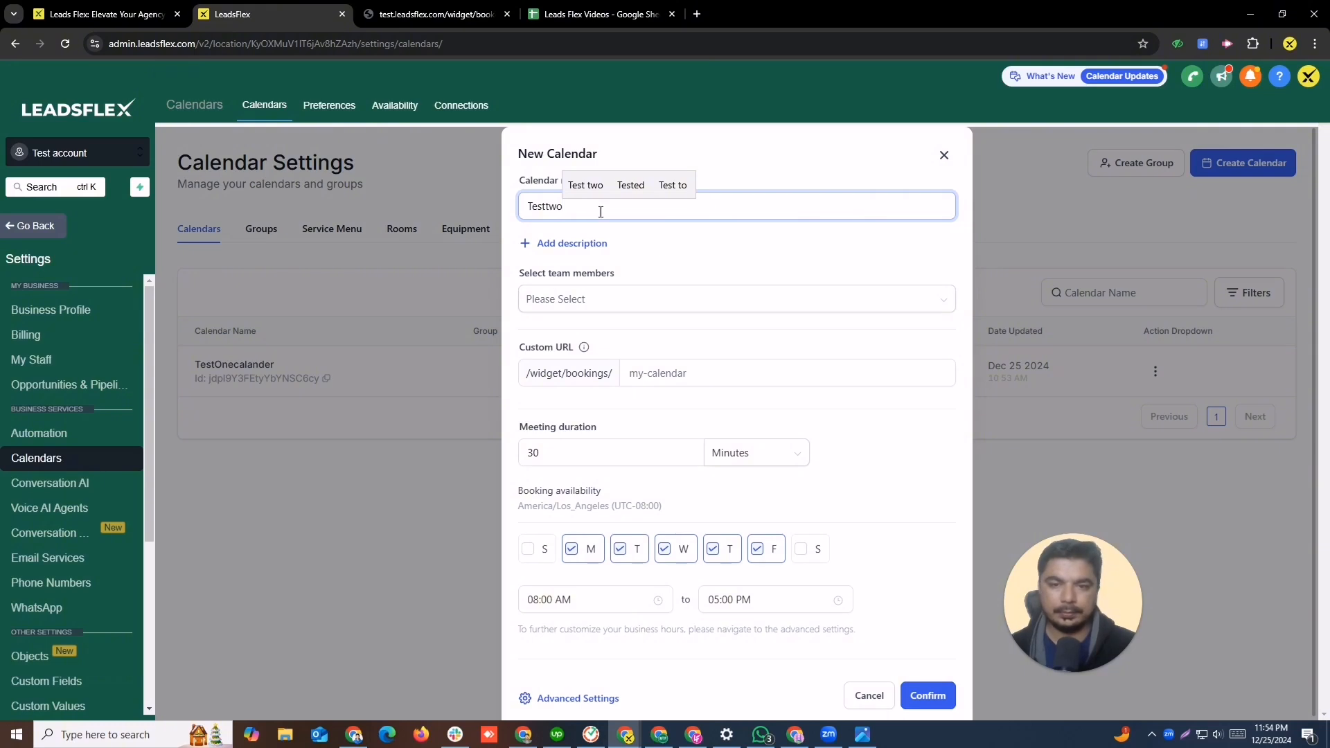
Step: Assign the available team member, set the custom URL to testtwo1, and create the Testtwo calendar with a 30-minute meeting duration
{"action": "left_click", "coordinate": [645, 302]}
{"action": "left_click", "coordinate": [625, 331]}
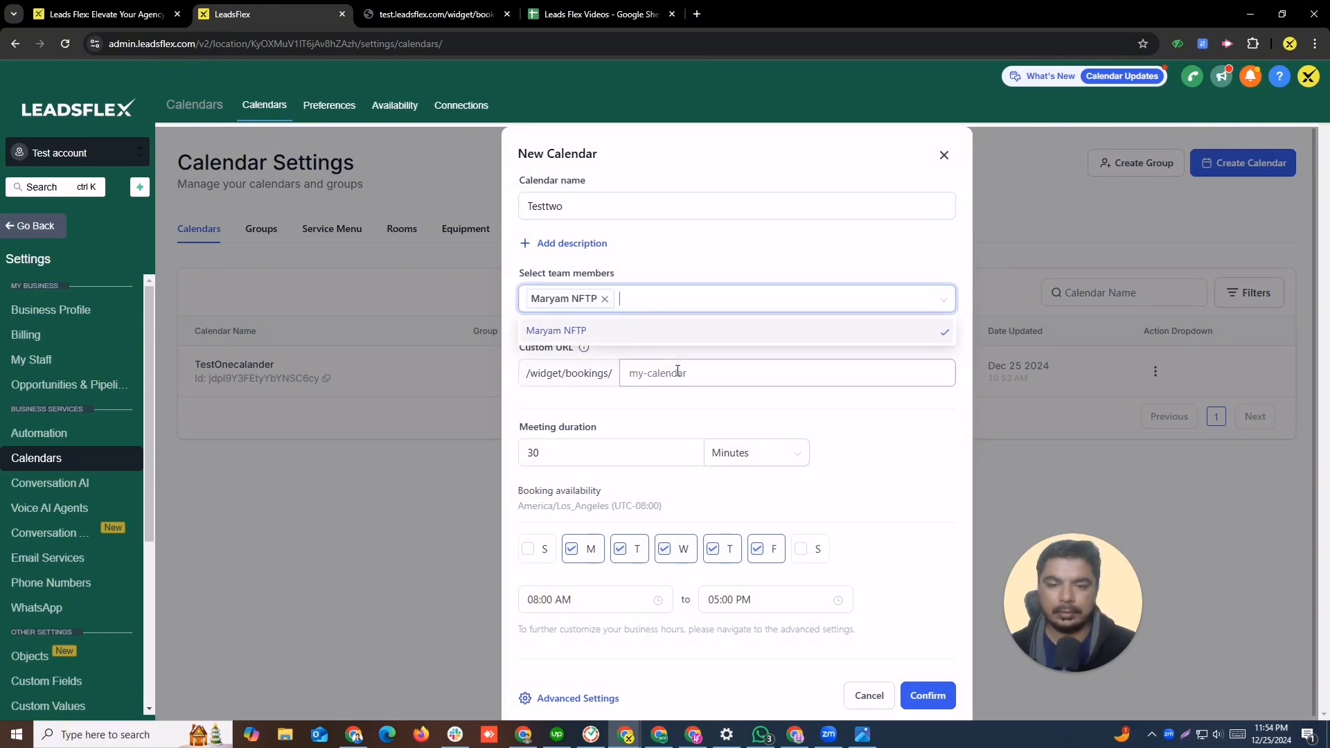
{"action": "left_click", "coordinate": [677, 373]}
{"action": "type", "text": "test"}
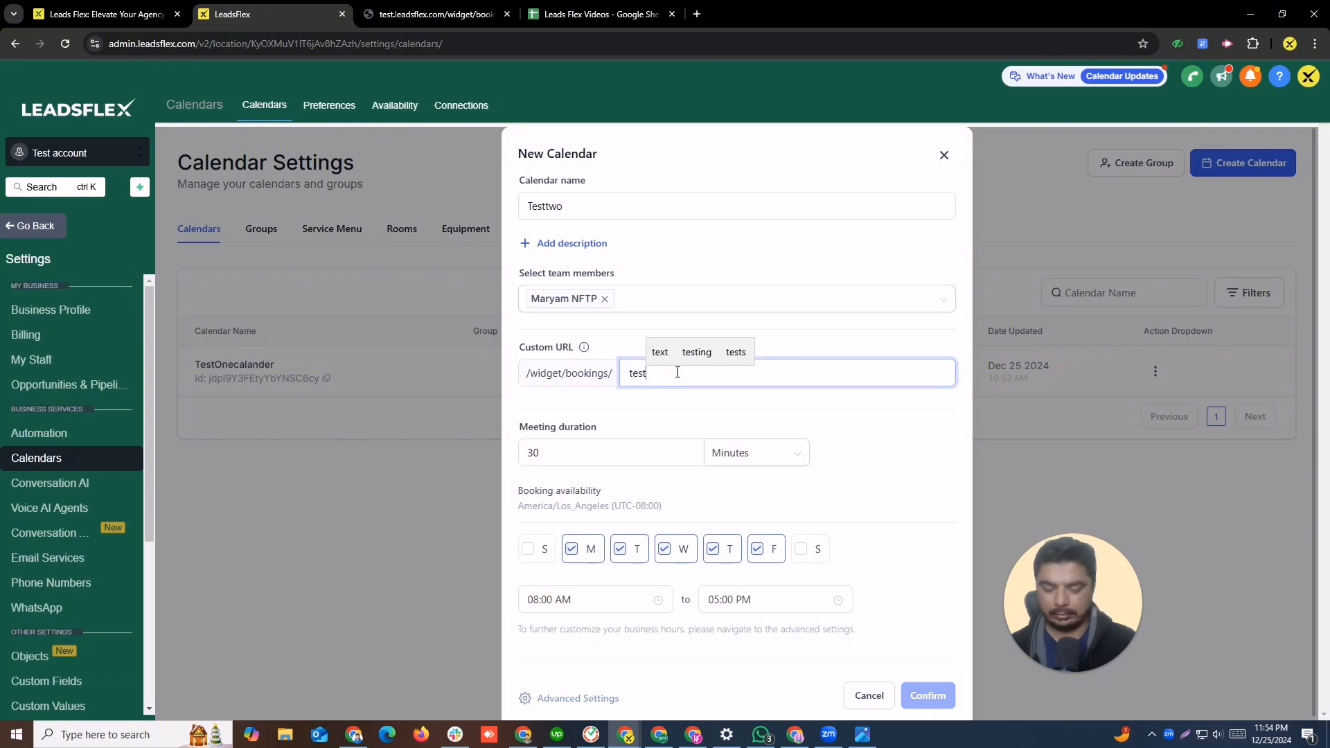
{"action": "type", "text": "two1"}
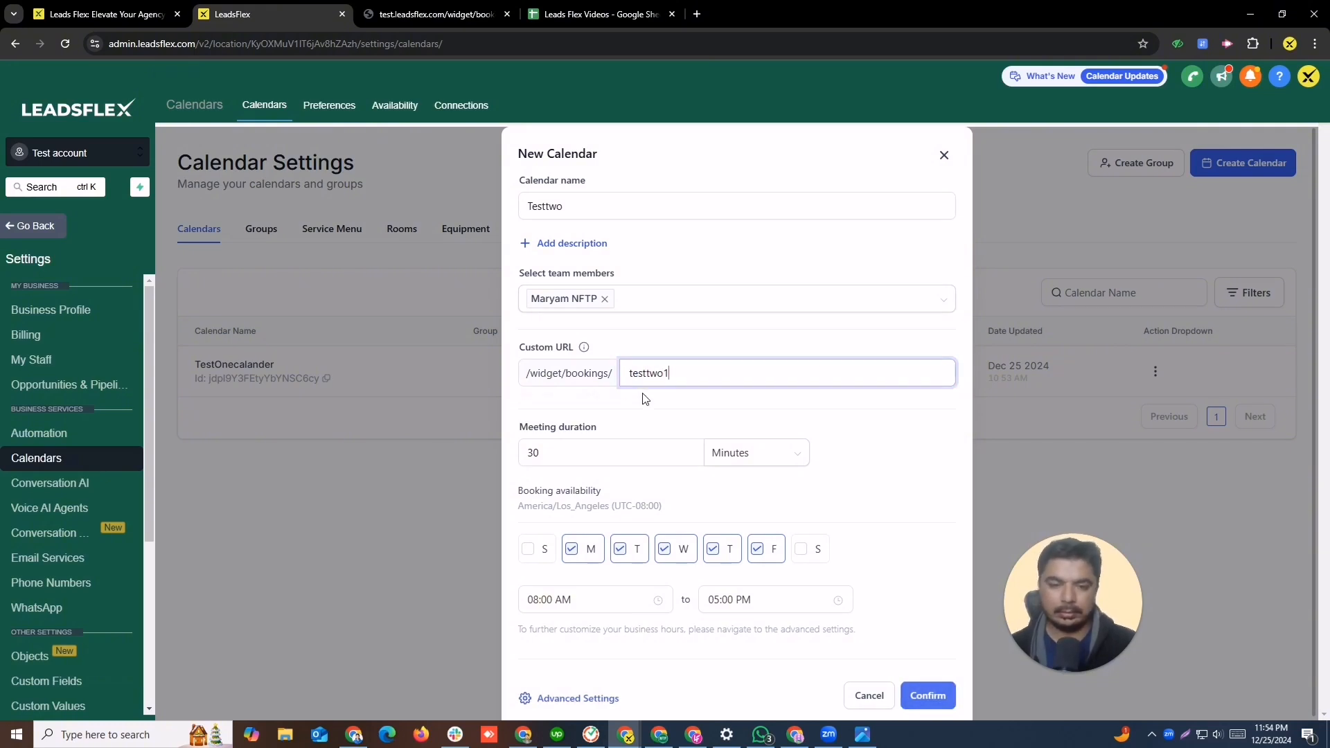
{"action": "left_click", "coordinate": [618, 452]}
{"action": "scroll", "coordinate": [743, 554], "scroll_direction": "down", "scroll_amount": 1}
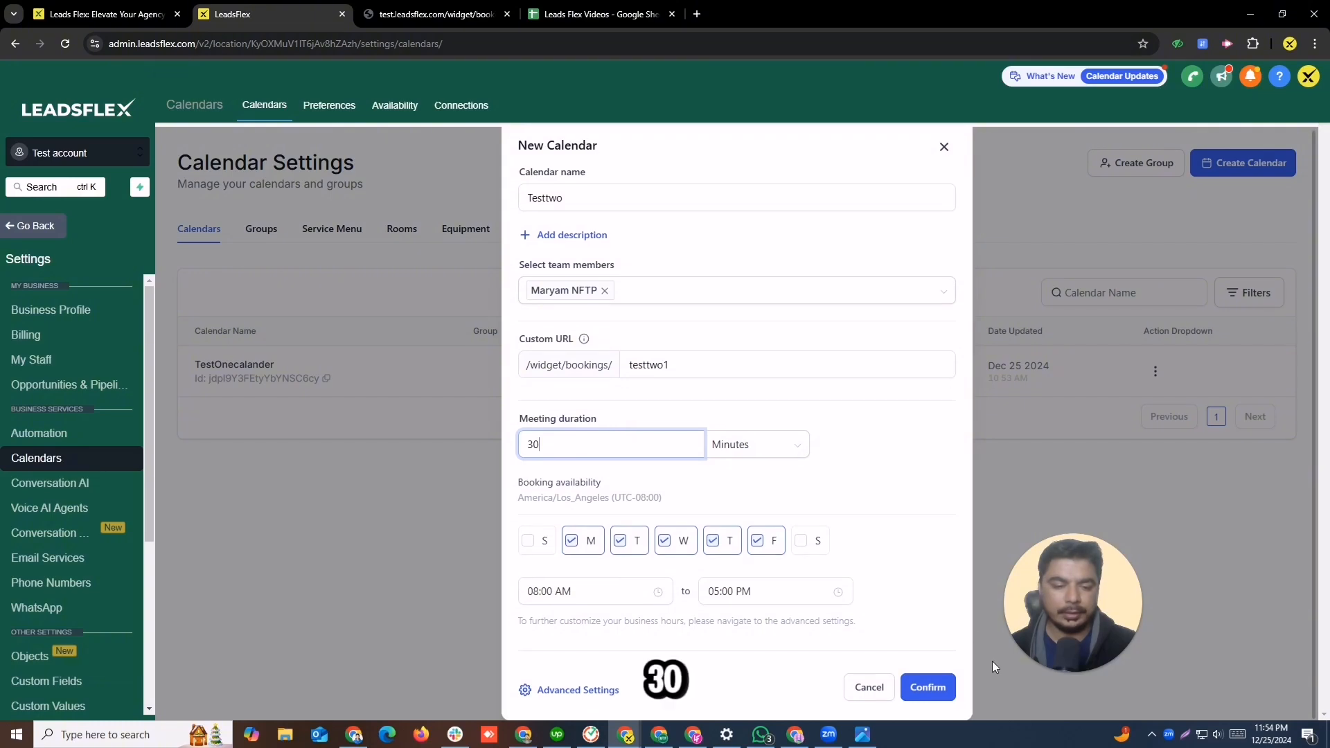
{"action": "left_click", "coordinate": [929, 688]}
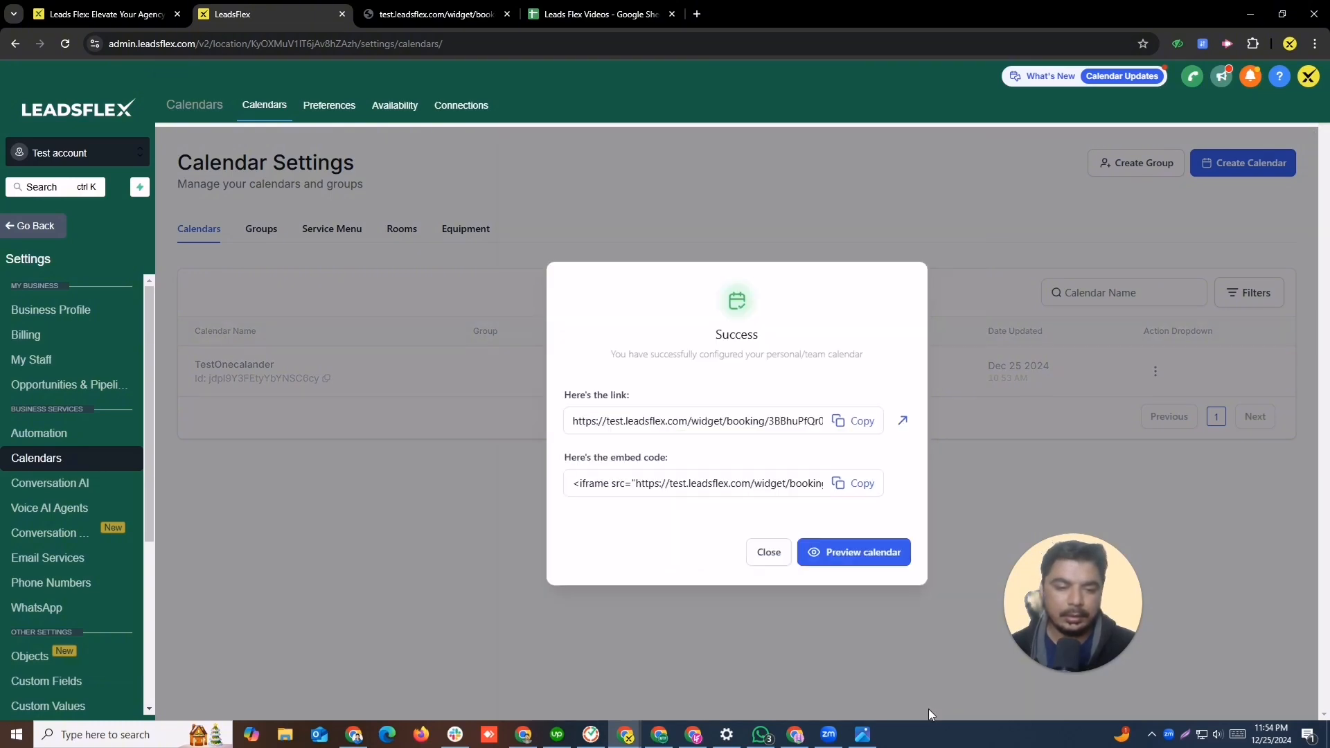
{"action": "left_click", "coordinate": [768, 553]}
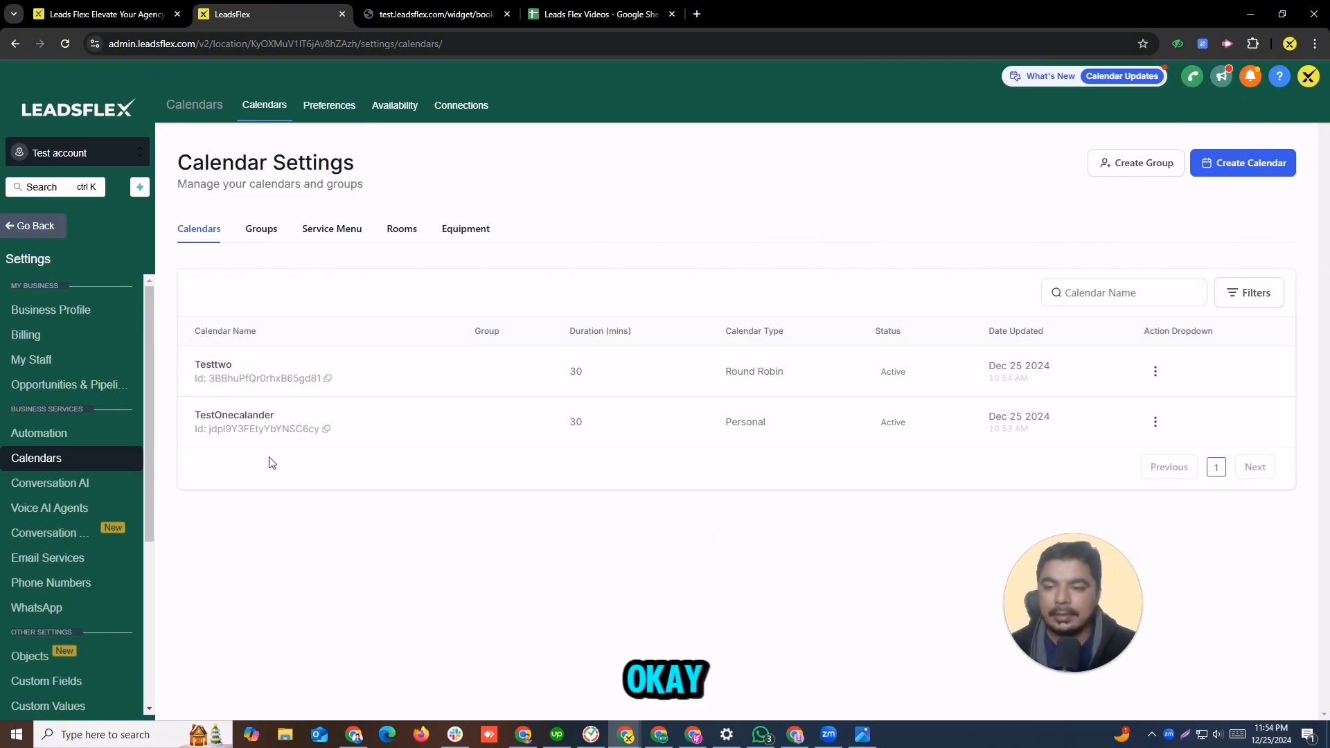
Step: Start a new calendar group and name it TestGroup
{"action": "left_click", "coordinate": [267, 240]}
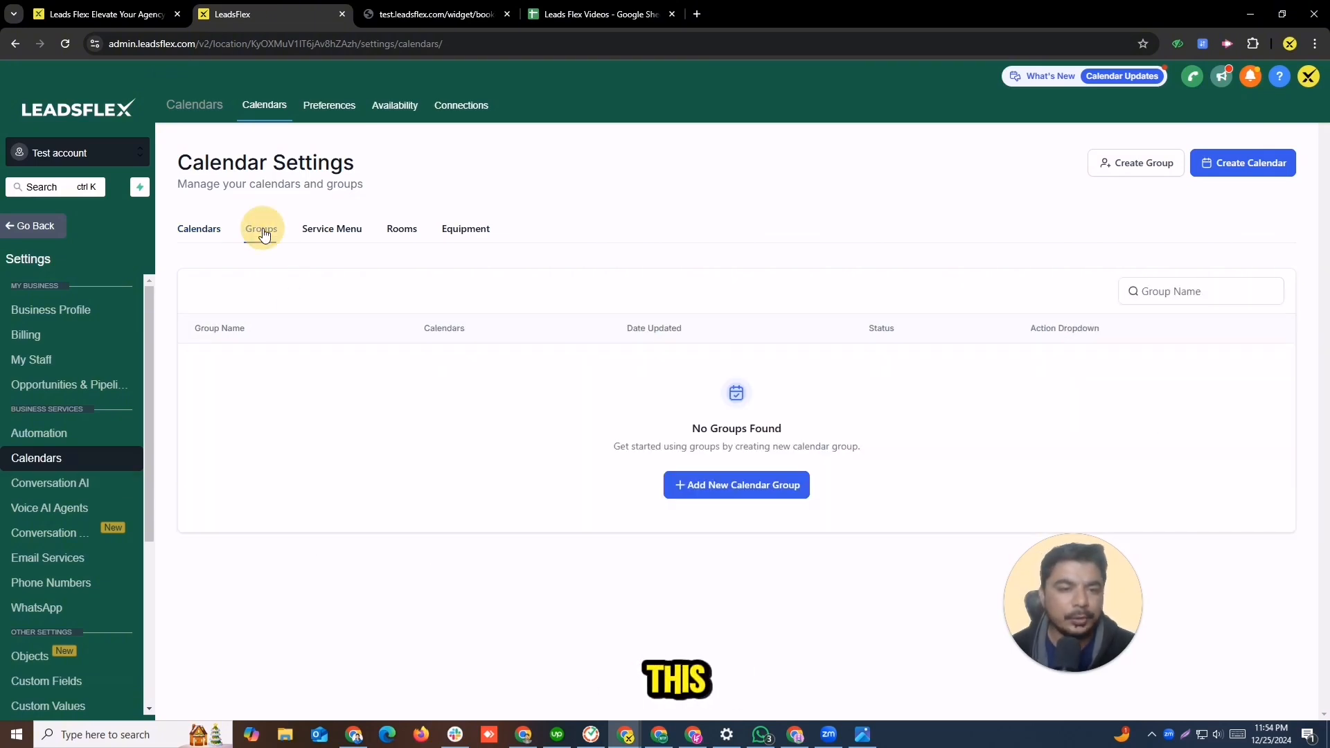
{"action": "left_click", "coordinate": [726, 488]}
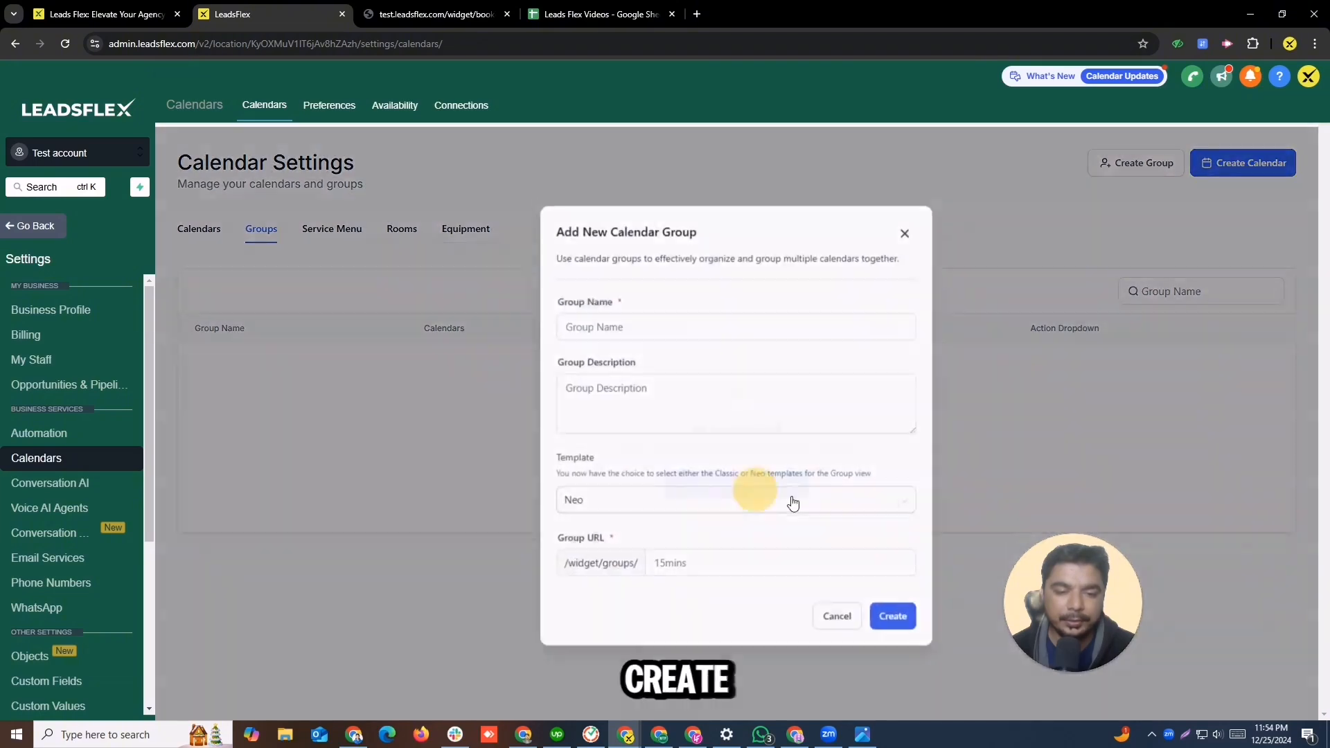
{"action": "left_click", "coordinate": [663, 324]}
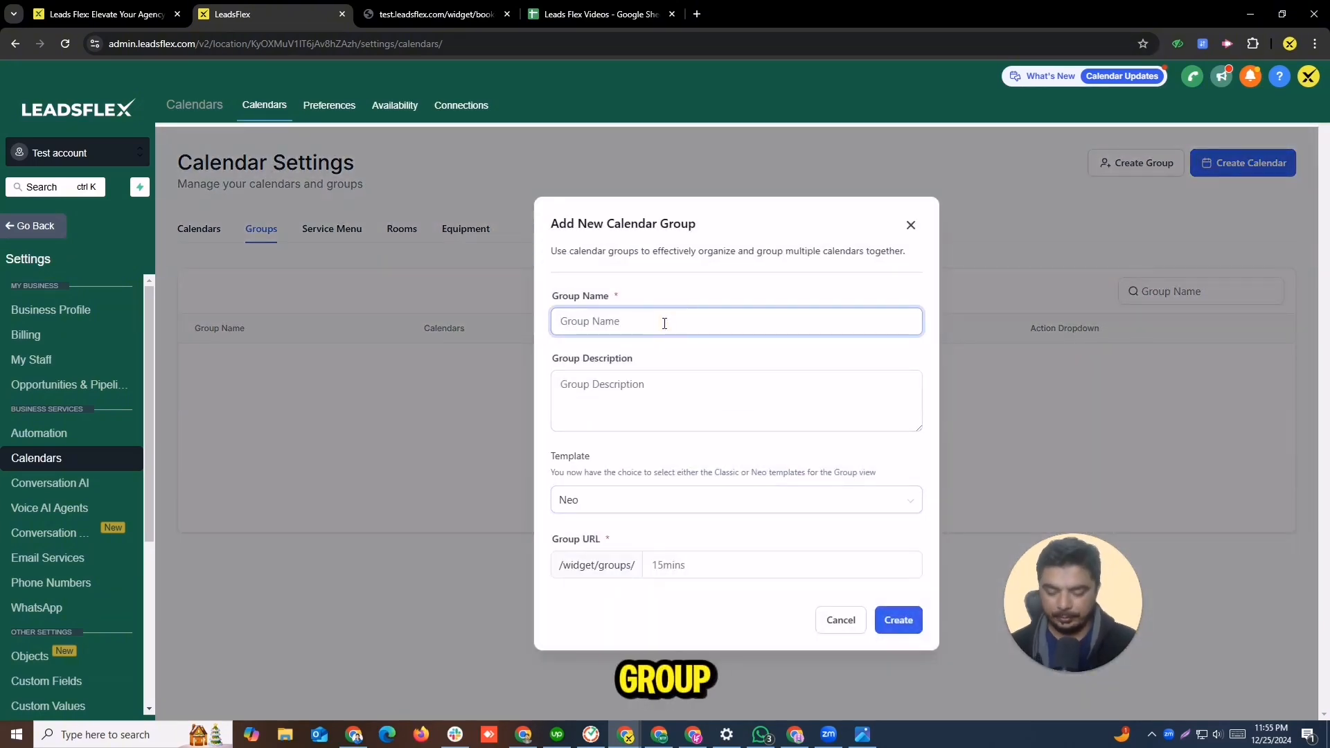
{"action": "type", "text": "TestG"}
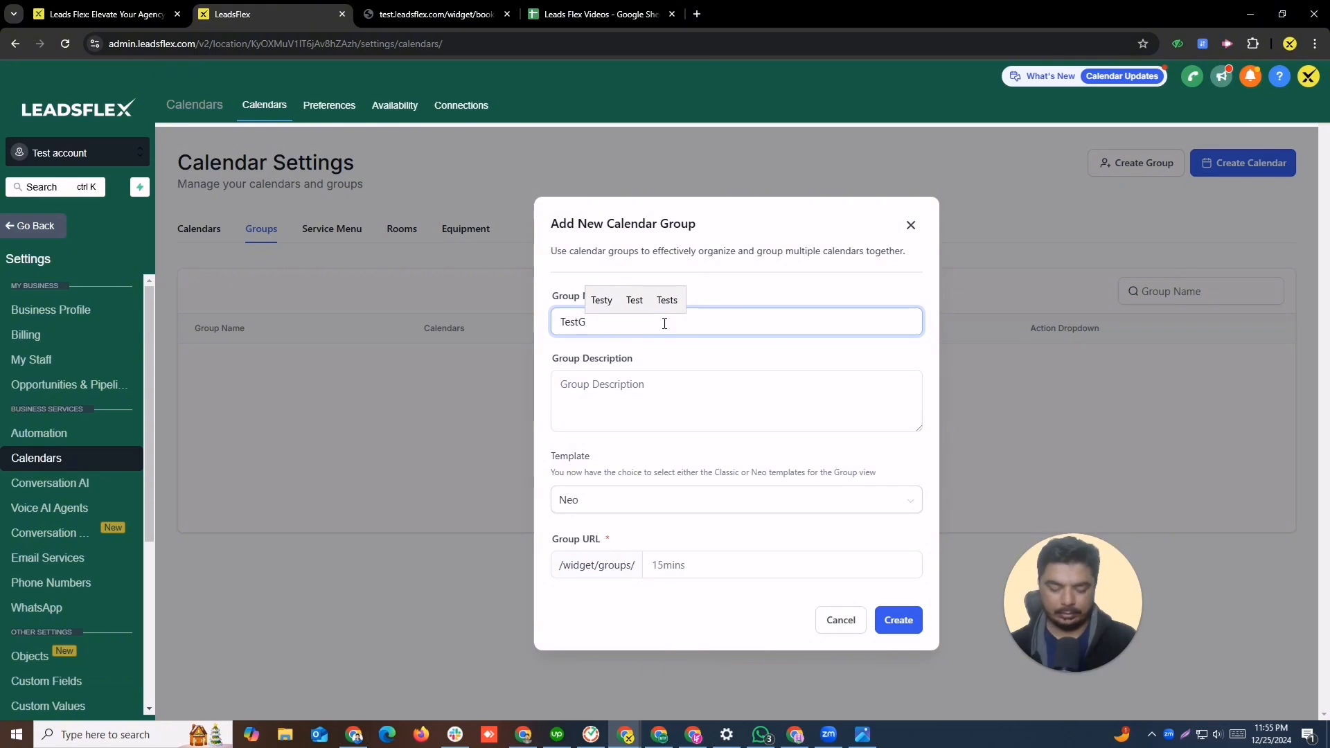
{"action": "type", "text": "rou"}
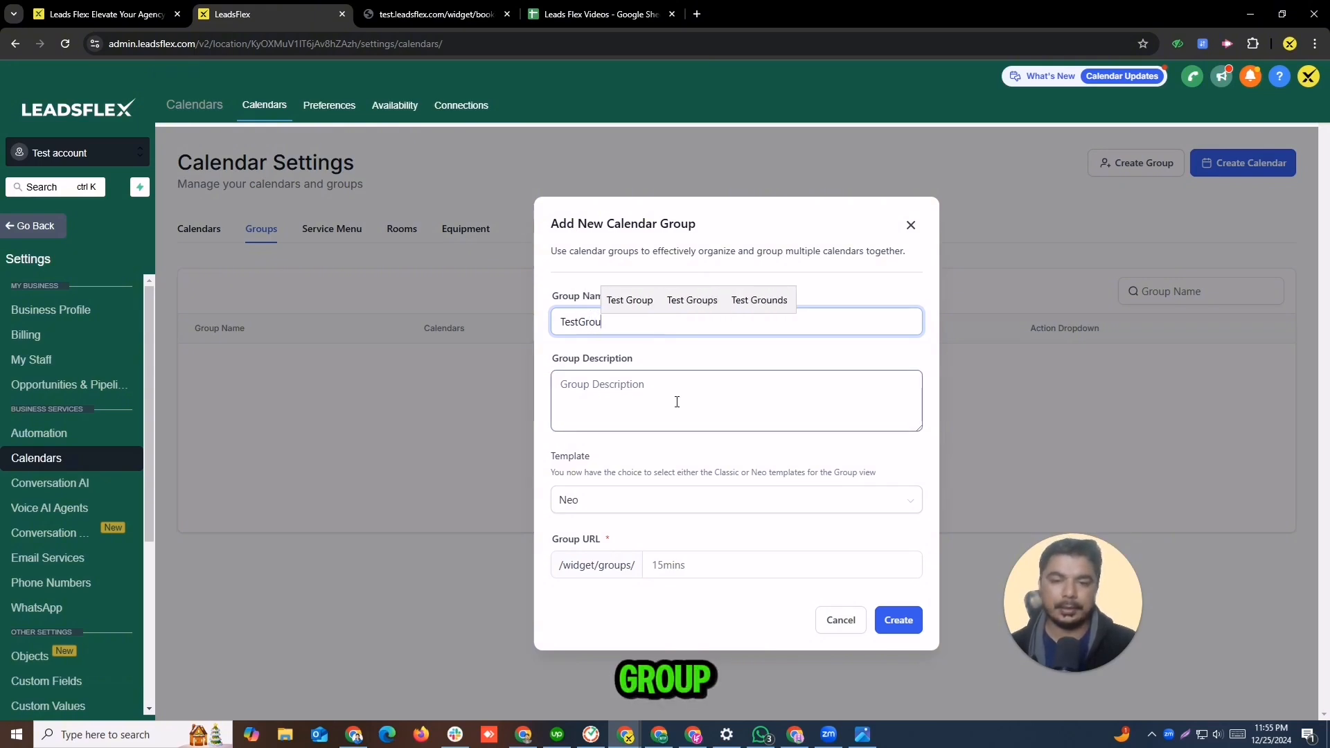
{"action": "left_click", "coordinate": [676, 399]}
{"action": "left_click", "coordinate": [649, 314]}
{"action": "type", "text": "p"}
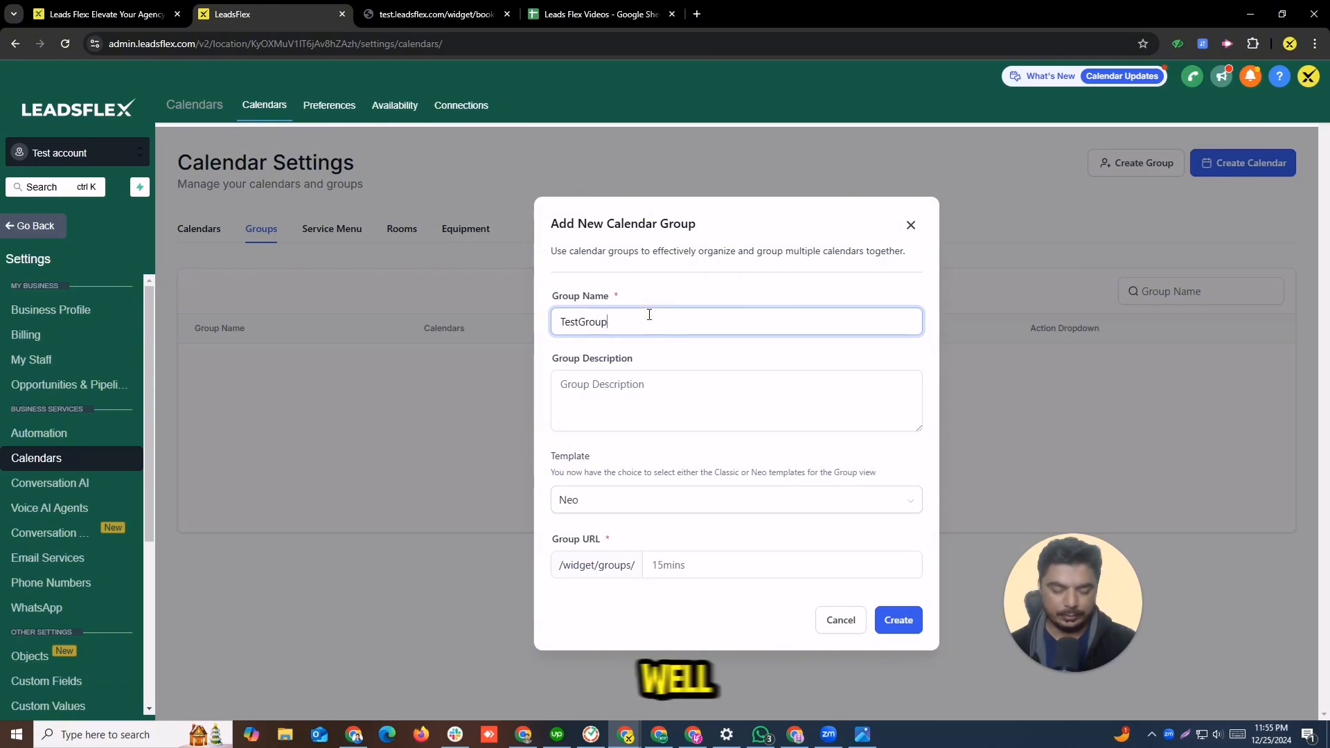
Step: Give the group the description "Test Group for Calendar" and choose the Classic template
{"action": "left_click", "coordinate": [698, 391]}
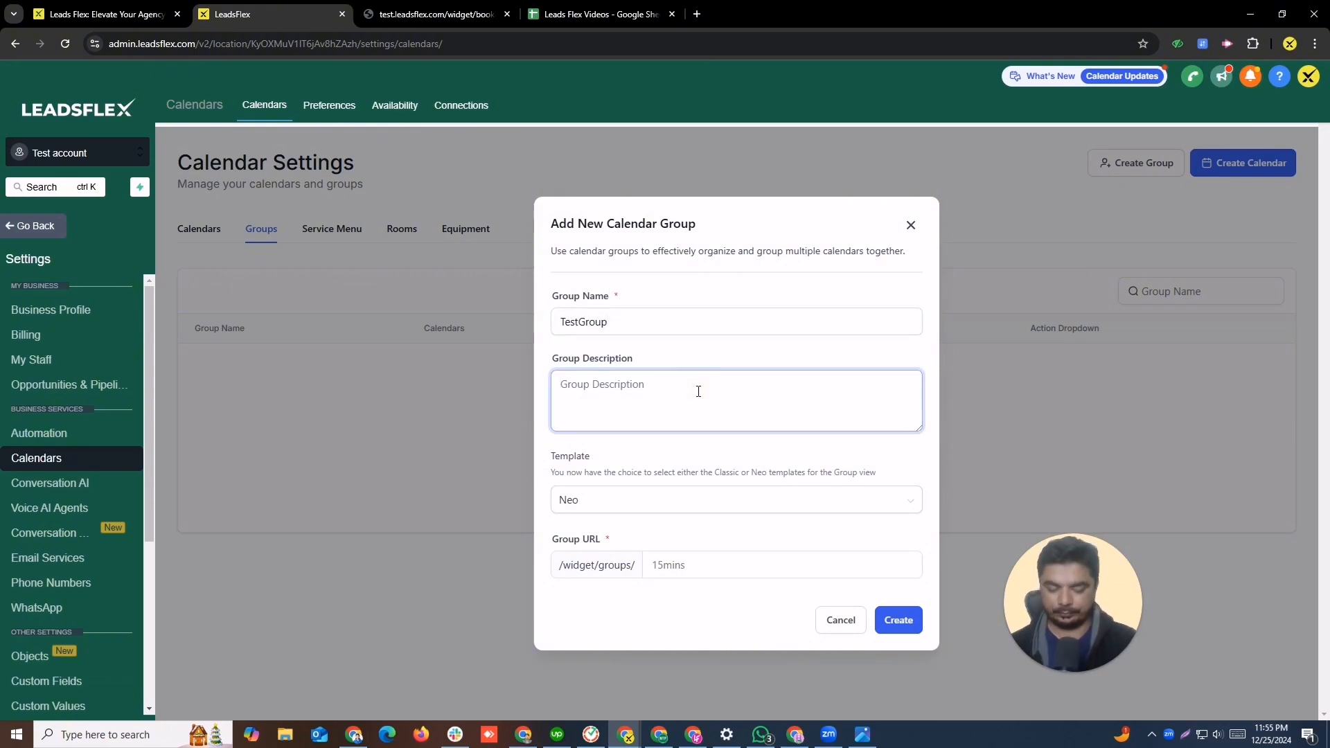
{"action": "type", "text": "Test Grou"}
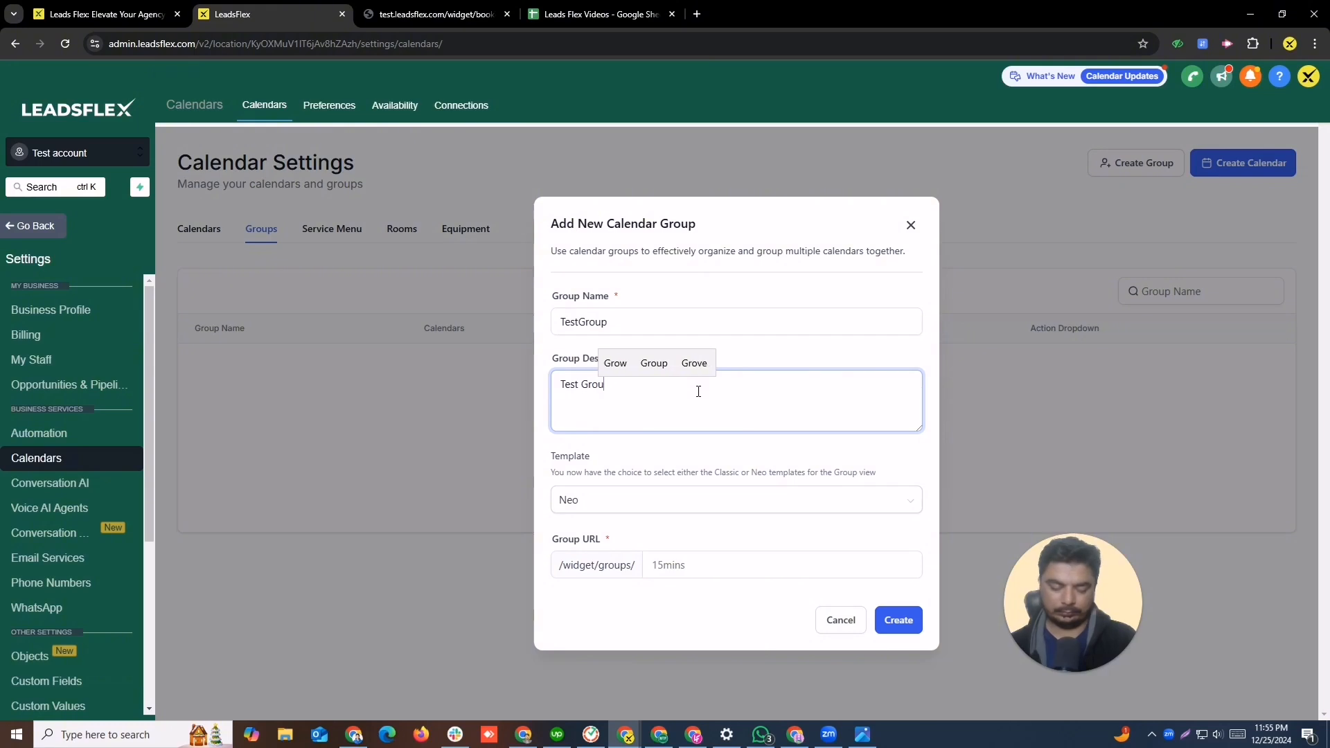
{"action": "type", "text": "p for Calen"}
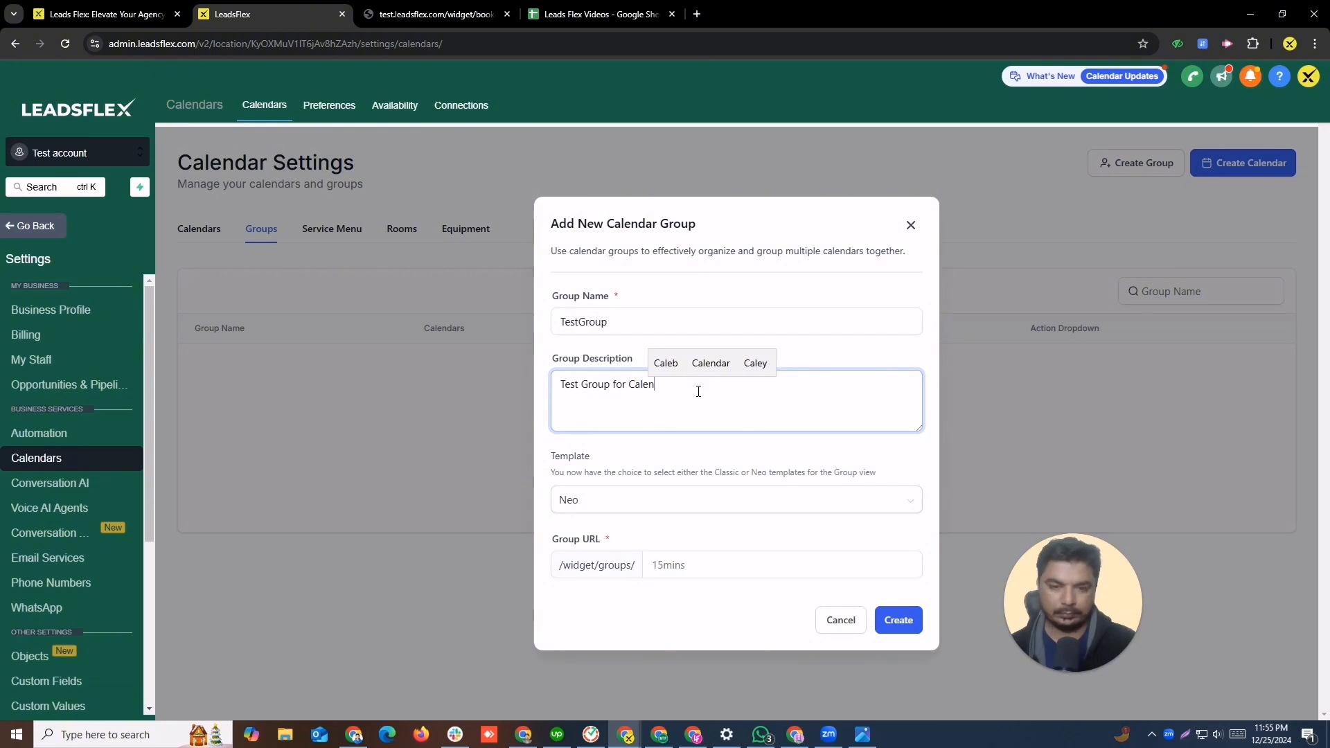
{"action": "left_click", "coordinate": [667, 365]}
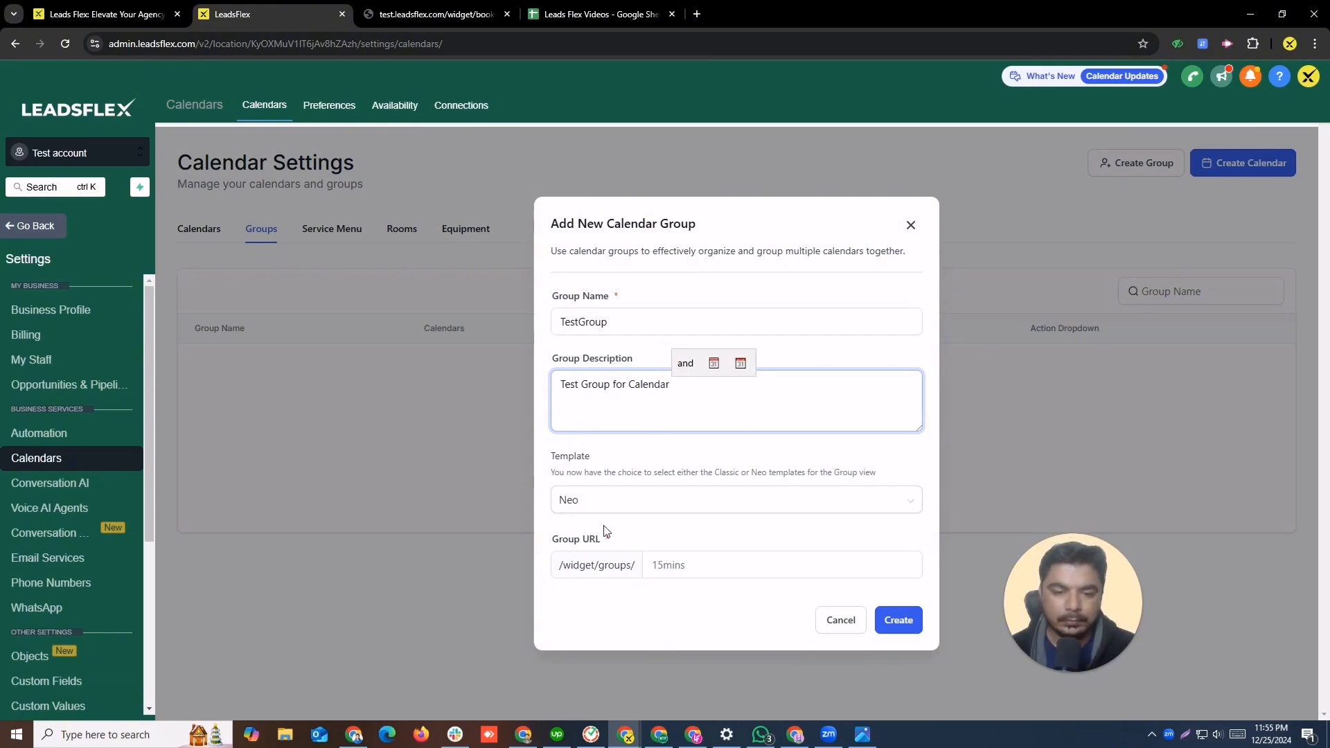
{"action": "left_click", "coordinate": [594, 499]}
{"action": "left_click", "coordinate": [579, 558]}
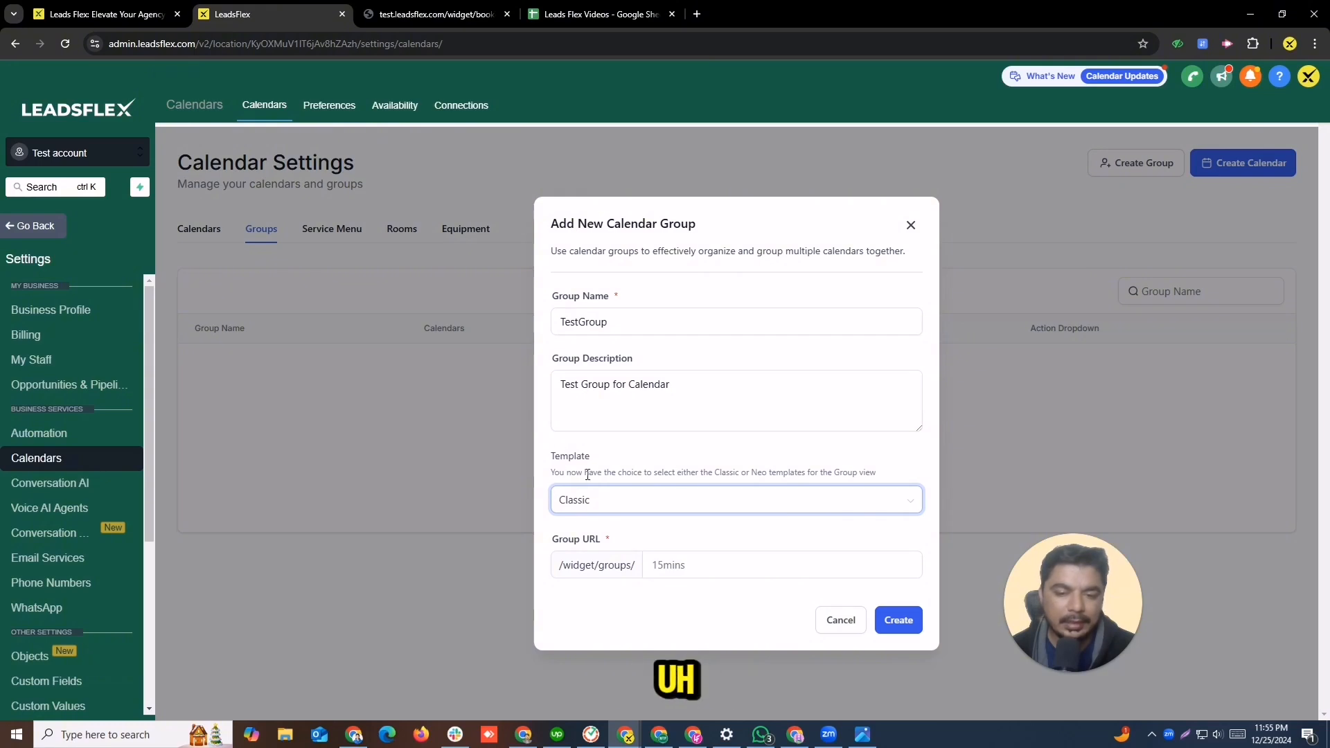
Step: Set the group URL to timenomore and create the calendar group
{"action": "left_click", "coordinate": [701, 568]}
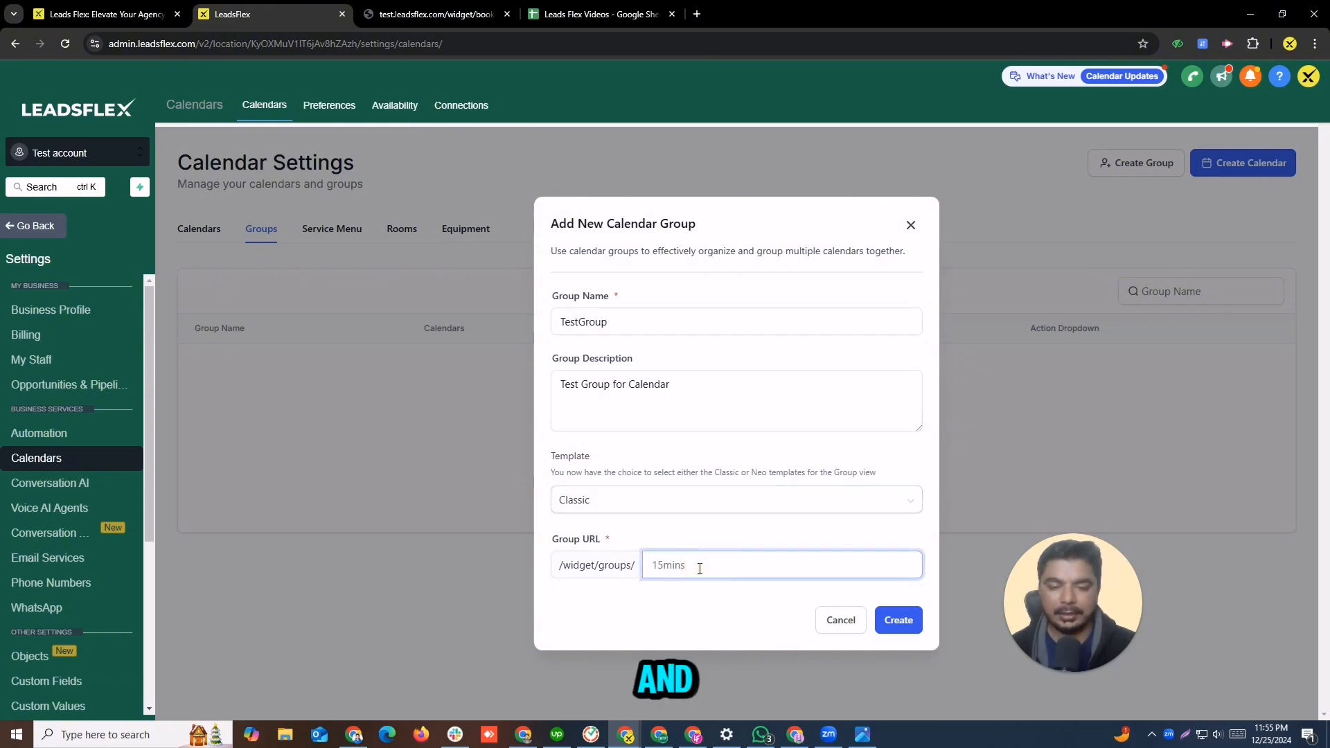
{"action": "type", "text": "time"}
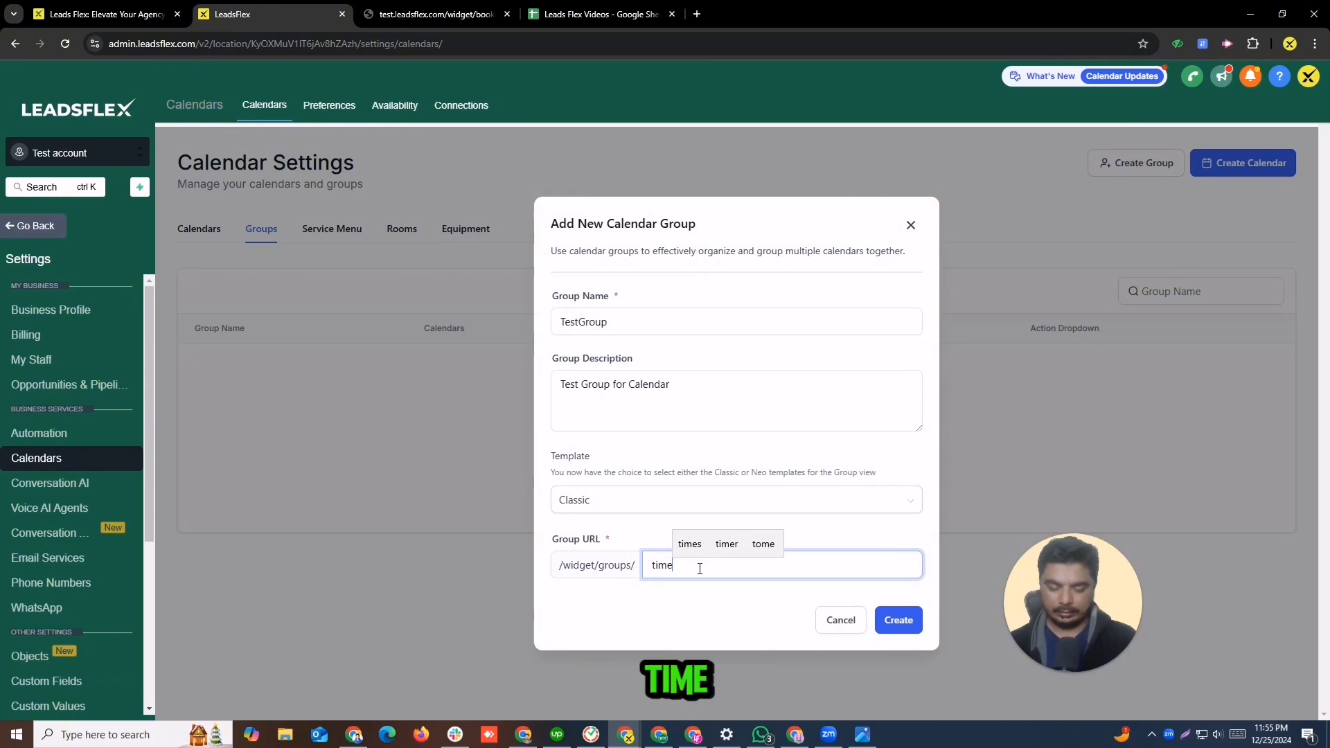
{"action": "type", "text": "nomore"}
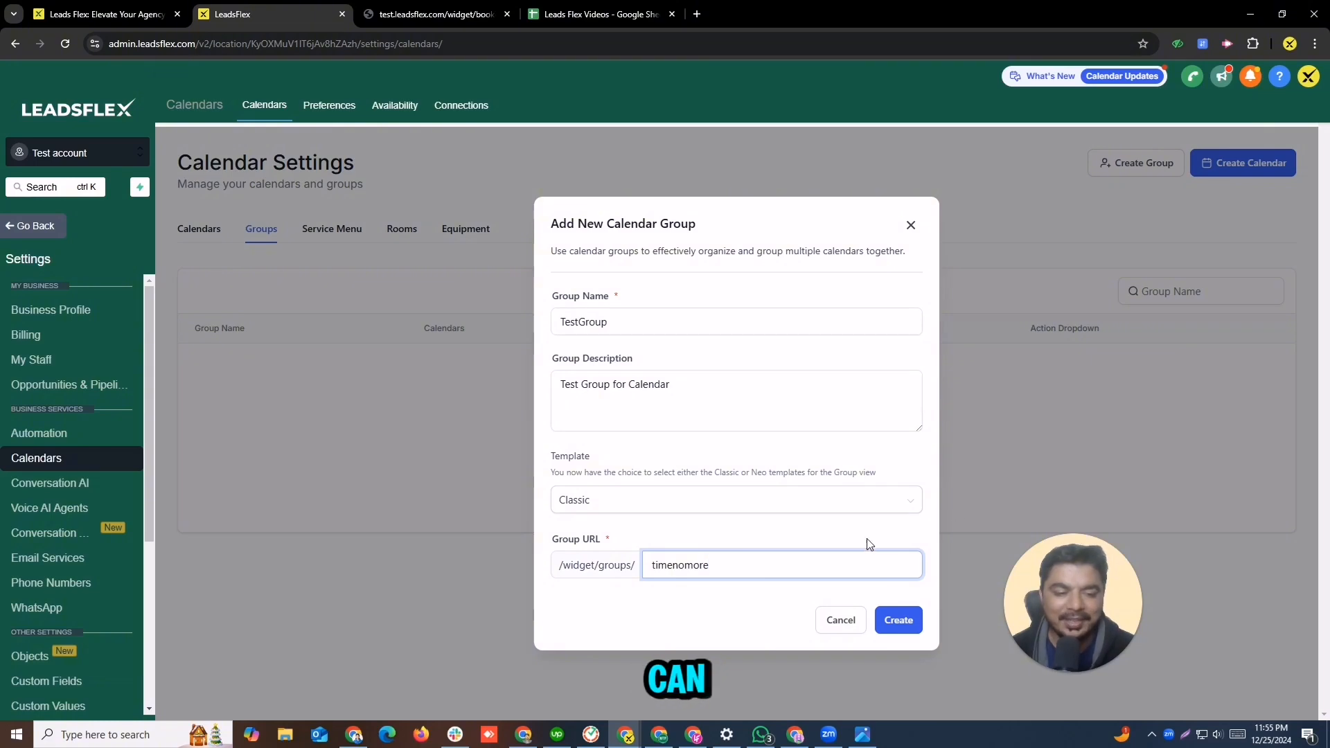
{"action": "left_click", "coordinate": [895, 619]}
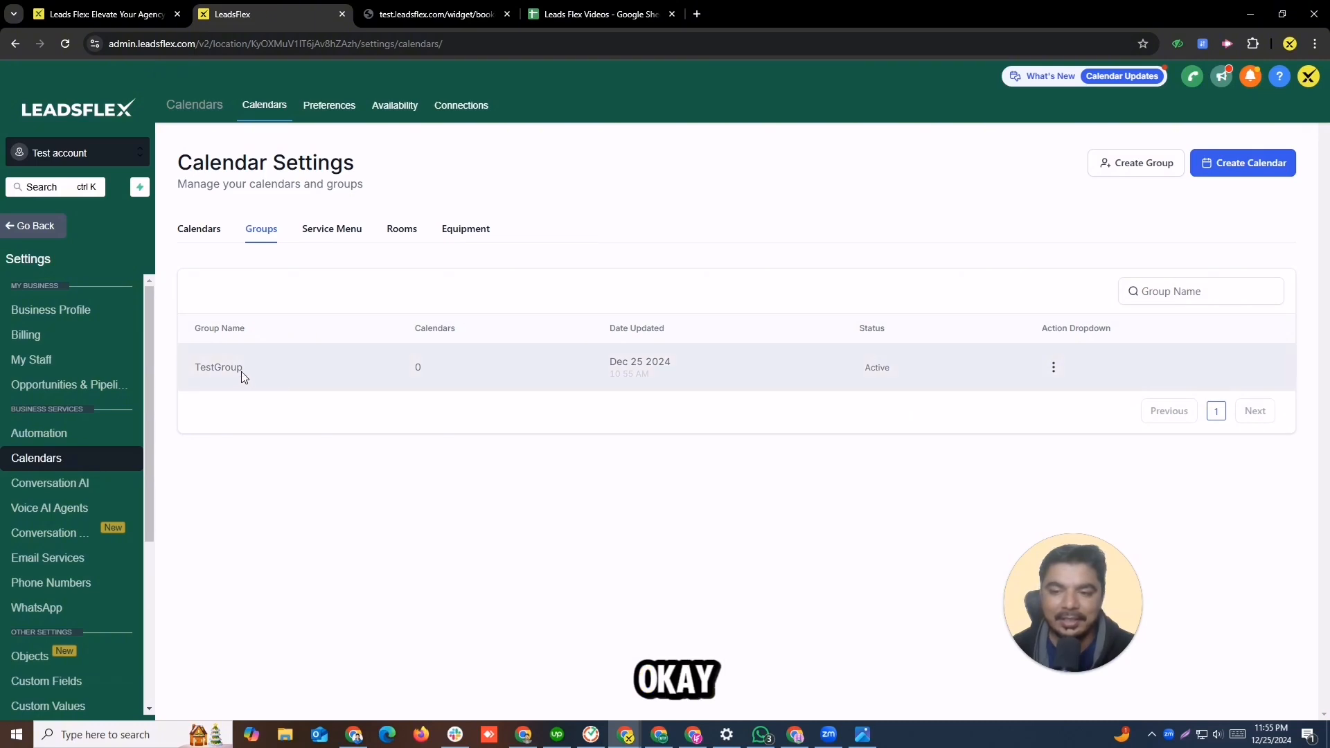
Step: Move the Testtwo calendar into TestGroup, accepting that its legacy link stops working
{"action": "left_click", "coordinate": [1054, 367]}
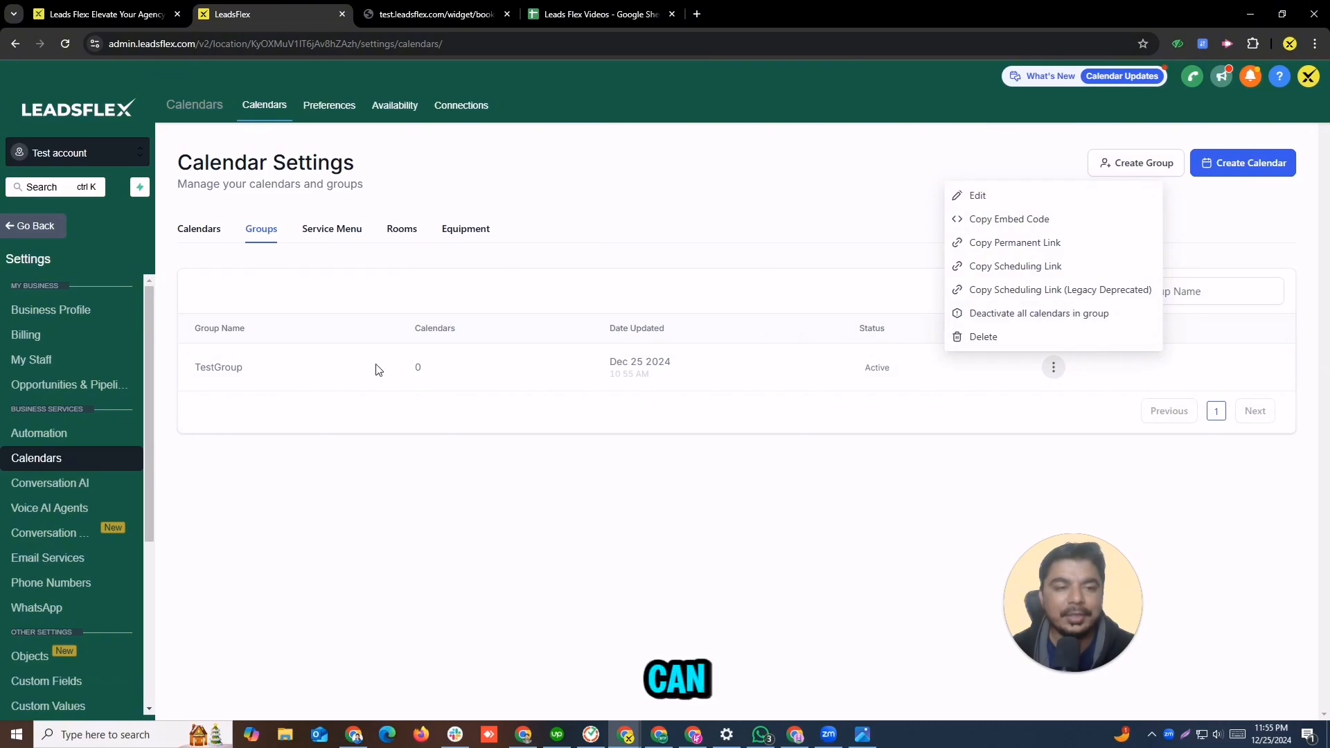
{"action": "left_click", "coordinate": [219, 235]}
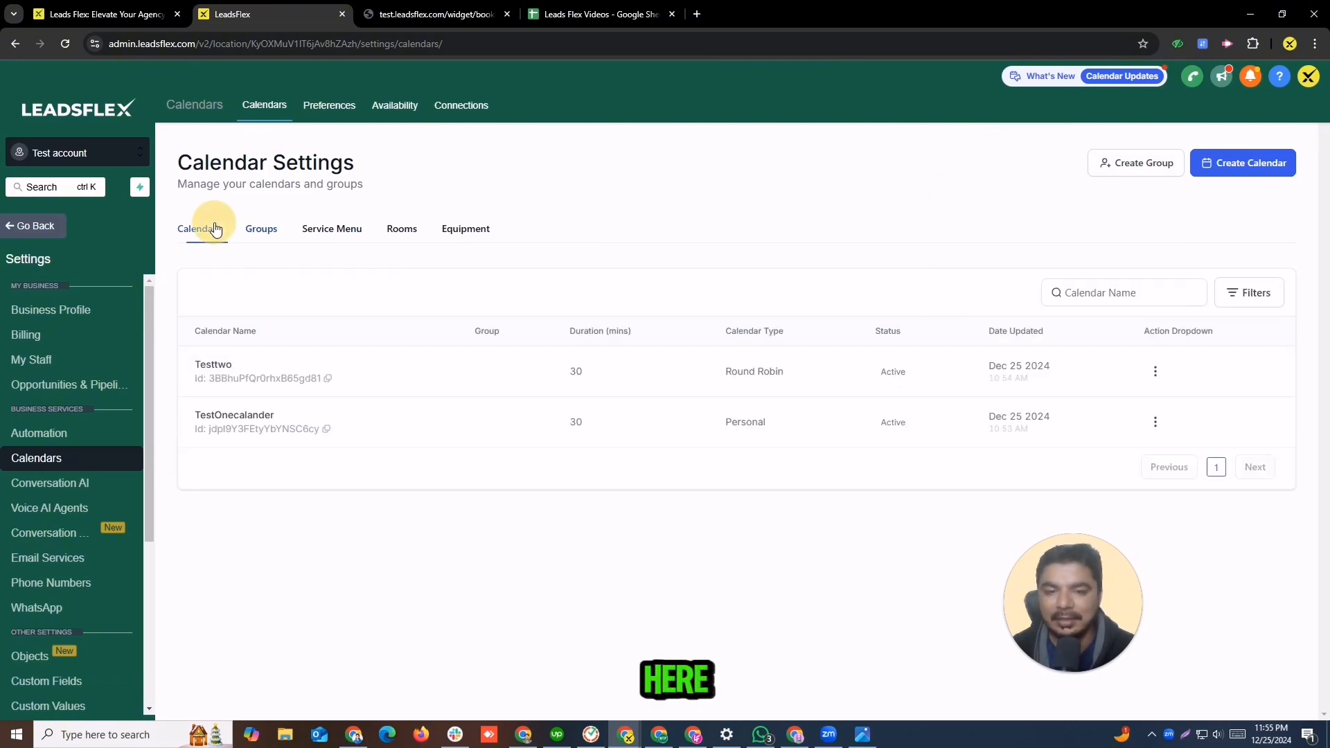
{"action": "left_click", "coordinate": [1155, 369]}
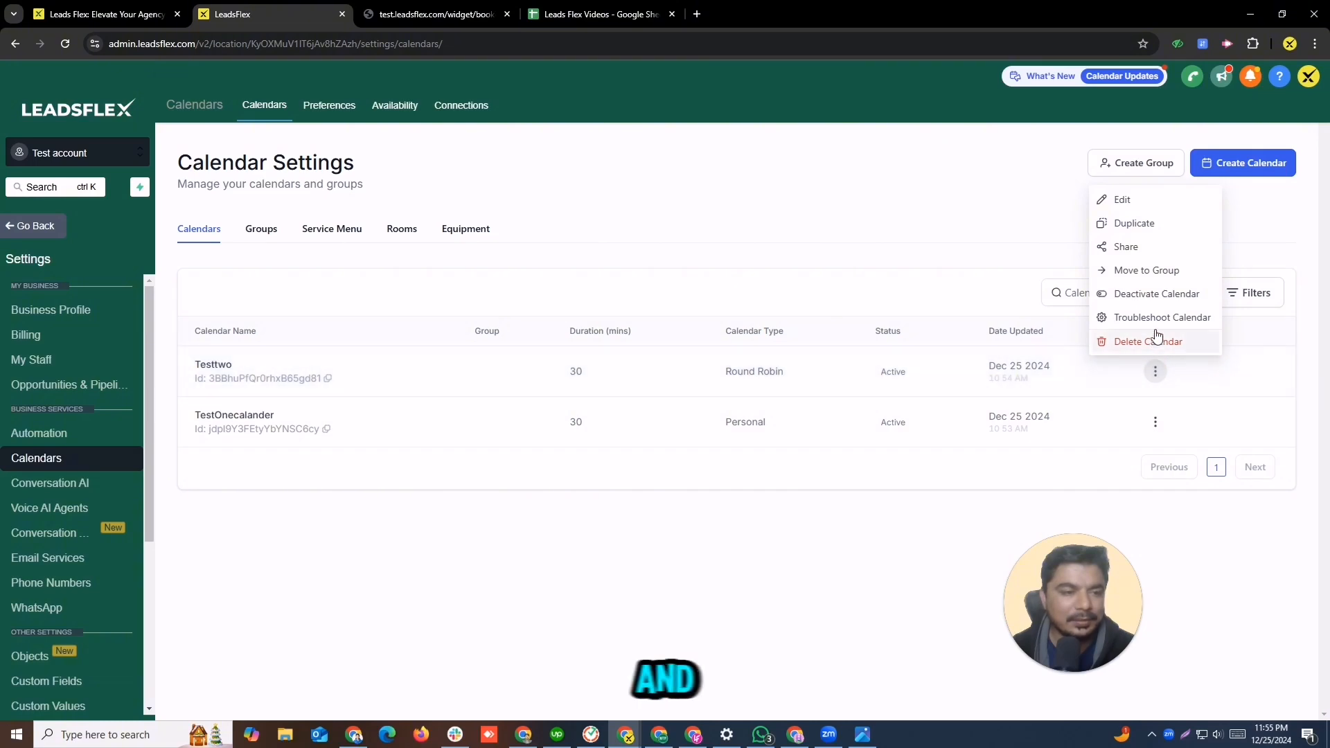
{"action": "left_click", "coordinate": [1163, 272]}
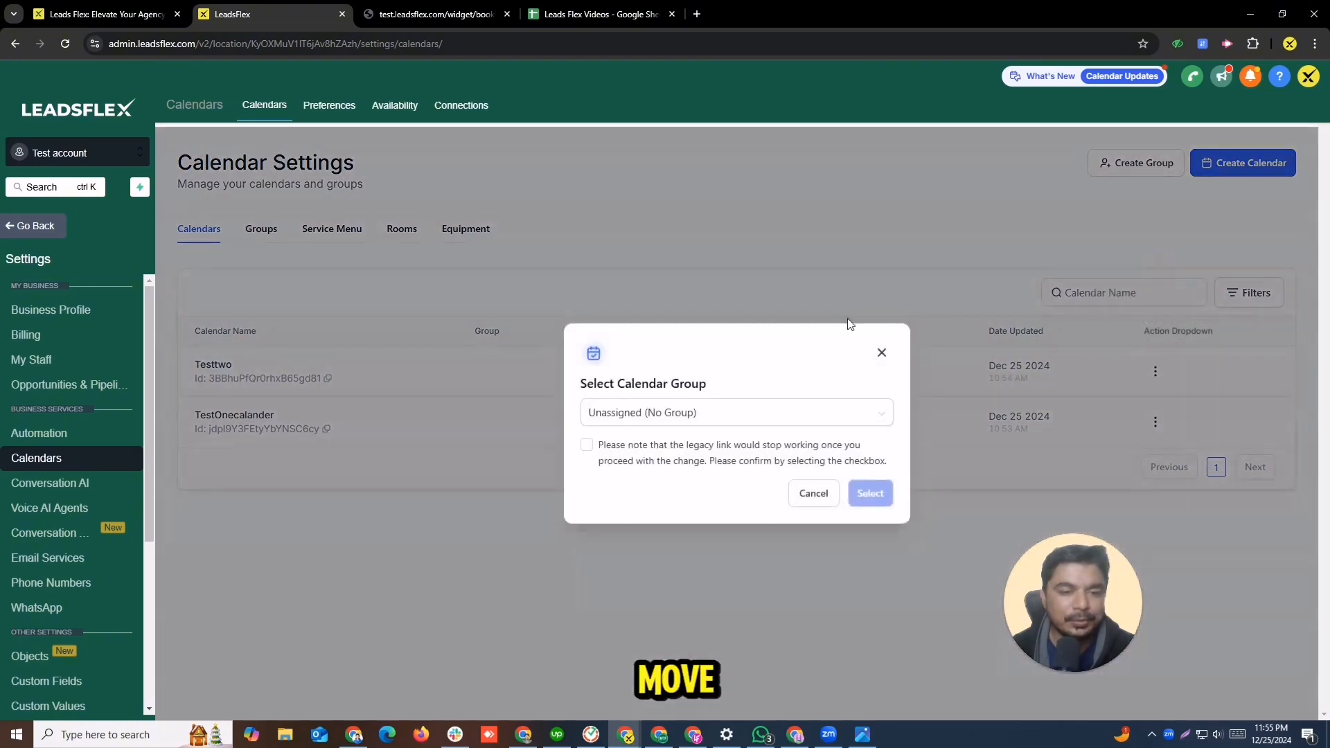
{"action": "left_click", "coordinate": [722, 408]}
{"action": "left_click", "coordinate": [611, 469]}
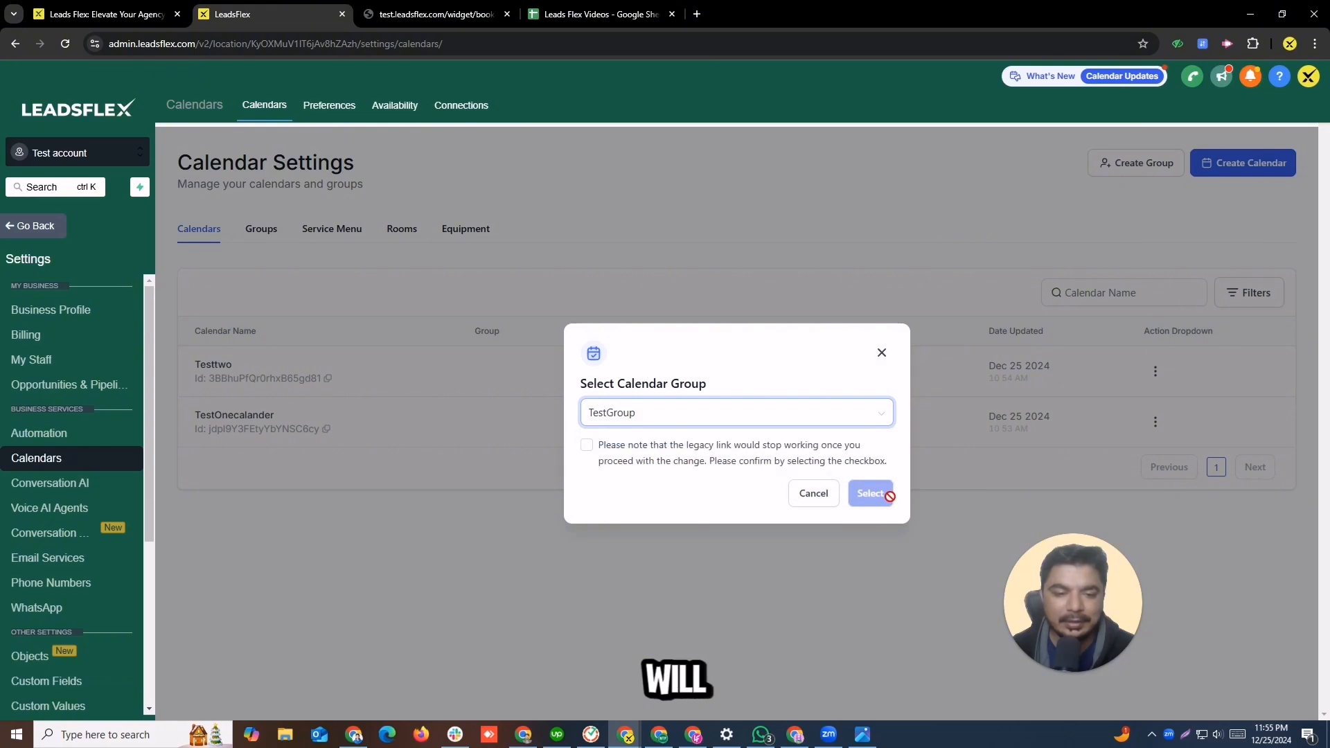
{"action": "left_click", "coordinate": [586, 447]}
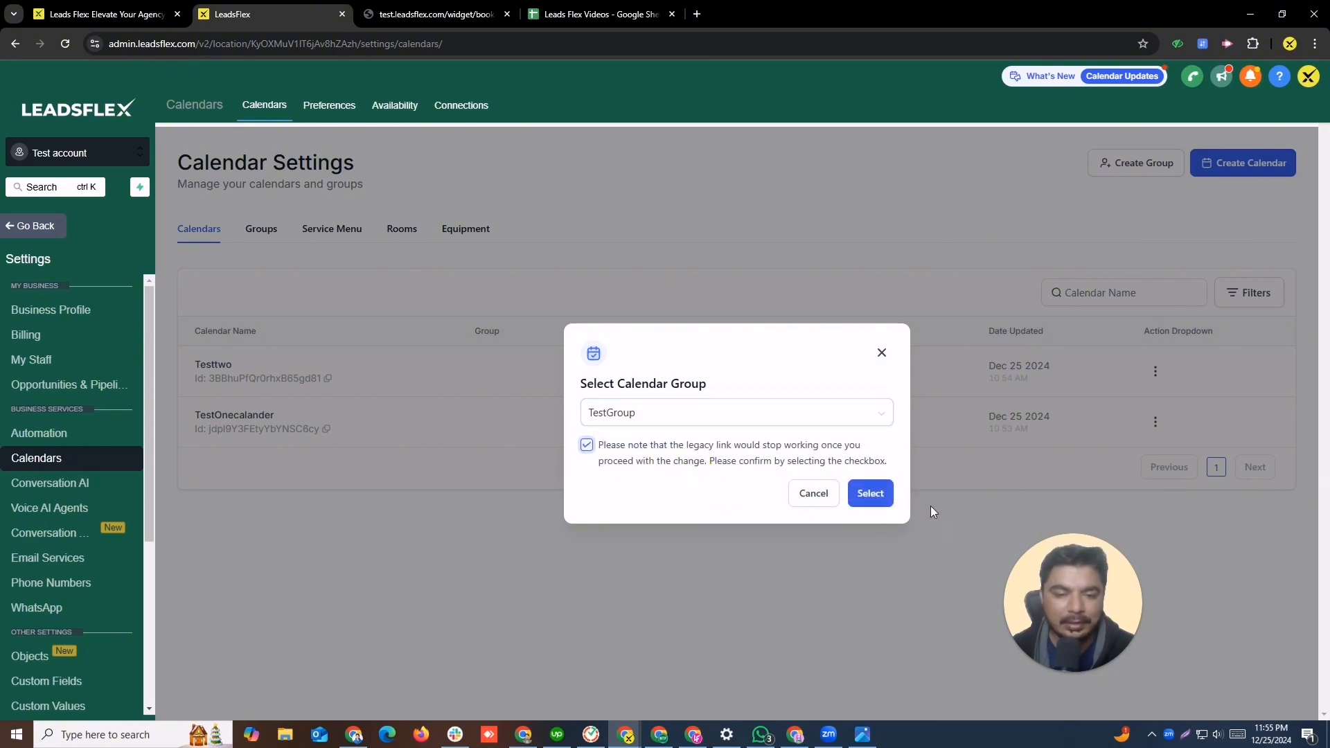
{"action": "left_click", "coordinate": [870, 493]}
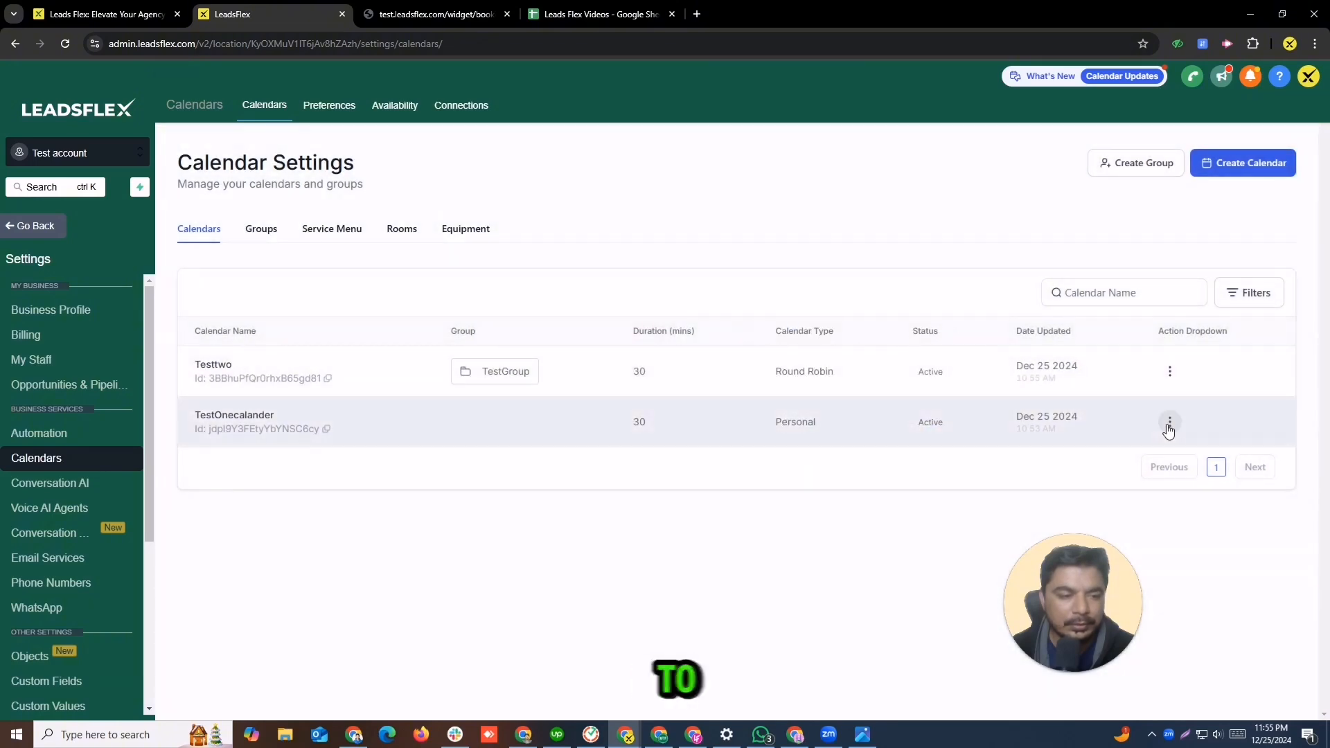
Step: Move the TestOnecalander calendar into TestGroup, accepting that its legacy link stops working
{"action": "left_click", "coordinate": [1169, 421]}
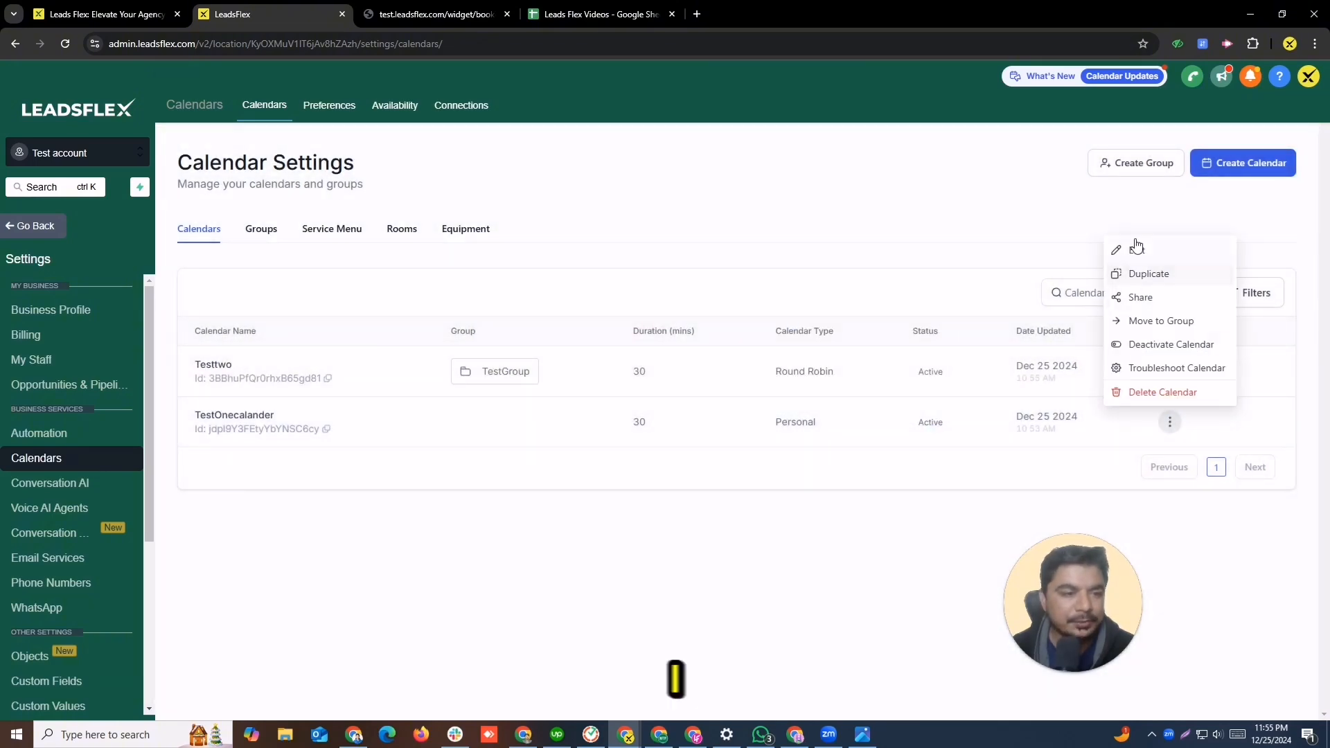
{"action": "left_click", "coordinate": [1161, 321]}
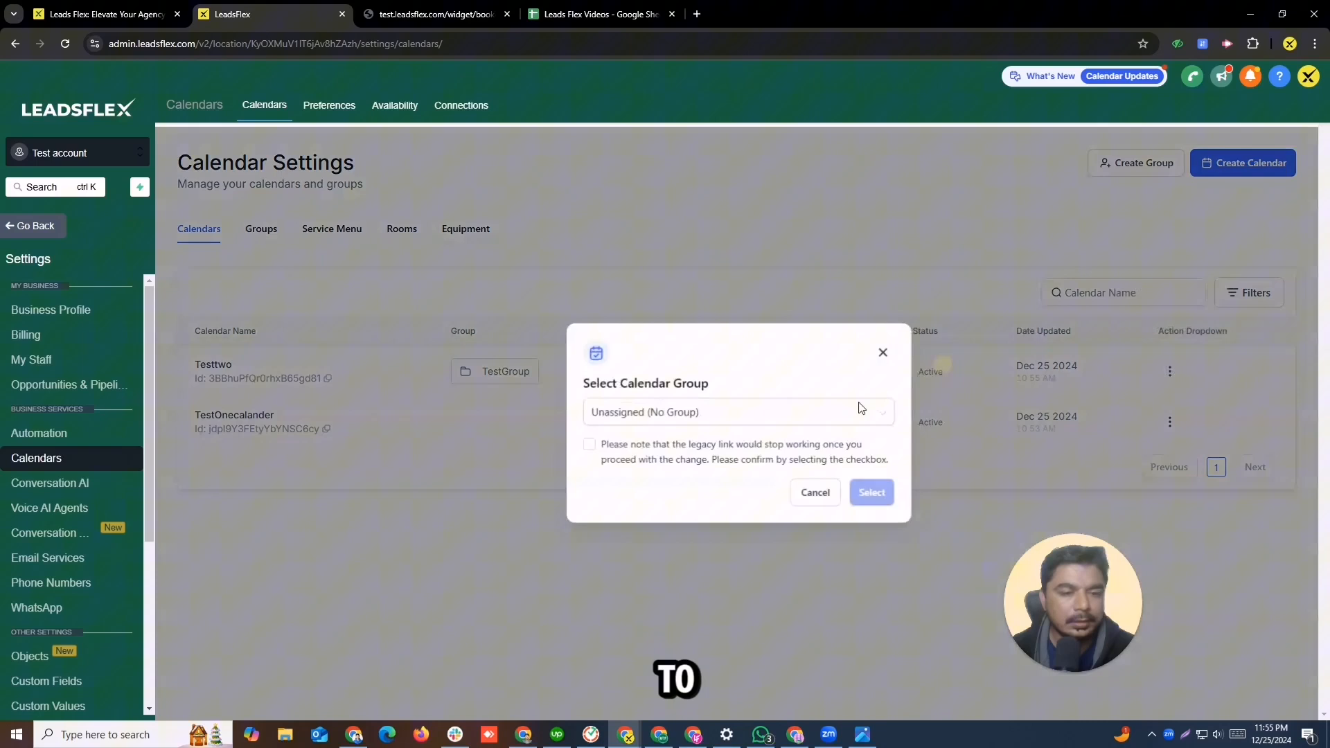
{"action": "left_click", "coordinate": [632, 416]}
{"action": "left_click", "coordinate": [610, 469]}
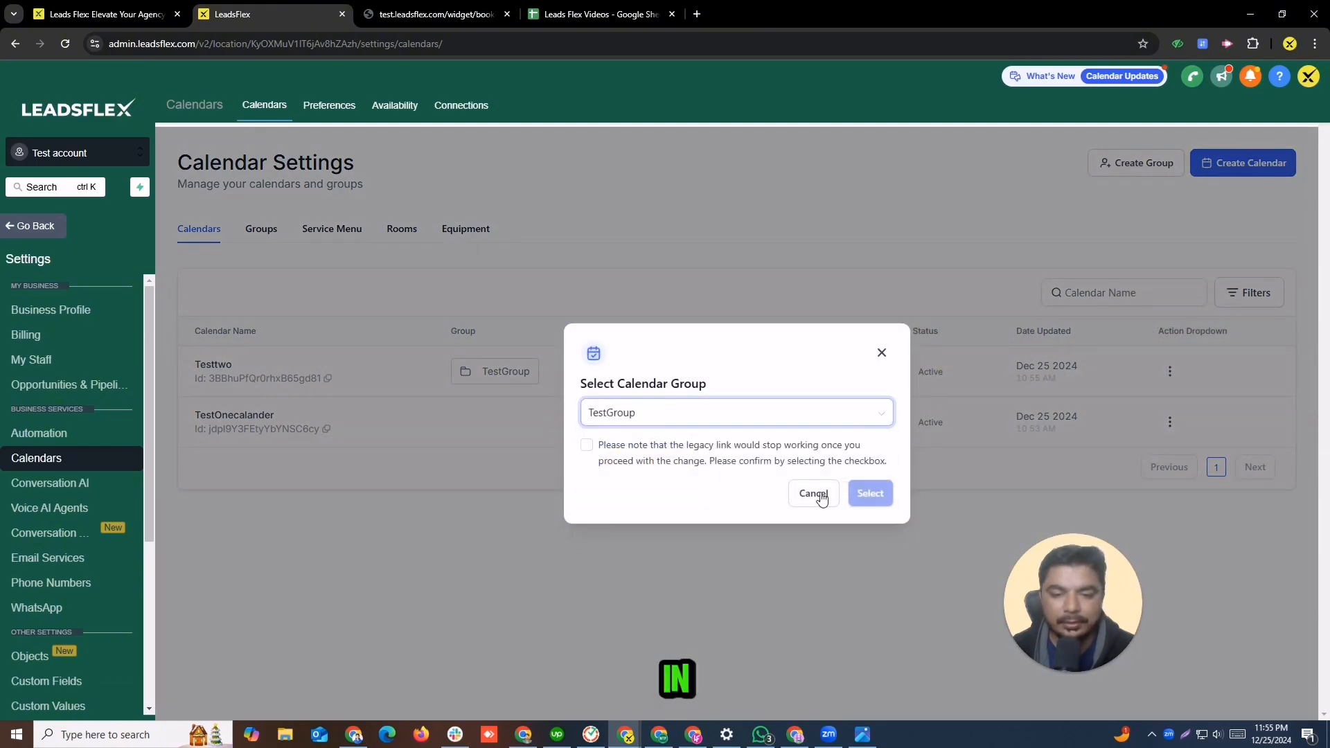
{"action": "left_click", "coordinate": [586, 445]}
{"action": "left_click", "coordinate": [870, 493]}
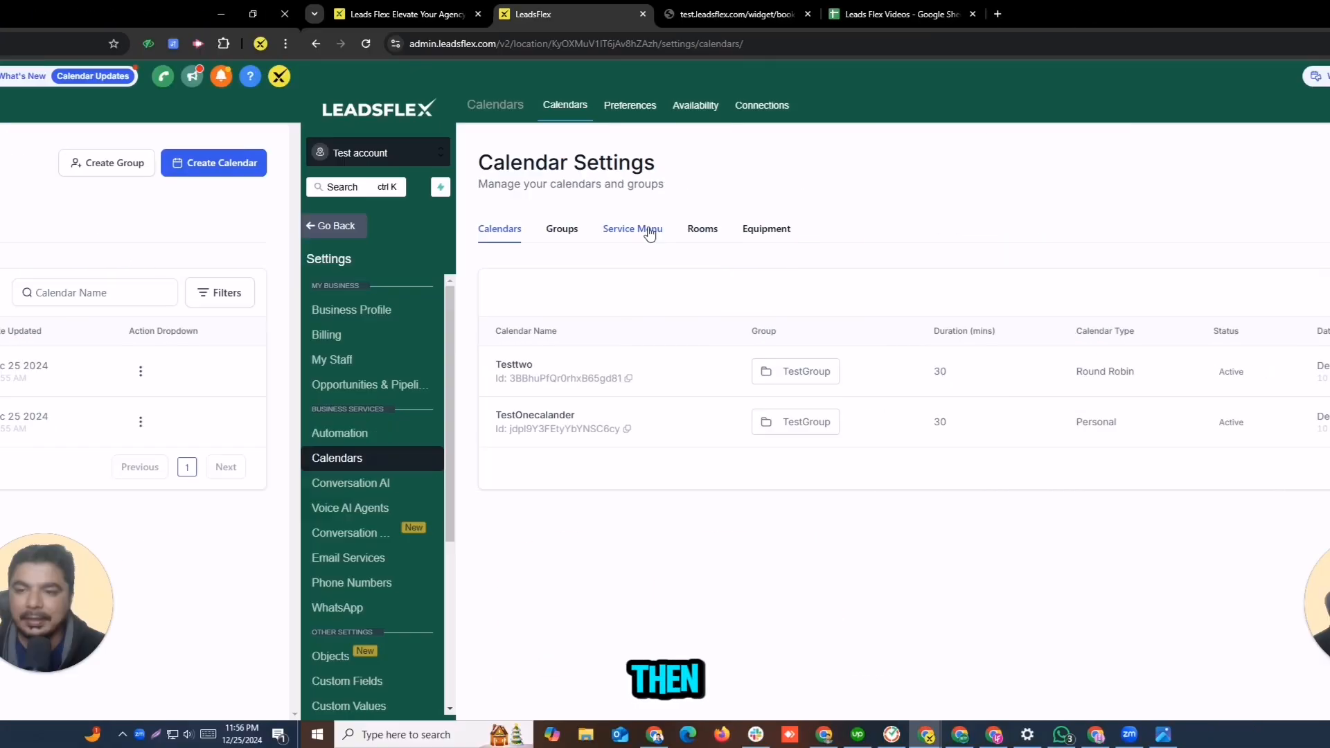
Step: Start a new service menu and name it Testservicesmenu
{"action": "left_click", "coordinate": [340, 229]}
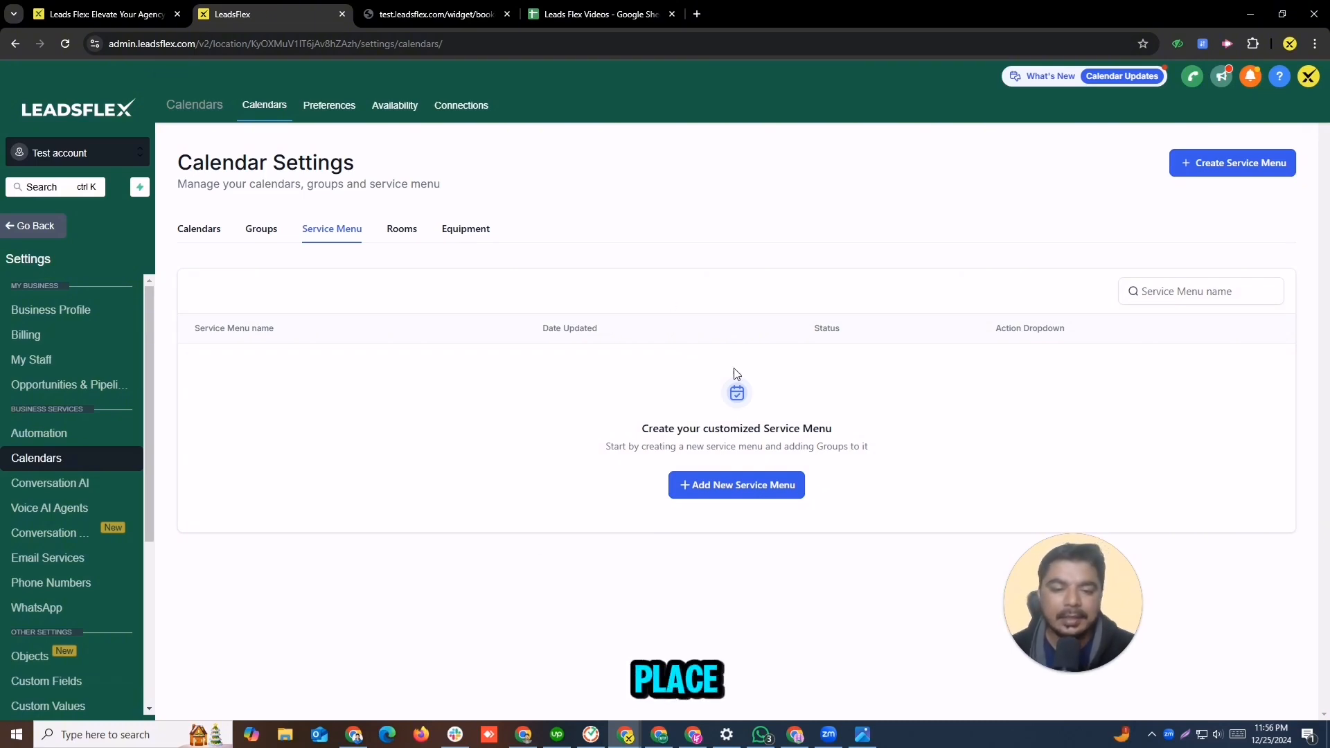
{"action": "left_click", "coordinate": [720, 499]}
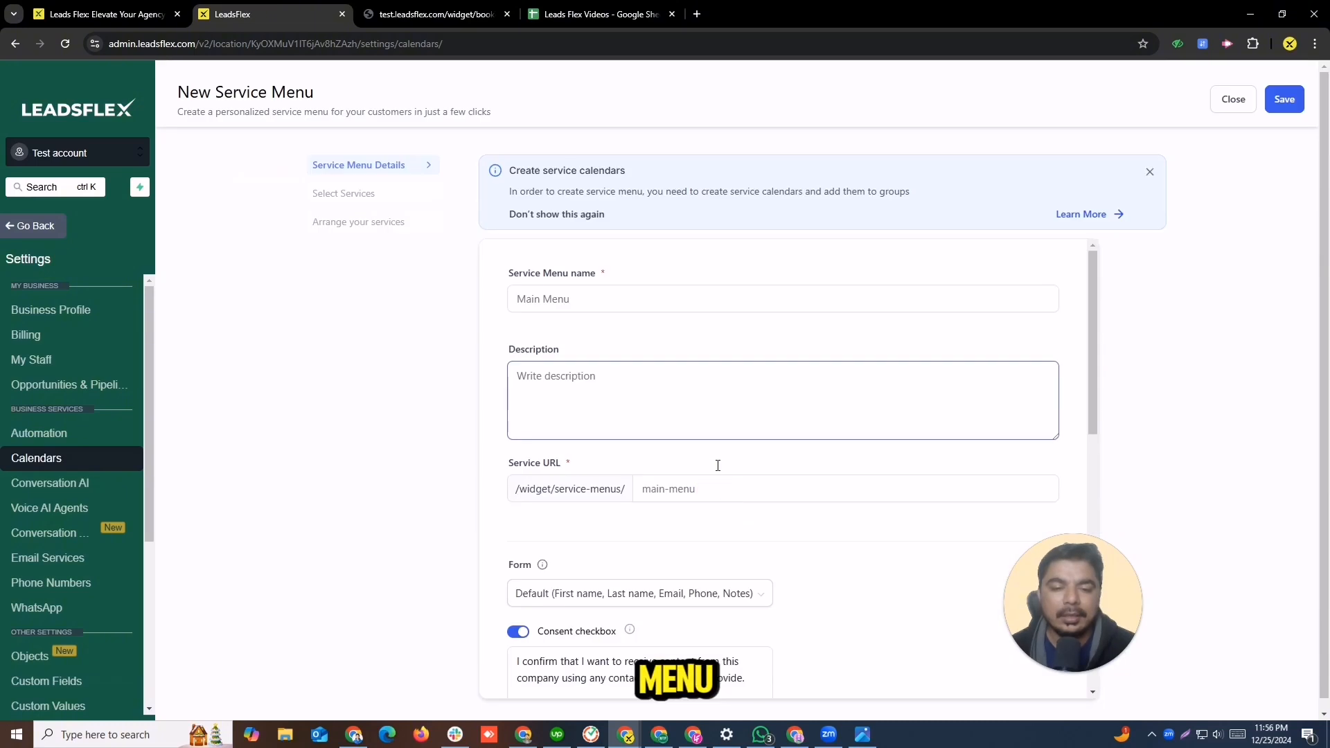
{"action": "left_click", "coordinate": [603, 313]}
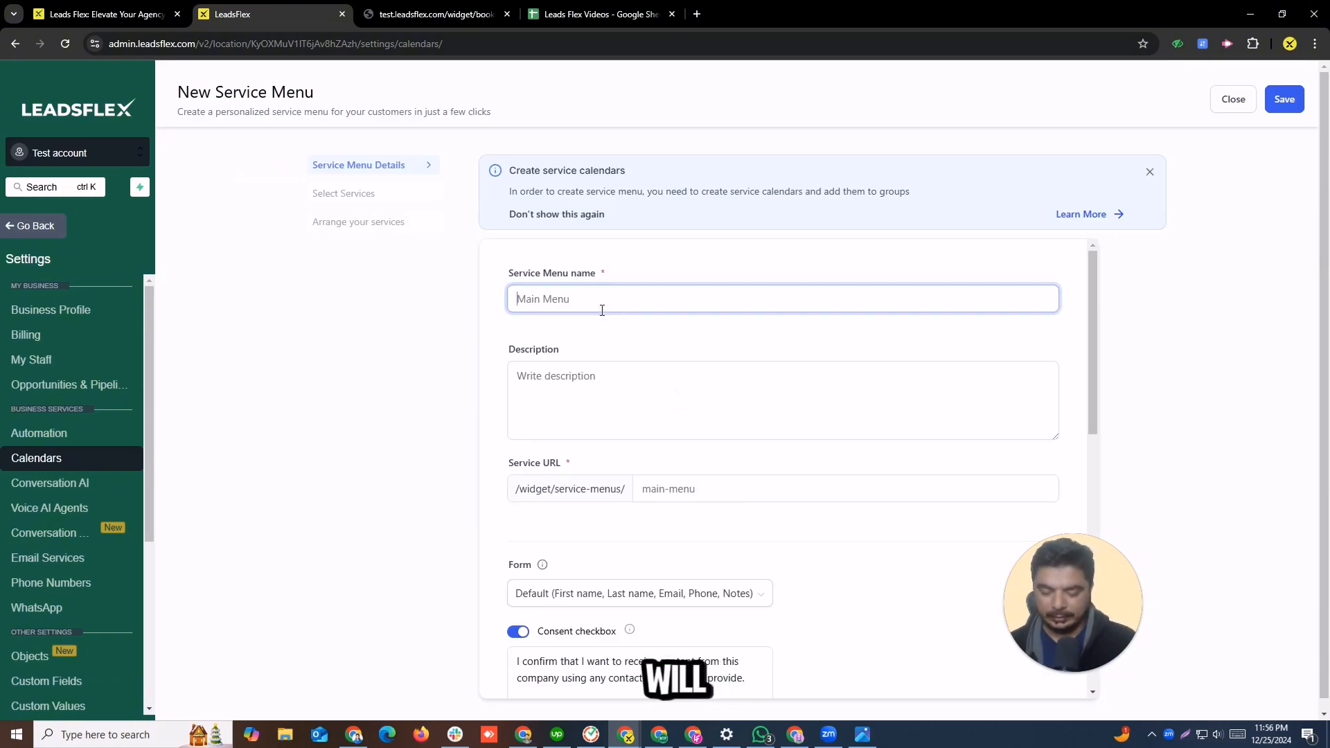
{"action": "type", "text": "Testserv"}
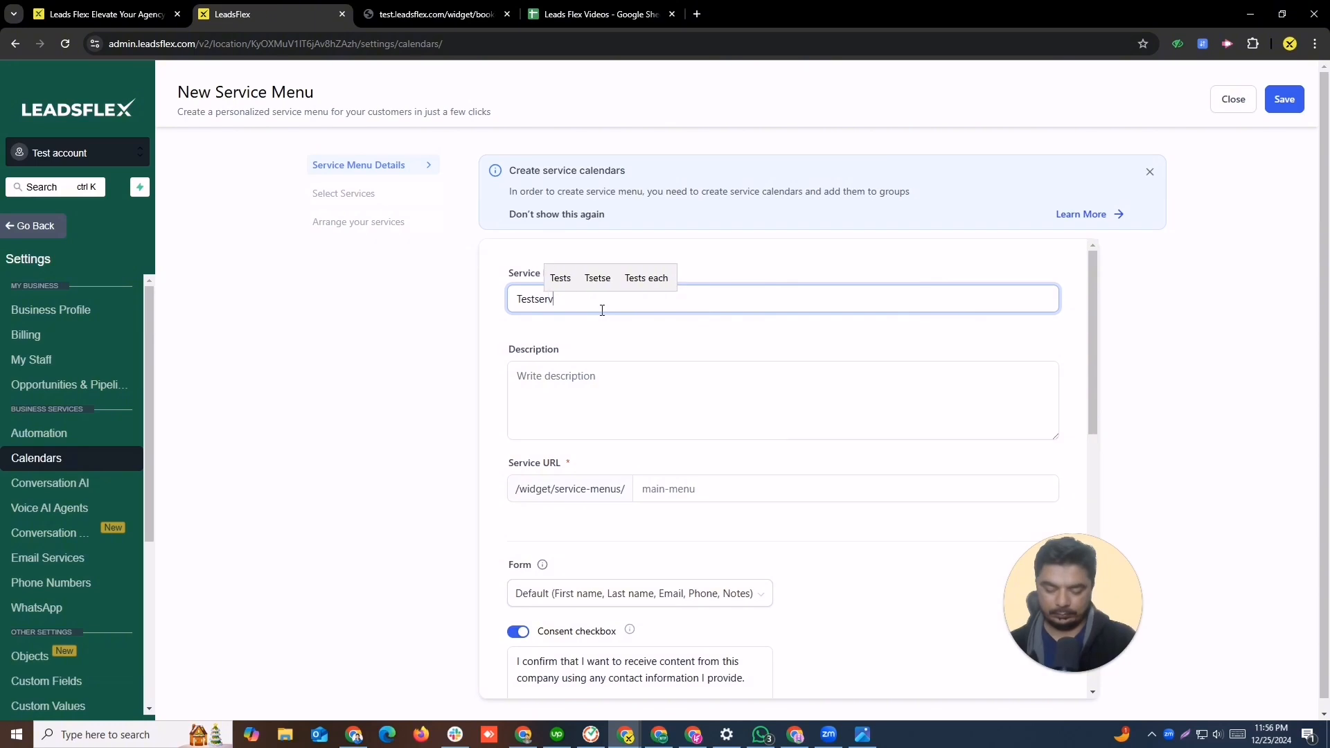
{"action": "type", "text": "icesn"}
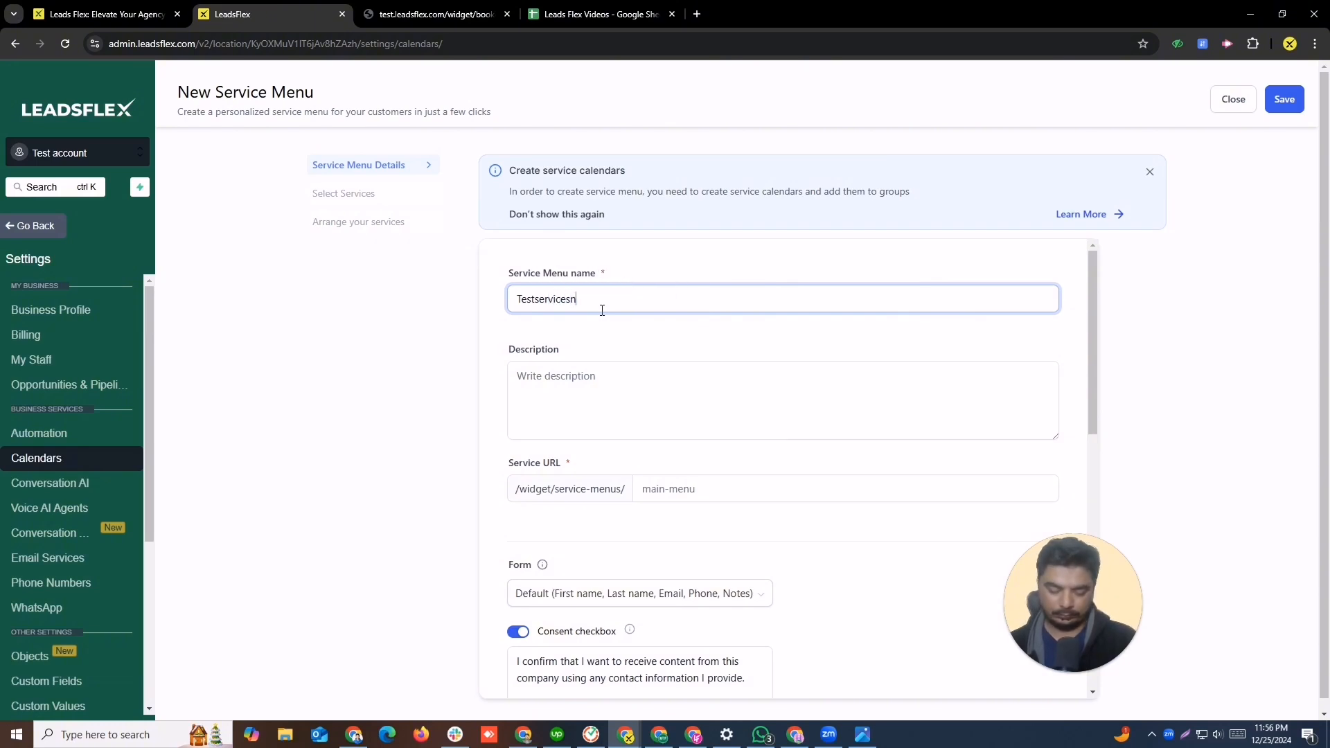
{"action": "key", "text": "BackSpace"}
{"action": "type", "text": "menu"}
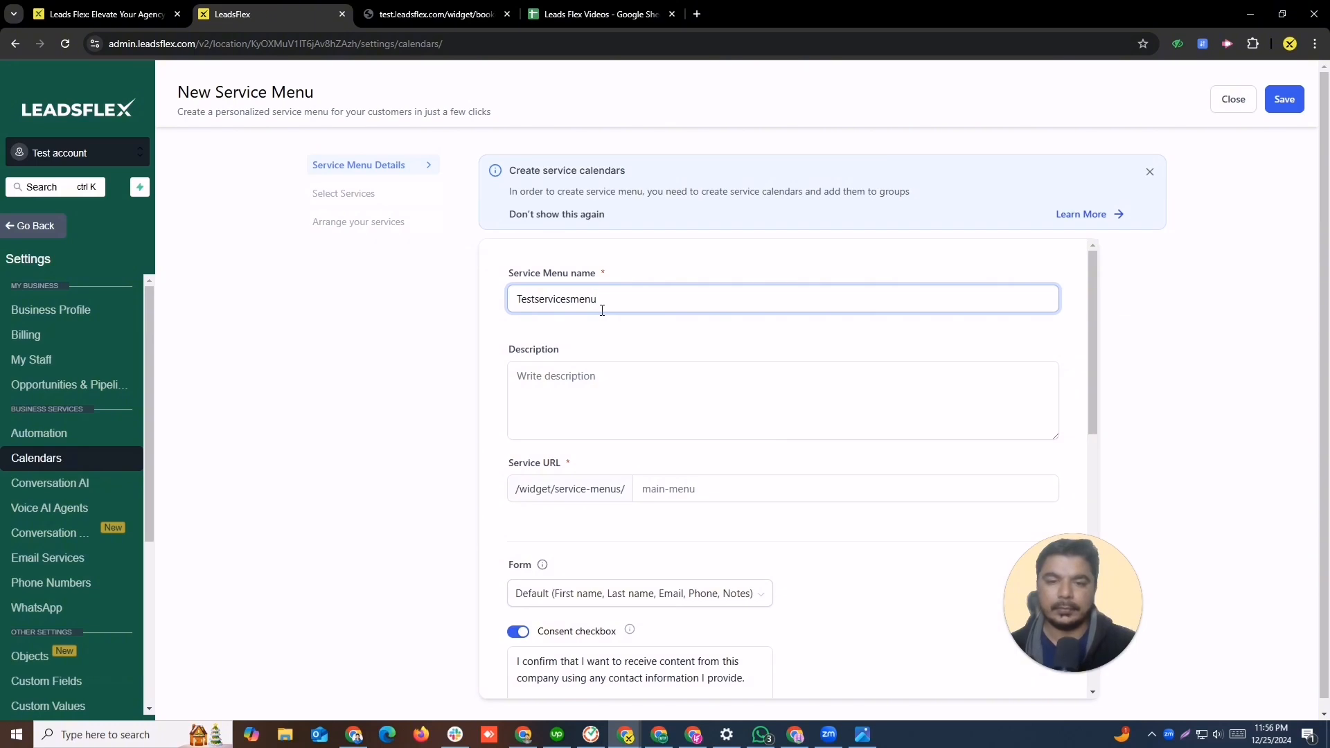
Step: Reuse the name Testservicesmenu as the service menu's description and set its service URL to testservicesmenu
{"action": "left_click_drag", "start_coordinate": [609, 305], "coordinate": [472, 292]}
{"action": "key", "text": "ctrl+c"}
{"action": "left_click", "coordinate": [612, 419]}
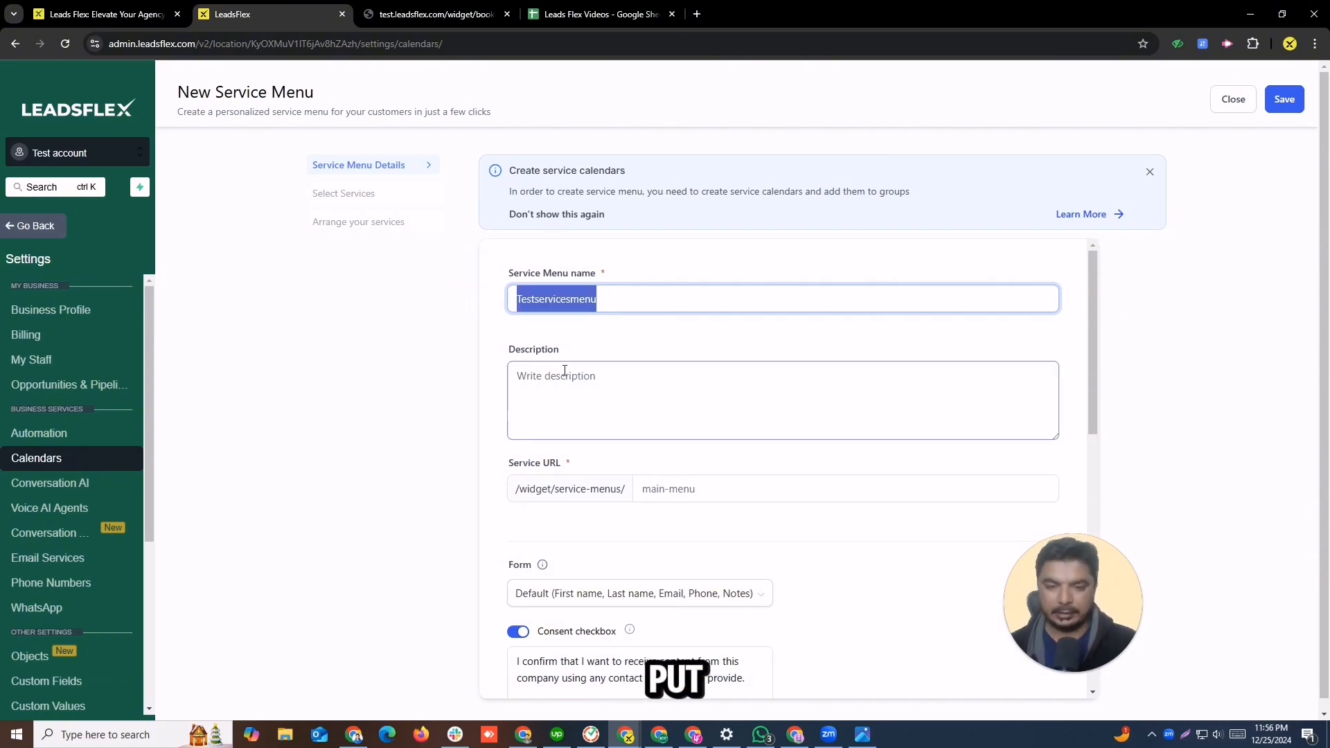
{"action": "key", "text": "ctrl+v"}
{"action": "left_click", "coordinate": [682, 488]}
{"action": "key", "text": "ctrl+v"}
{"action": "left_click", "coordinate": [677, 519]}
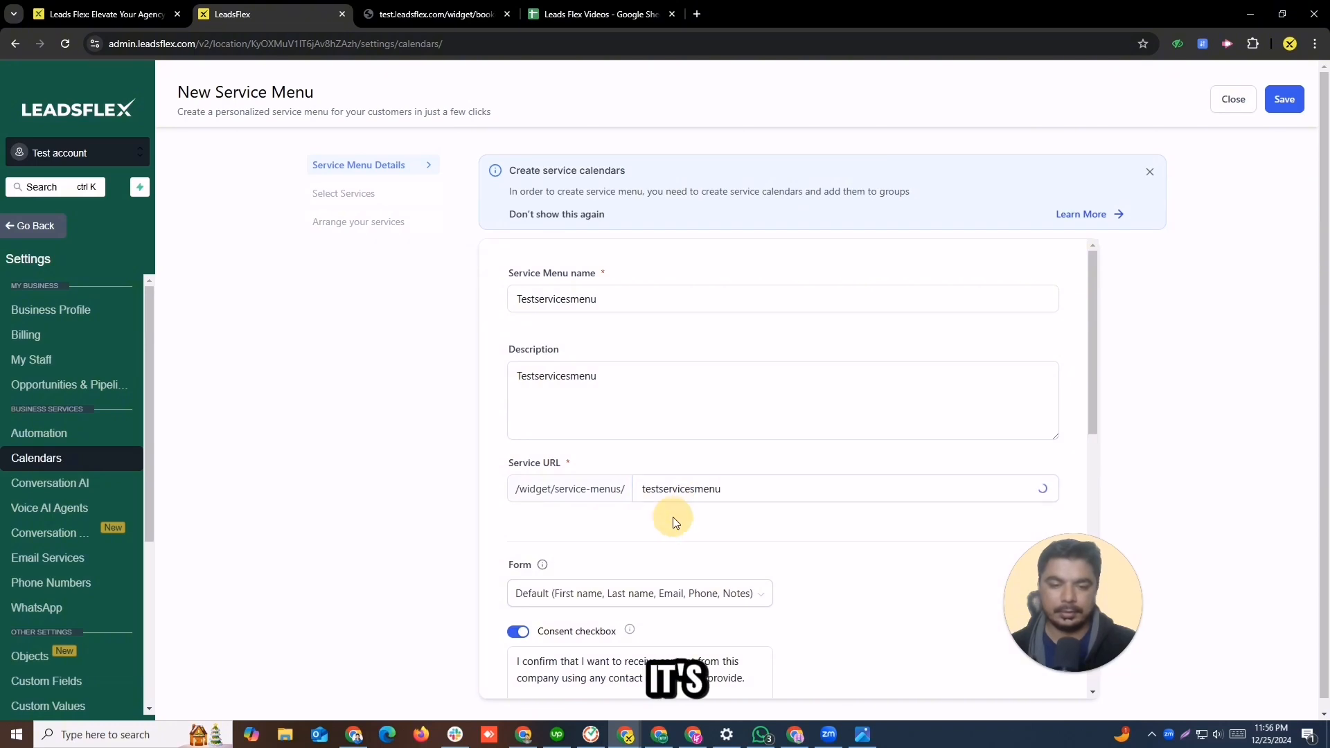
Step: Review the default form, confirmation page and additional options of the new service menu, and save it
{"action": "scroll", "coordinate": [677, 541], "scroll_direction": "down", "scroll_amount": 10}
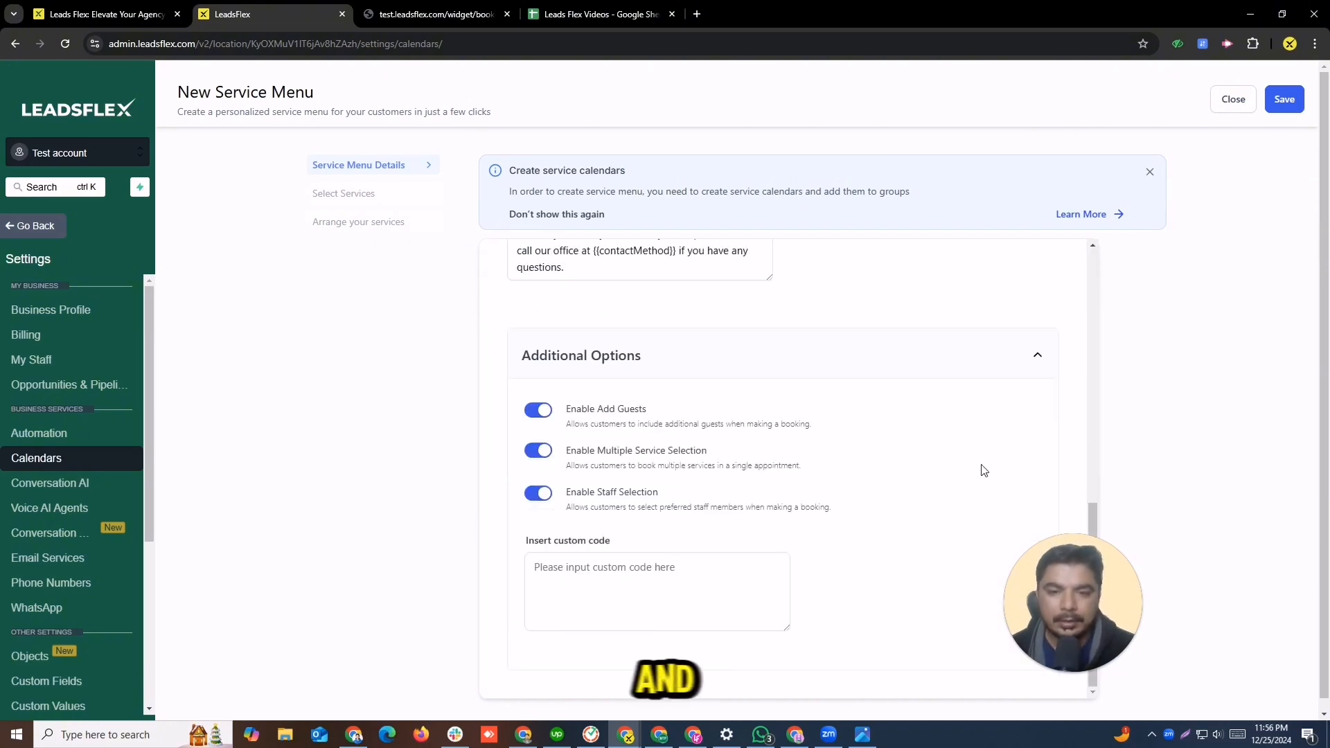
{"action": "left_click_drag", "start_coordinate": [1097, 513], "coordinate": [1092, 410]}
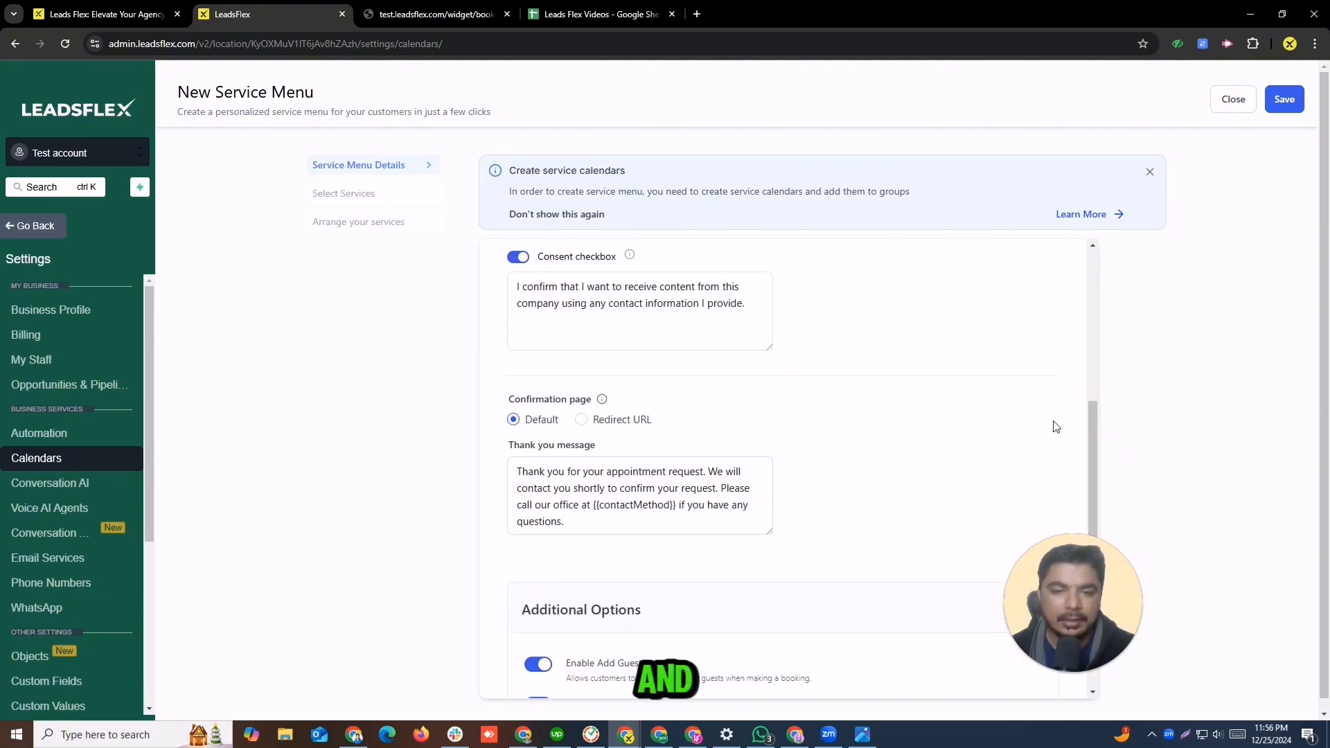
{"action": "left_click_drag", "start_coordinate": [1092, 442], "coordinate": [1103, 564]}
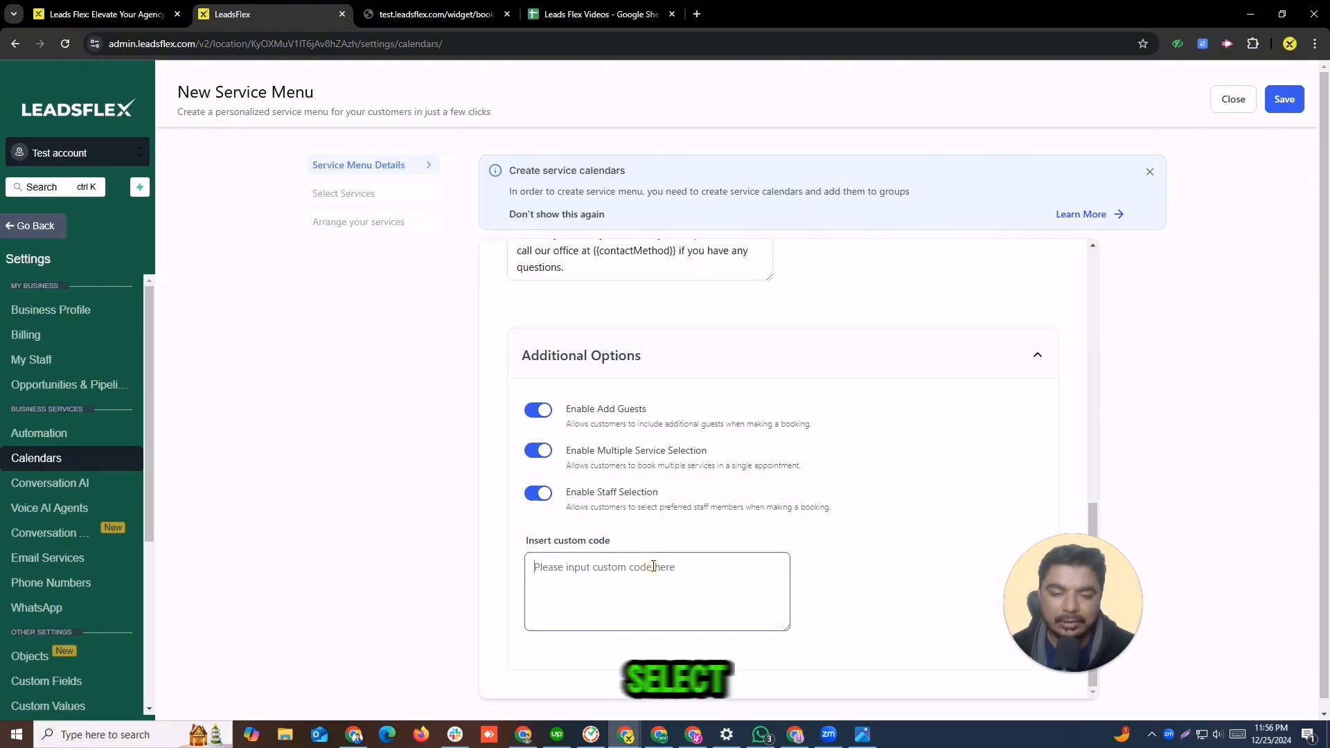
{"action": "scroll", "coordinate": [852, 377], "scroll_direction": "up", "scroll_amount": 10}
{"action": "scroll", "coordinate": [855, 381], "scroll_direction": "down", "scroll_amount": 10}
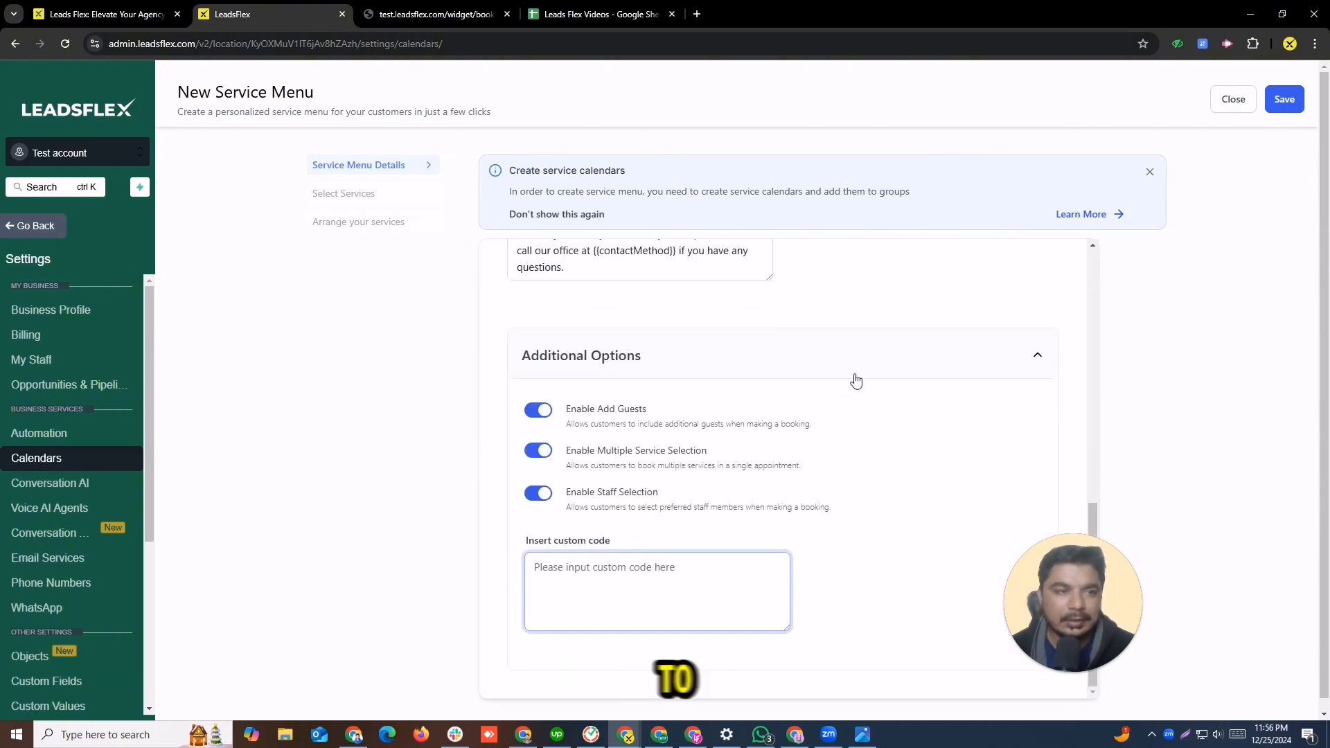
{"action": "left_click_drag", "start_coordinate": [1099, 620], "coordinate": [1128, 454]}
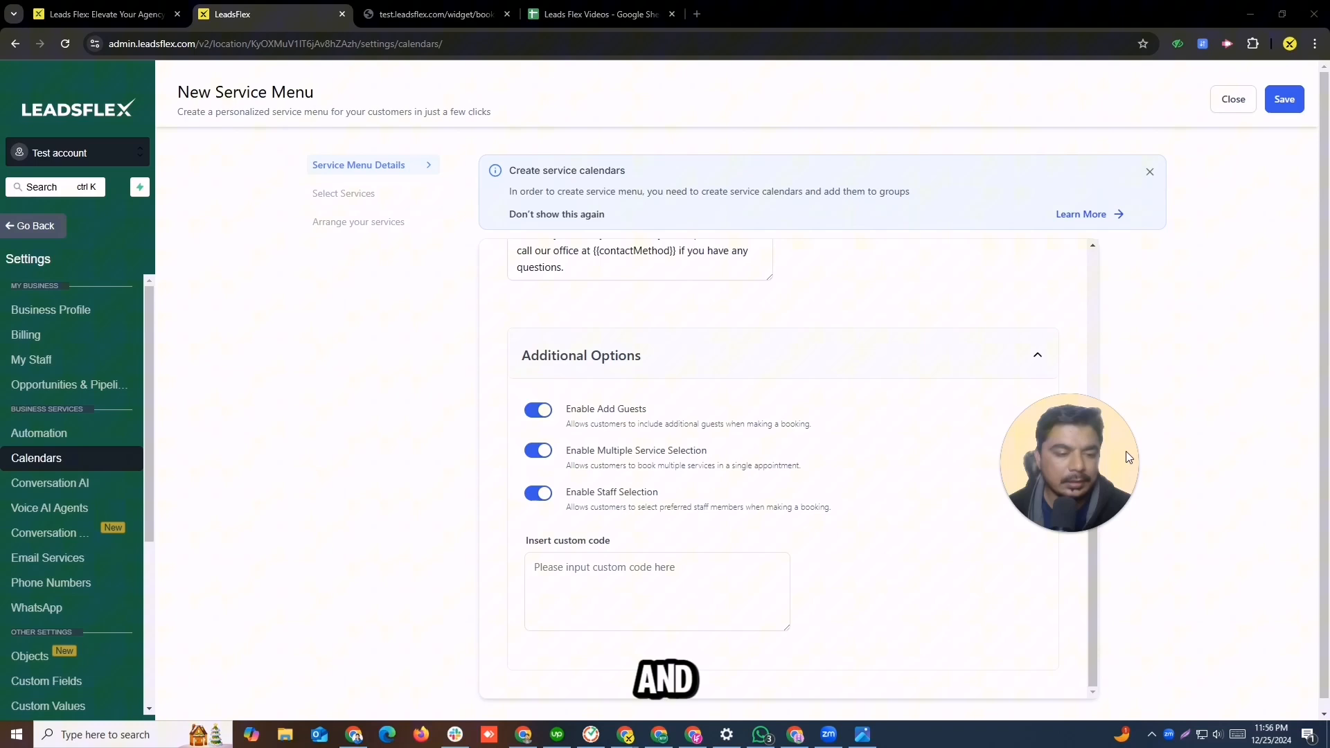
{"action": "left_click", "coordinate": [1284, 99]}
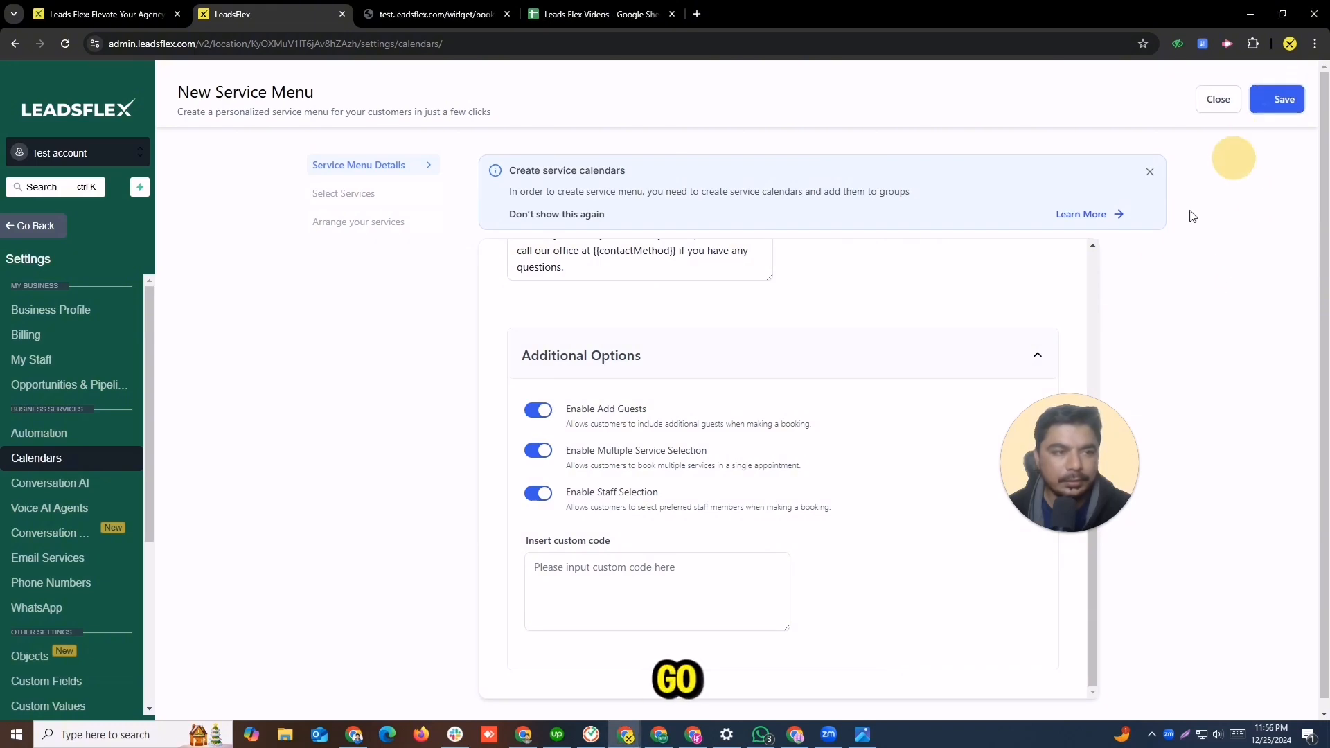
Step: Examine the service selection and arrangement pages of Testservicesmenu, open the related help article, and return to the service menu list
{"action": "left_click", "coordinate": [335, 196]}
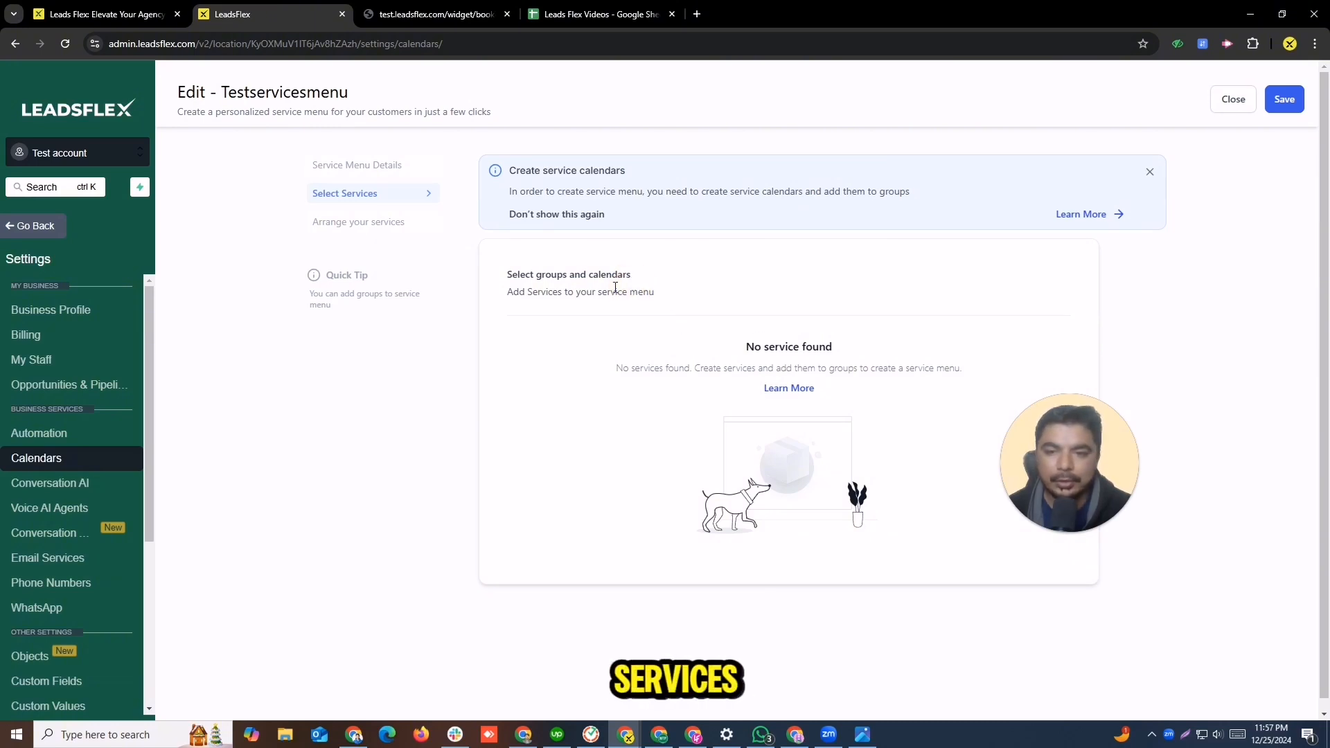
{"action": "left_click", "coordinate": [1150, 172]}
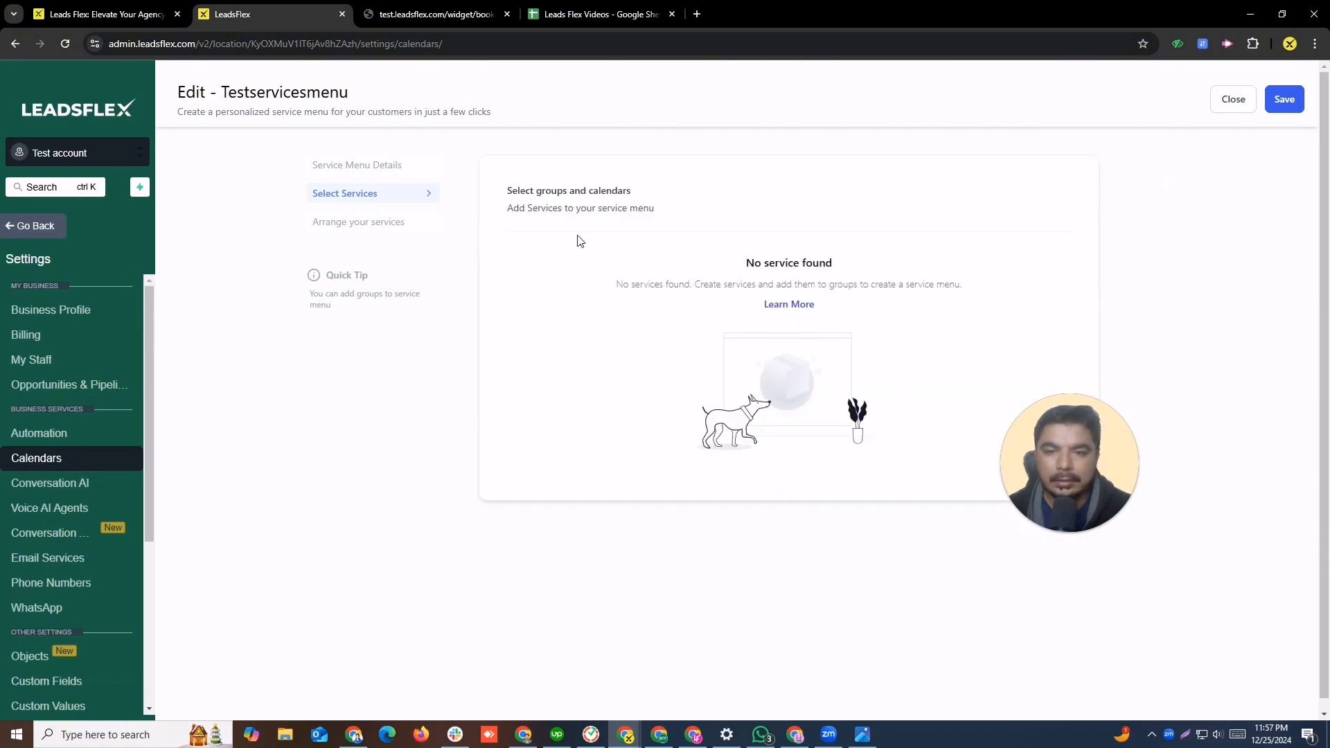
{"action": "left_click", "coordinate": [378, 221]}
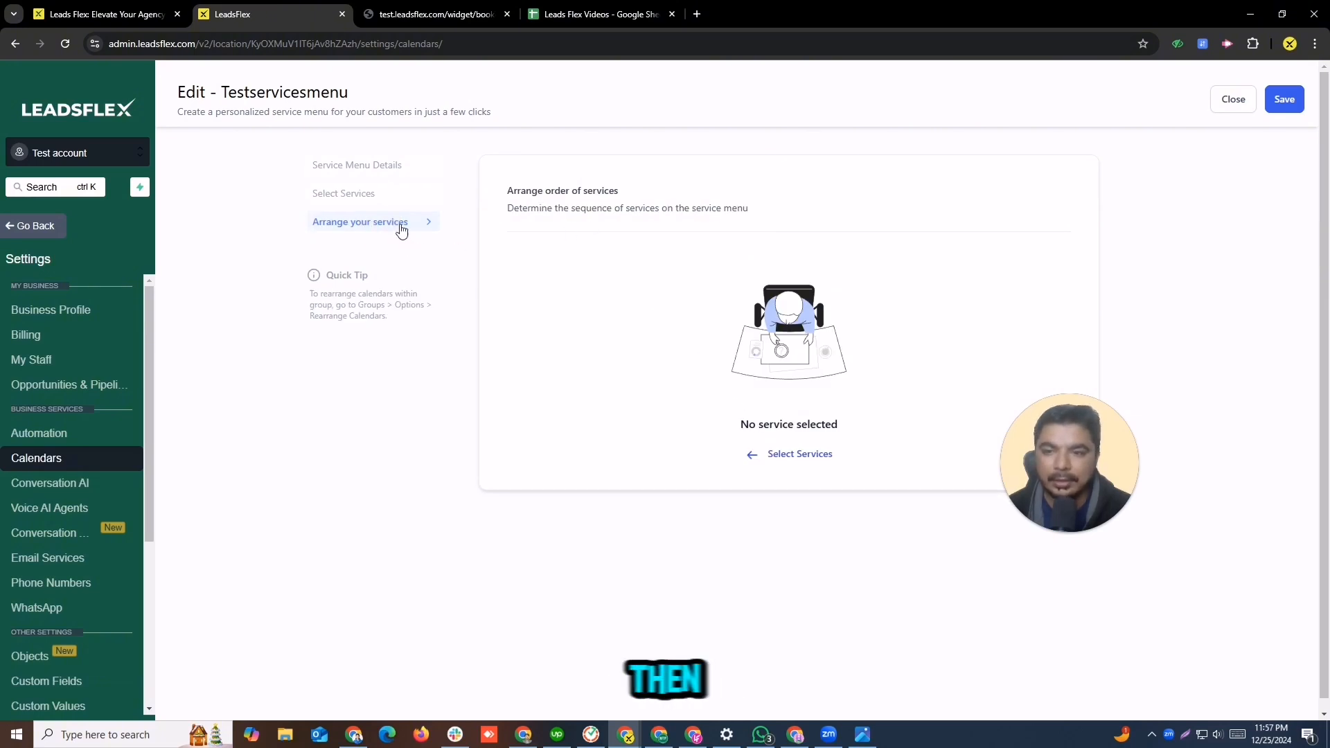
{"action": "left_click", "coordinate": [368, 202]}
{"action": "left_click", "coordinate": [787, 301]}
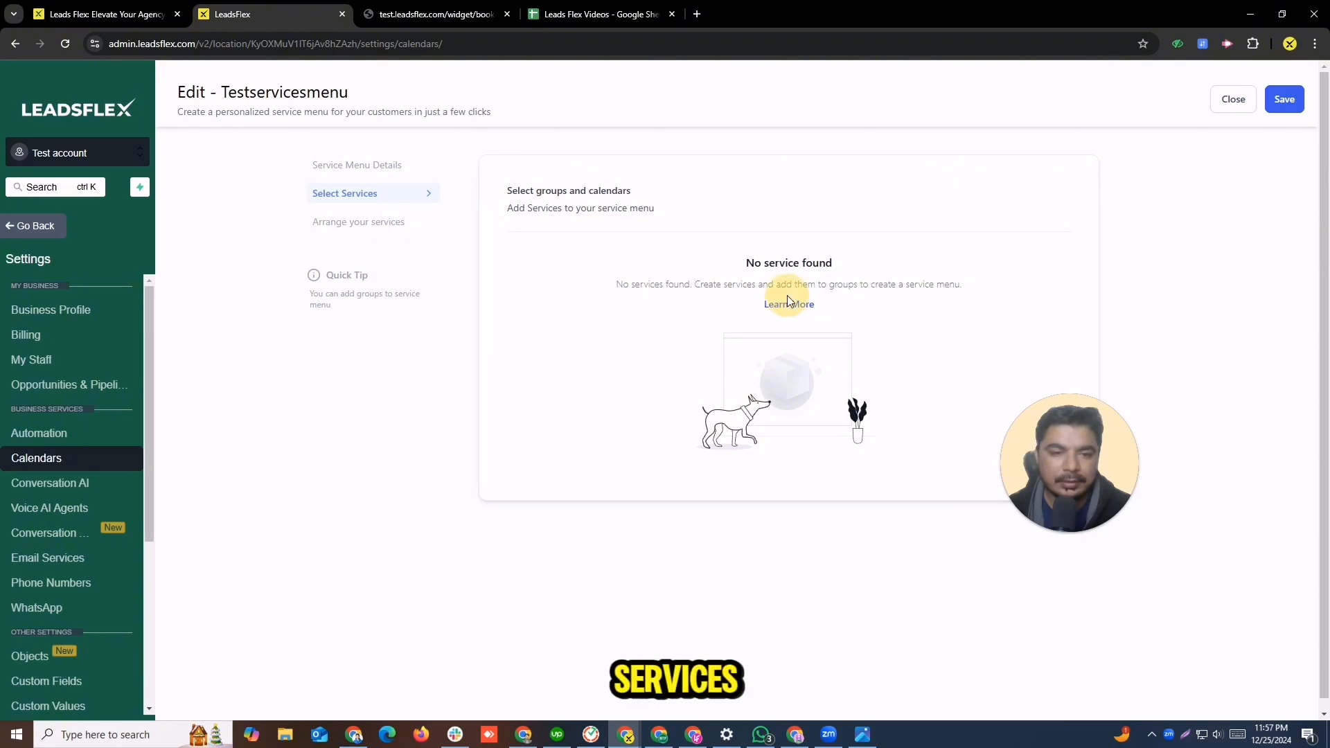
{"action": "left_click", "coordinate": [315, 13]}
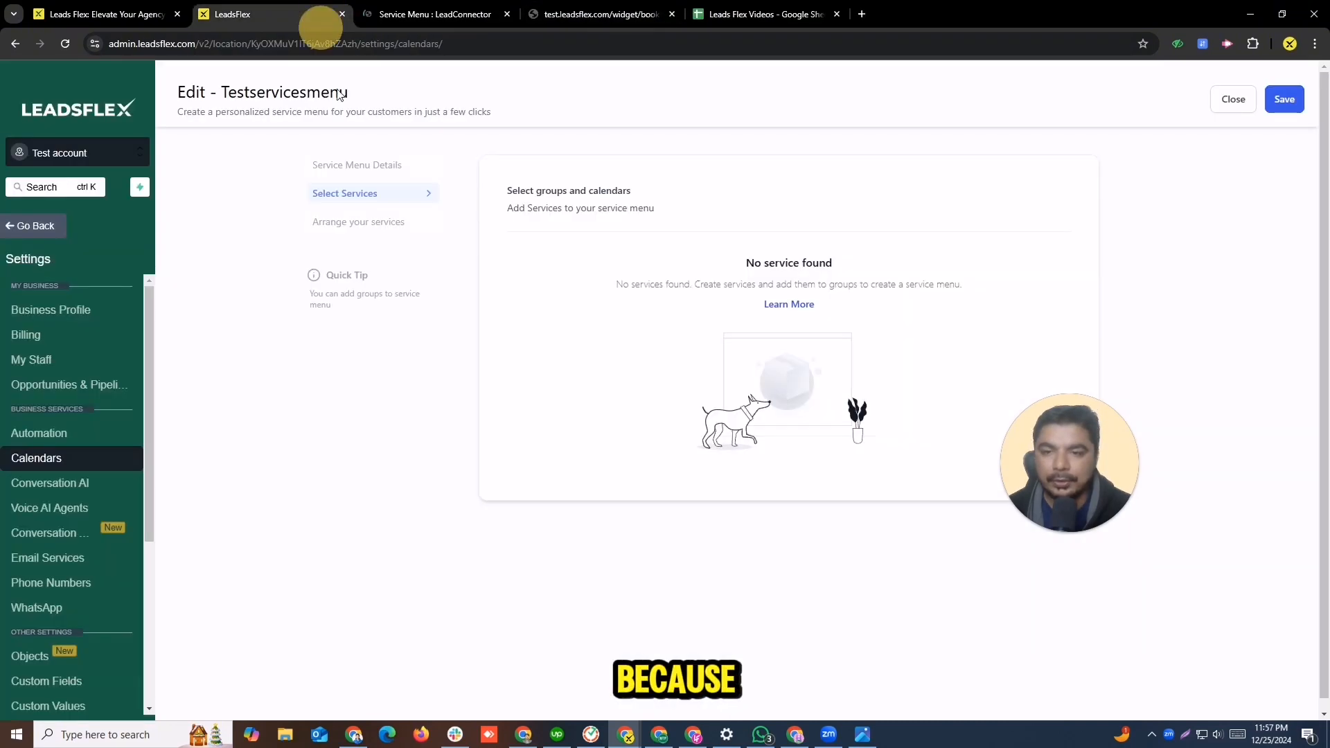
{"action": "left_click", "coordinate": [339, 220]}
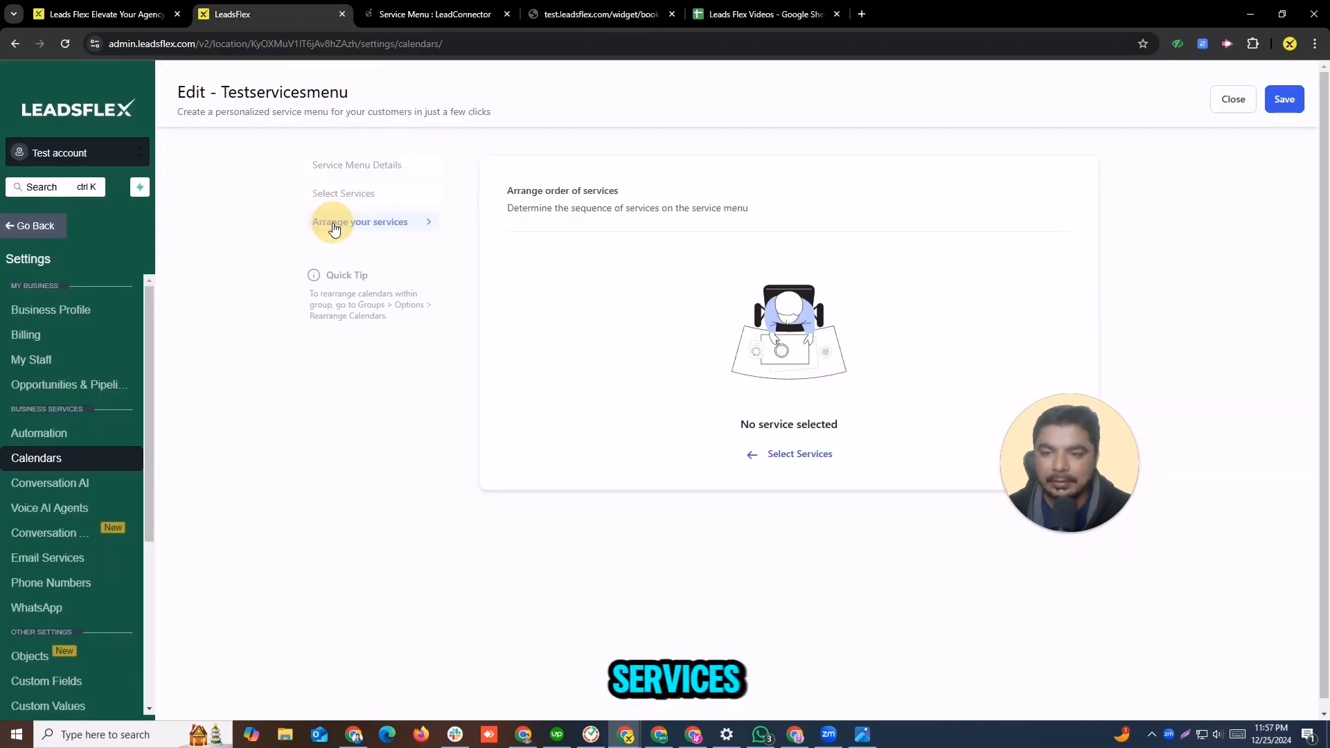
{"action": "left_click", "coordinate": [765, 455]}
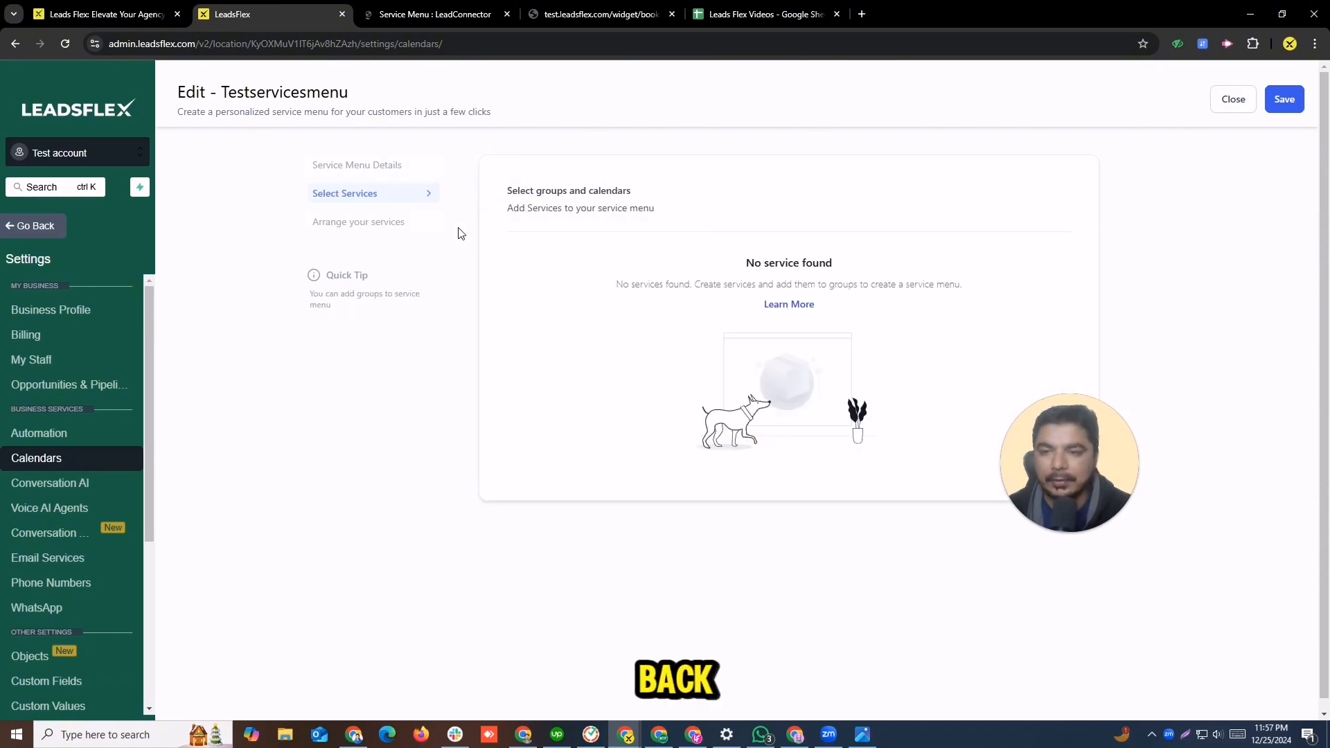
{"action": "left_click", "coordinate": [1221, 106]}
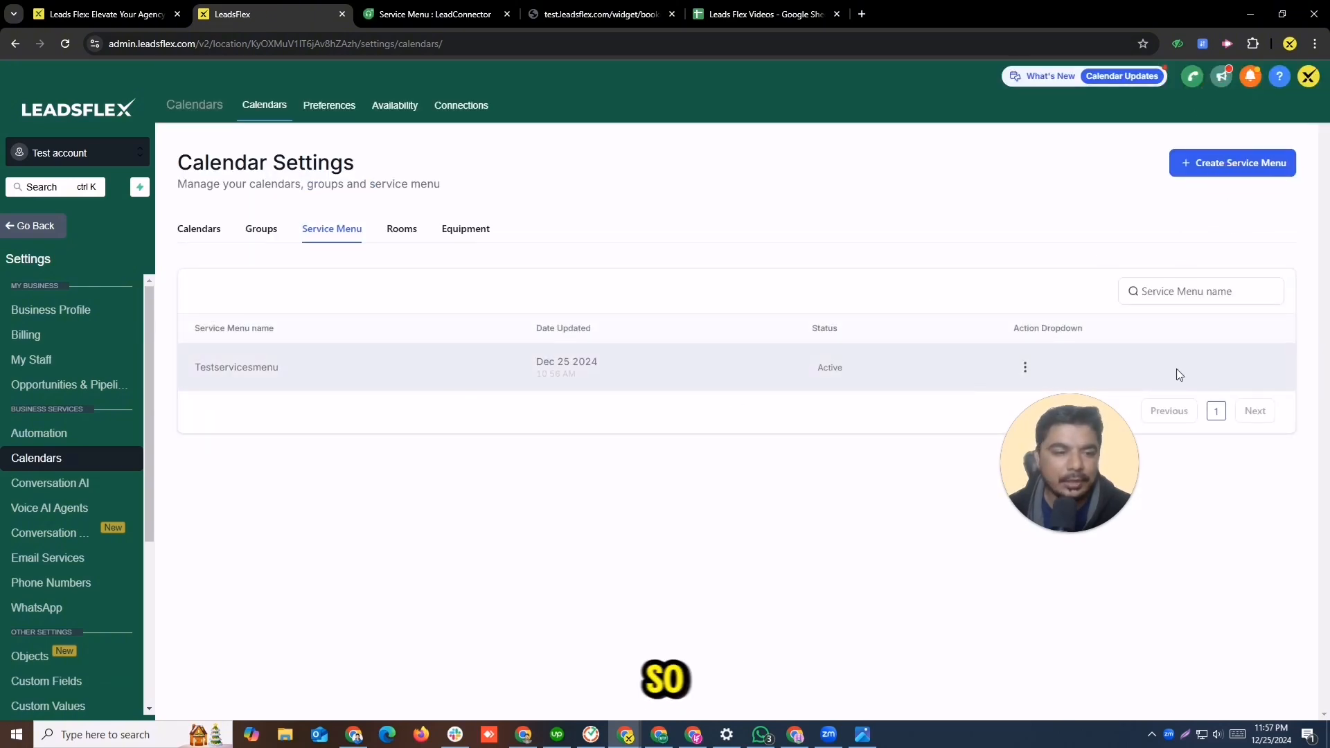
Step: Copy the permanent link of Testservicesmenu and load it in the existing booking widget tab to inspect the public page
{"action": "left_click", "coordinate": [1026, 370]}
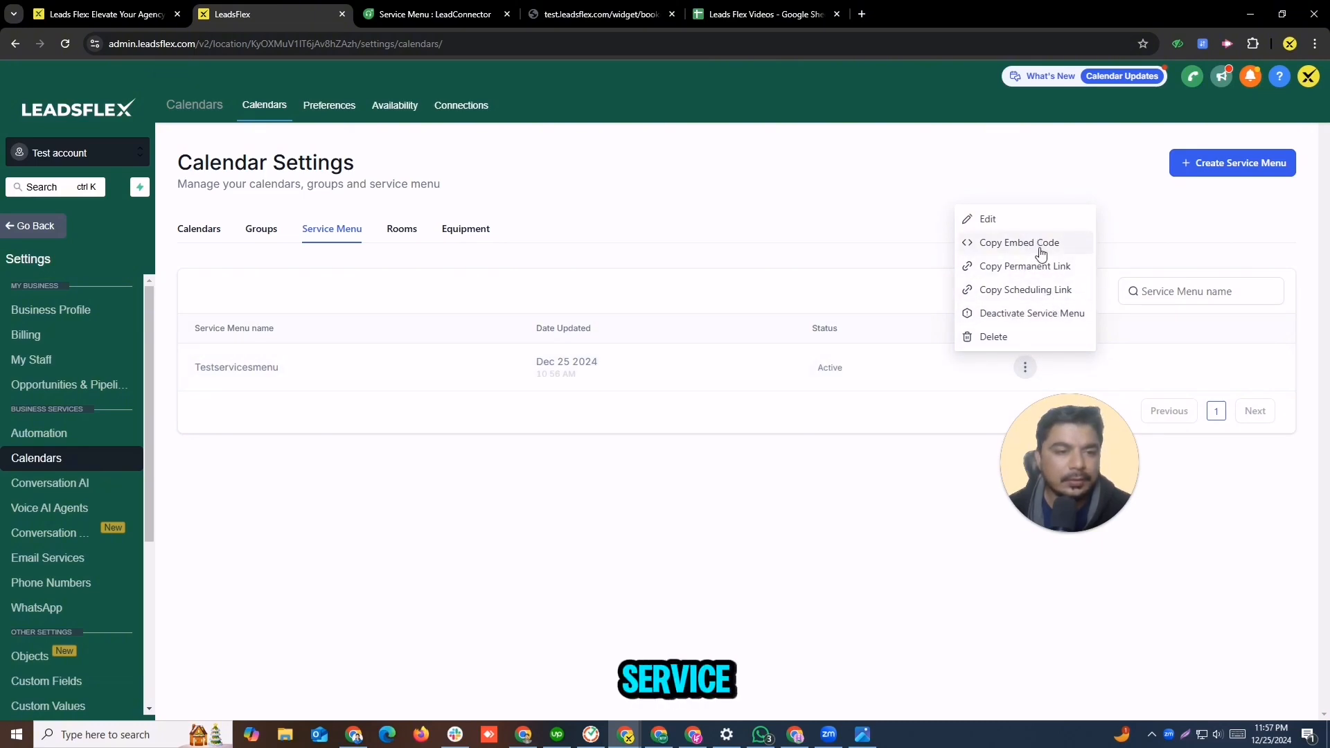
{"action": "left_click", "coordinate": [1063, 269]}
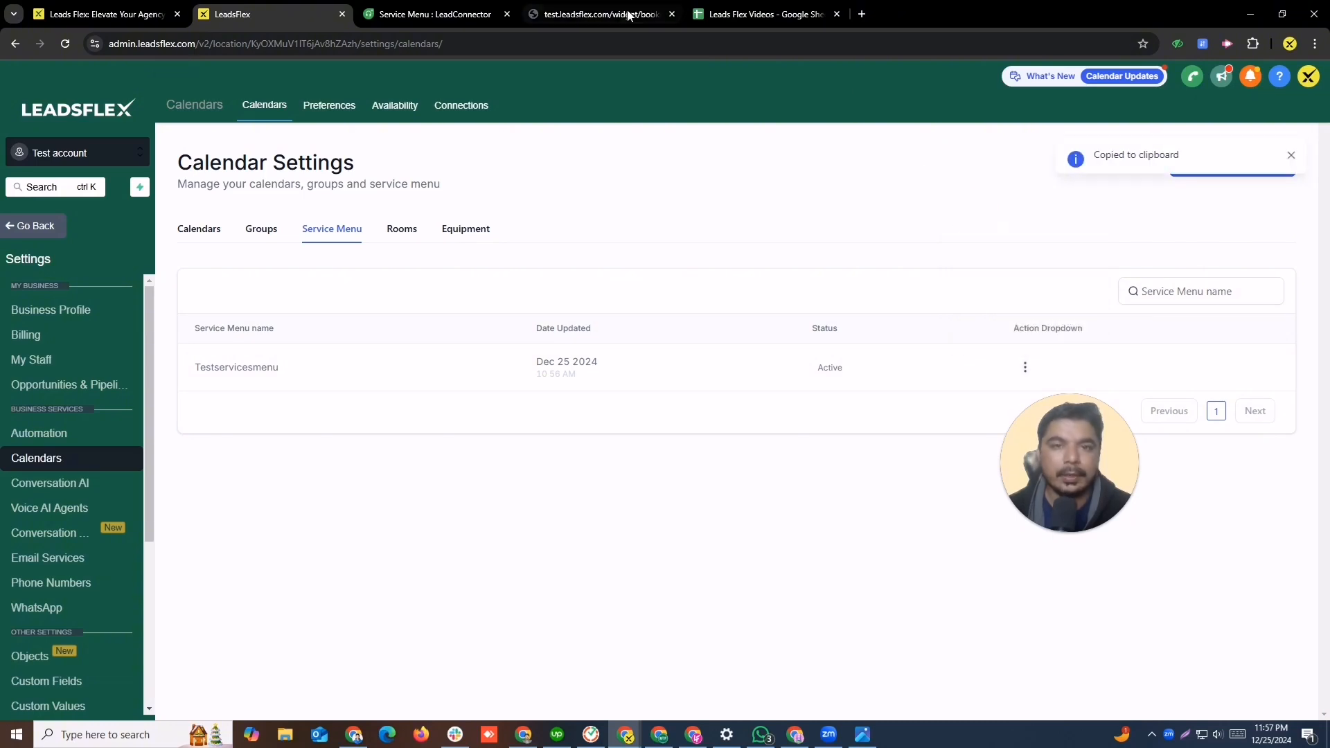
{"action": "left_click", "coordinate": [601, 14]}
{"action": "left_click", "coordinate": [546, 41]}
{"action": "key", "text": "ctrl+v"}
{"action": "key", "text": "Return"}
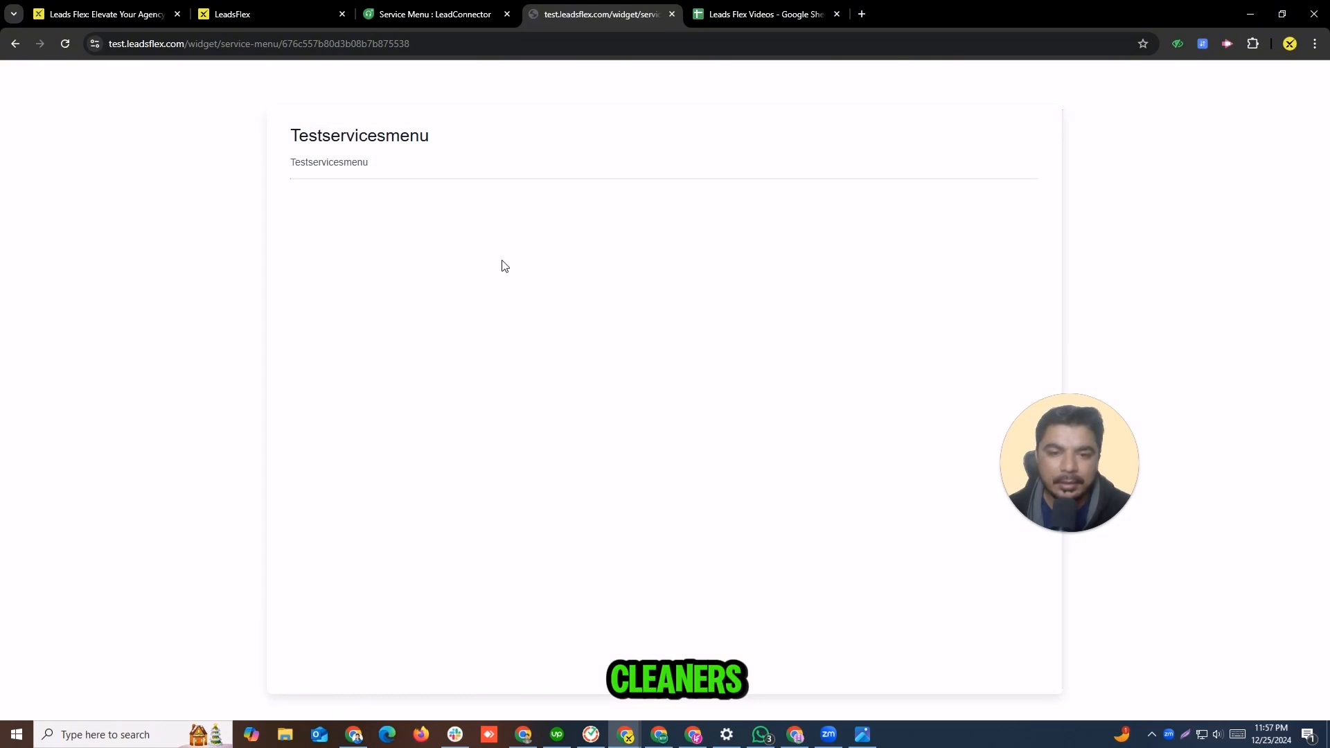
{"action": "left_click", "coordinate": [324, 164]}
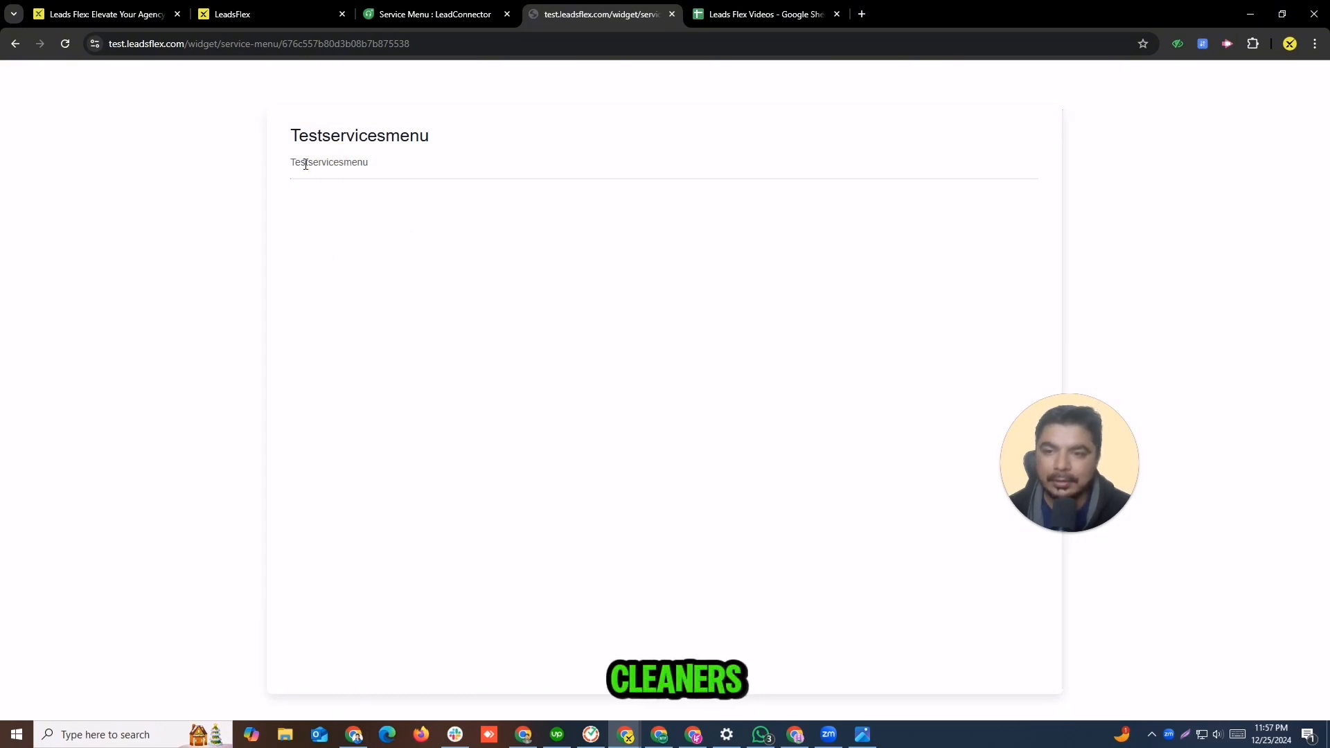
{"action": "left_click_drag", "start_coordinate": [291, 160], "coordinate": [353, 158]}
{"action": "left_click", "coordinate": [434, 300]}
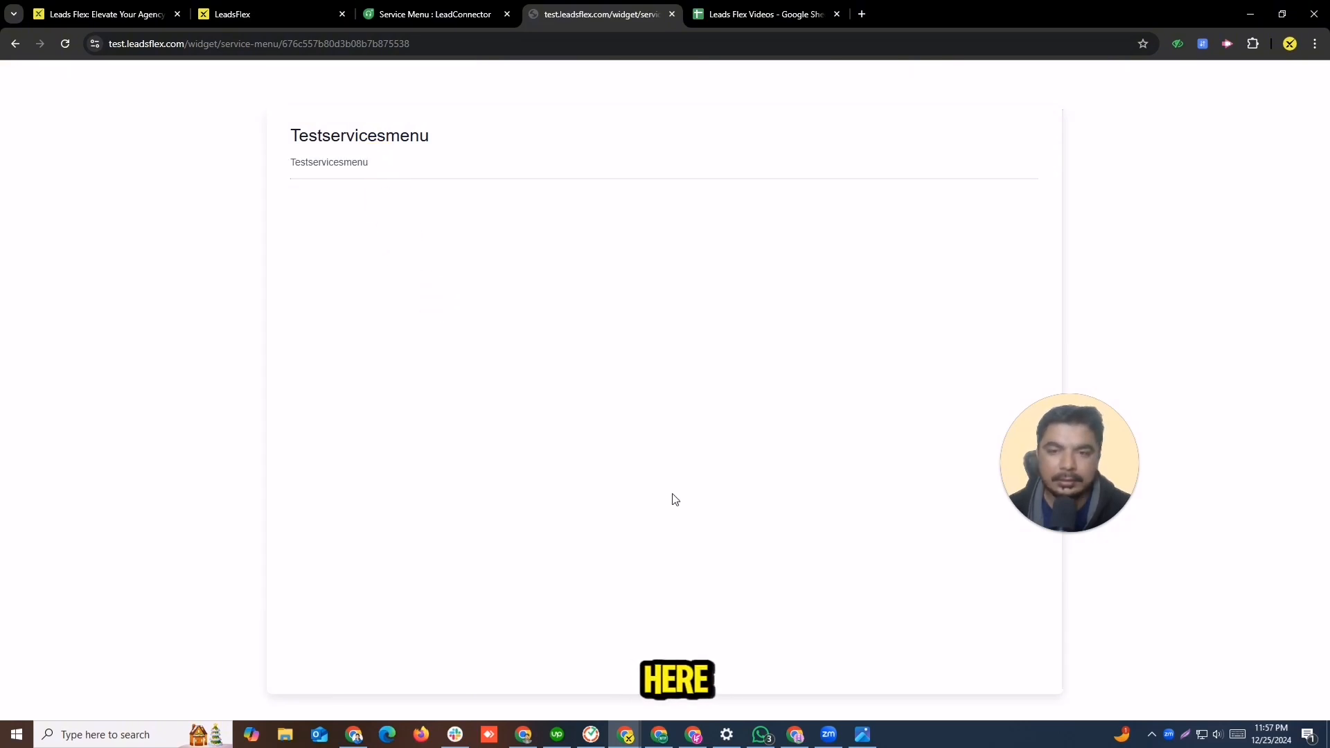
Step: Glance at the Service Menu help article, return to the calendar settings and open Testservicesmenu for editing
{"action": "left_click", "coordinate": [461, 16]}
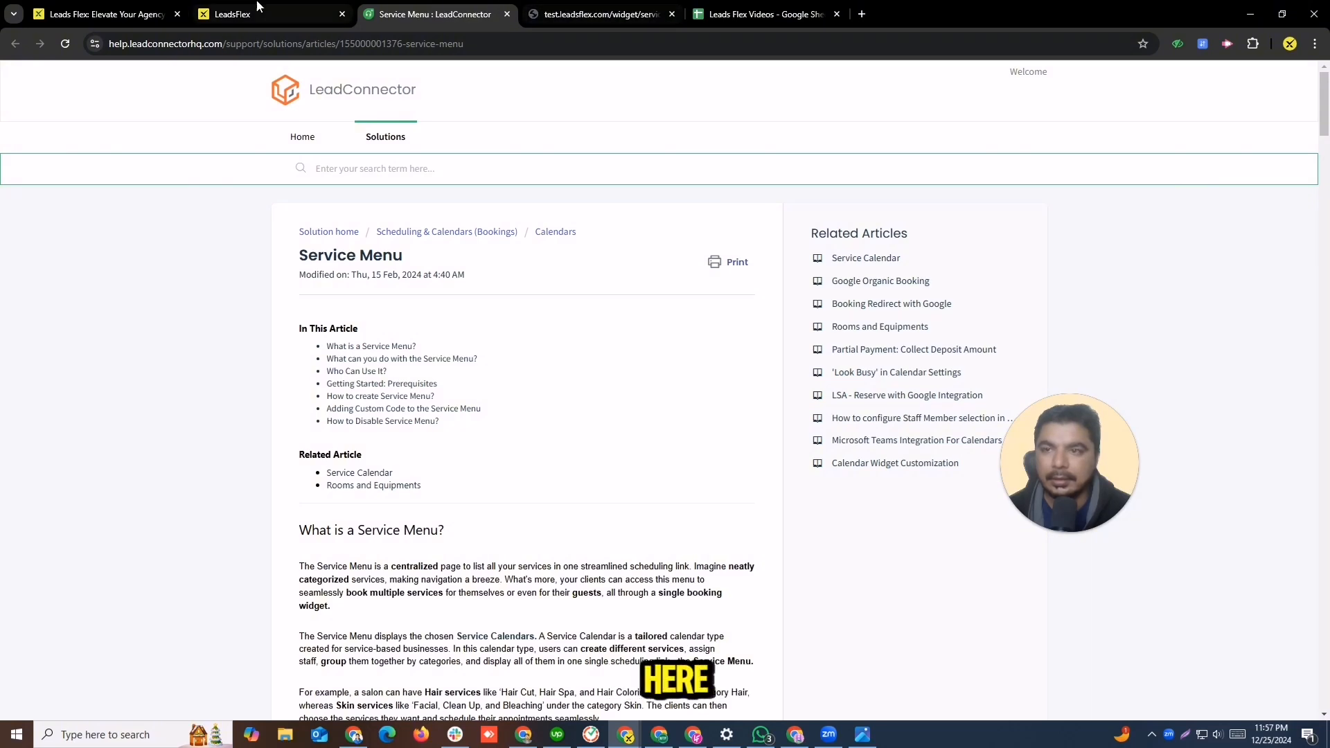
{"action": "left_click", "coordinate": [229, 13]}
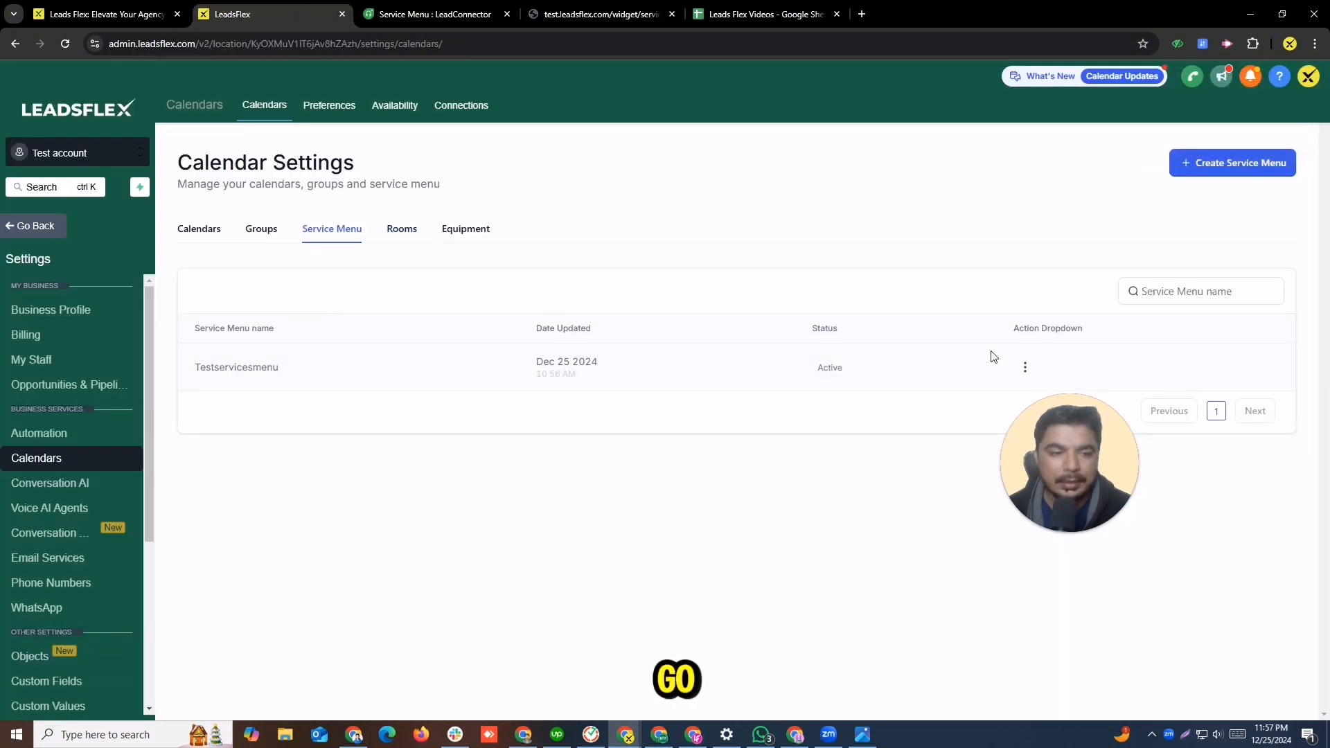
{"action": "left_click", "coordinate": [1025, 367]}
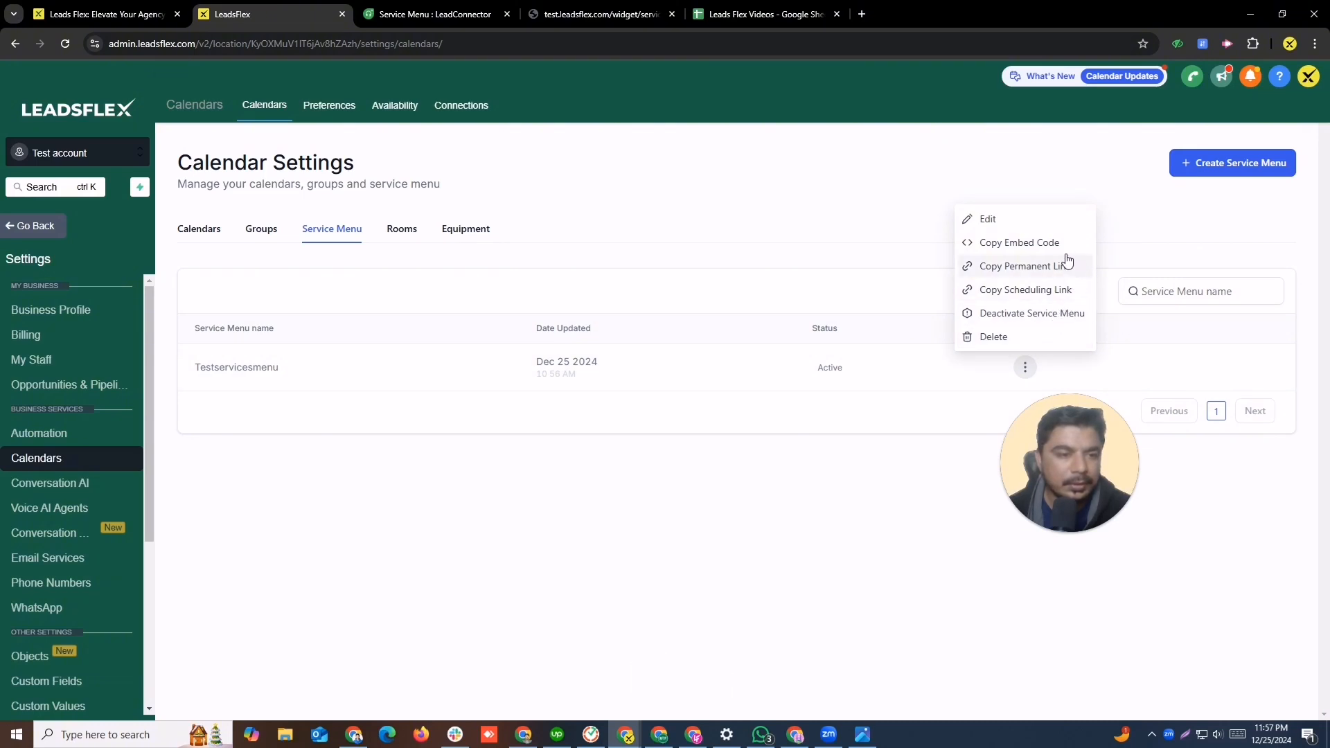
{"action": "left_click", "coordinate": [1021, 221]}
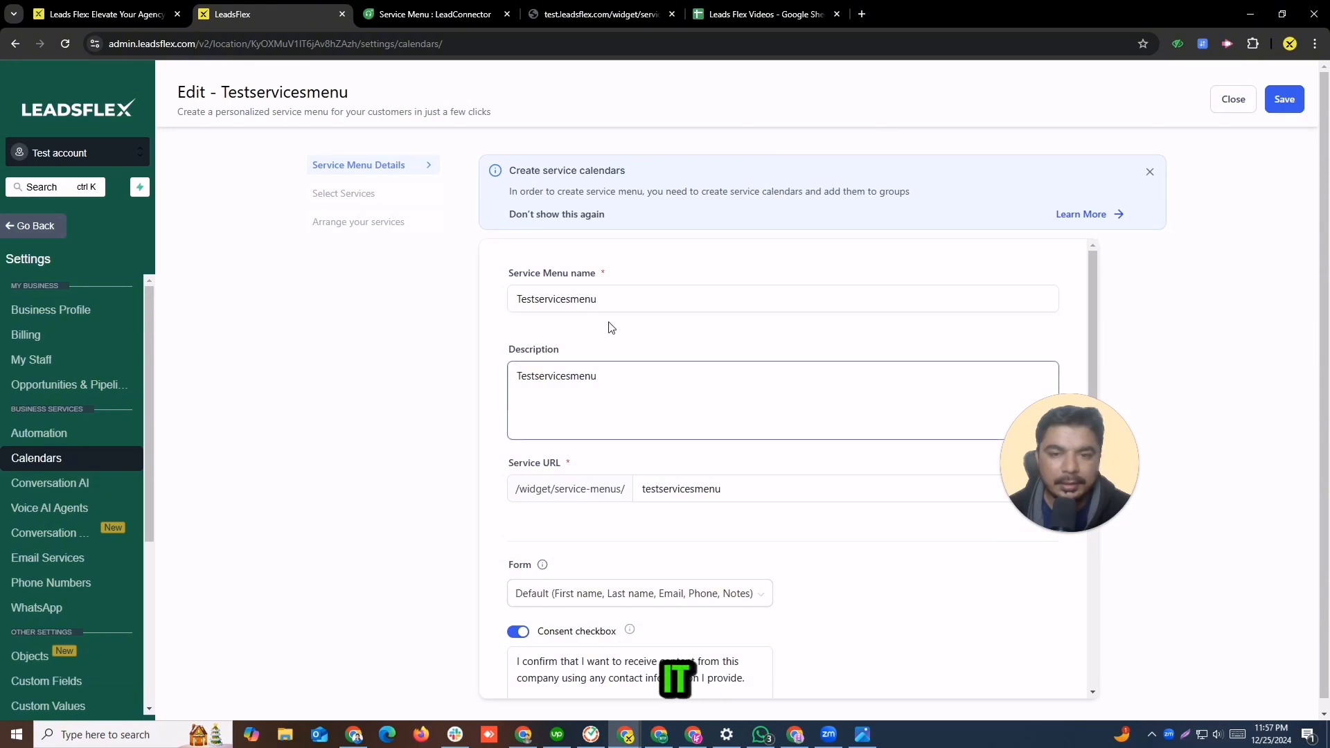
Step: Recheck the service selection page of Testservicesmenu, close it, and inspect TestGroup and its available actions in the group list
{"action": "left_click", "coordinate": [357, 201]}
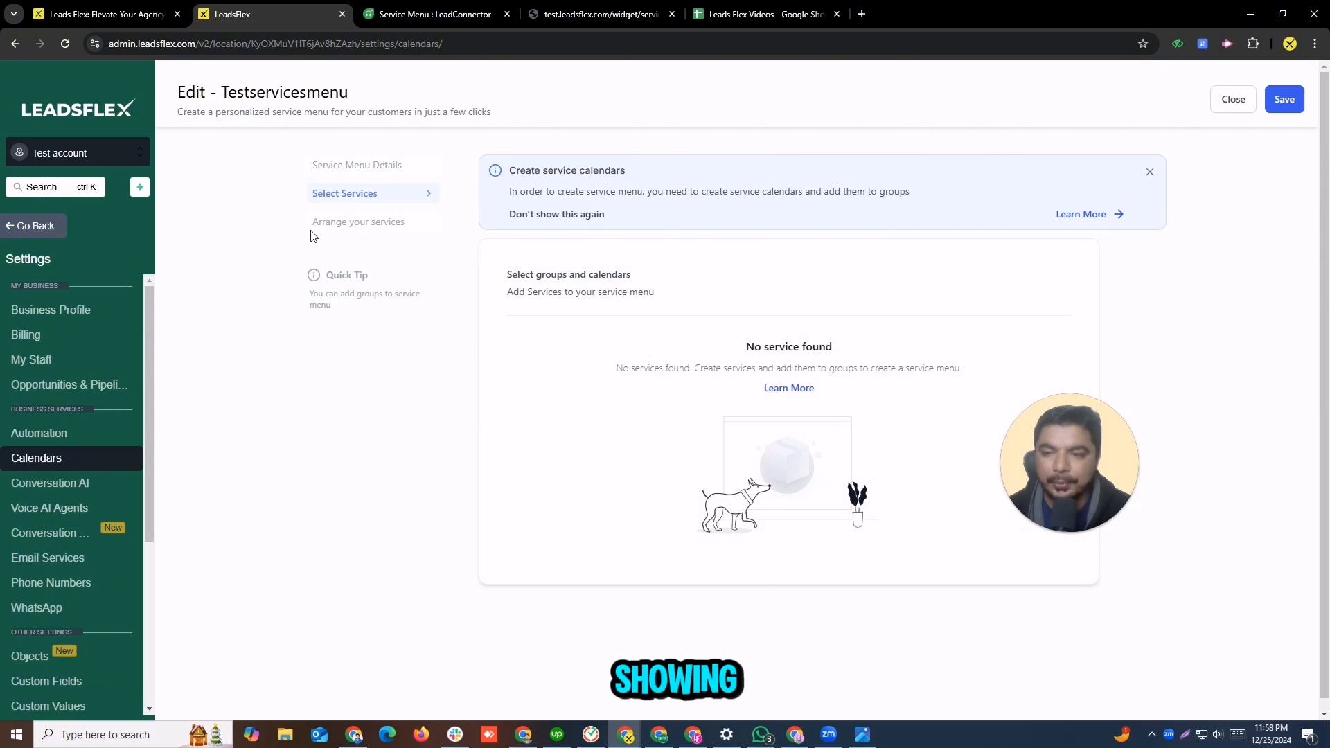
{"action": "left_click", "coordinate": [332, 167]}
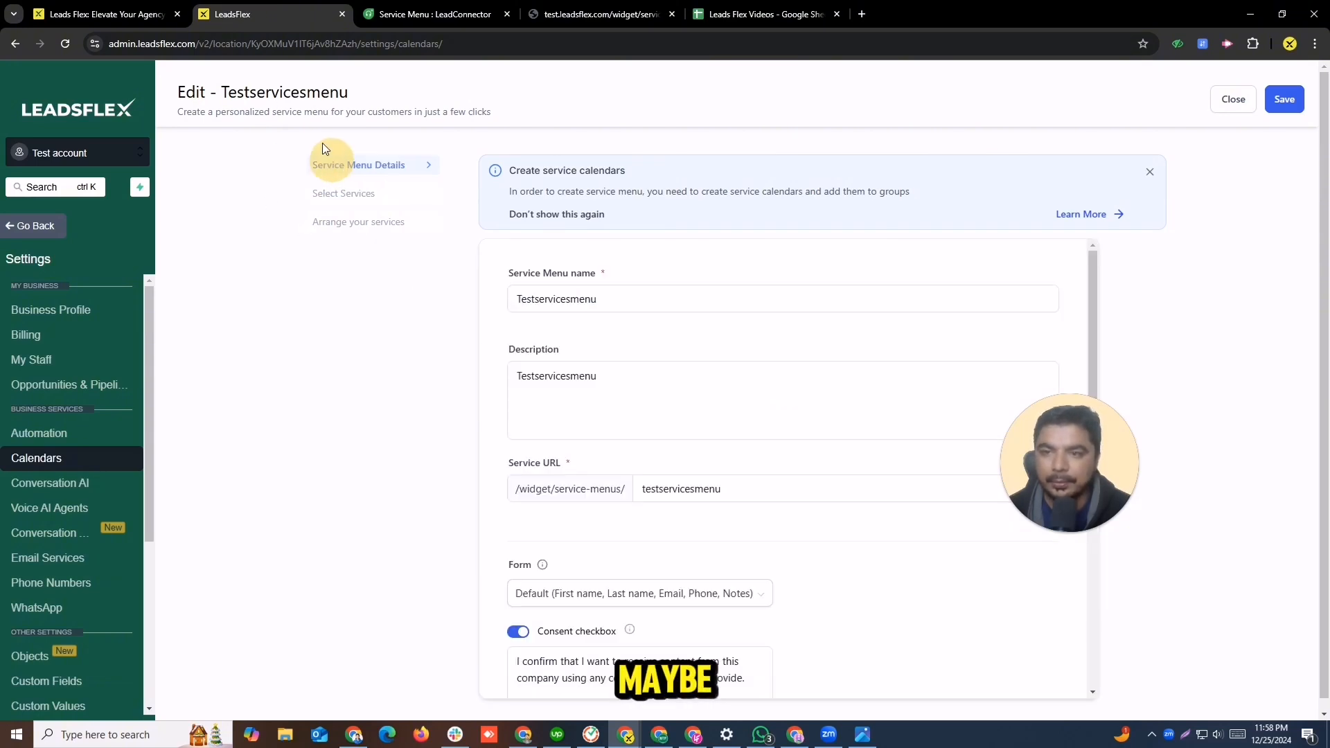
{"action": "left_click", "coordinate": [1233, 99]}
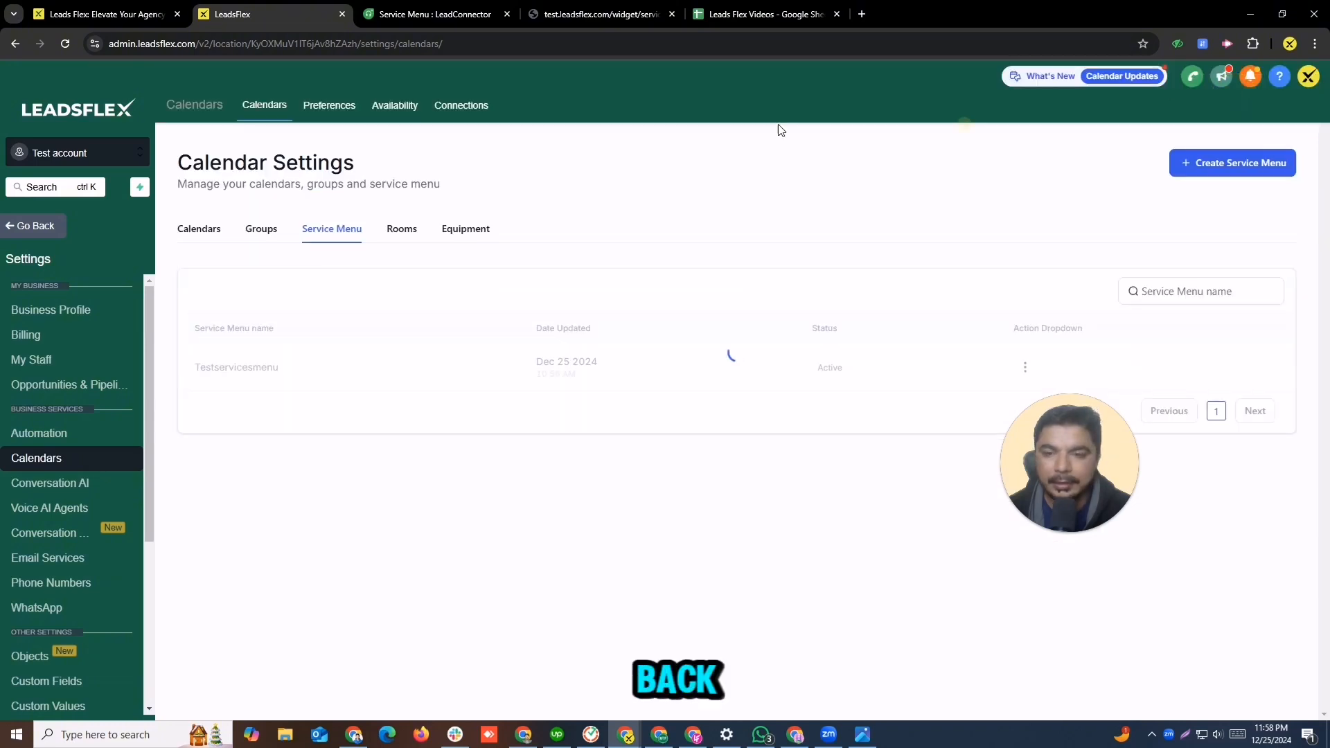
{"action": "left_click", "coordinate": [256, 231]}
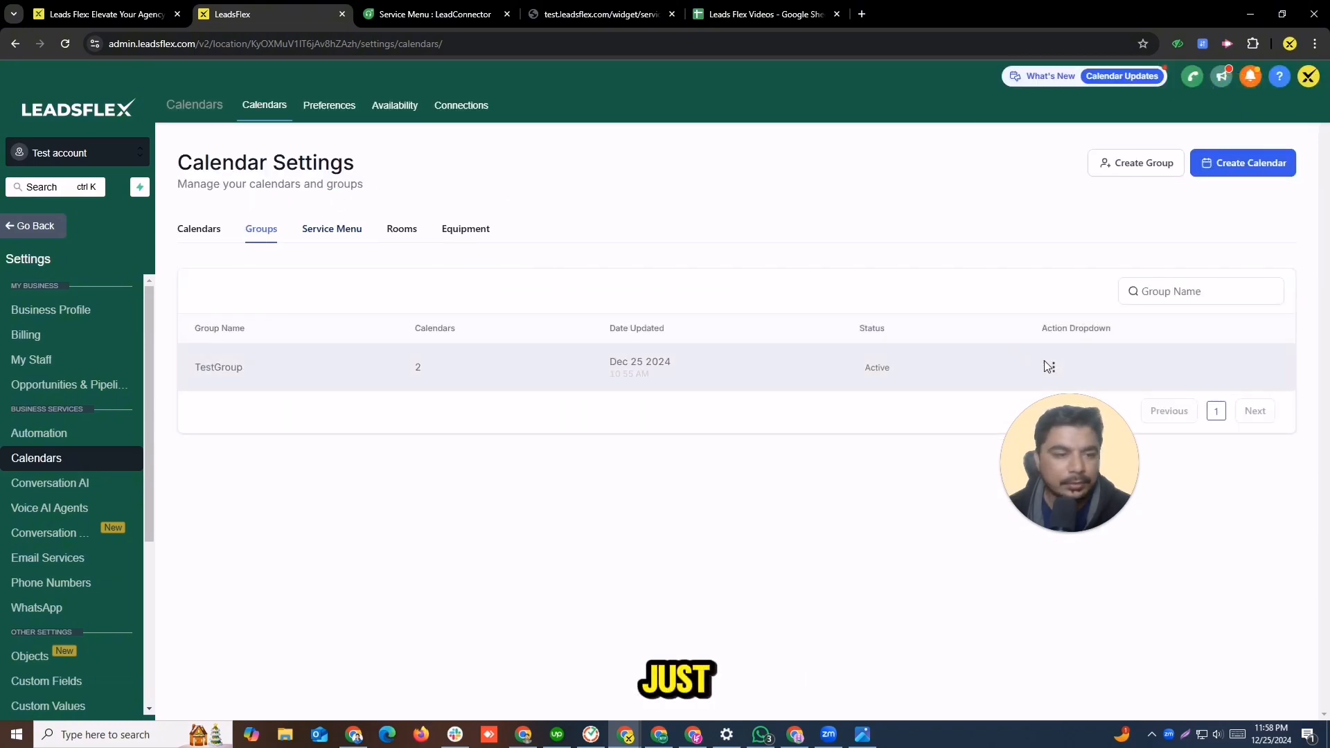
{"action": "left_click", "coordinate": [1053, 367]}
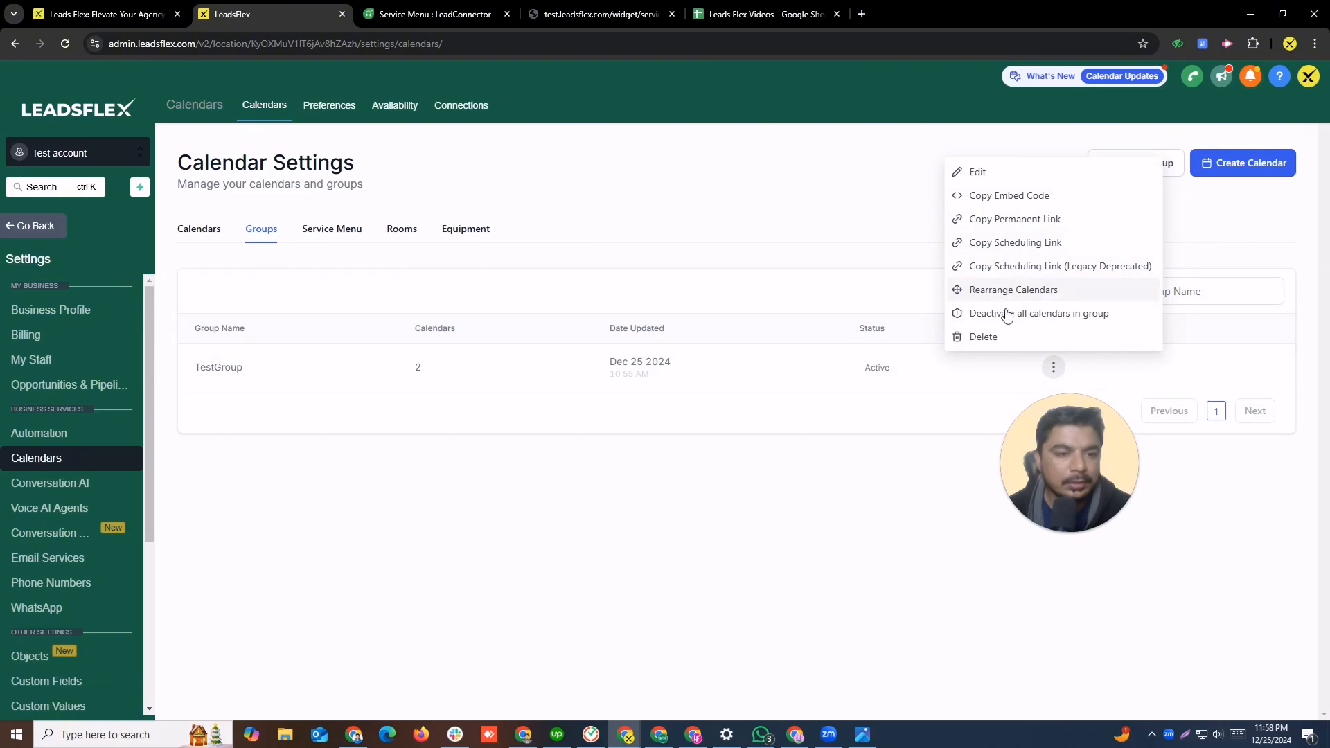
{"action": "left_click_drag", "start_coordinate": [861, 369], "coordinate": [891, 376]}
{"action": "left_click", "coordinate": [187, 232]}
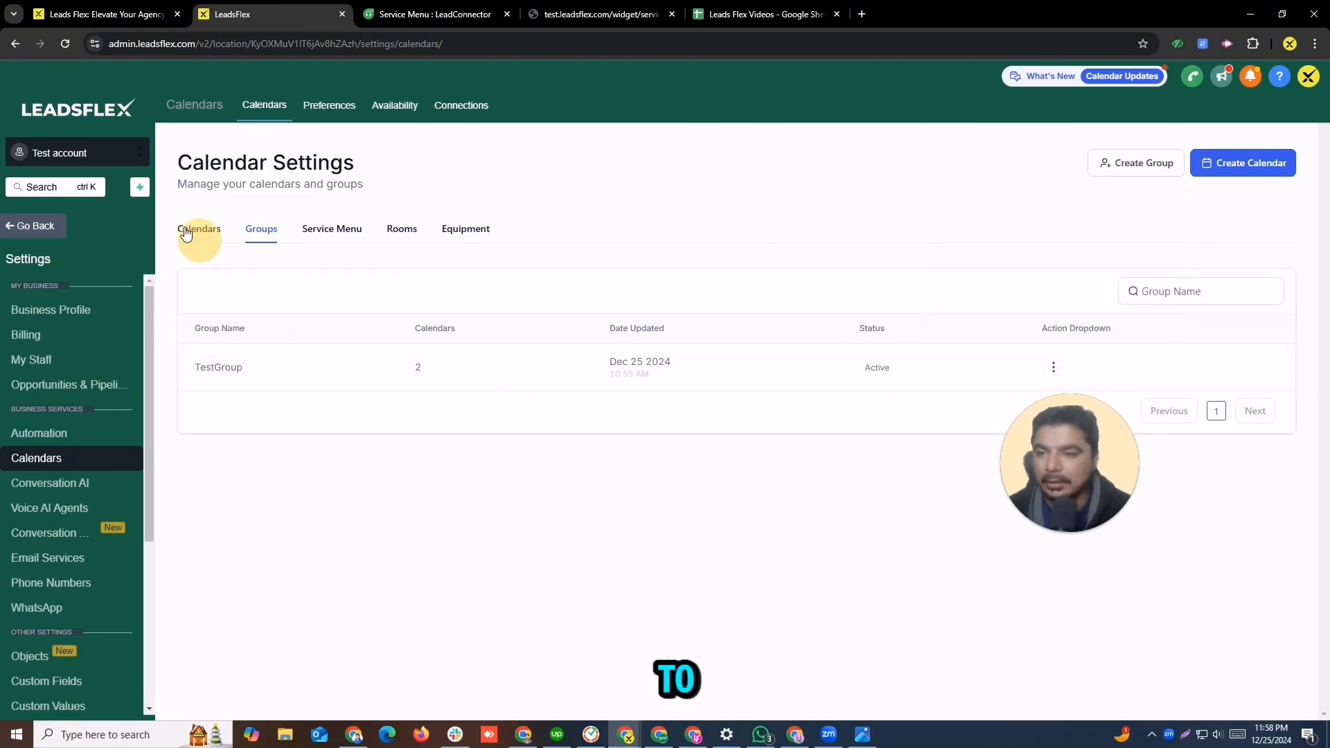
Step: Reload the calendar settings, reopen Testservicesmenu, and permanently dismiss the service calendars notice while checking its service selection and arrangement pages
{"action": "left_click", "coordinate": [65, 44]}
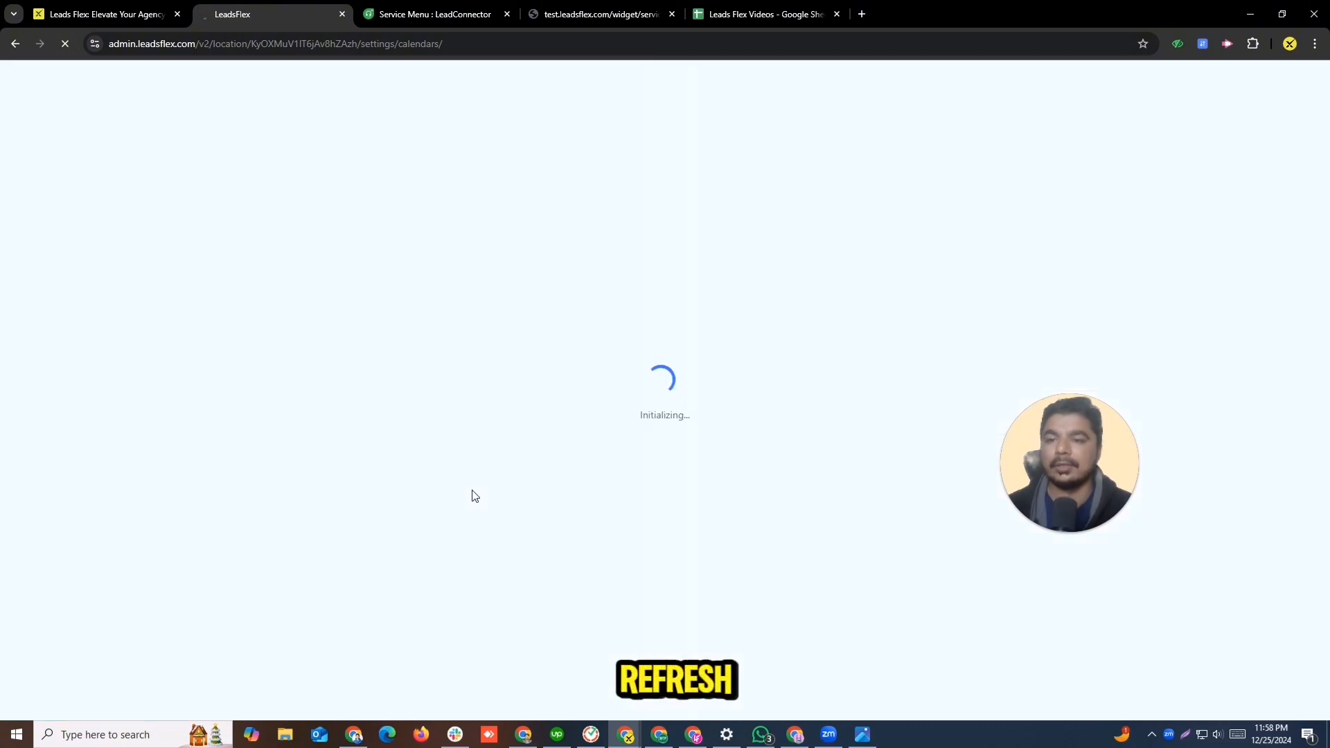
{"action": "left_click", "coordinate": [339, 233]}
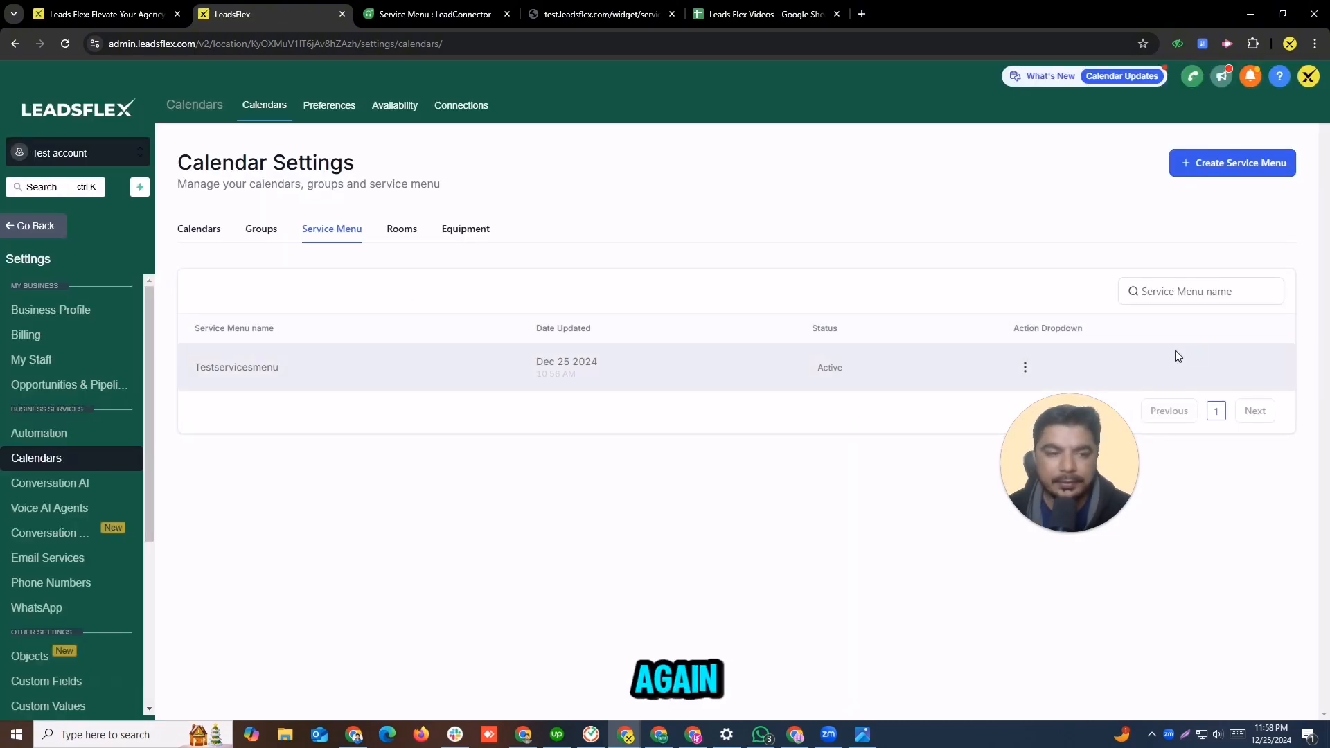
{"action": "left_click", "coordinate": [1030, 366]}
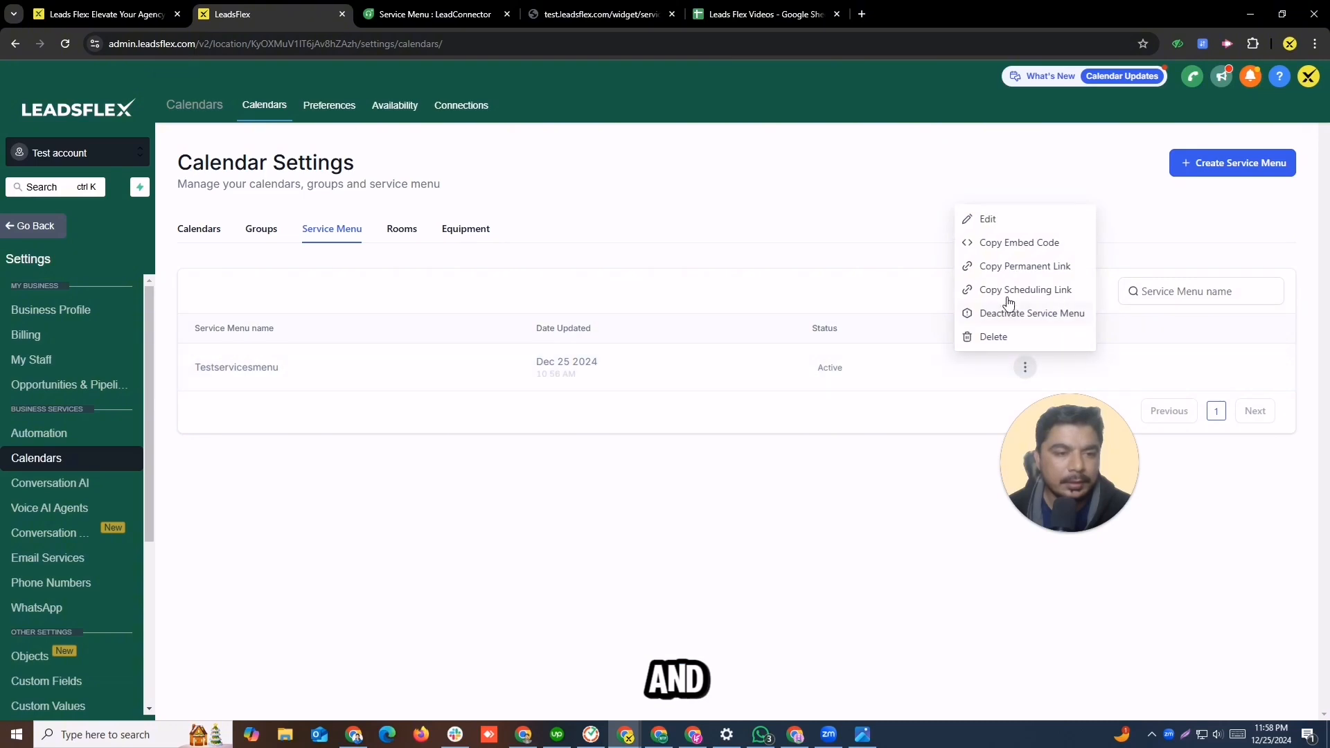
{"action": "left_click", "coordinate": [996, 220]}
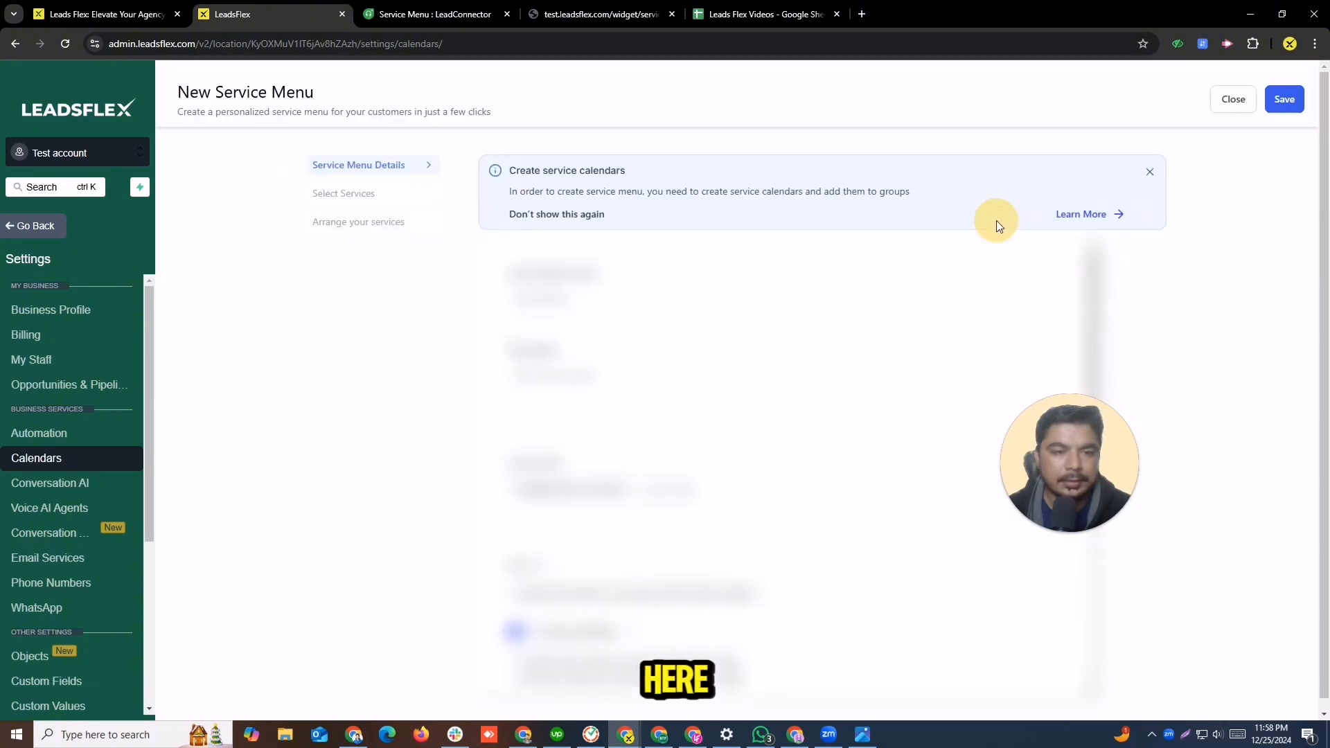
{"action": "left_click", "coordinate": [349, 194]}
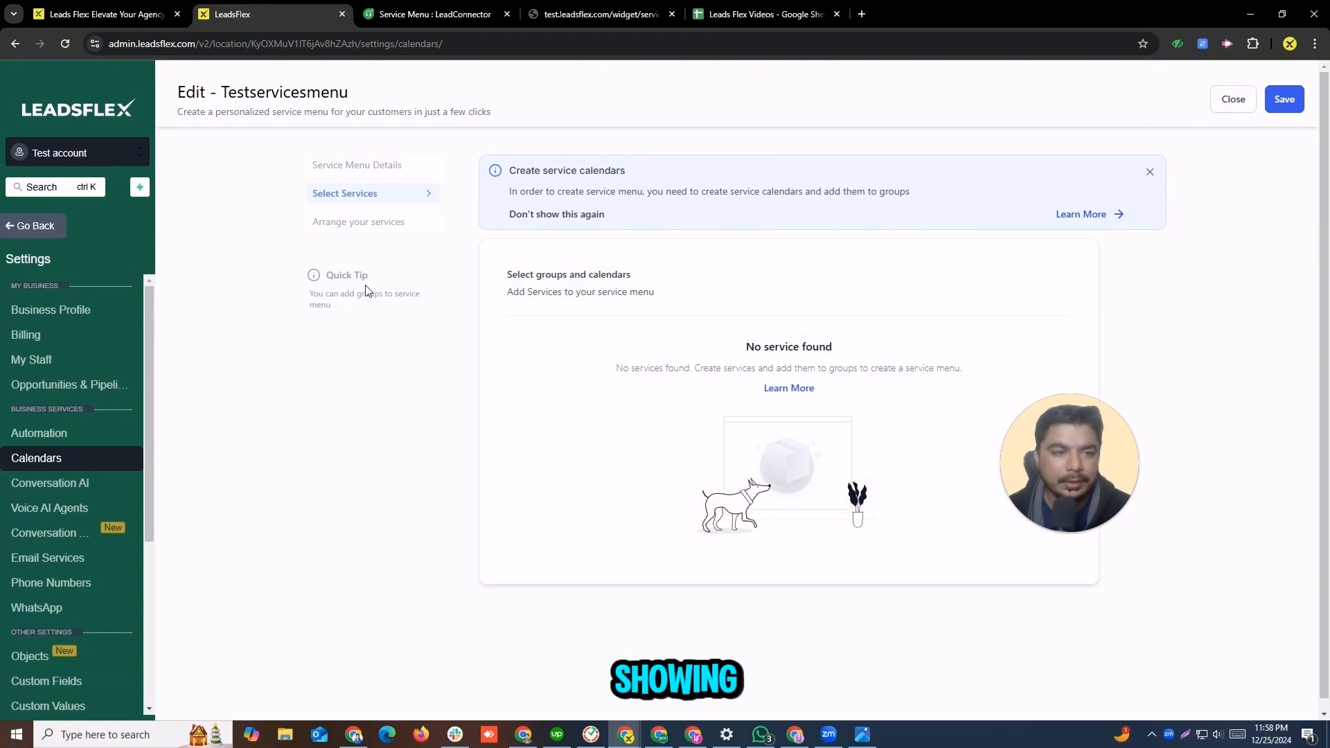
{"action": "left_click", "coordinate": [519, 214]}
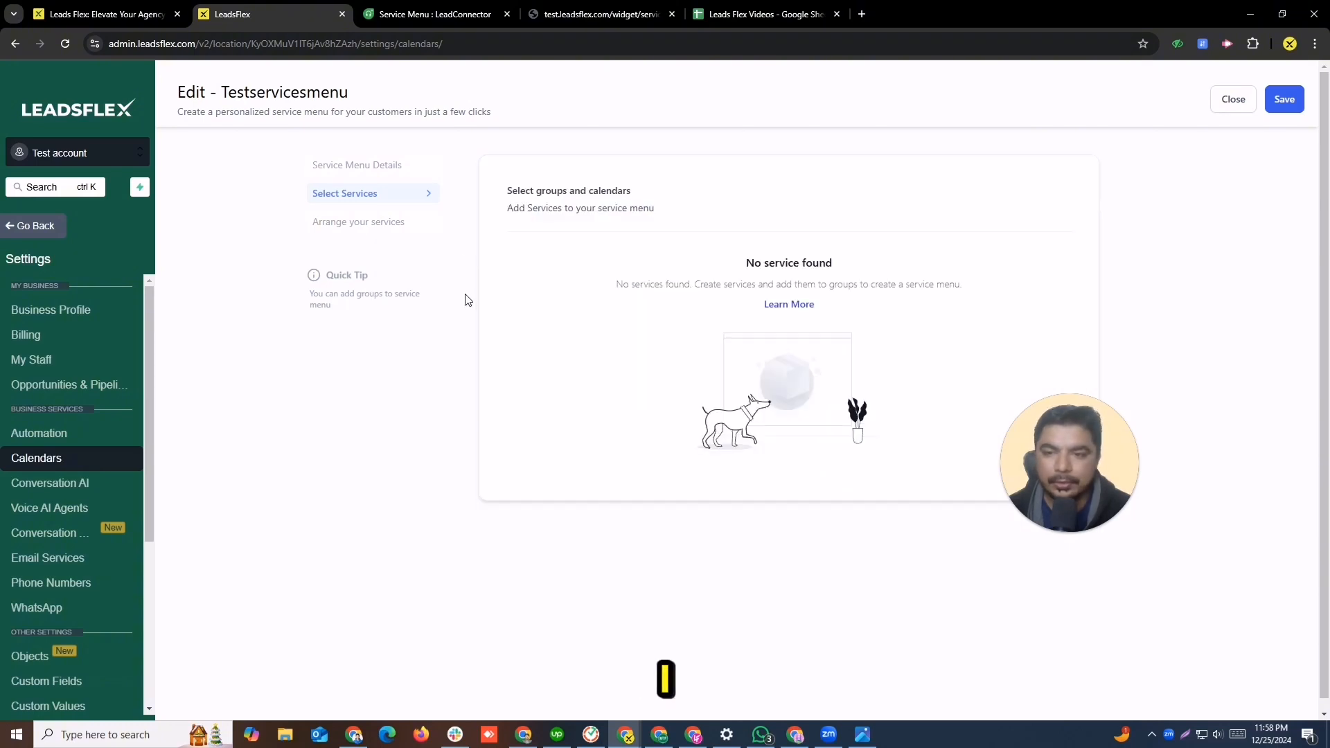
{"action": "left_click", "coordinate": [369, 224]}
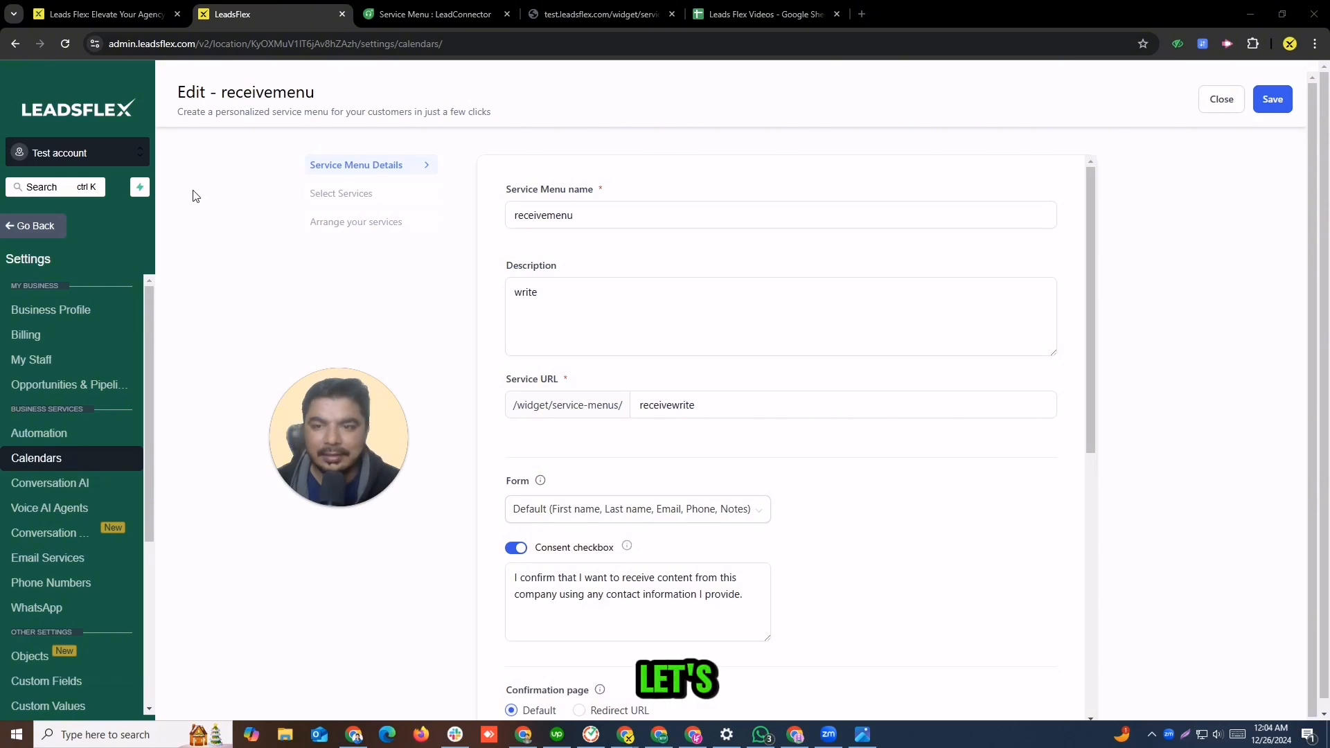
Step: Add all services of TestGroup, testone02 and testone01, to the receivemenu service menu, save, check the arrangement order and close it
{"action": "left_click", "coordinate": [321, 197]}
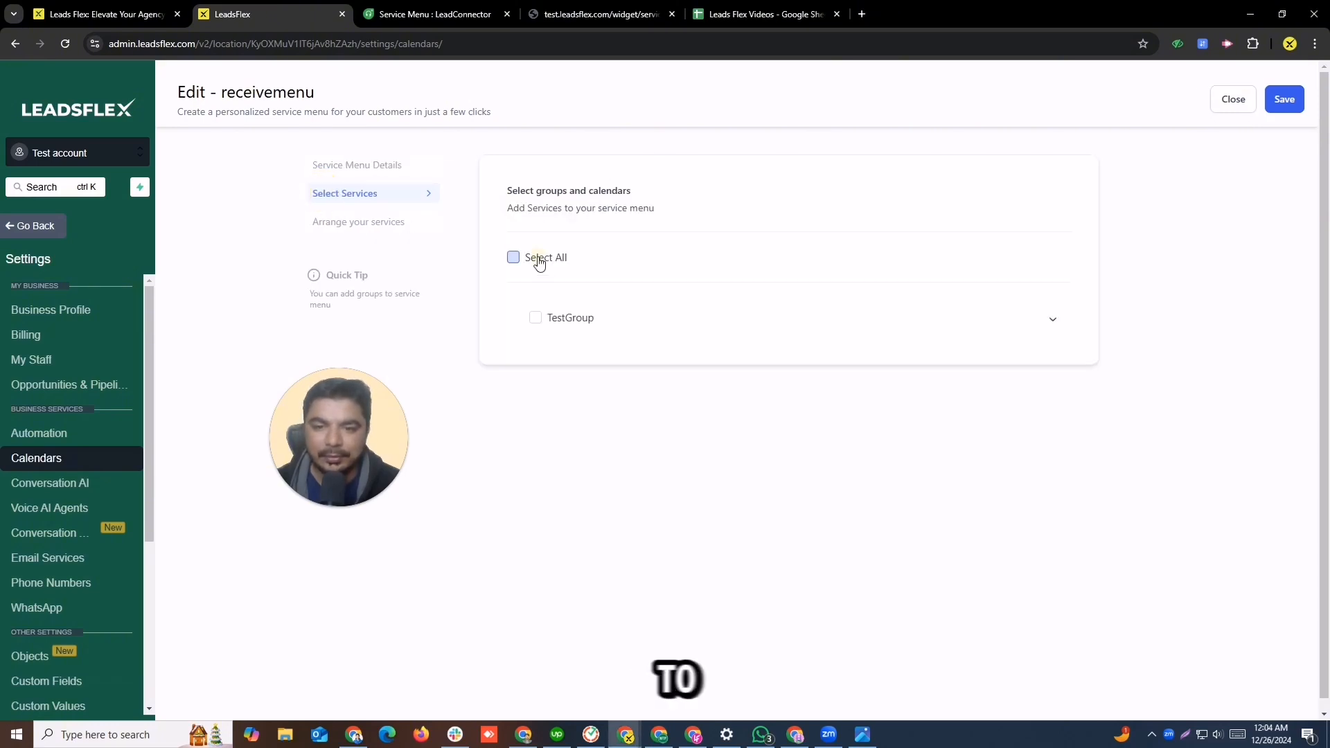
{"action": "left_click", "coordinate": [514, 258]}
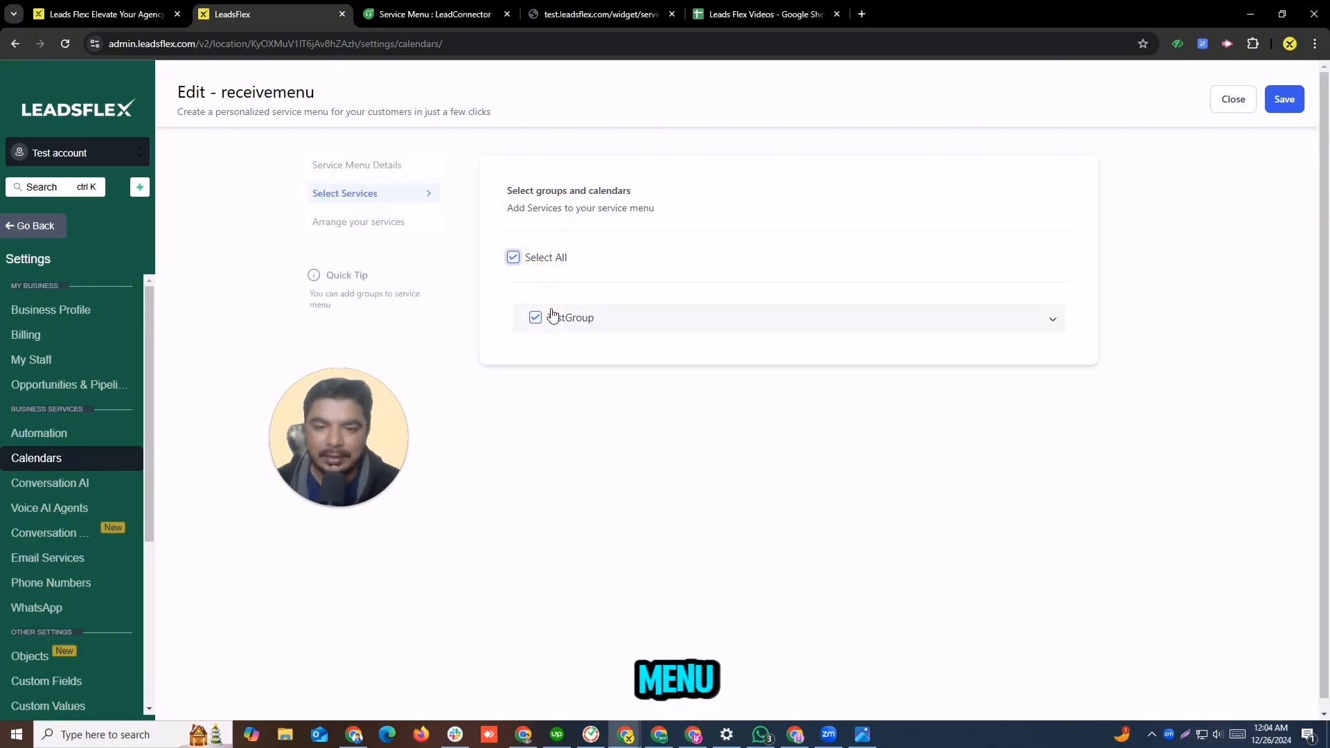
{"action": "left_click", "coordinate": [610, 326]}
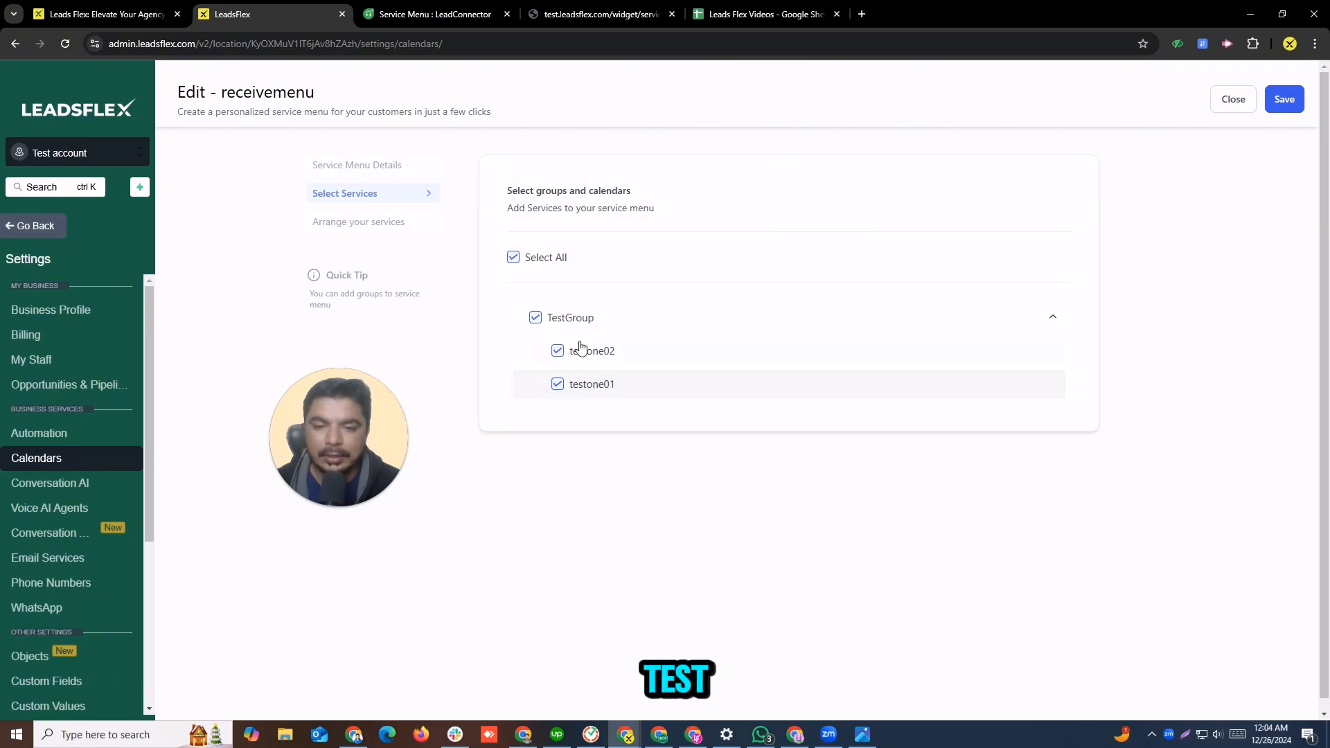
{"action": "left_click", "coordinate": [1294, 100]}
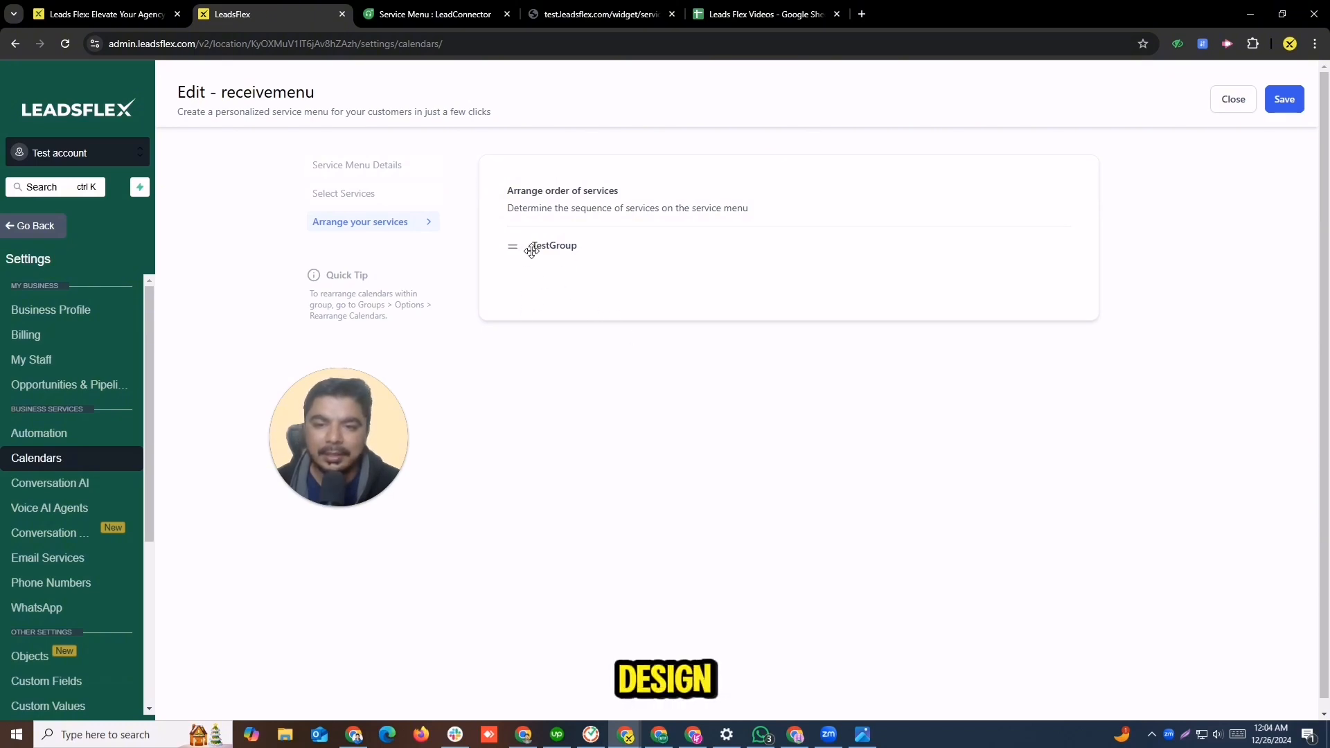
{"action": "left_click_drag", "start_coordinate": [530, 245], "coordinate": [612, 302]}
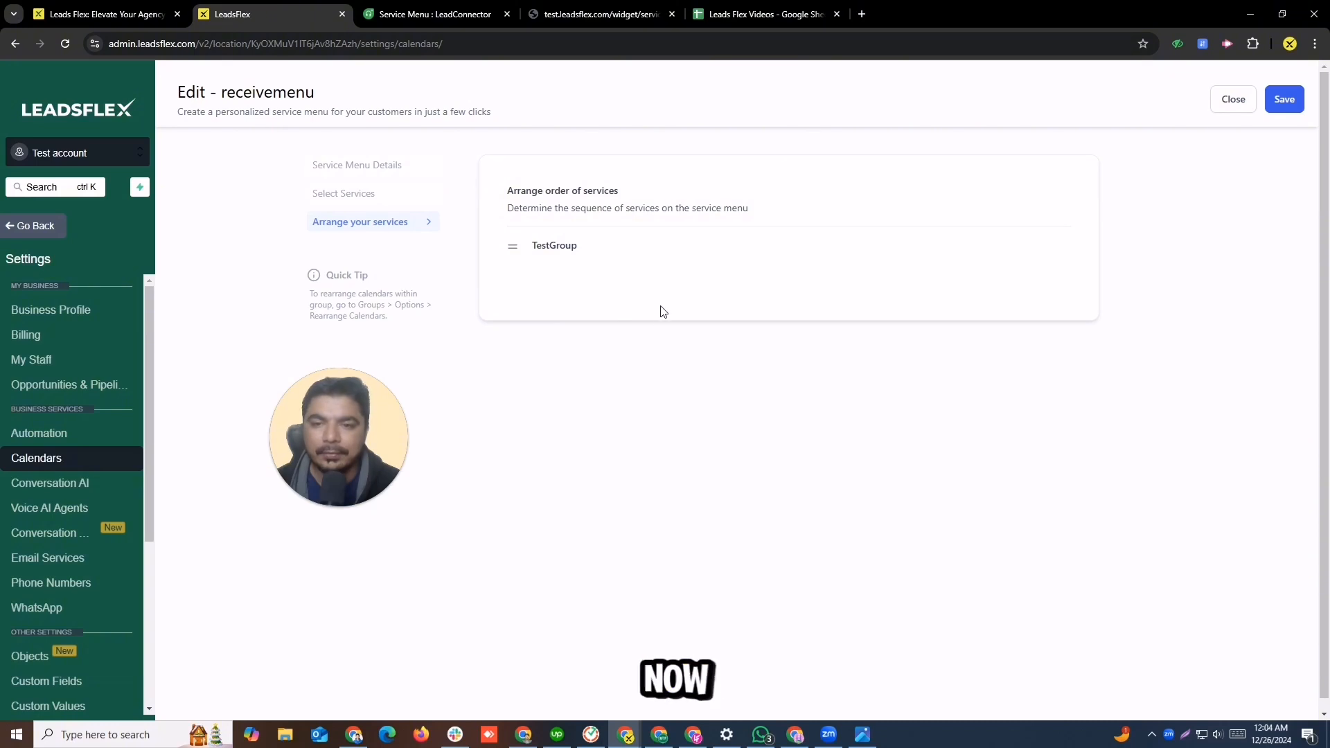
{"action": "left_click", "coordinate": [1233, 99]}
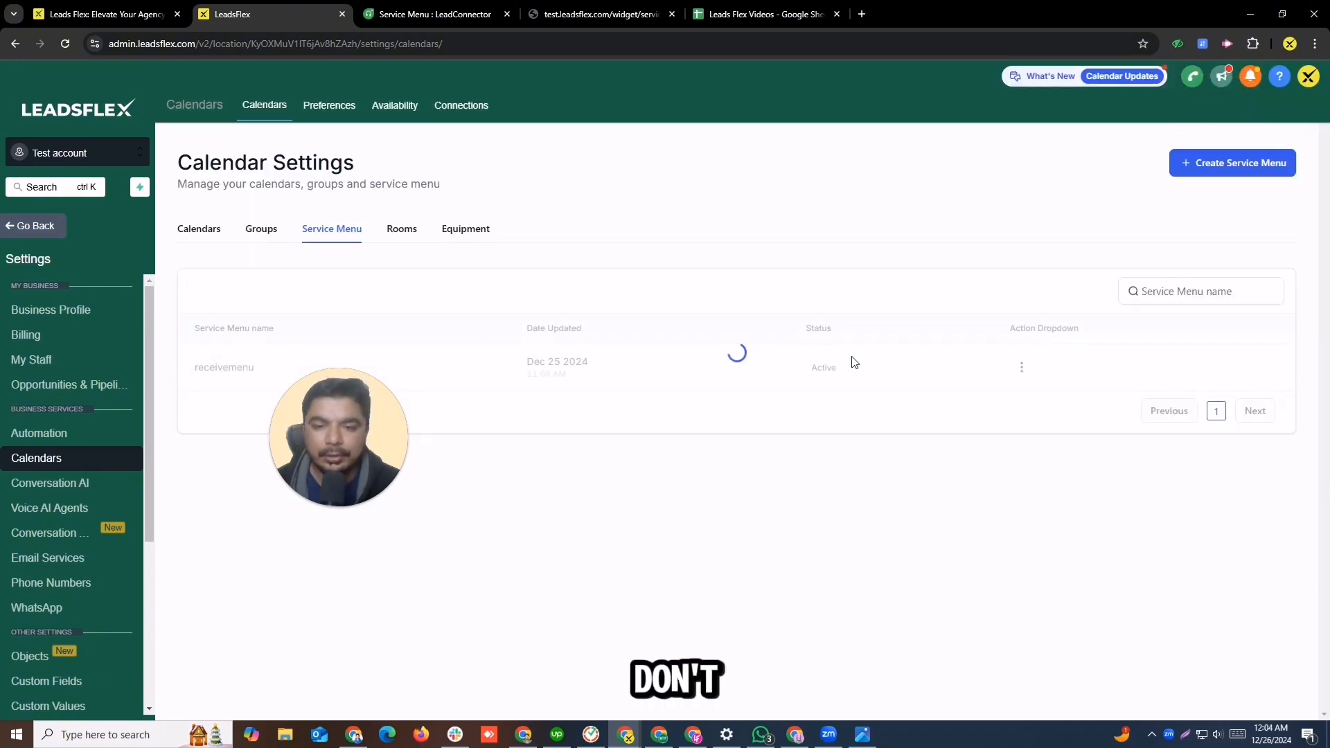
Step: Copy the permanent link of receivemenu and load it in the existing booking widget tab
{"action": "left_click", "coordinate": [1015, 378]}
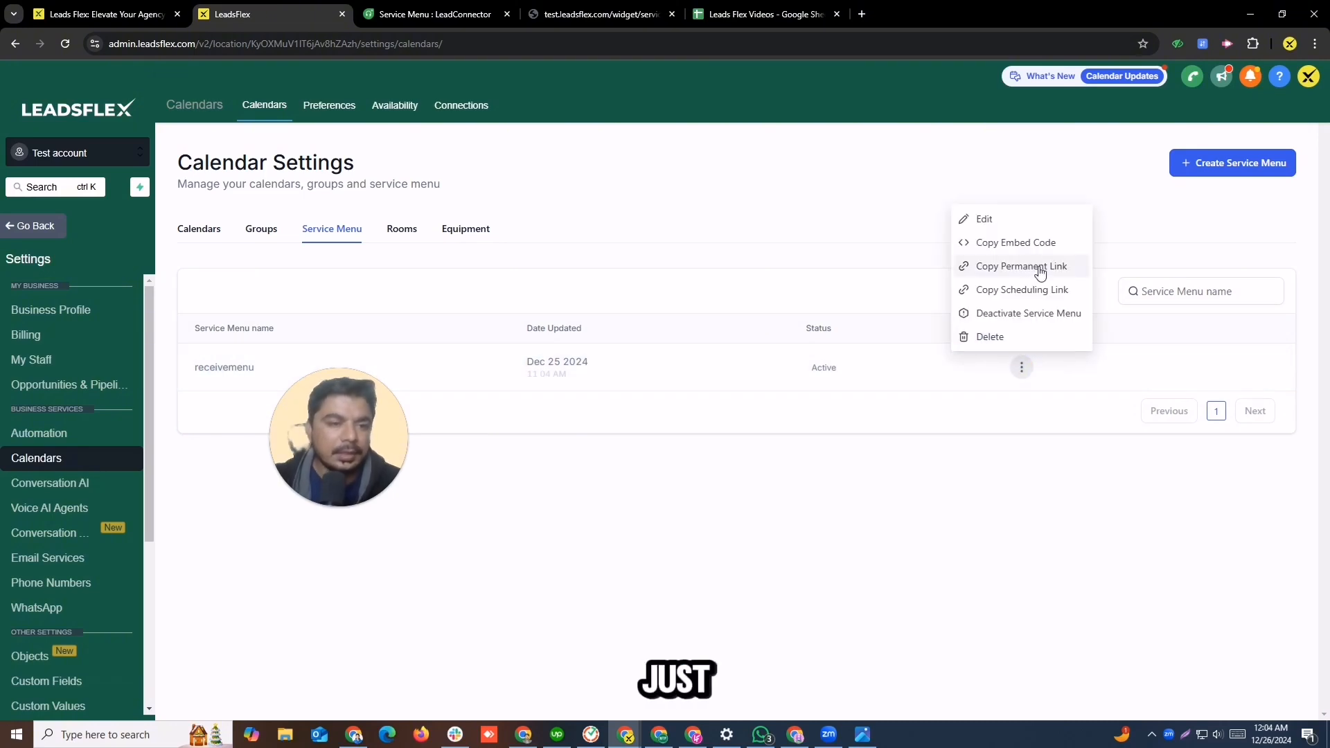
{"action": "left_click", "coordinate": [1033, 266]}
{"action": "left_click", "coordinate": [574, 10]}
{"action": "left_click", "coordinate": [523, 43]}
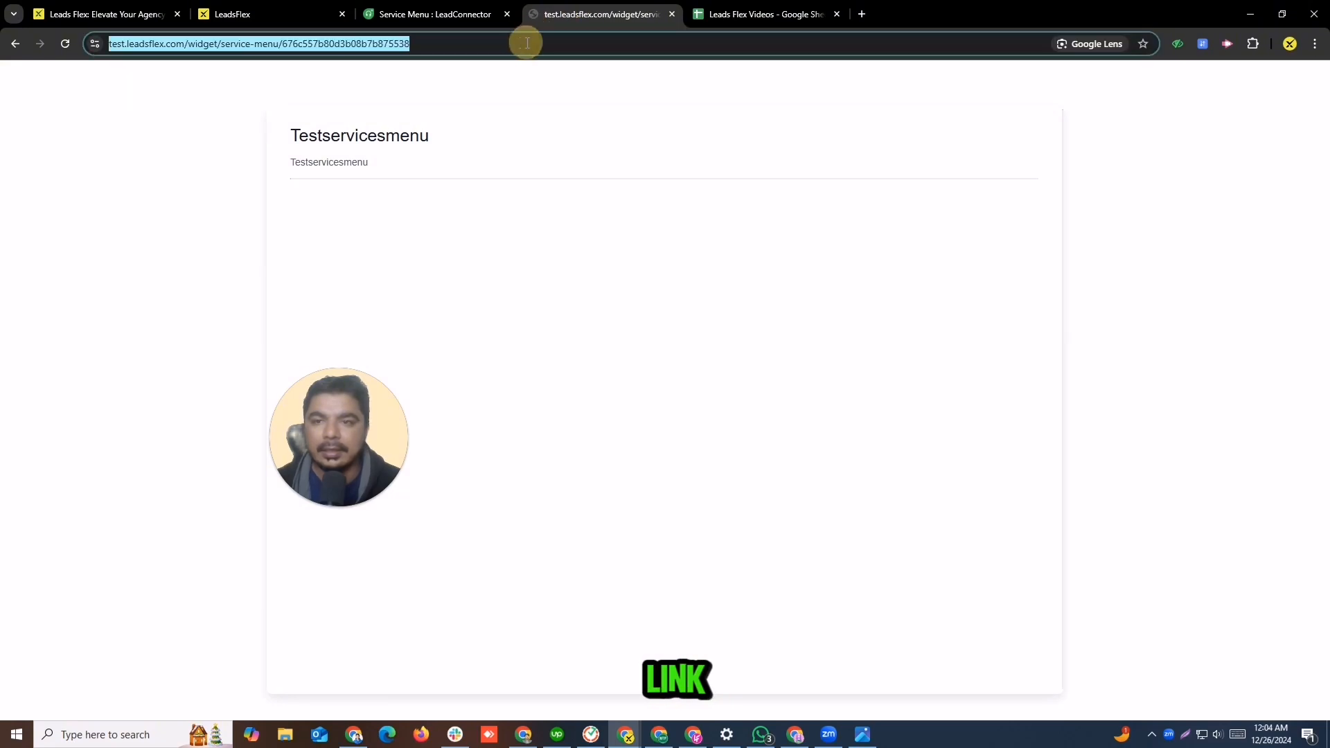
{"action": "key", "text": "ctrl+v"}
{"action": "key", "text": "Return"}
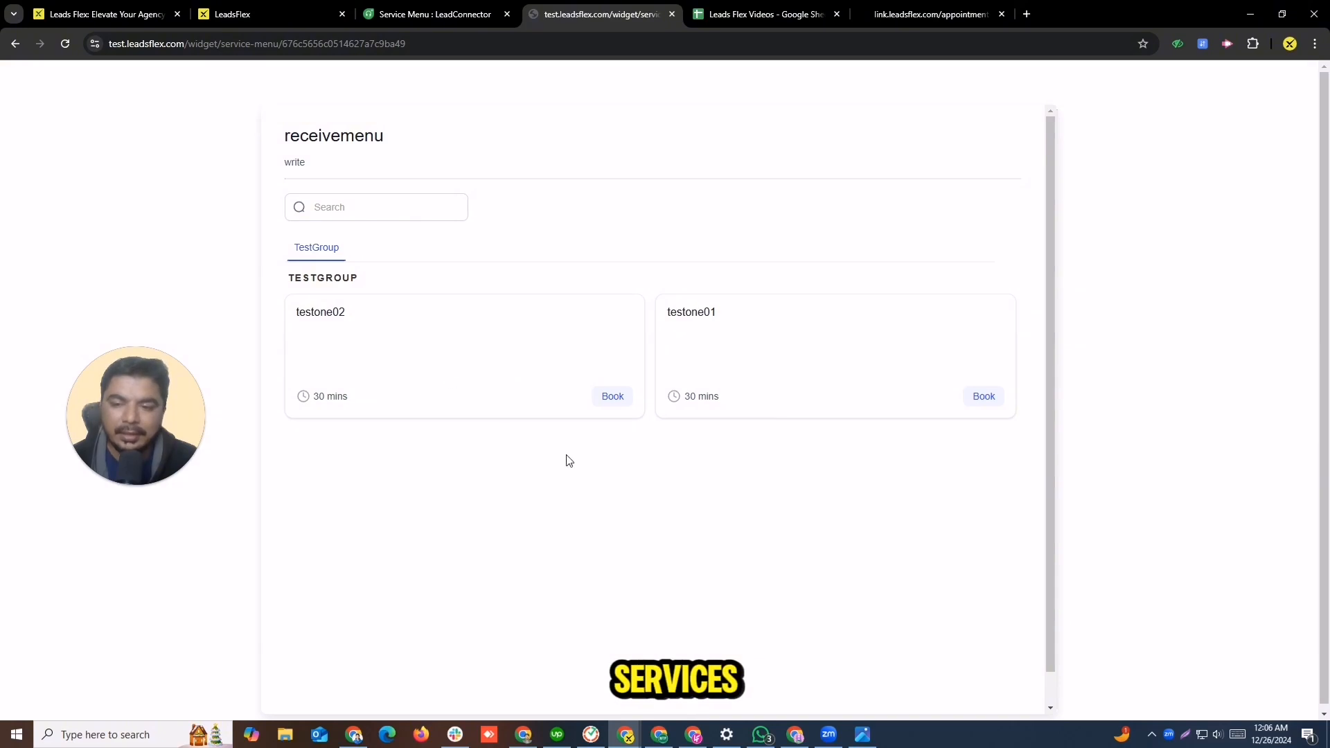
Step: Start booking testone02 on the public page, try 3 People as guests, and continue with the guests set to Just Me
{"action": "left_click", "coordinate": [613, 400]}
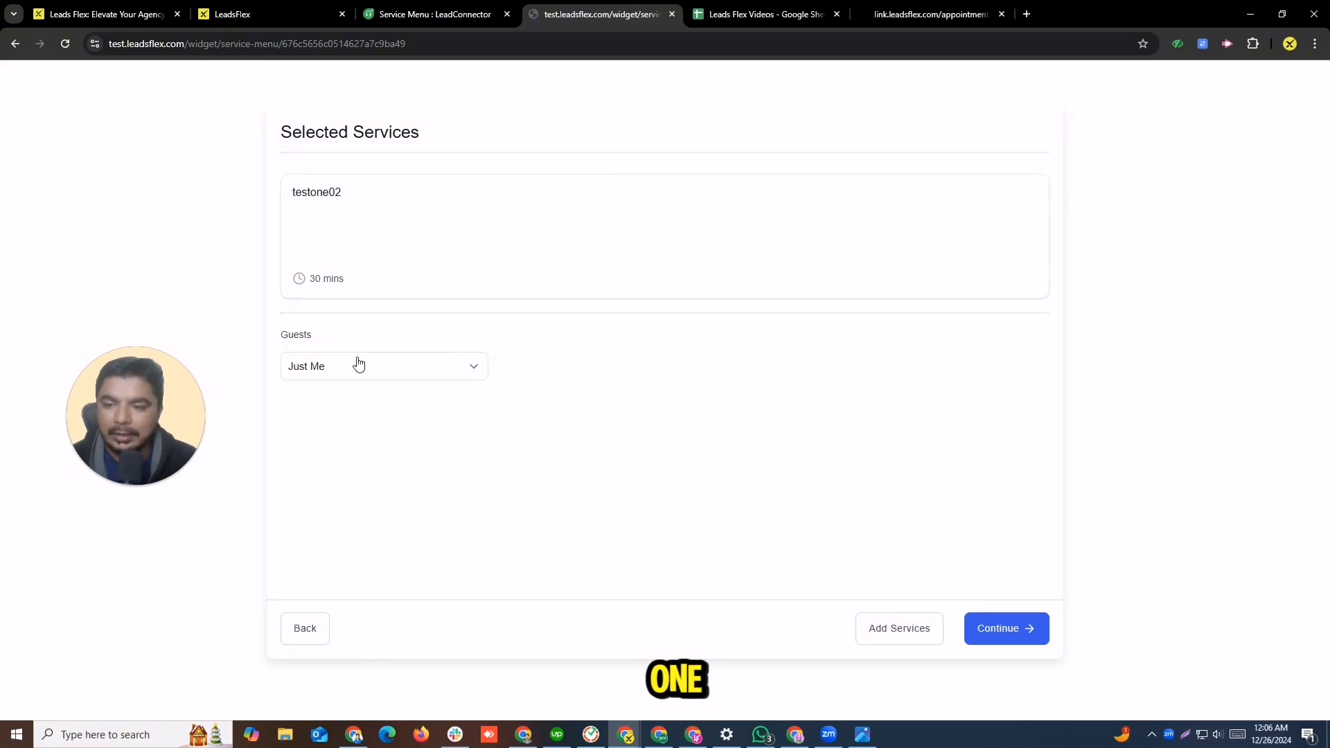
{"action": "left_click", "coordinate": [358, 365]}
{"action": "left_click", "coordinate": [330, 449]}
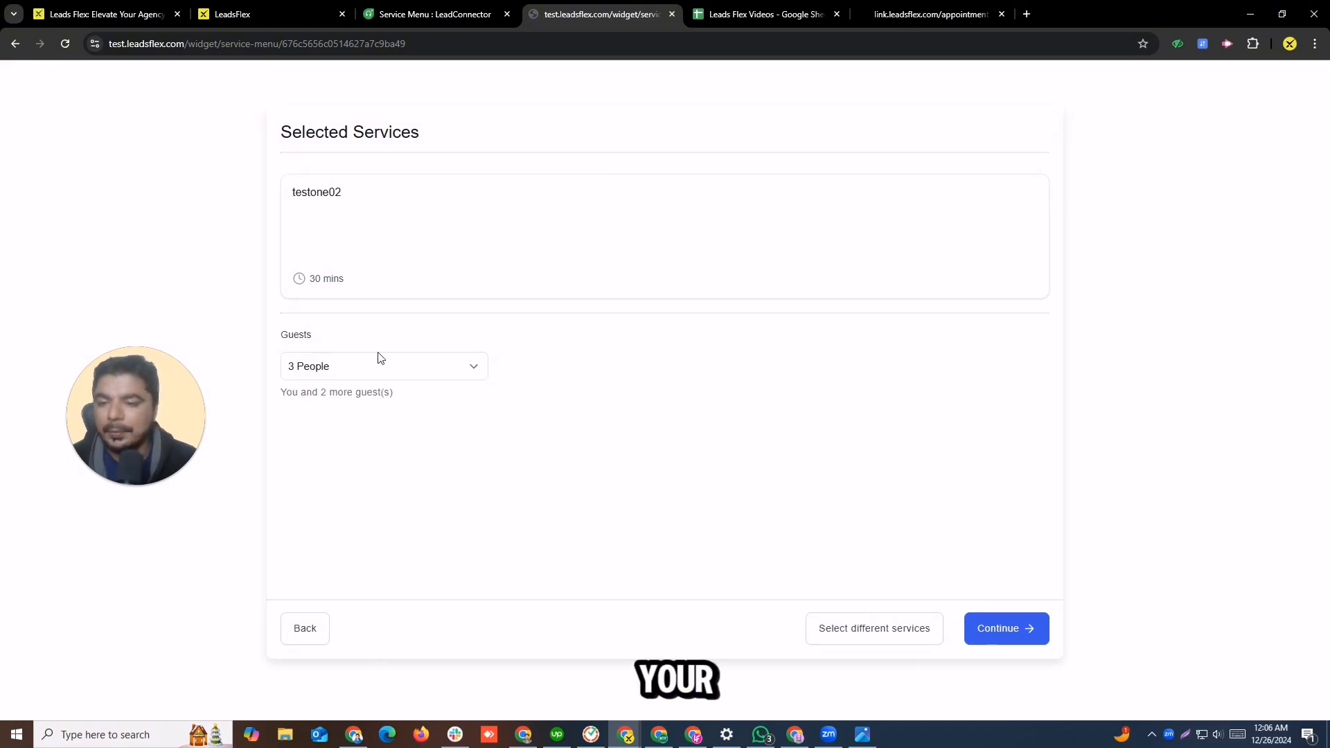
{"action": "left_click", "coordinate": [998, 632]}
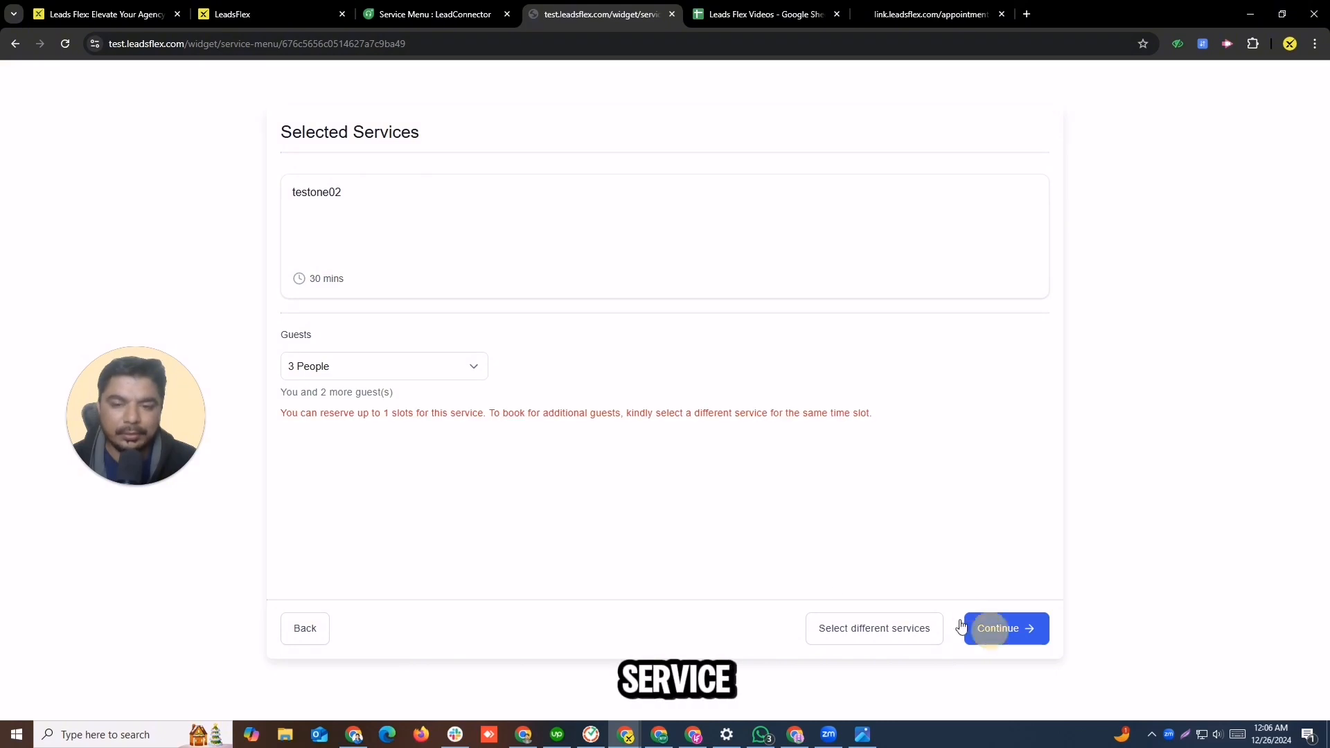
{"action": "left_click", "coordinate": [417, 378]}
{"action": "left_click", "coordinate": [292, 398]}
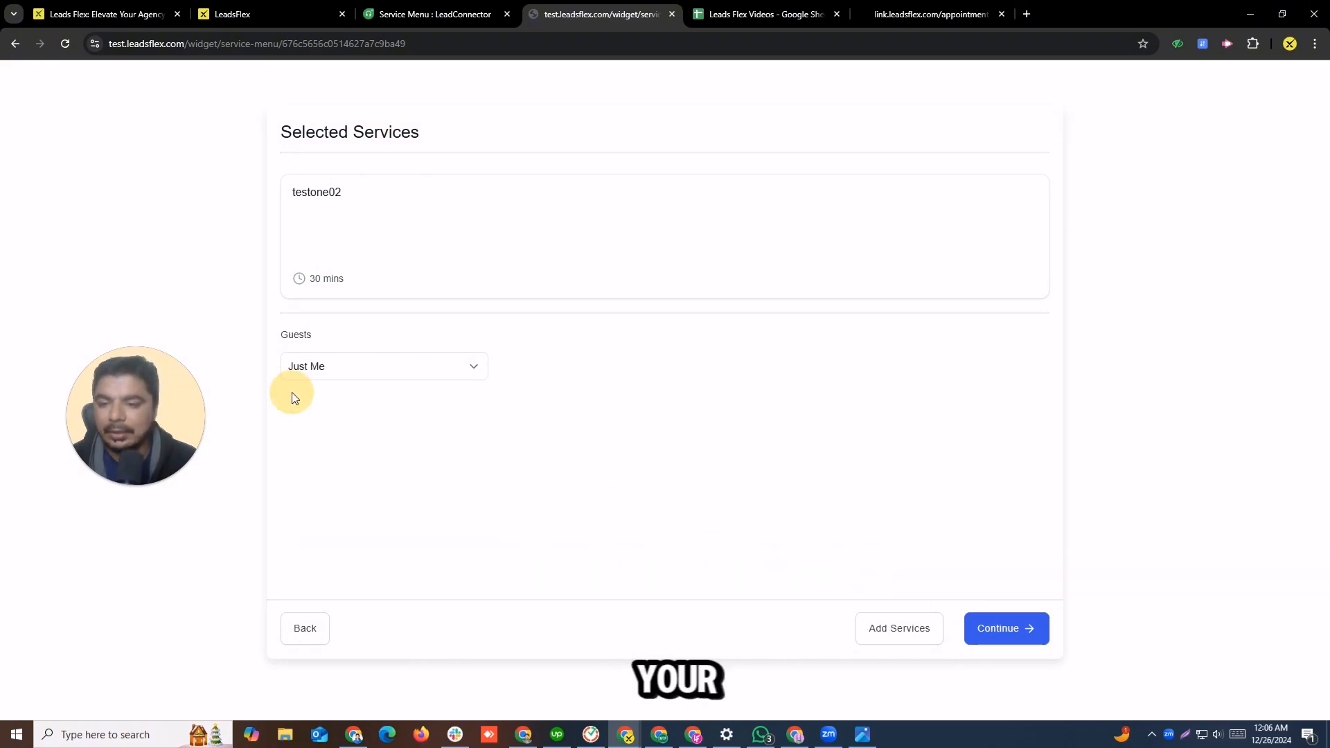
{"action": "left_click", "coordinate": [998, 632]}
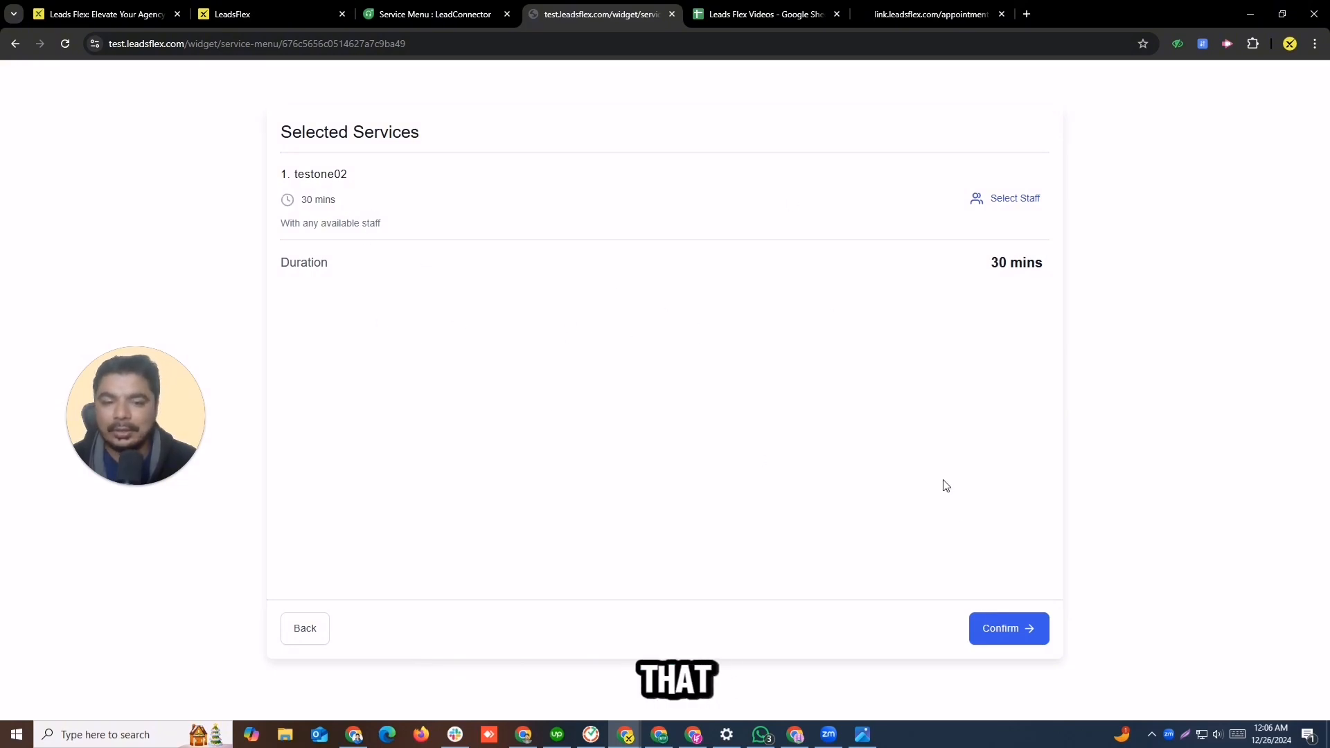
Step: Assign the listed staff member to the testone02 booking and choose the December 26, 2024 slot at 02:00 AM
{"action": "left_click", "coordinate": [1013, 198]}
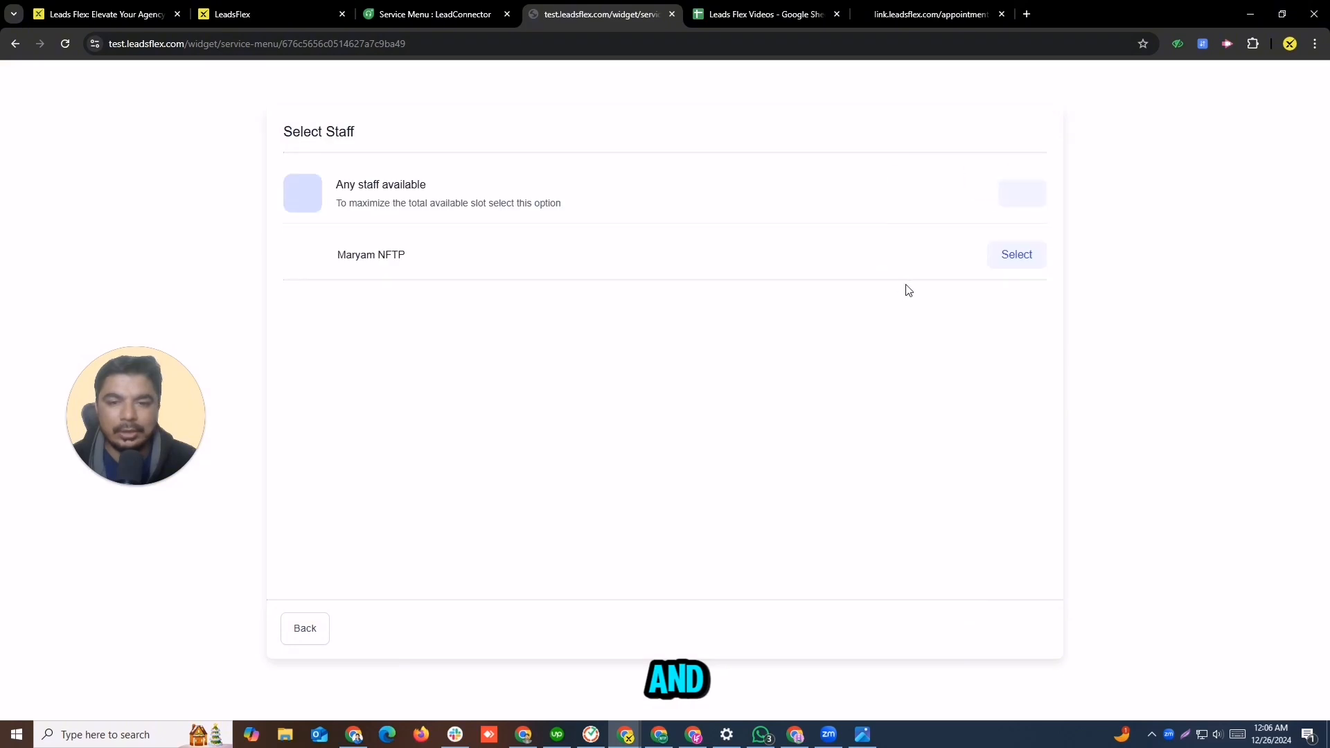
{"action": "left_click", "coordinate": [1013, 256]}
{"action": "left_click", "coordinate": [991, 629]}
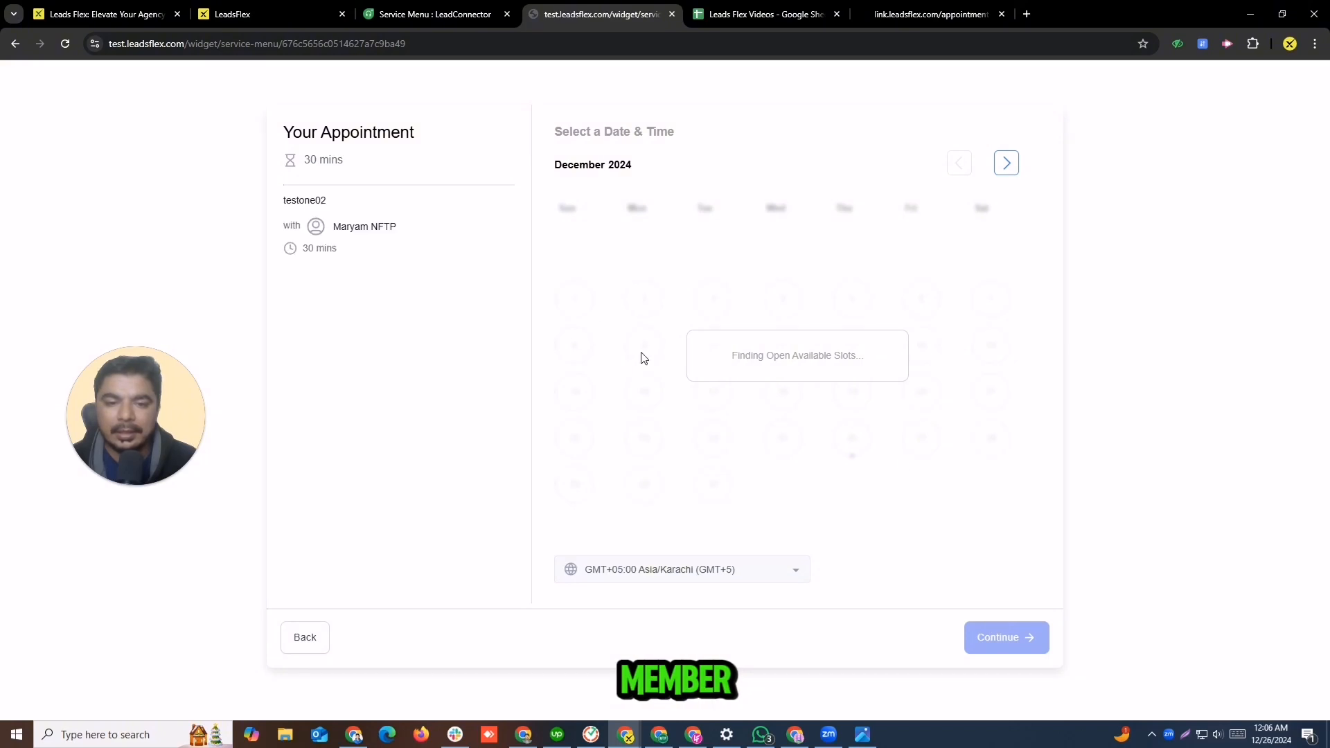
{"action": "left_click", "coordinate": [771, 446]}
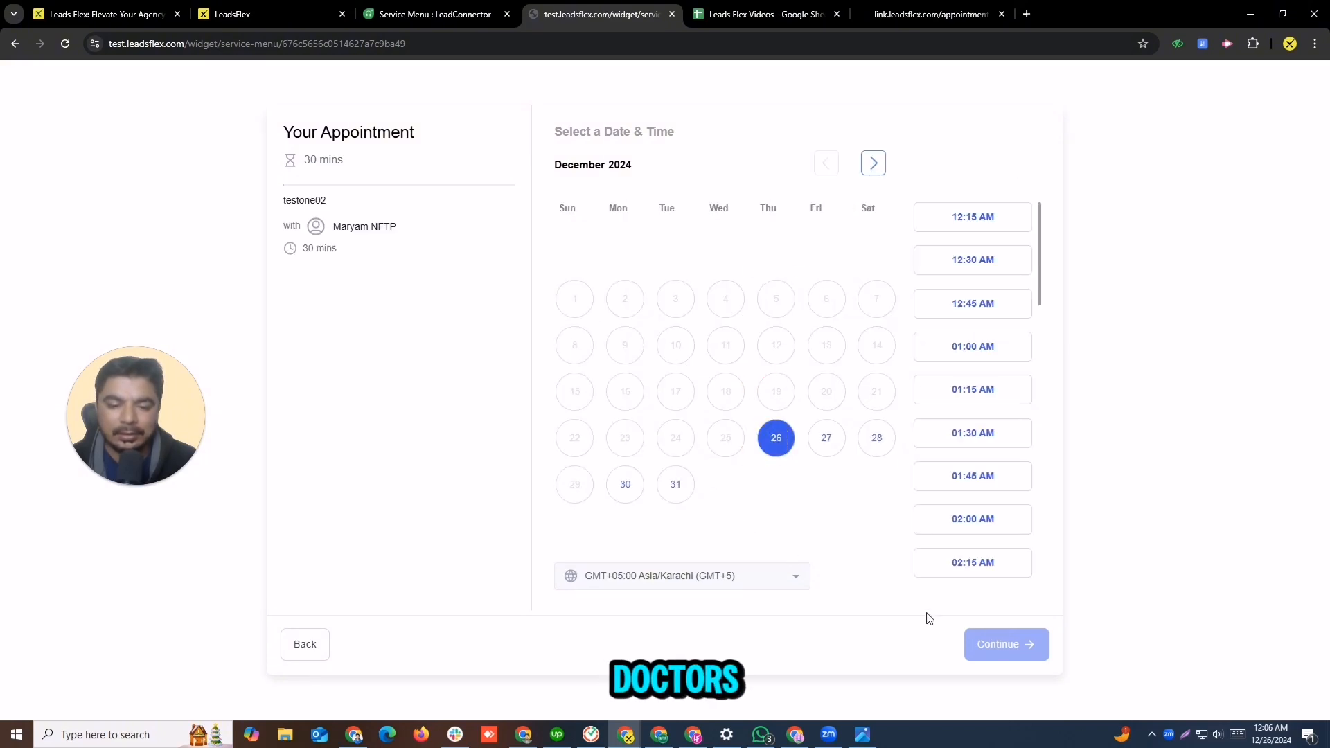
{"action": "left_click", "coordinate": [956, 521]}
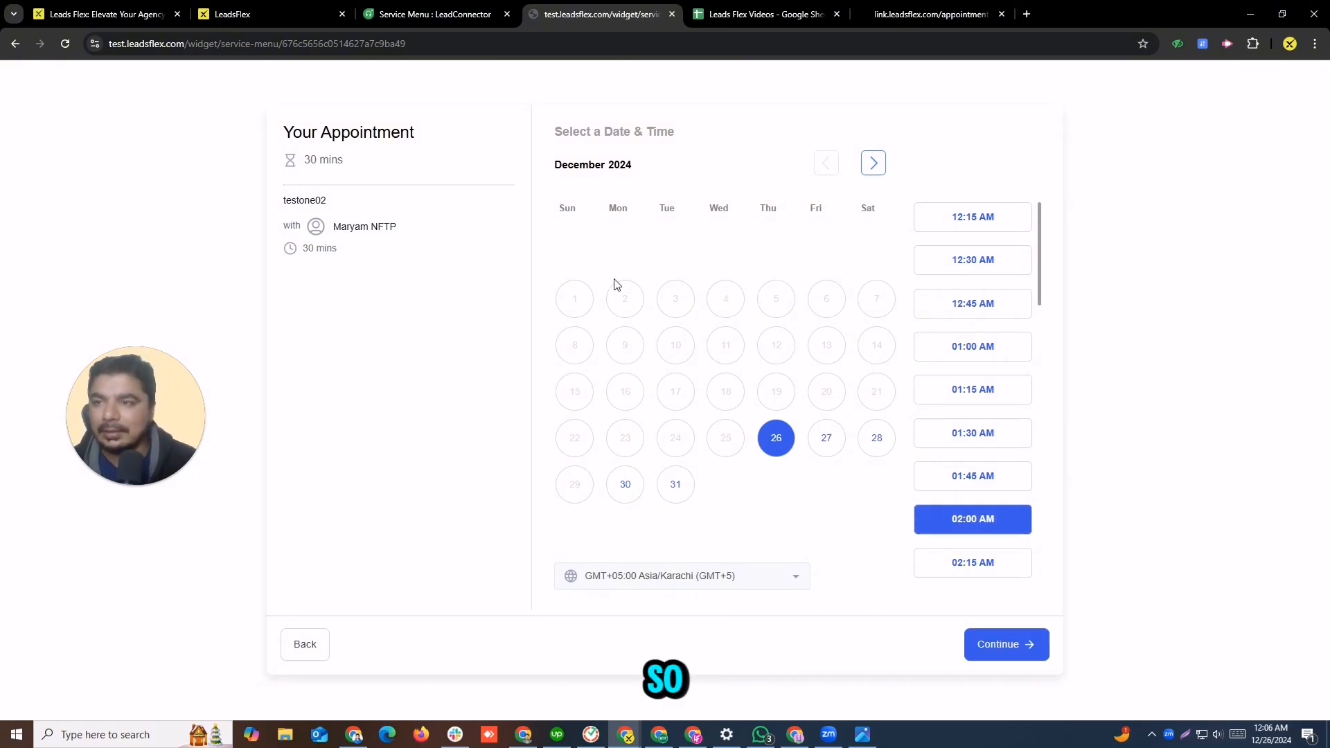
Step: Return to the account's calendar settings and start a new room named testroom
{"action": "left_click", "coordinate": [104, 14]}
{"action": "left_click", "coordinate": [240, 13]}
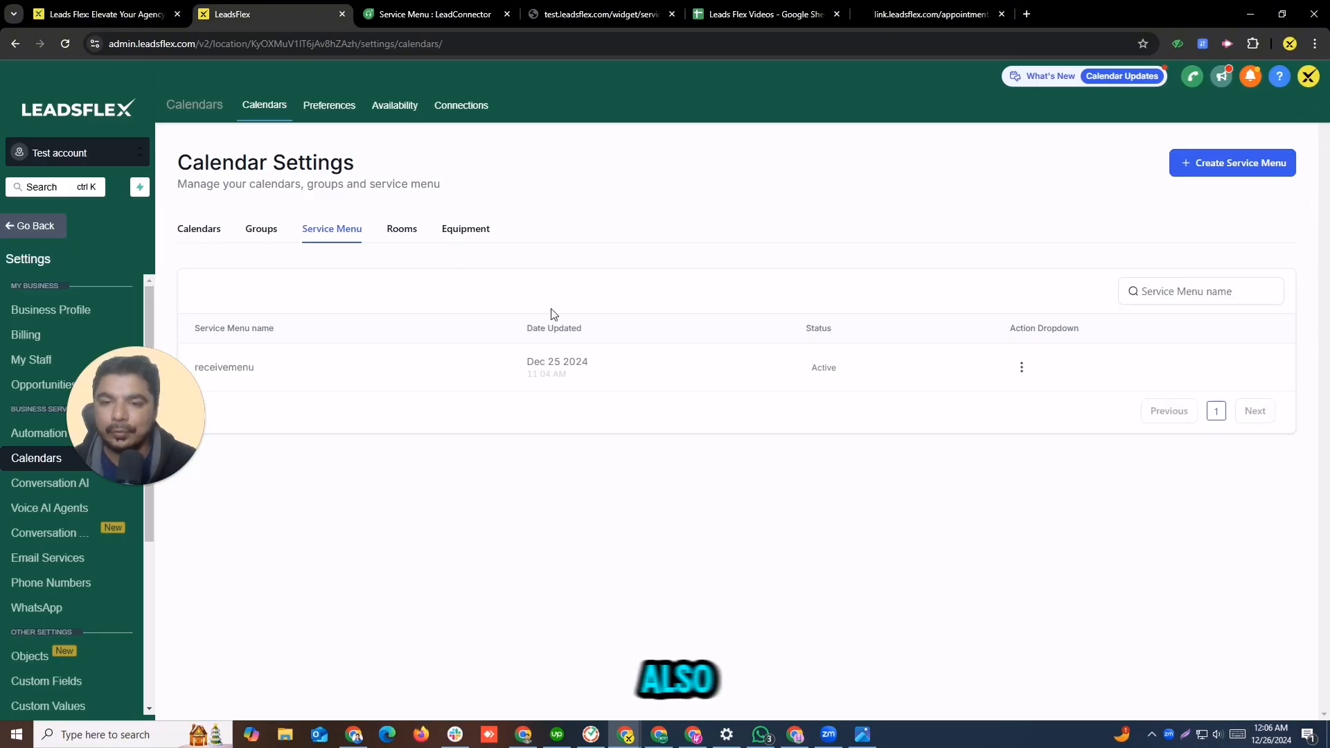
{"action": "left_click", "coordinate": [404, 230]}
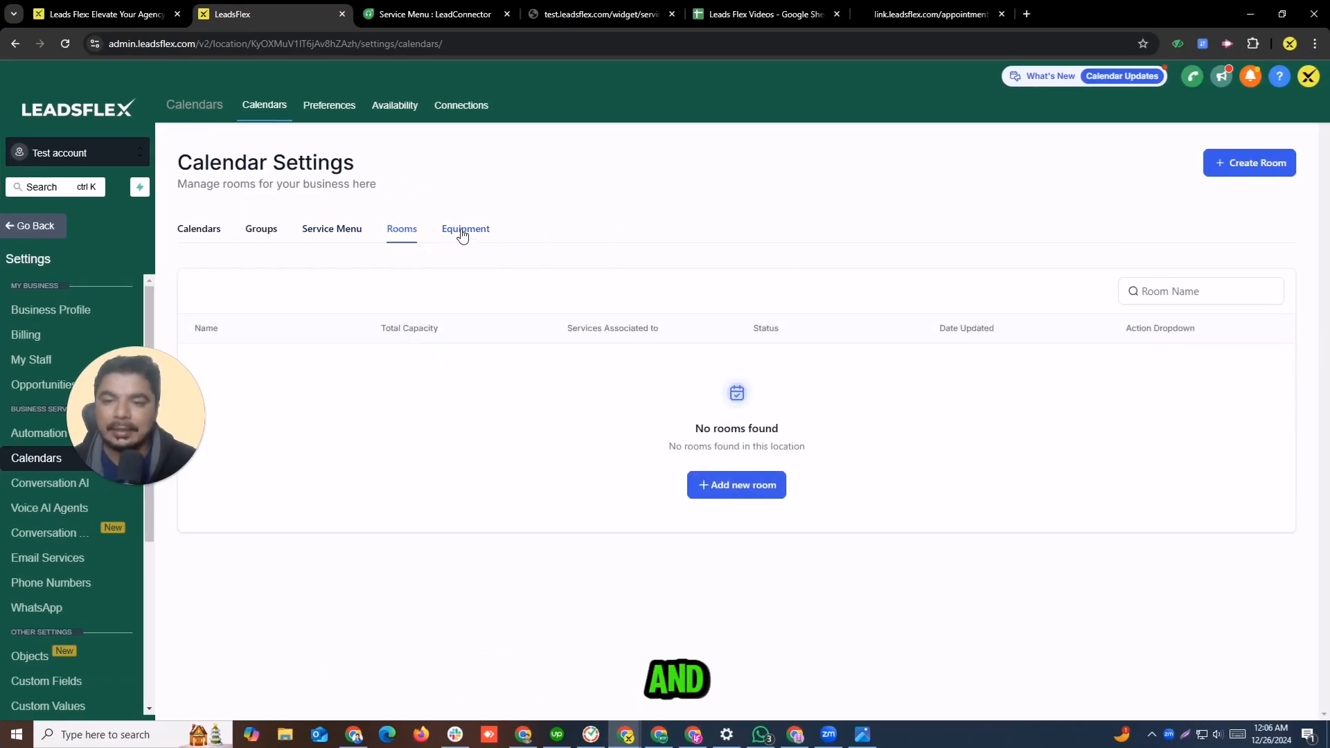
{"action": "left_click", "coordinate": [463, 232]}
{"action": "left_click", "coordinate": [400, 229]}
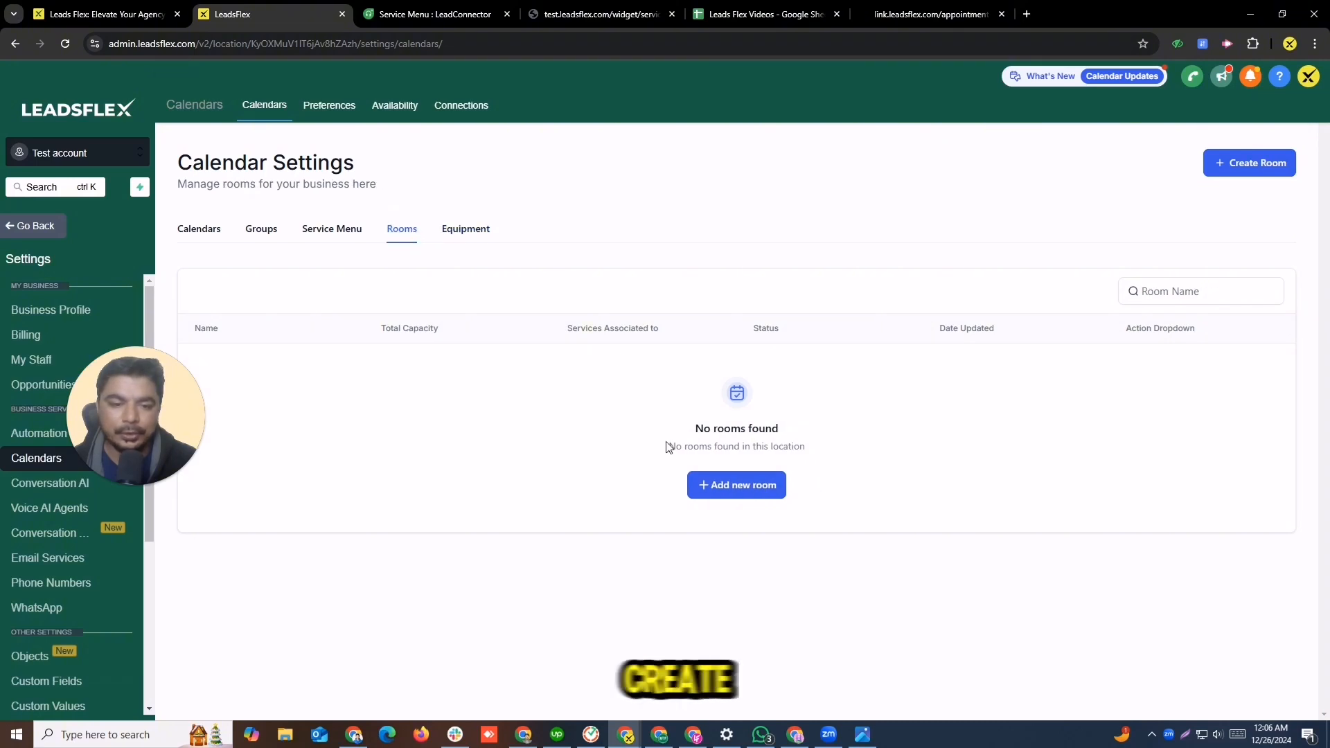
{"action": "left_click", "coordinate": [737, 487]}
{"action": "left_click", "coordinate": [635, 327]}
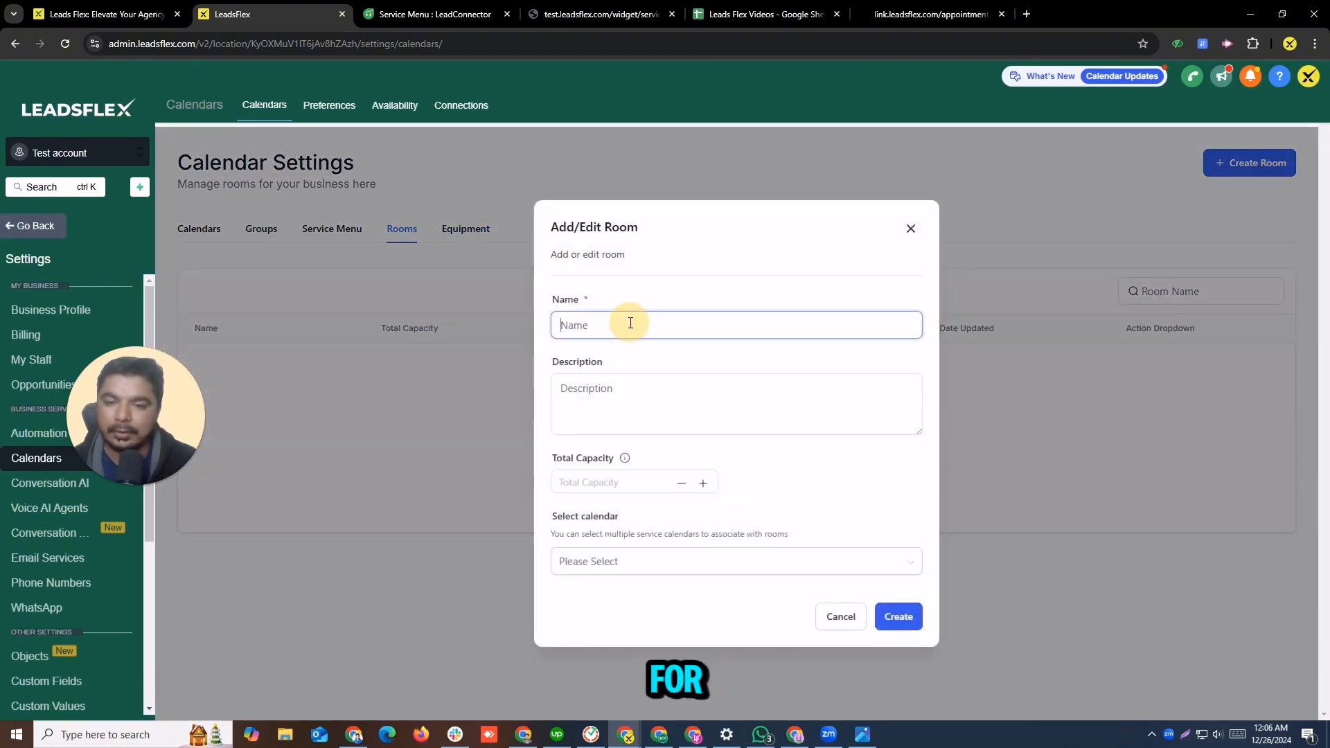
{"action": "type", "text": "test"}
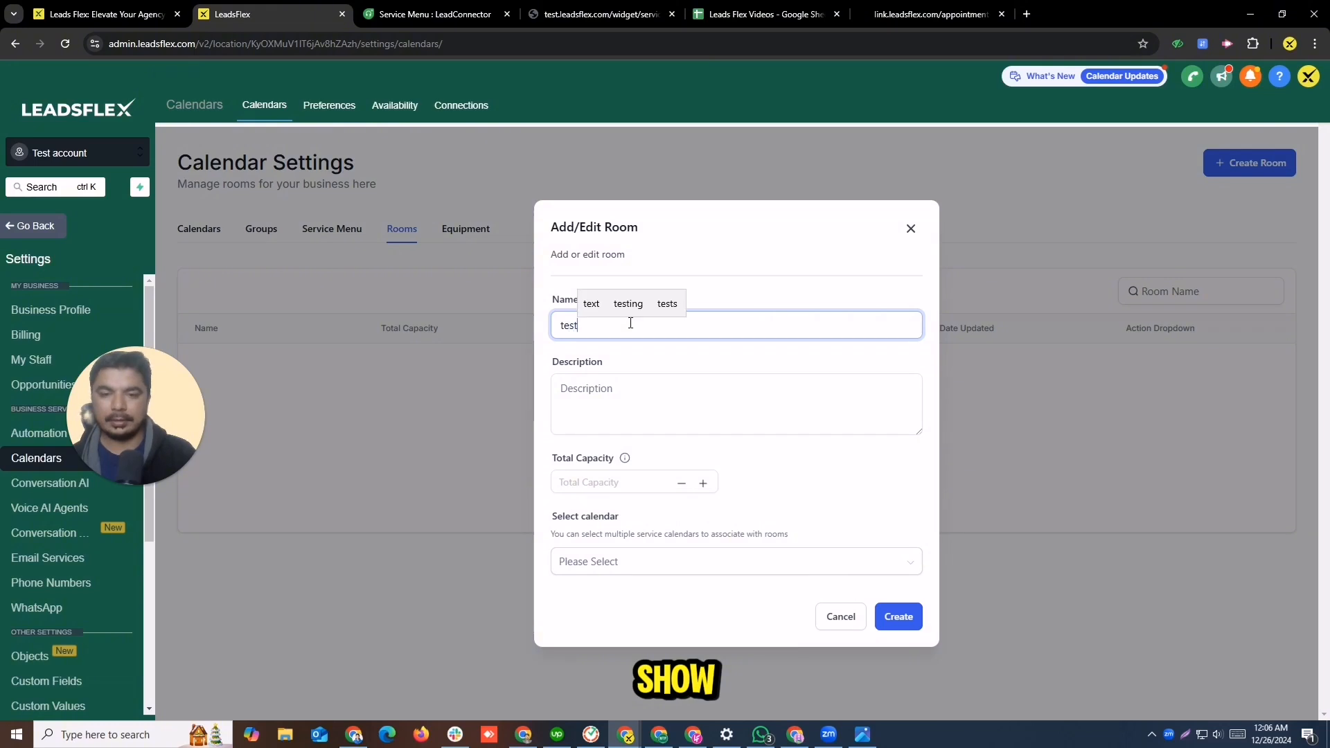
{"action": "type", "text": "room"}
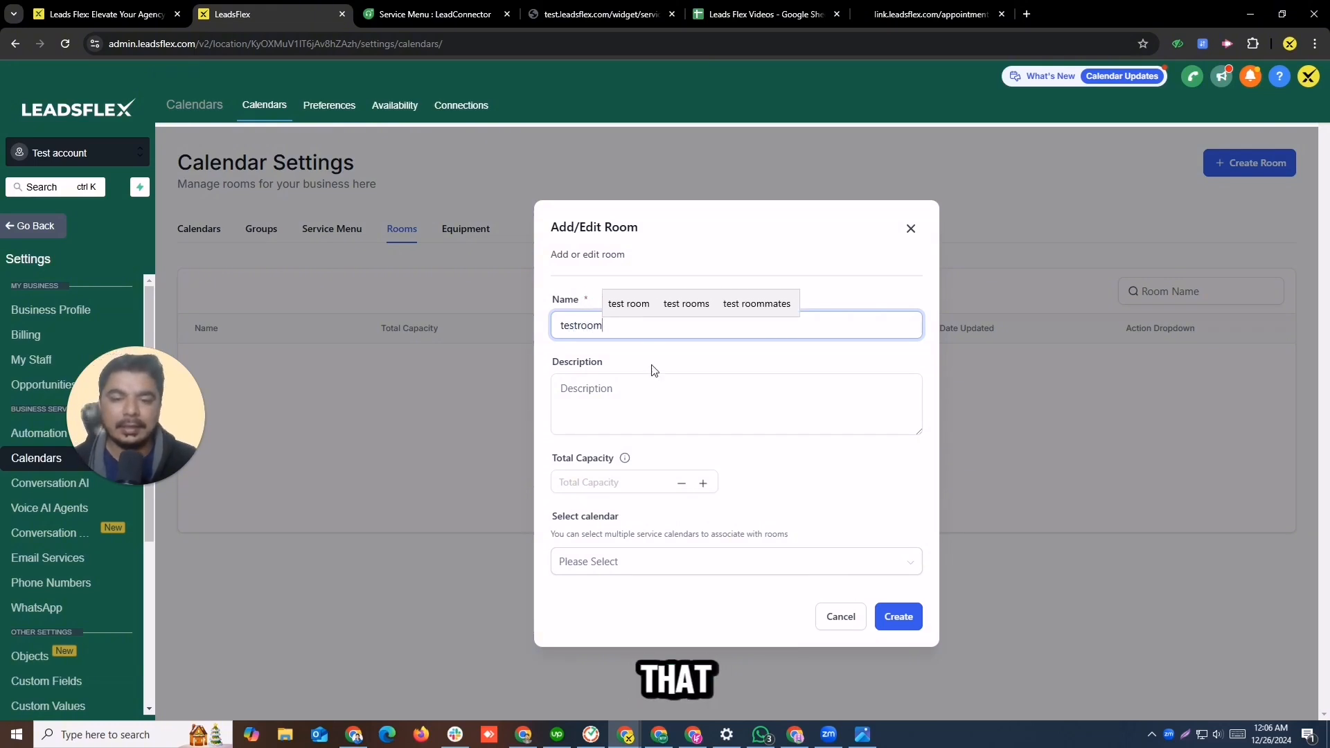
Step: Enter testone as the description of the new room
{"action": "left_click", "coordinate": [644, 385]}
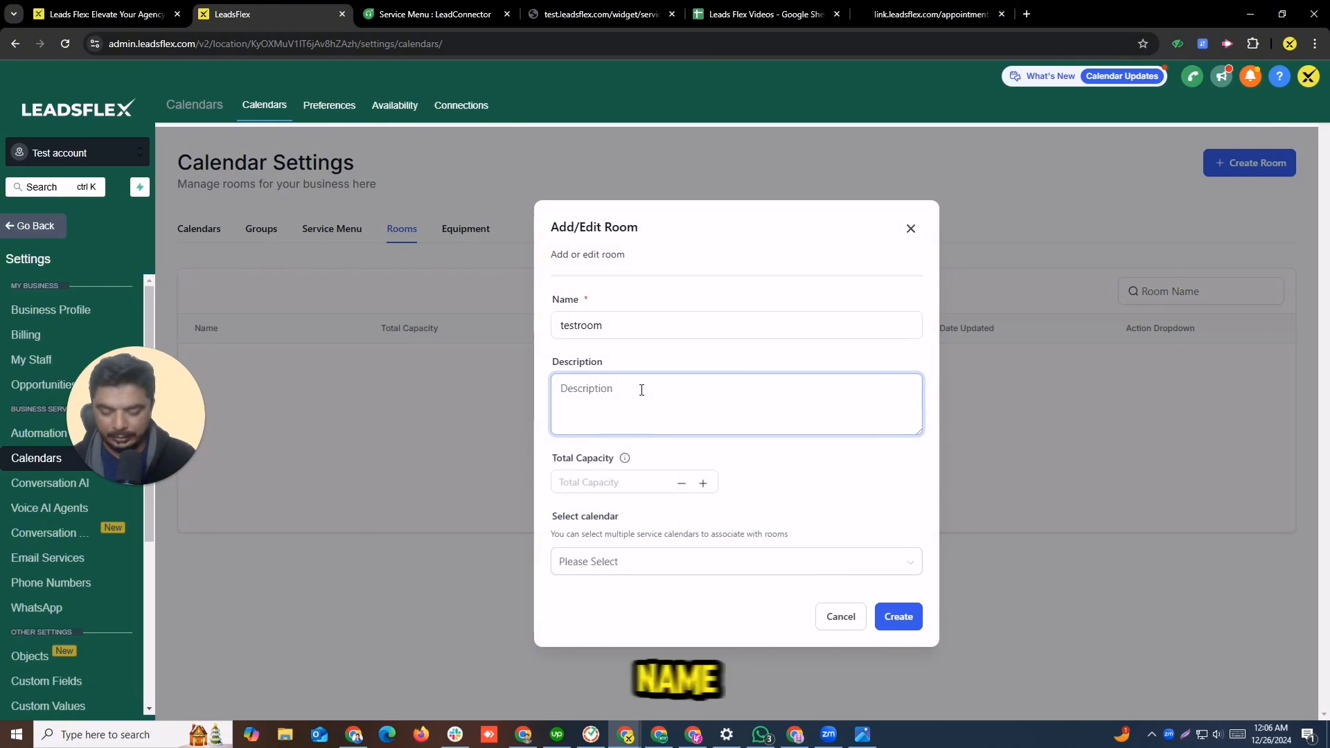
{"action": "type", "text": "testine"}
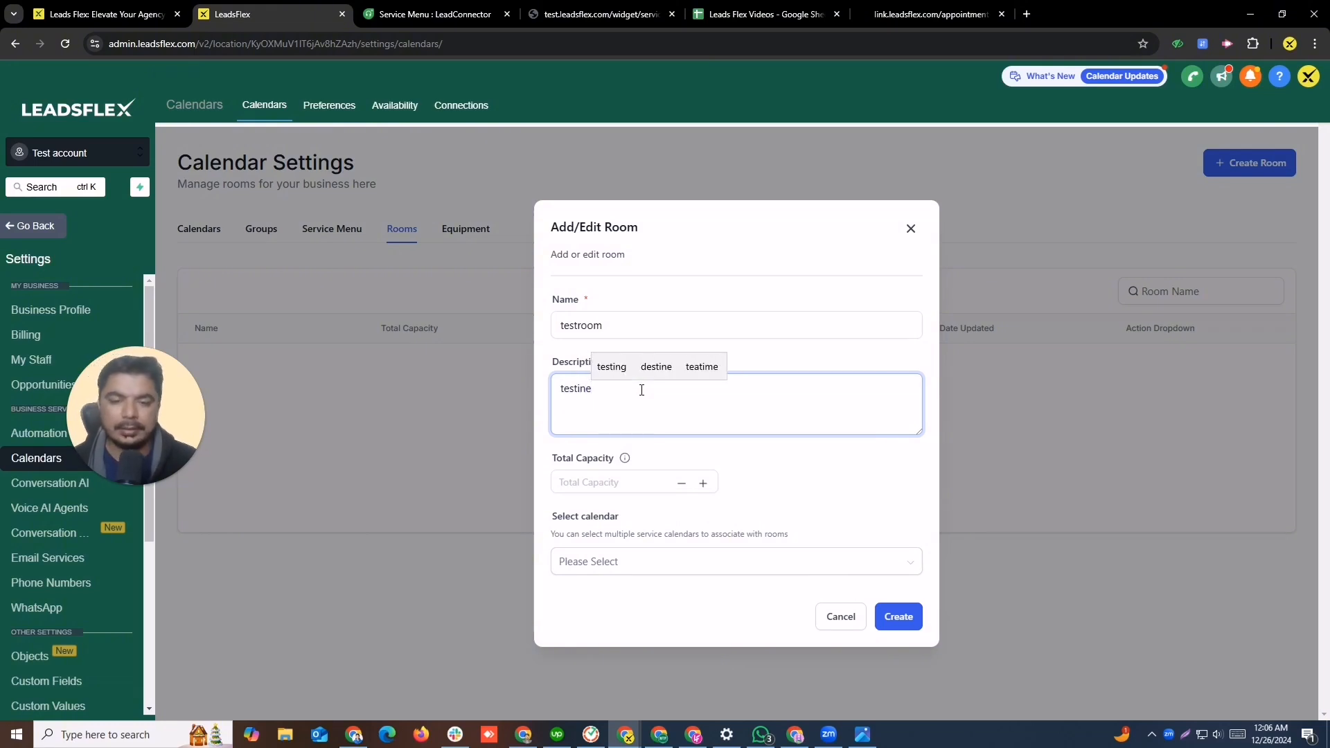
{"action": "key", "text": "BackSpace"}
{"action": "key", "text": "BackSpace"}
{"action": "key", "text": "BackSpace"}
{"action": "type", "text": "one"}
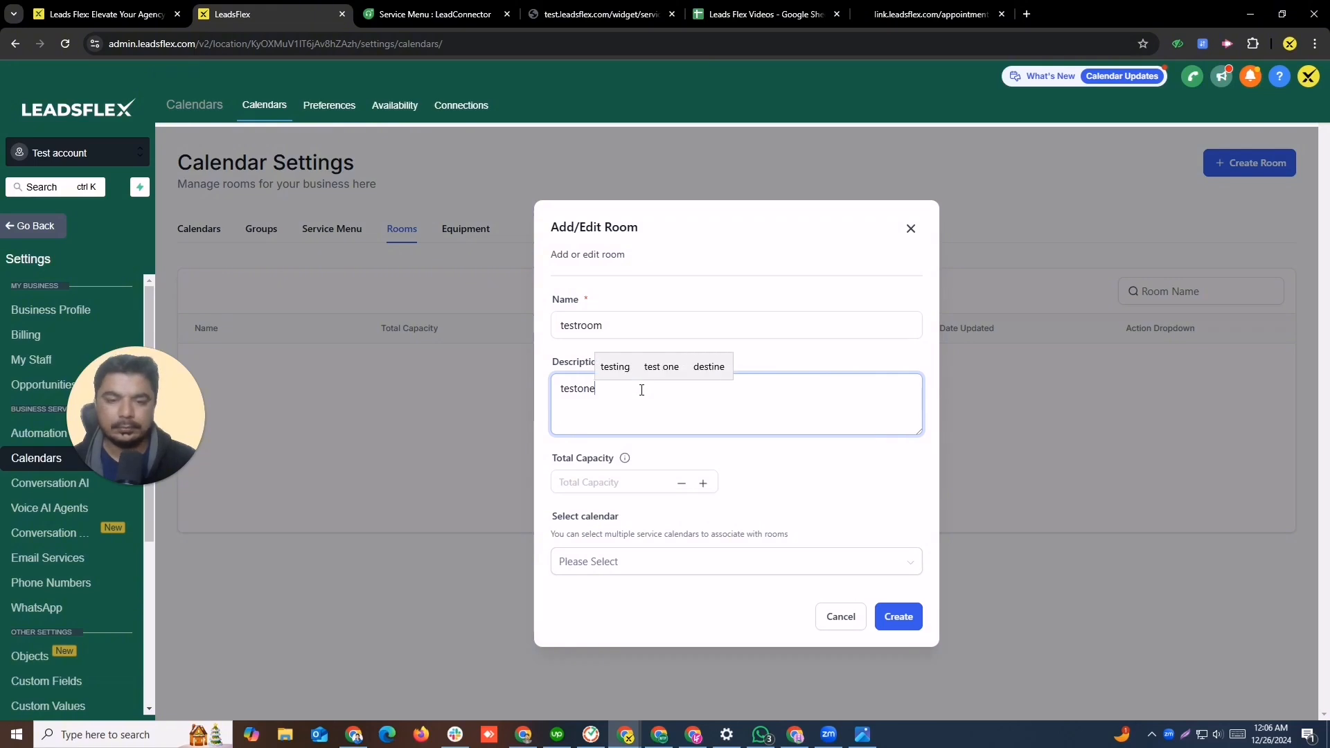
Step: Set the room's total capacity to 5, associate it with the testone02 calendar and create the room
{"action": "left_click", "coordinate": [704, 483]}
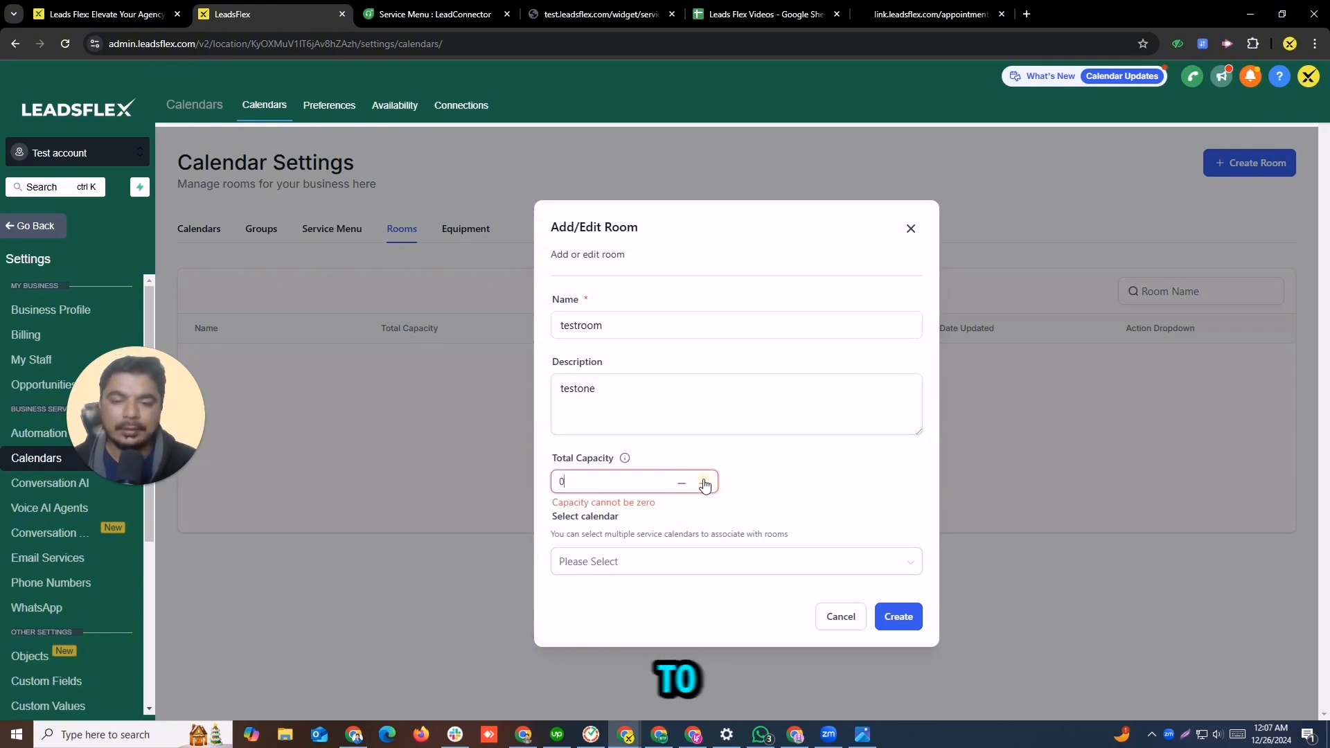
{"action": "left_click", "coordinate": [705, 483]}
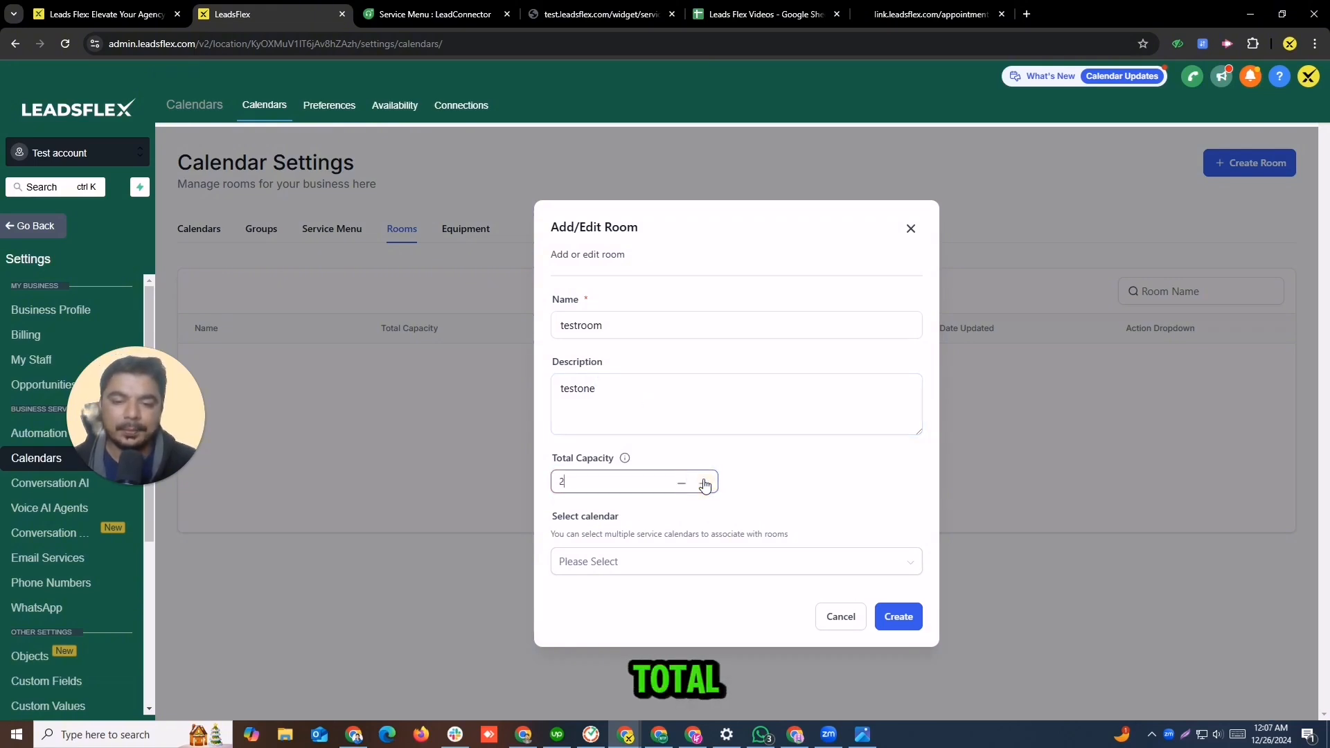
{"action": "left_click", "coordinate": [649, 562]}
{"action": "left_click", "coordinate": [631, 600]}
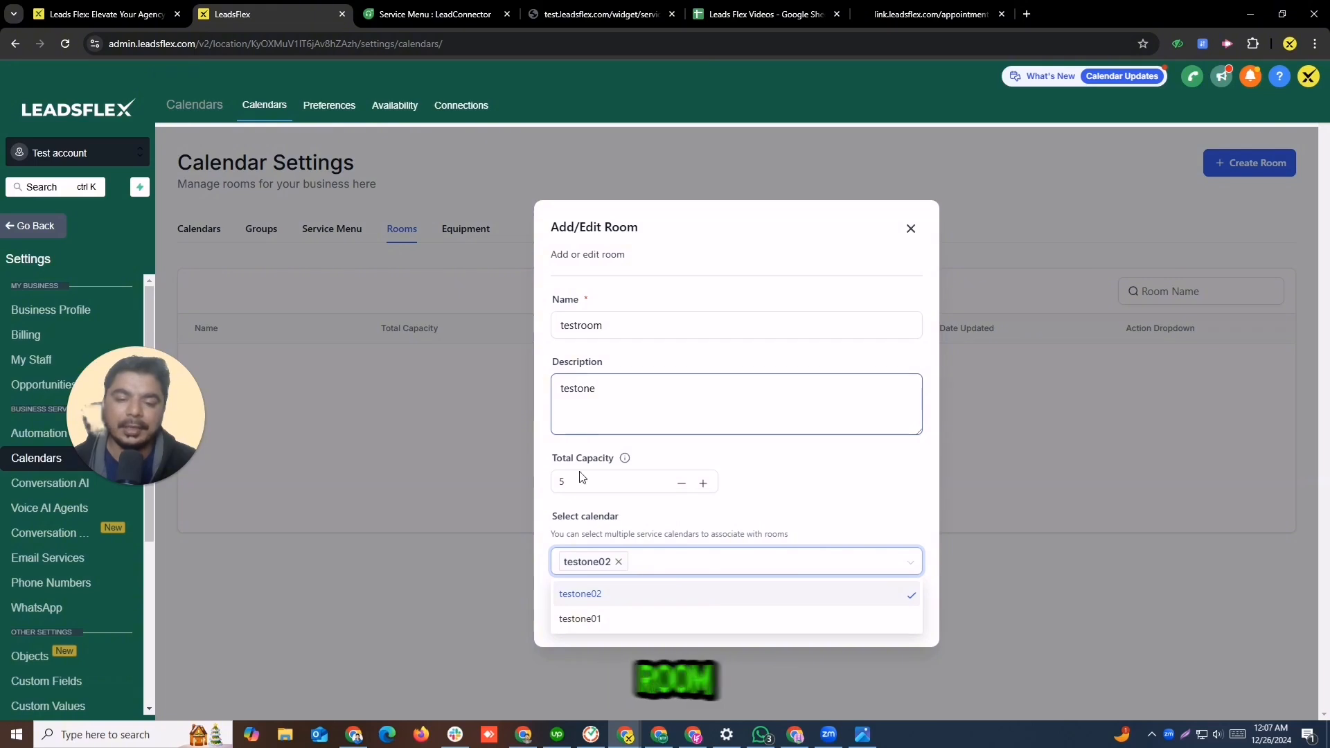
{"action": "left_click", "coordinate": [882, 496]}
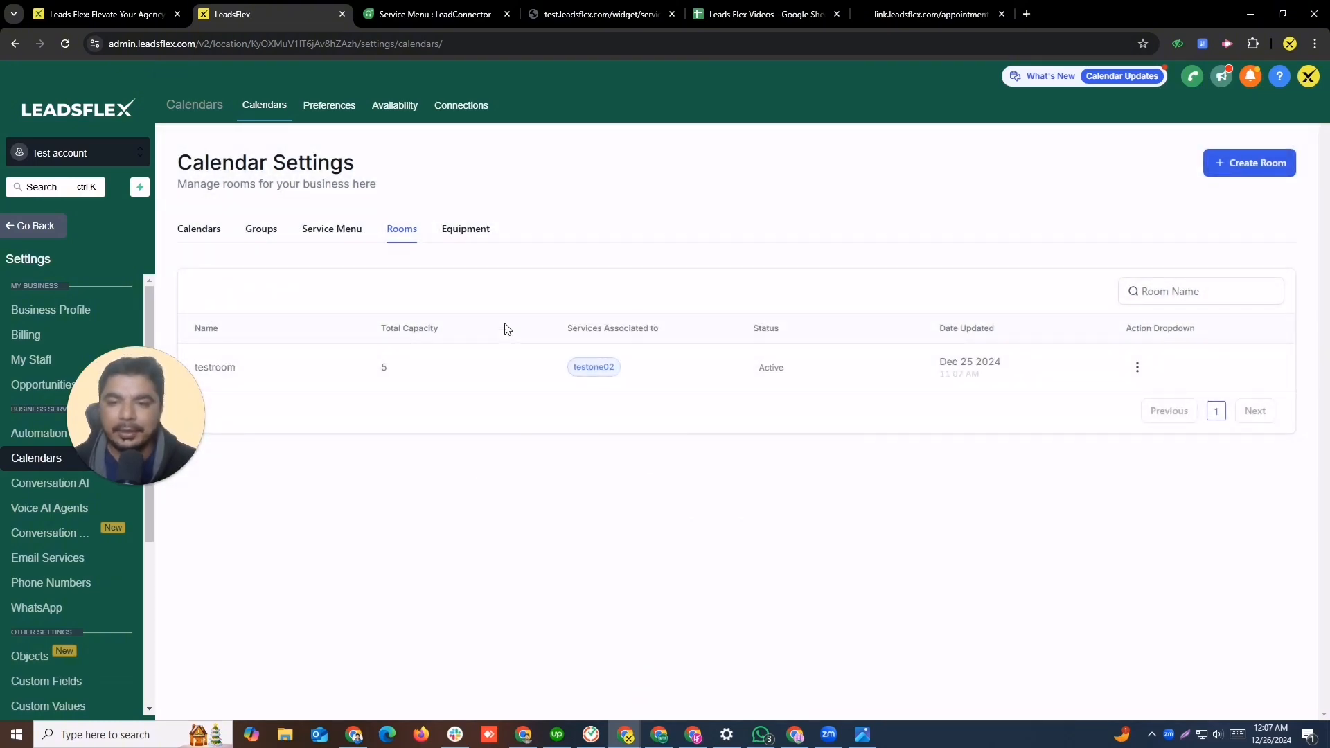
{"action": "left_click", "coordinate": [471, 232]}
{"action": "left_click", "coordinate": [733, 494]}
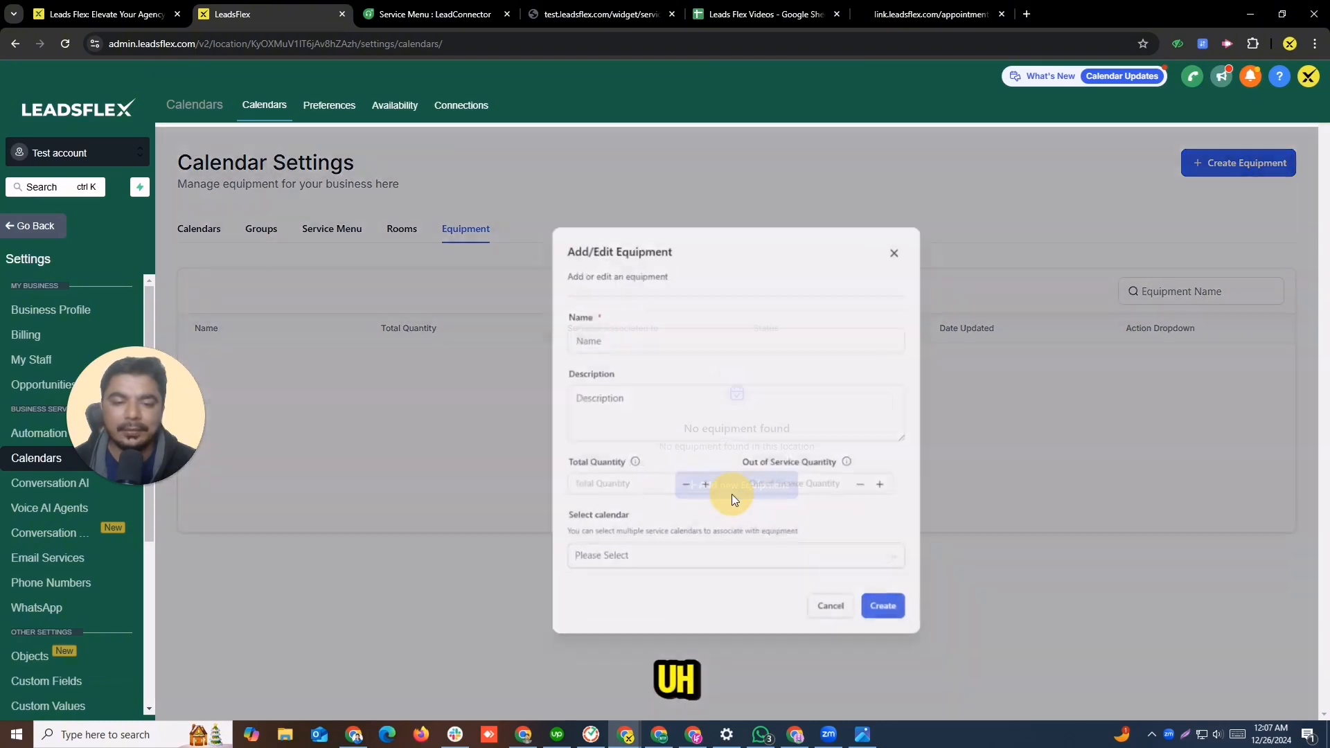
{"action": "left_click", "coordinate": [600, 322]}
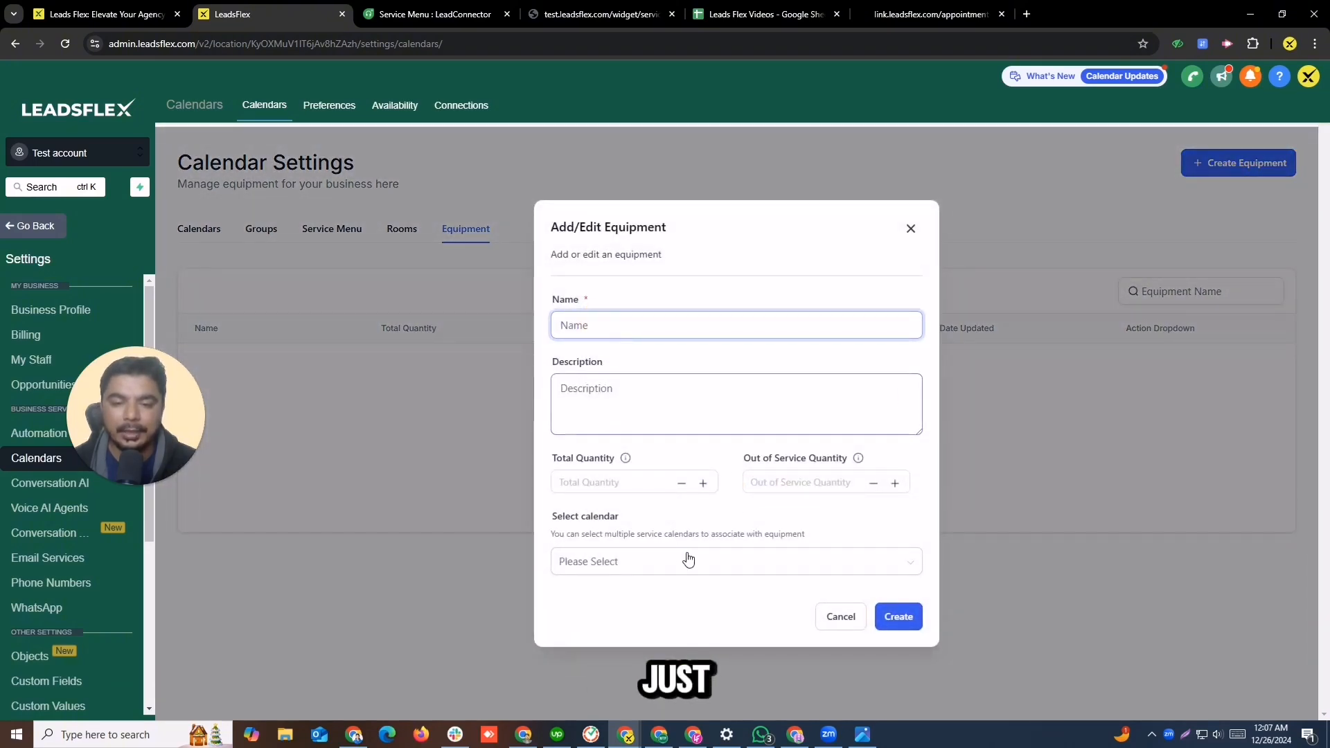
{"action": "left_click", "coordinate": [703, 483]}
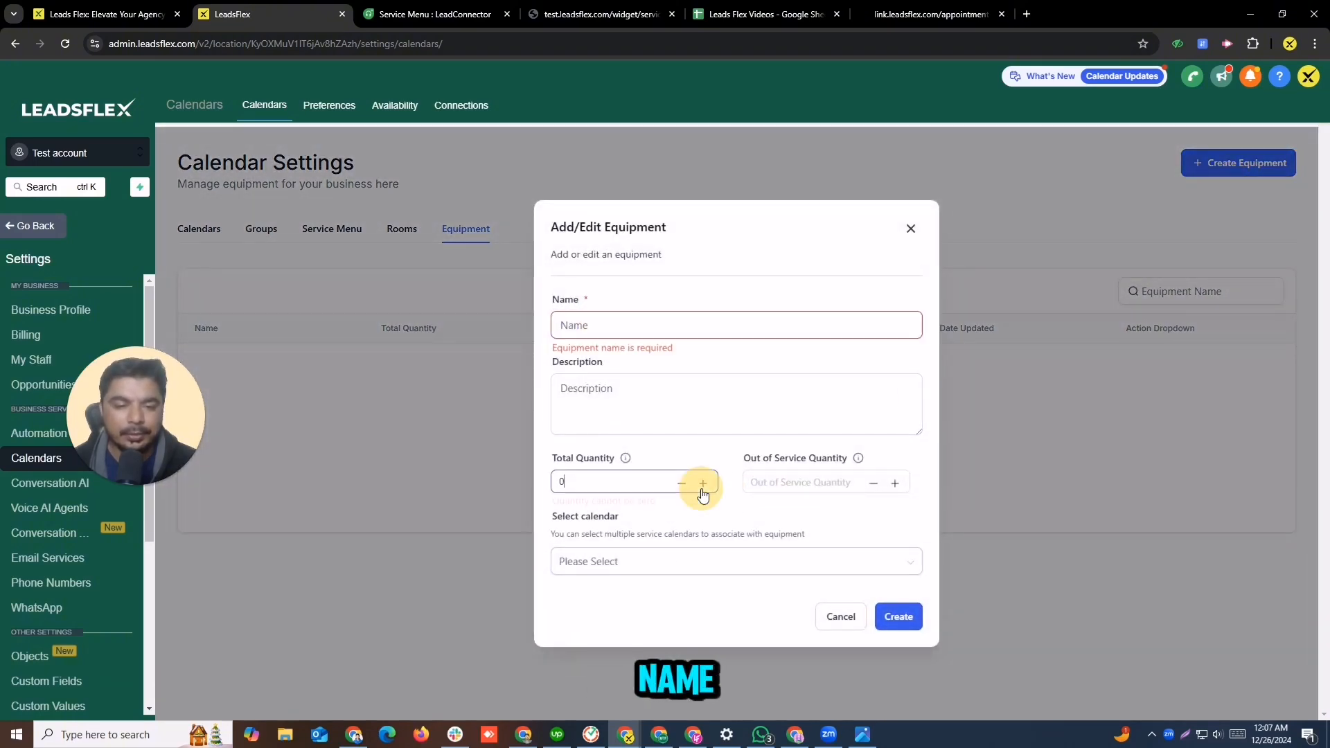
{"action": "left_click", "coordinate": [895, 484]}
{"action": "left_click", "coordinate": [895, 485]}
{"action": "left_click", "coordinate": [650, 563]}
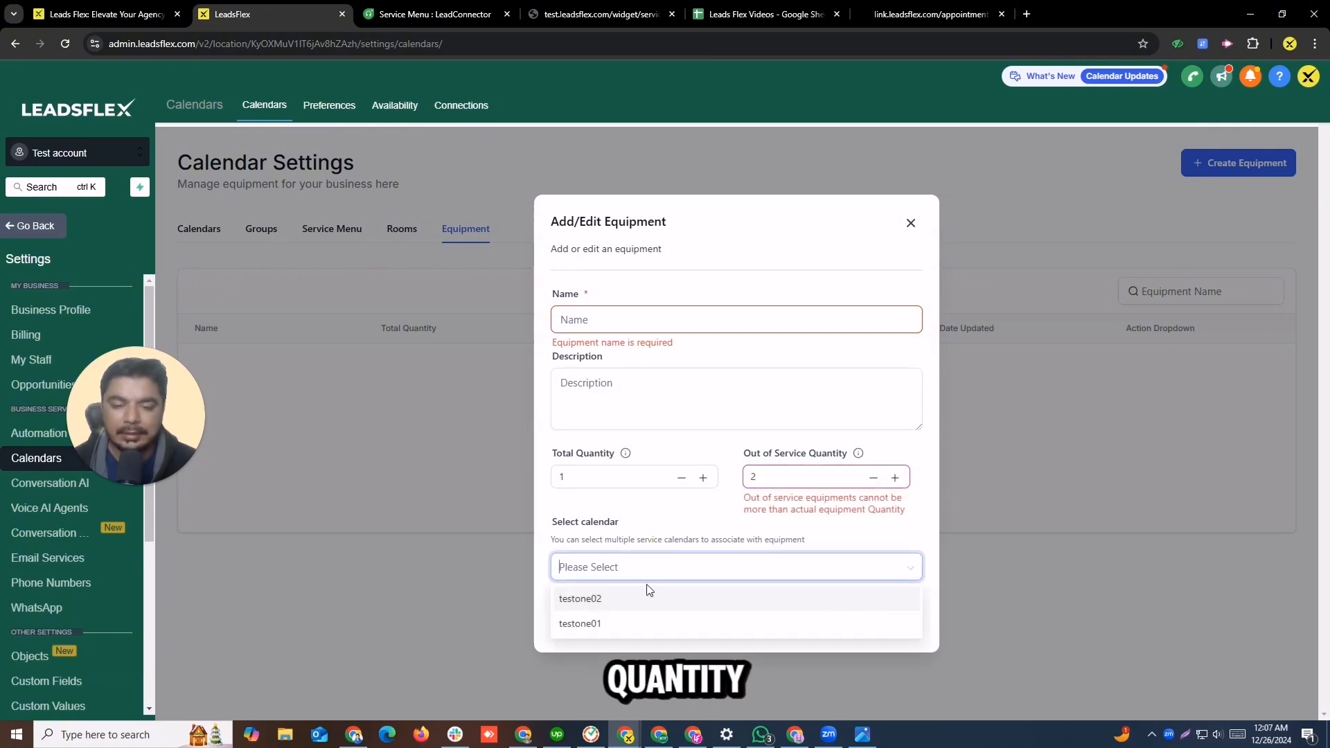
{"action": "left_click", "coordinate": [588, 600]}
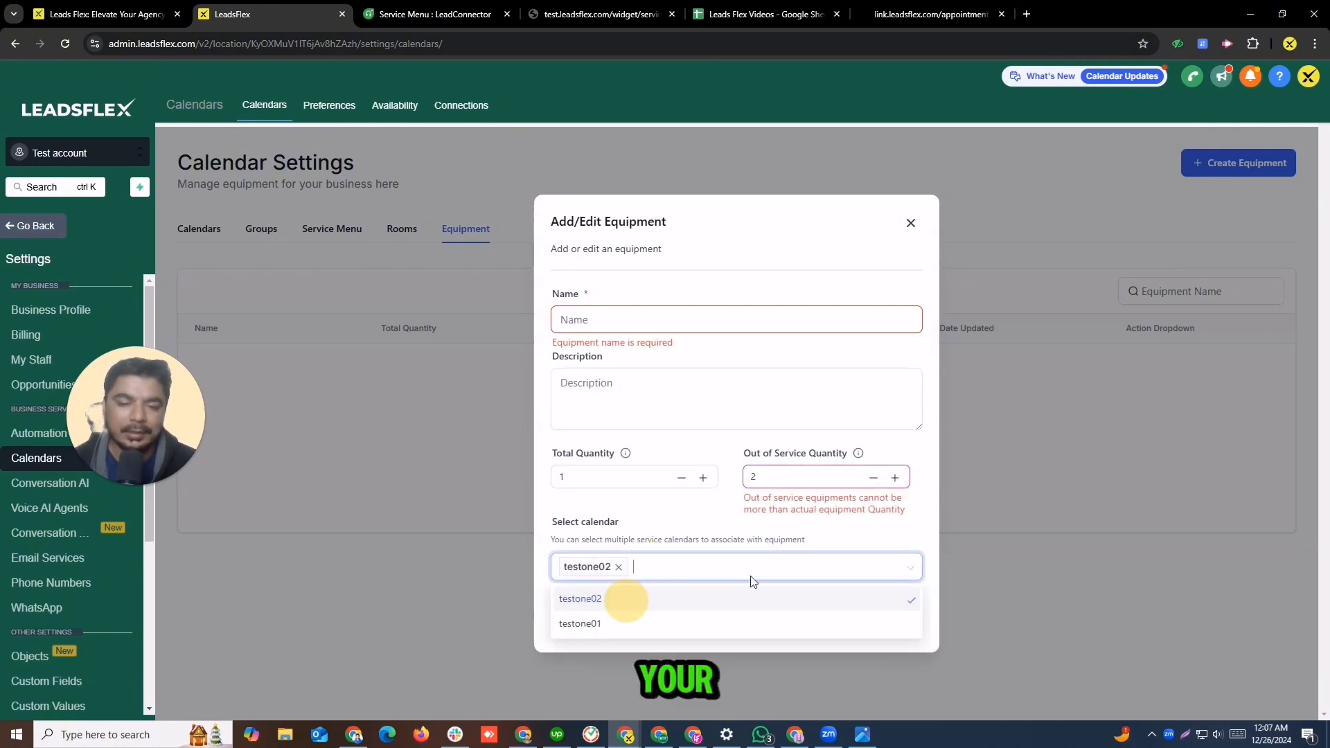
{"action": "left_click", "coordinate": [911, 222]}
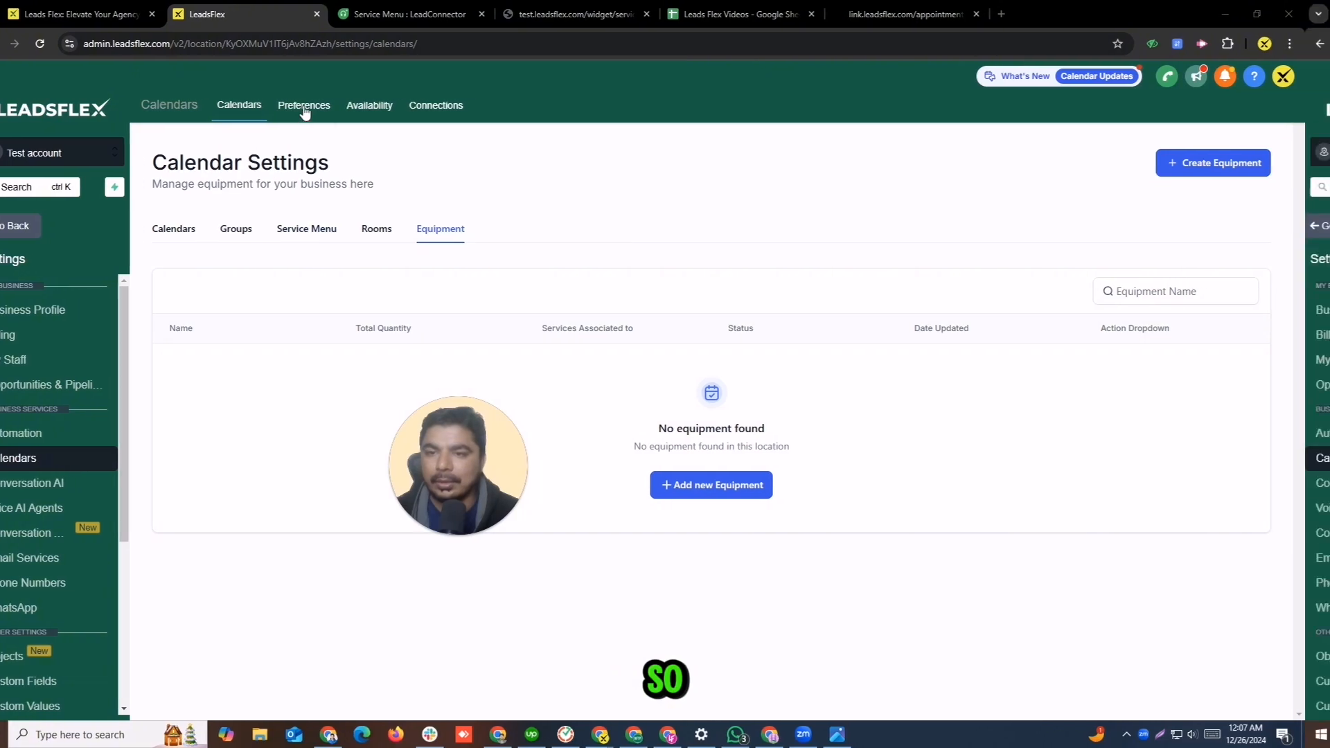
Step: Review the calendar preferences, including the enabled services and the widget's language, time format and week start options
{"action": "left_click", "coordinate": [329, 105]}
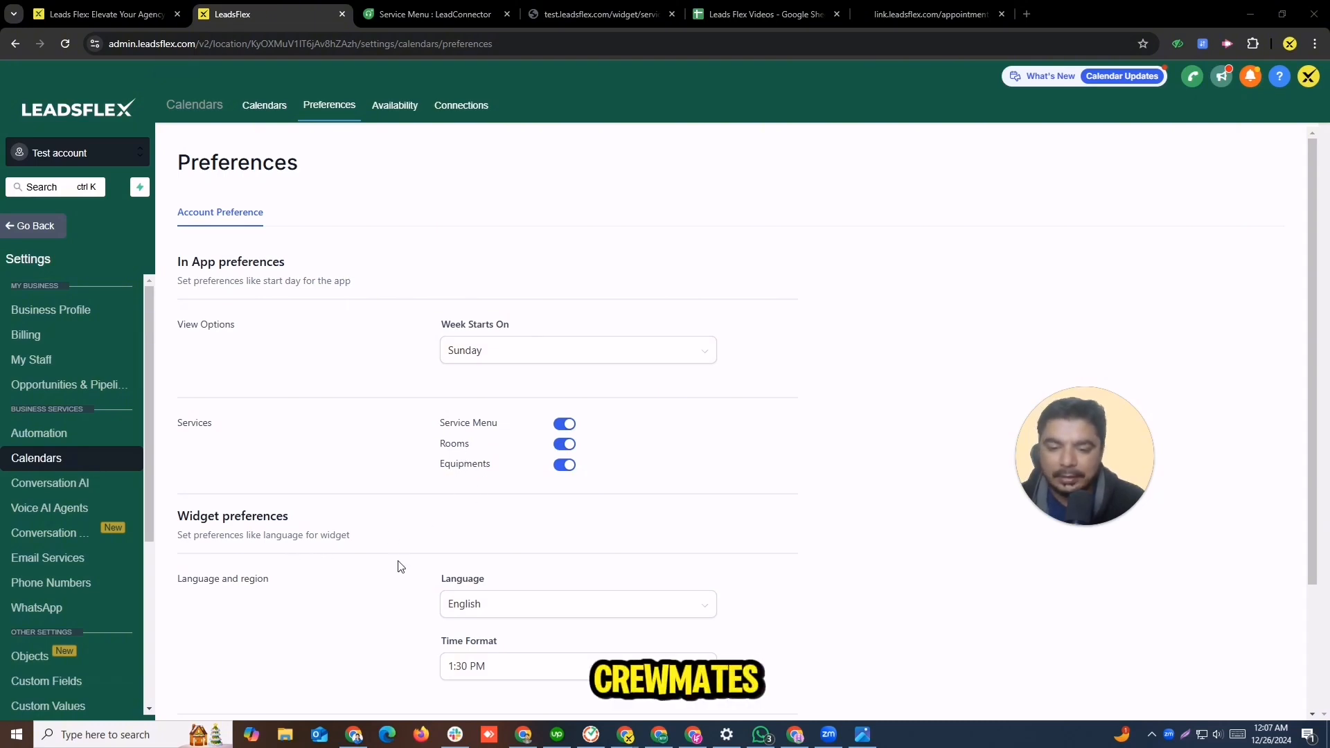
{"action": "scroll", "coordinate": [523, 675], "scroll_direction": "down", "scroll_amount": 2}
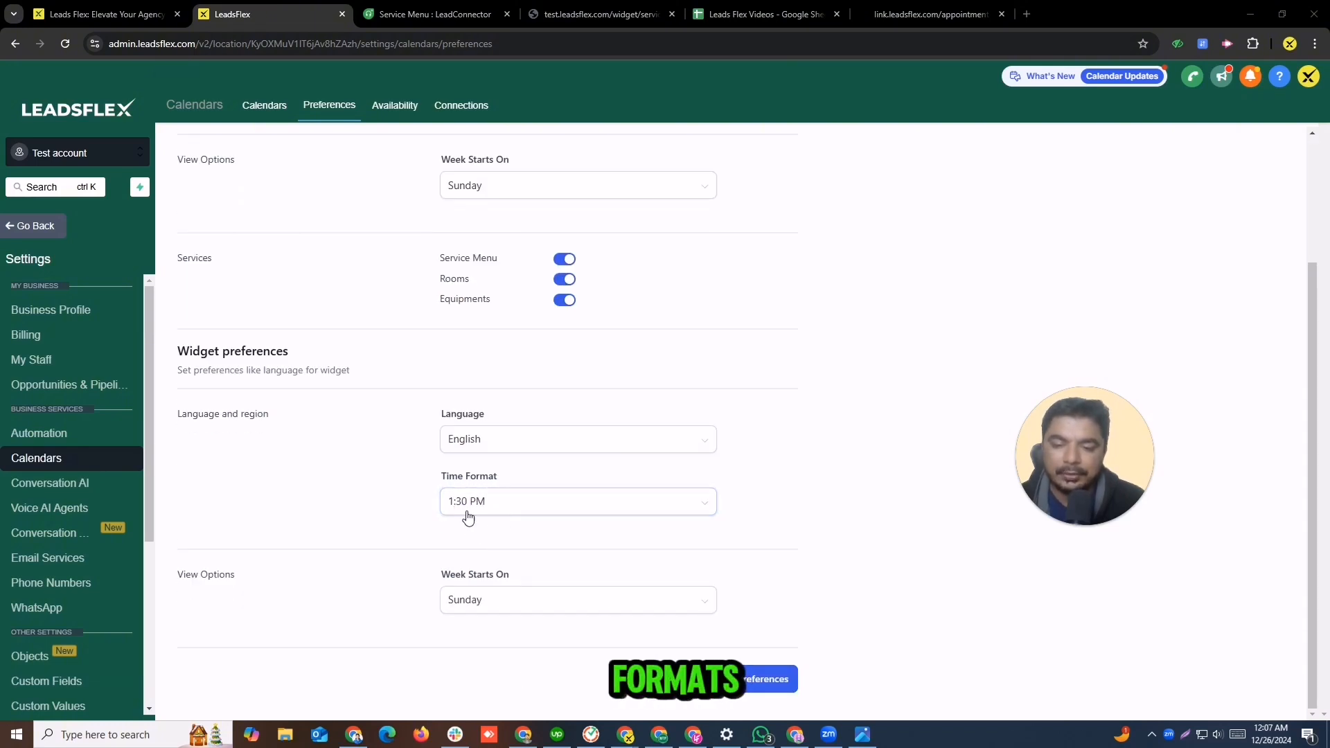
{"action": "left_click", "coordinate": [512, 511]}
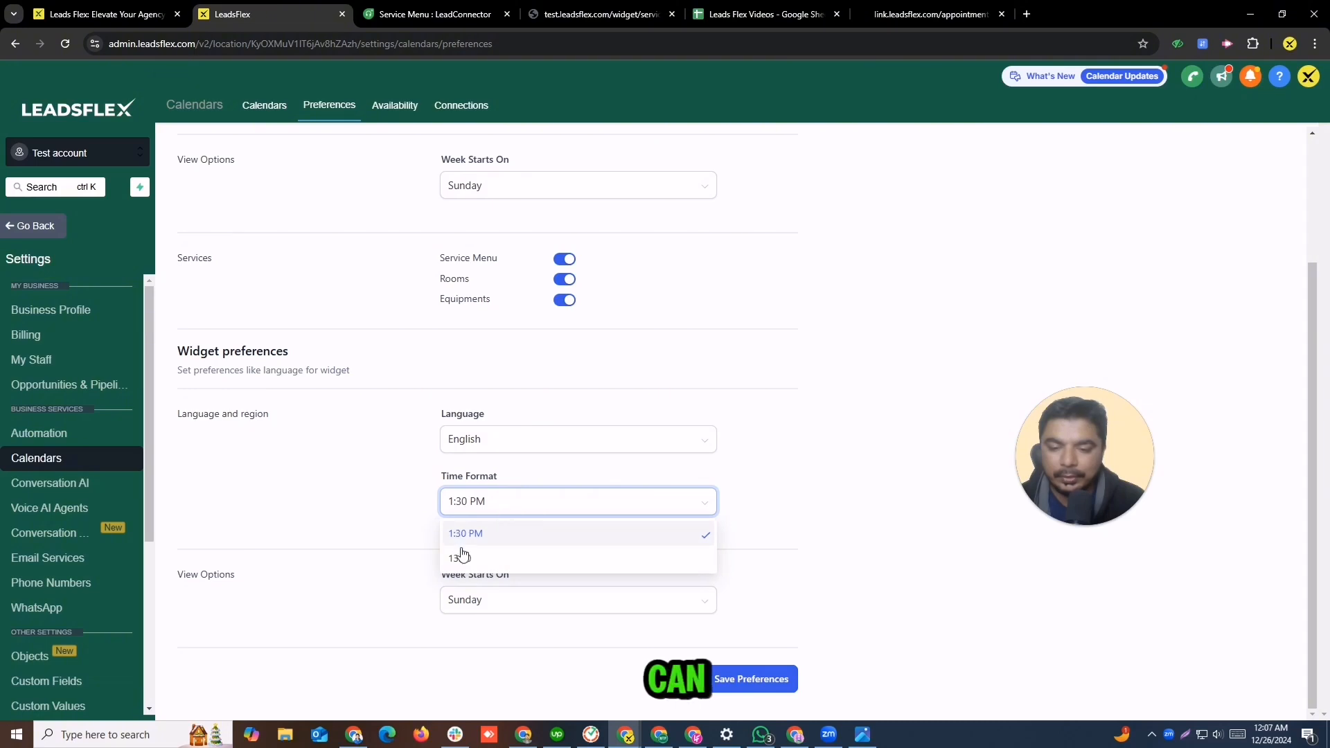
{"action": "left_click", "coordinate": [356, 490]}
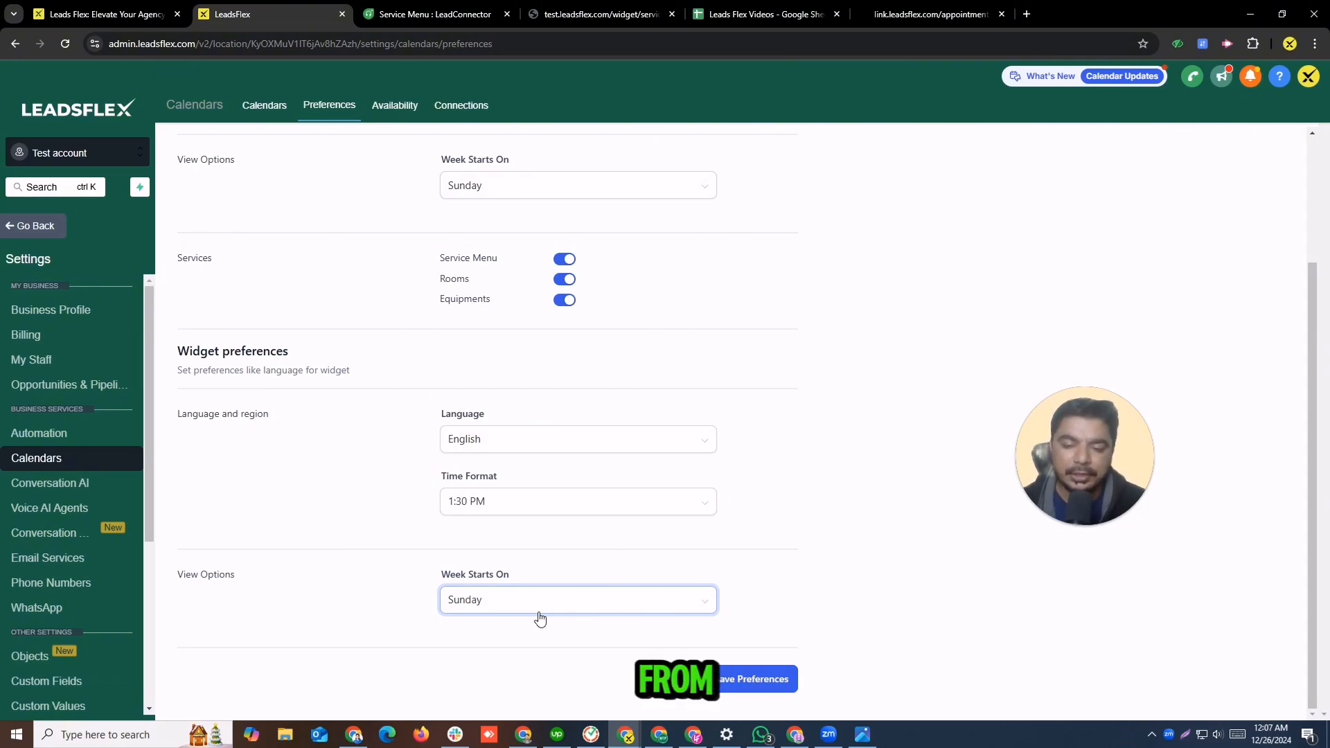
Step: Check the calendar availability page and the connection options for calendars, video conferencing, Google Organic Booking and Local Services Ads
{"action": "left_click", "coordinate": [396, 110]}
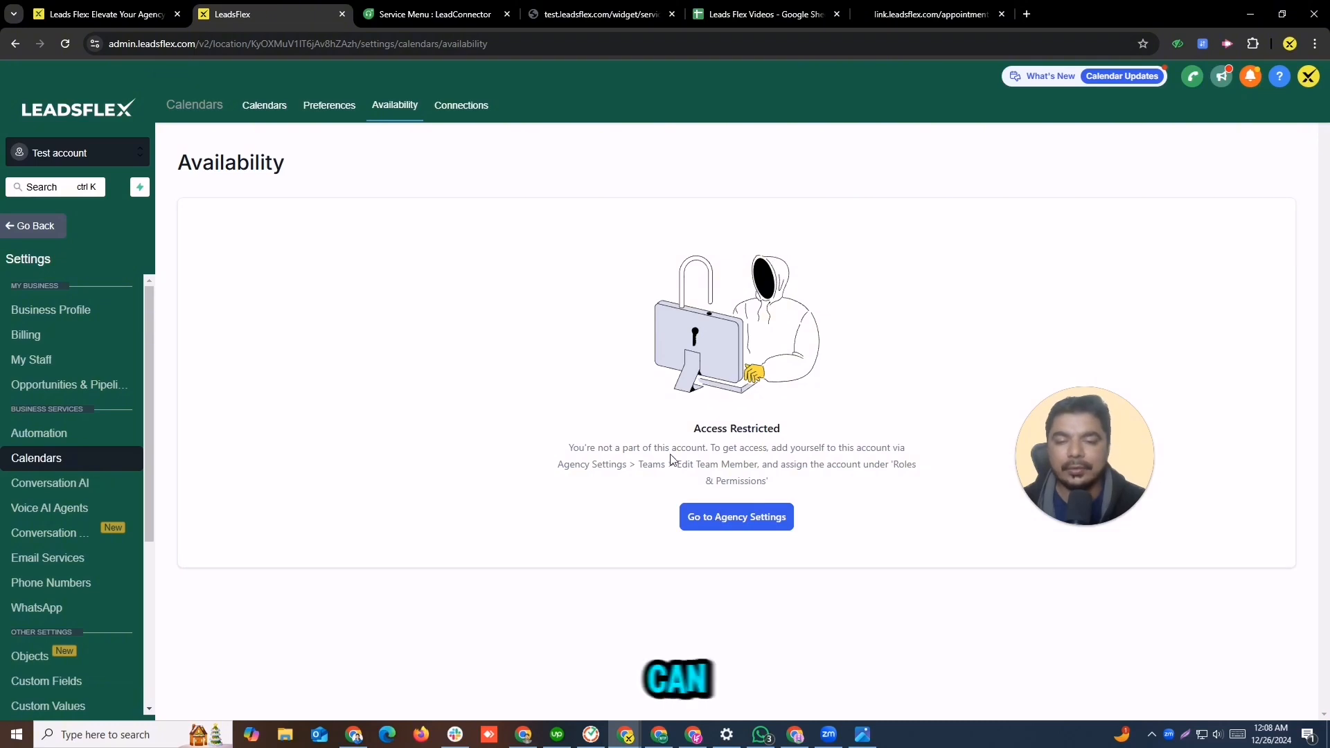
{"action": "left_click", "coordinate": [464, 107]}
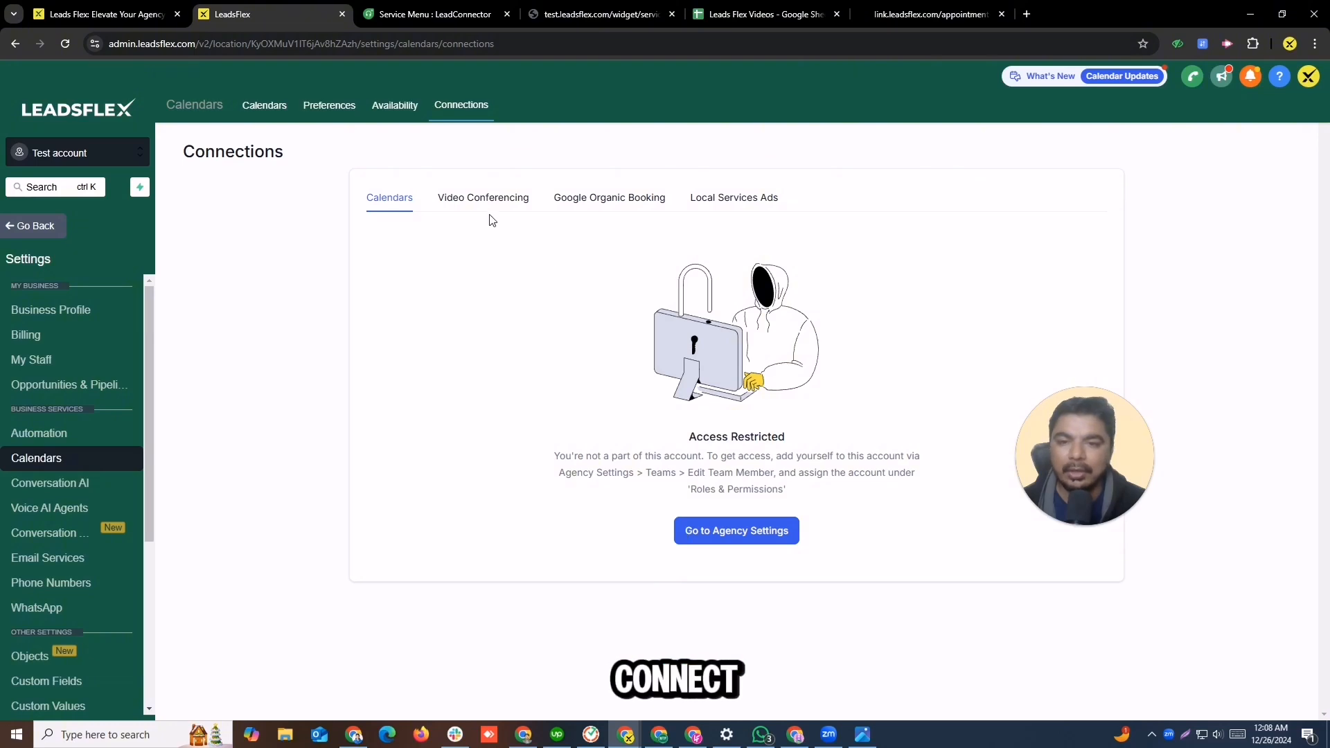
{"action": "left_click", "coordinate": [485, 202]}
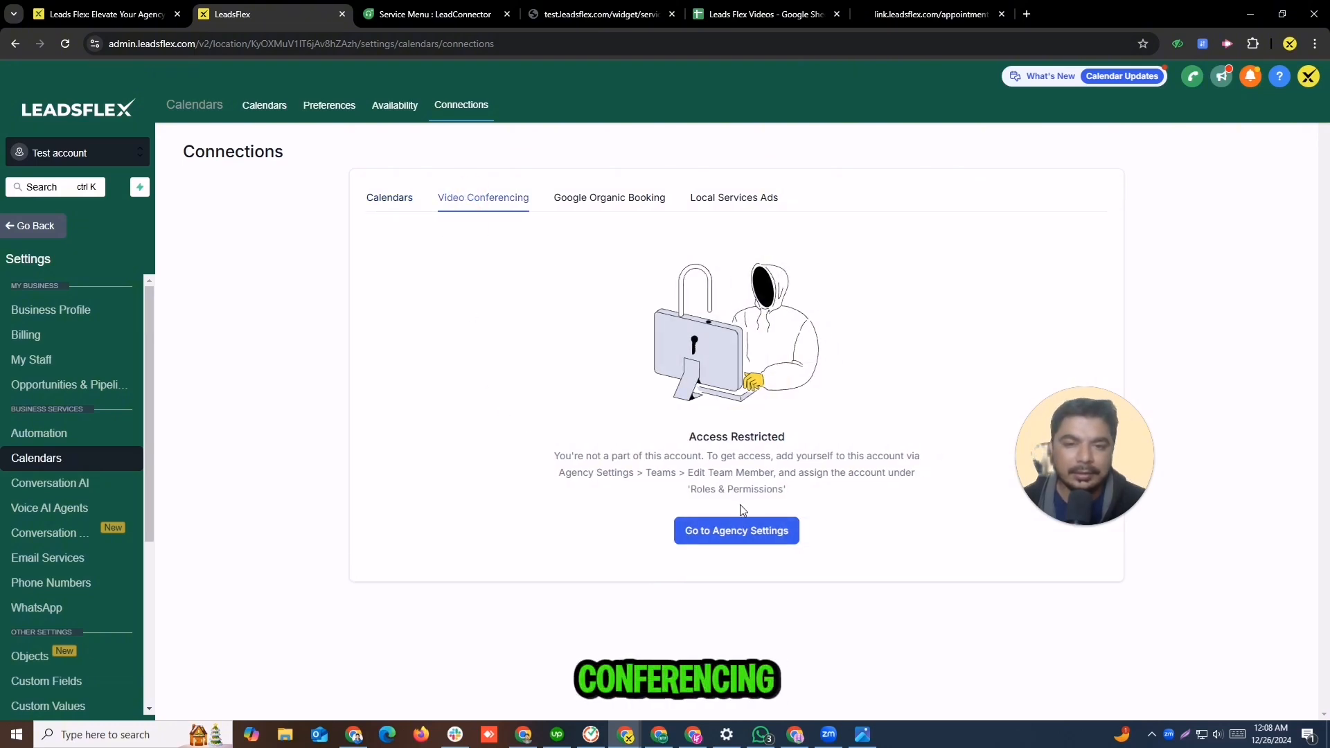
{"action": "left_click", "coordinate": [614, 203]}
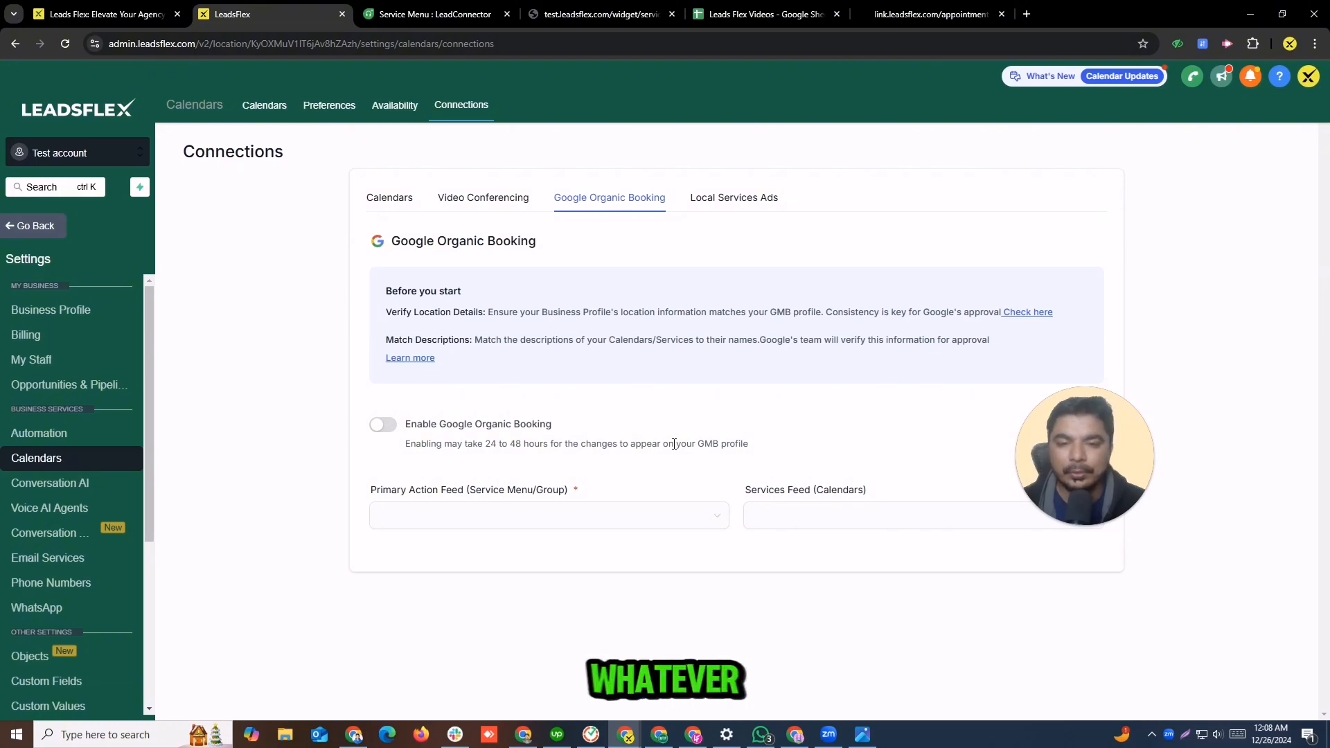
{"action": "left_click", "coordinate": [736, 201]}
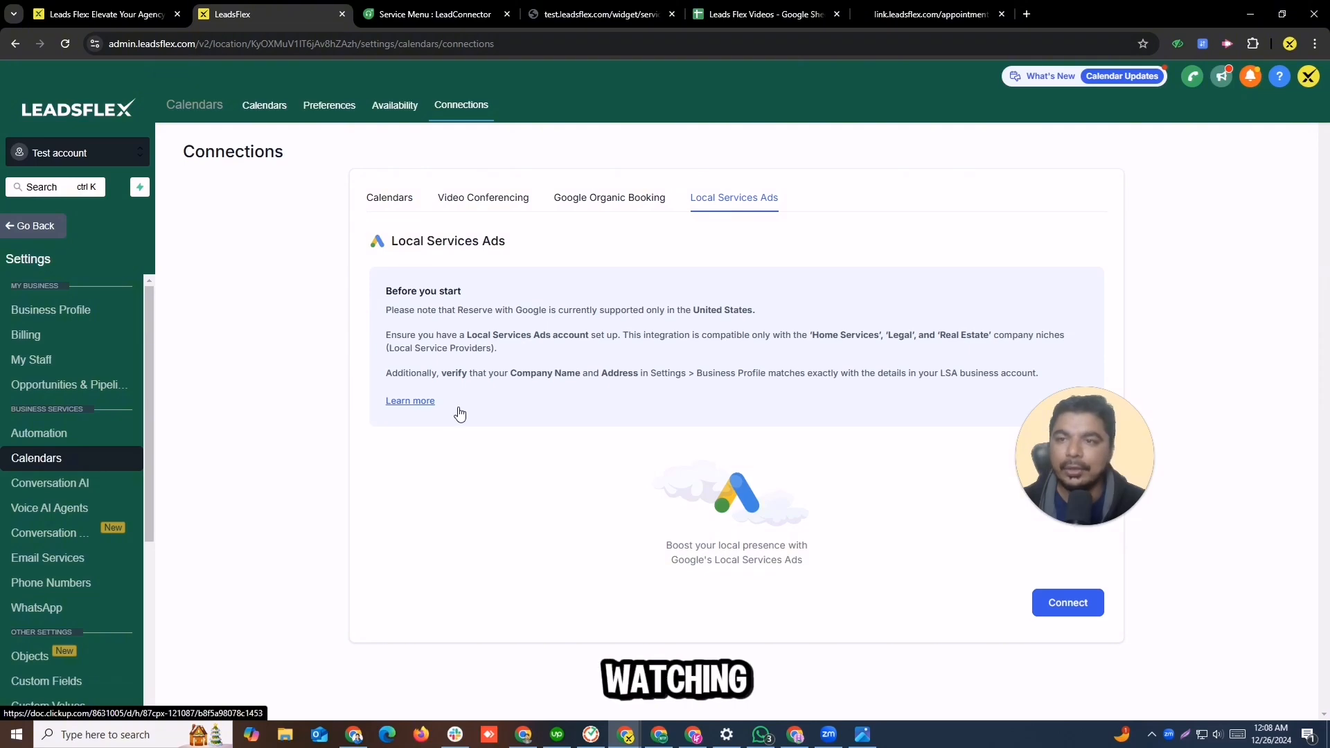
Step: Leave the settings and return to the Test account's dashboard
{"action": "left_click", "coordinate": [67, 7]}
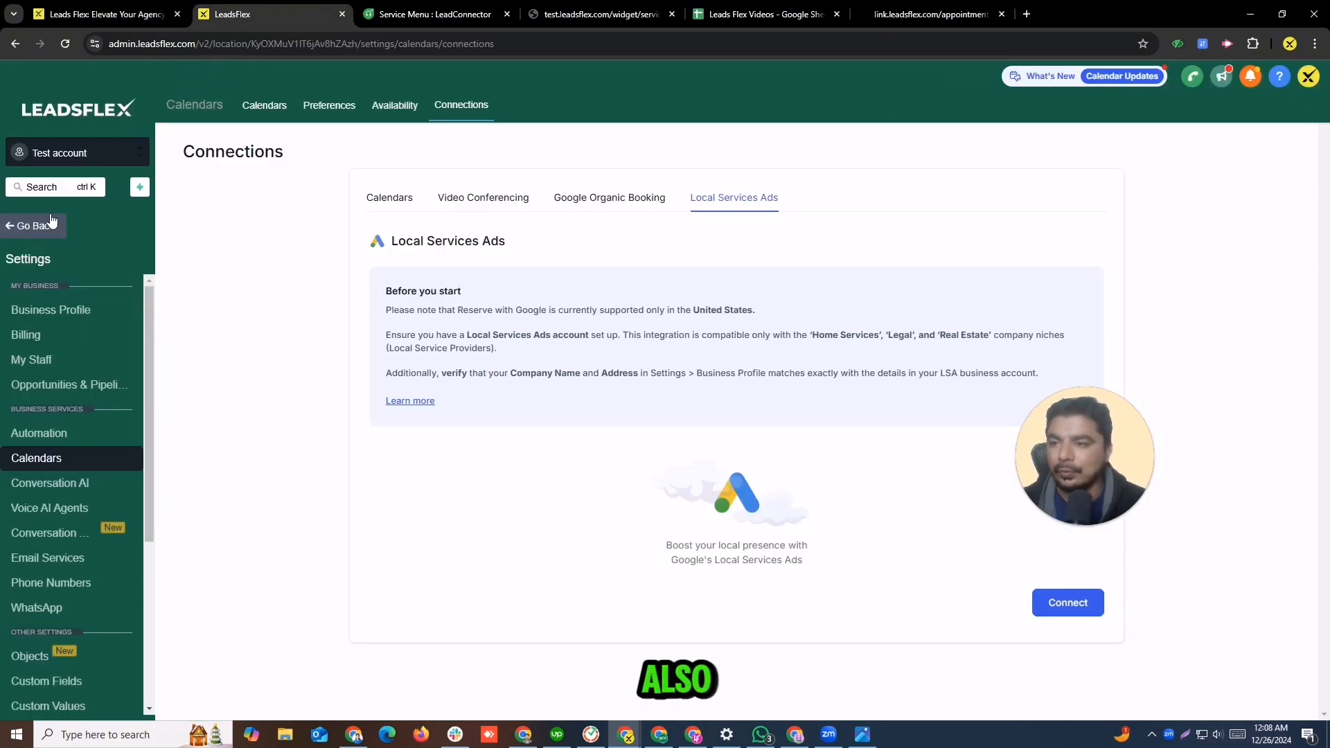
{"action": "left_click", "coordinate": [25, 228]}
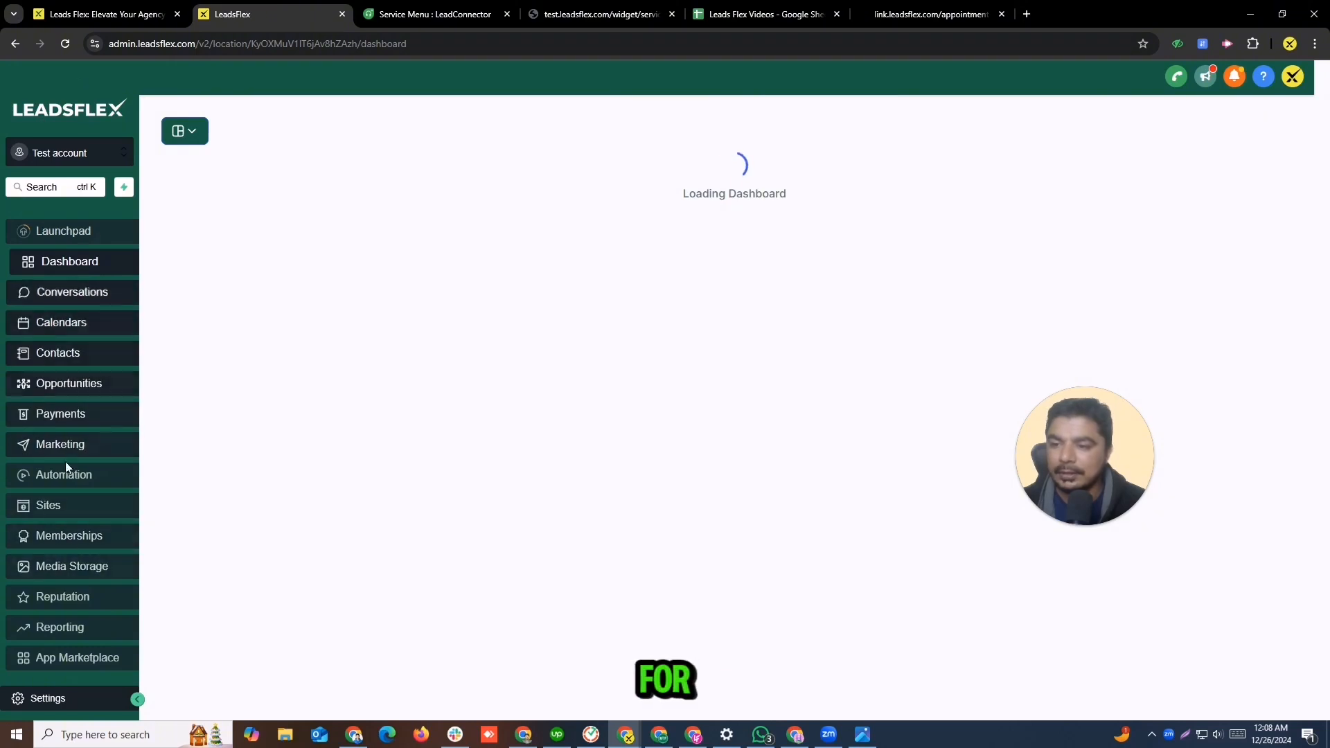